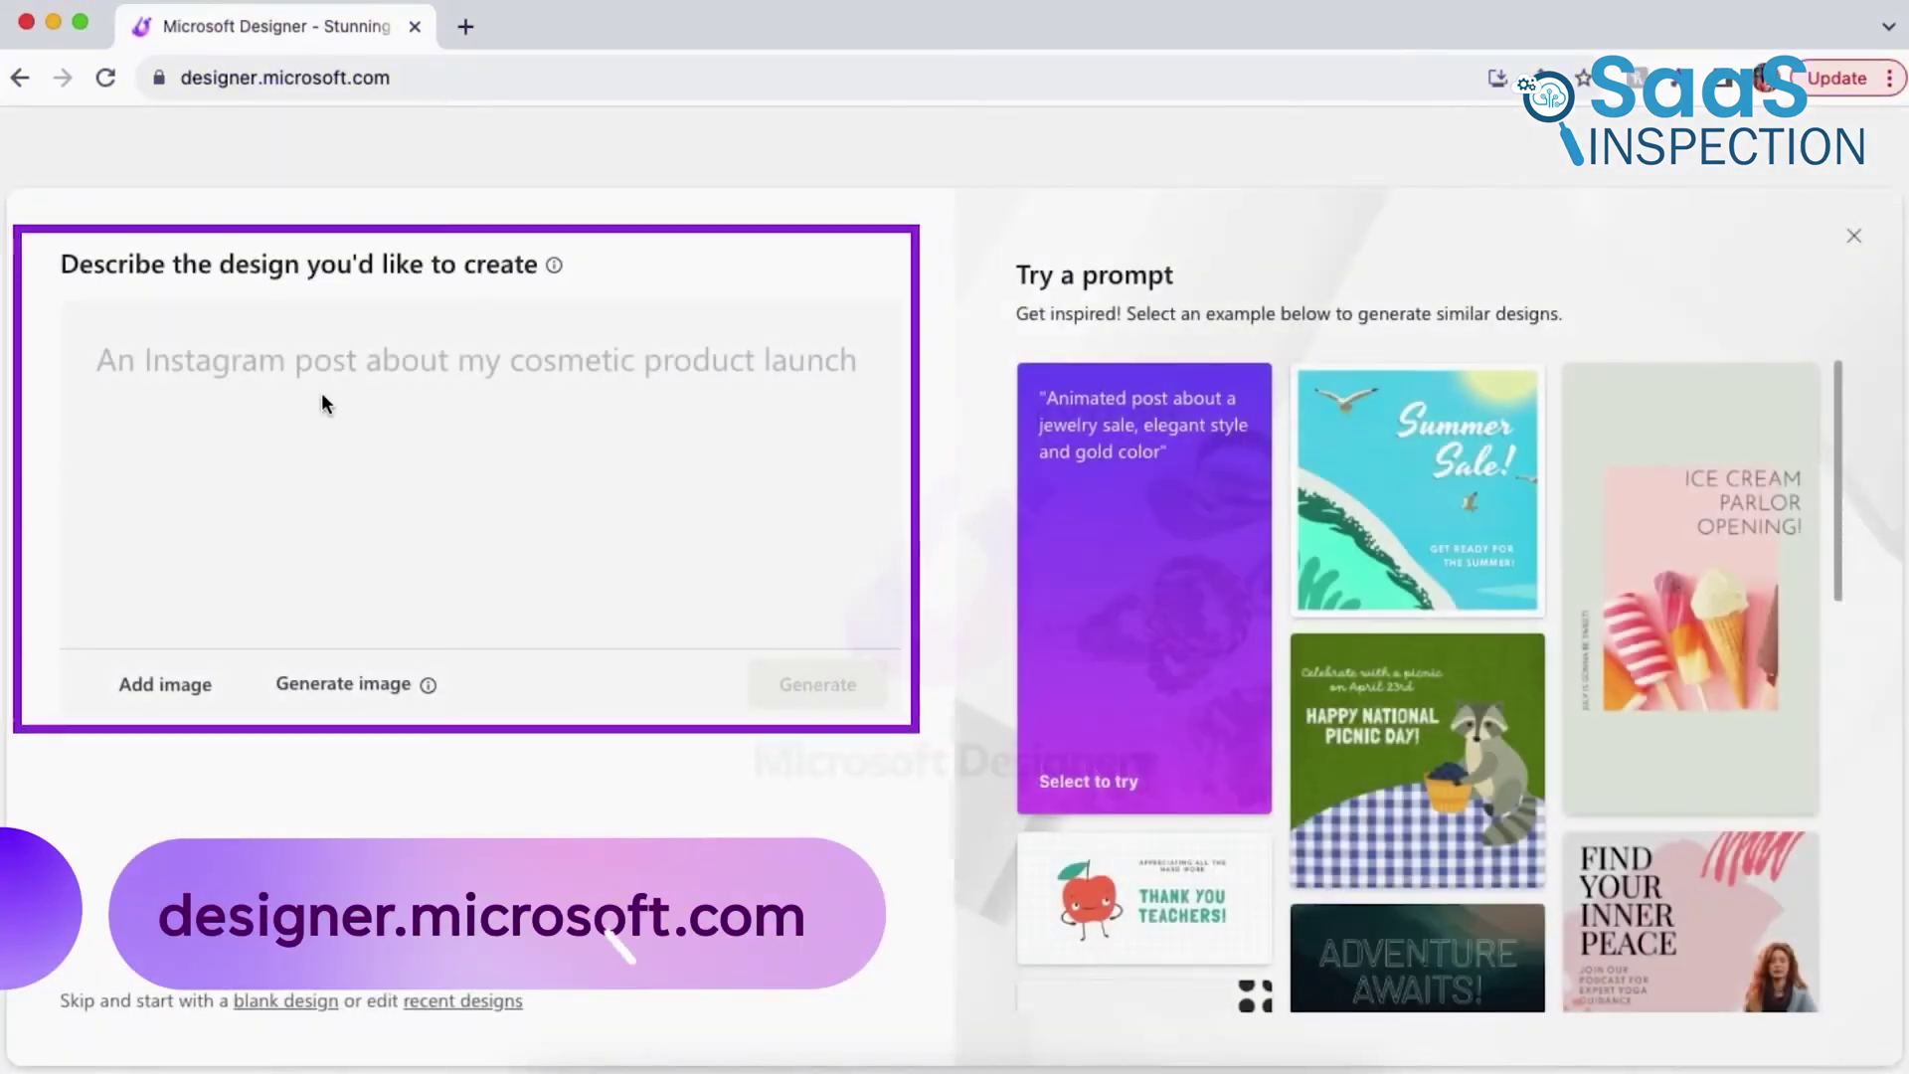
pyautogui.write('about the sale of my Content Creator ')
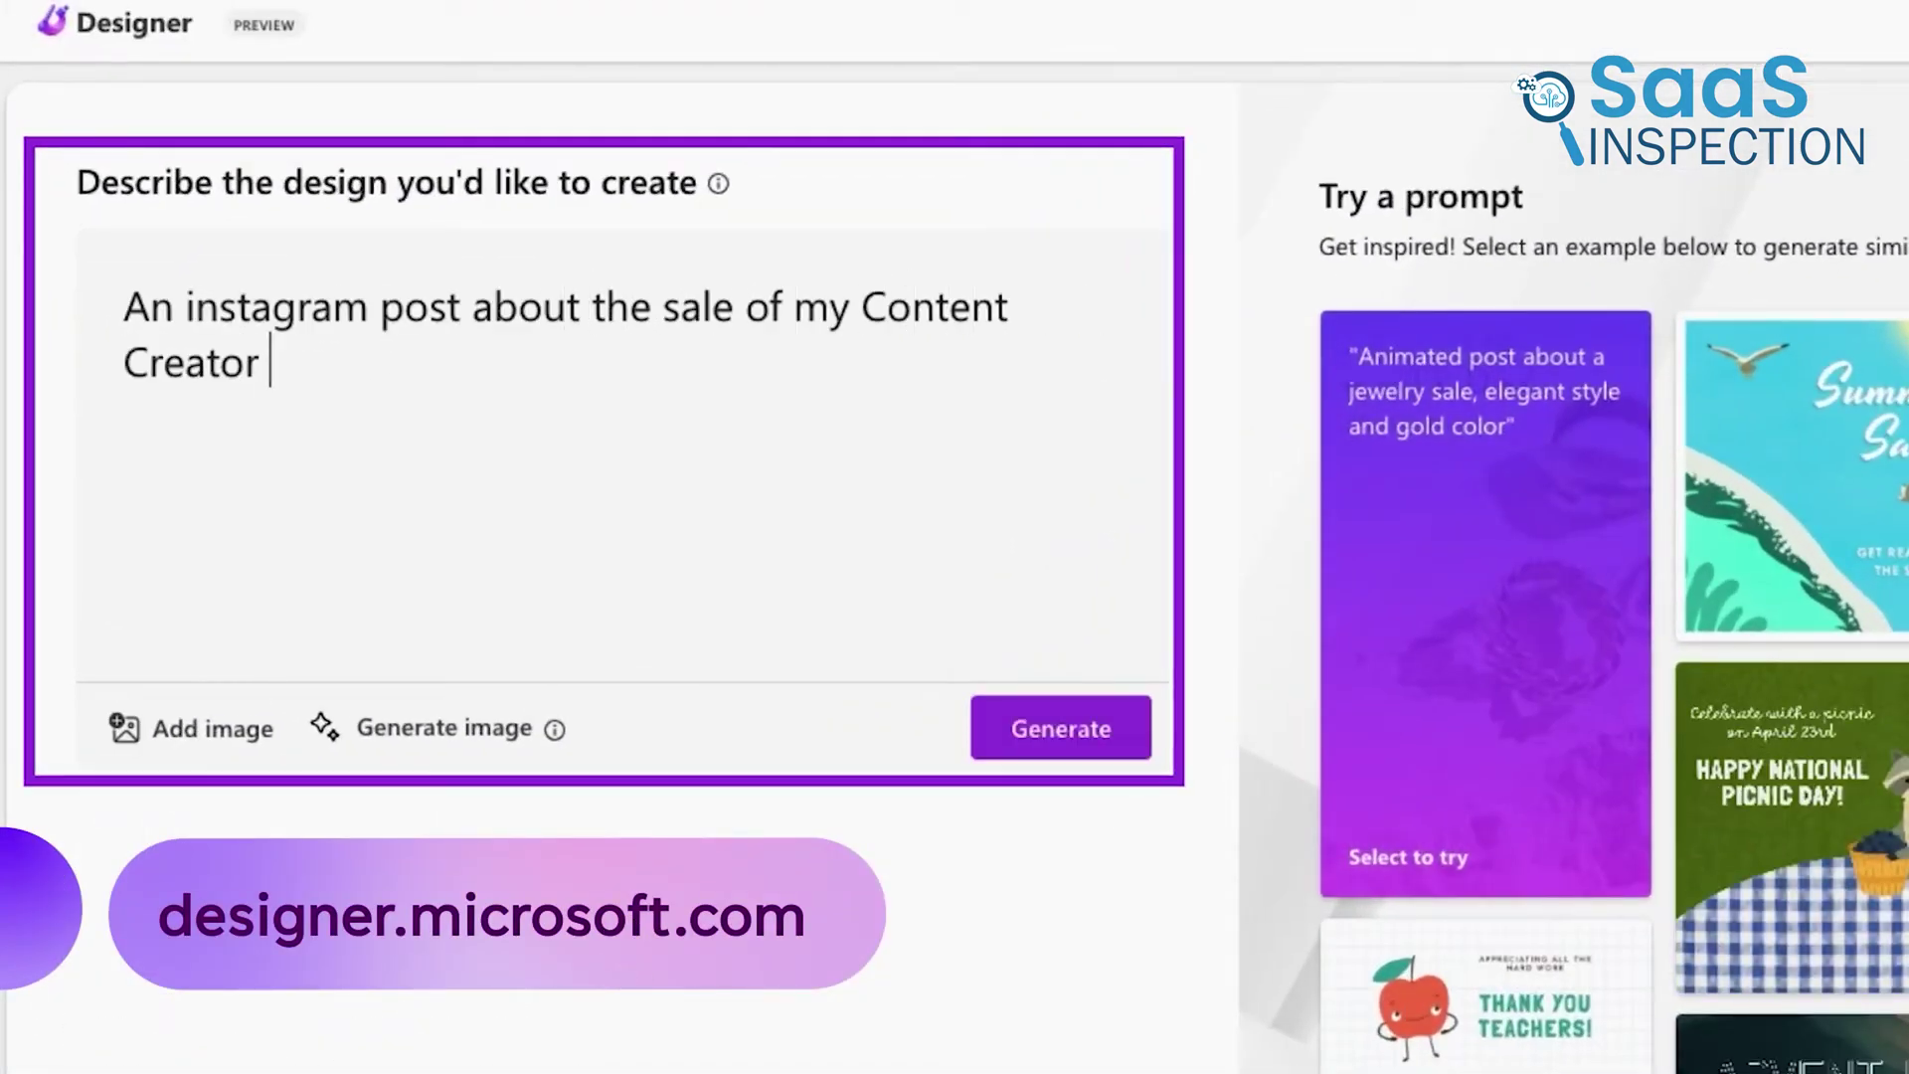
pyautogui.write('Guide. Please use the i')
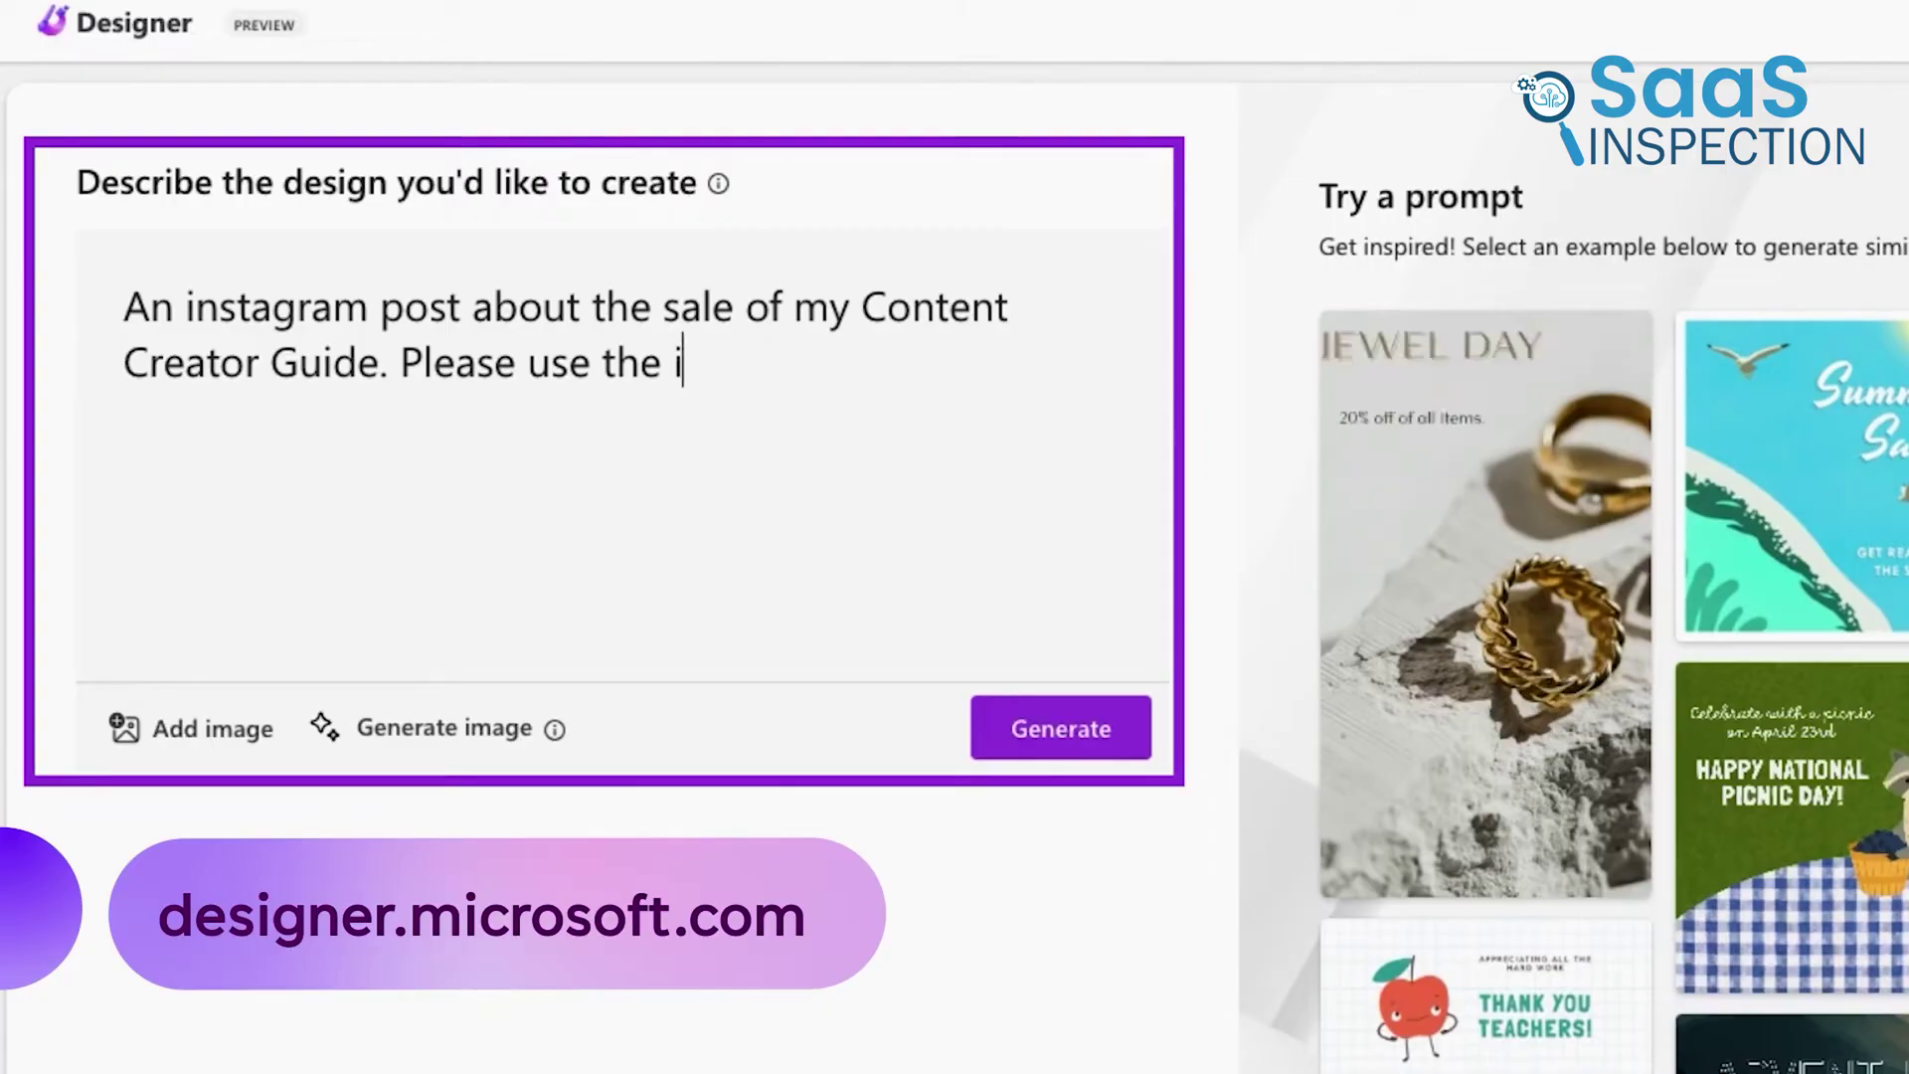
pyautogui.write('mage attached and make the title "Start your content creation journey today!"')
# Generate designs for the Content Creator Guide post from the written prompt.
pyautogui.click(1061, 728)
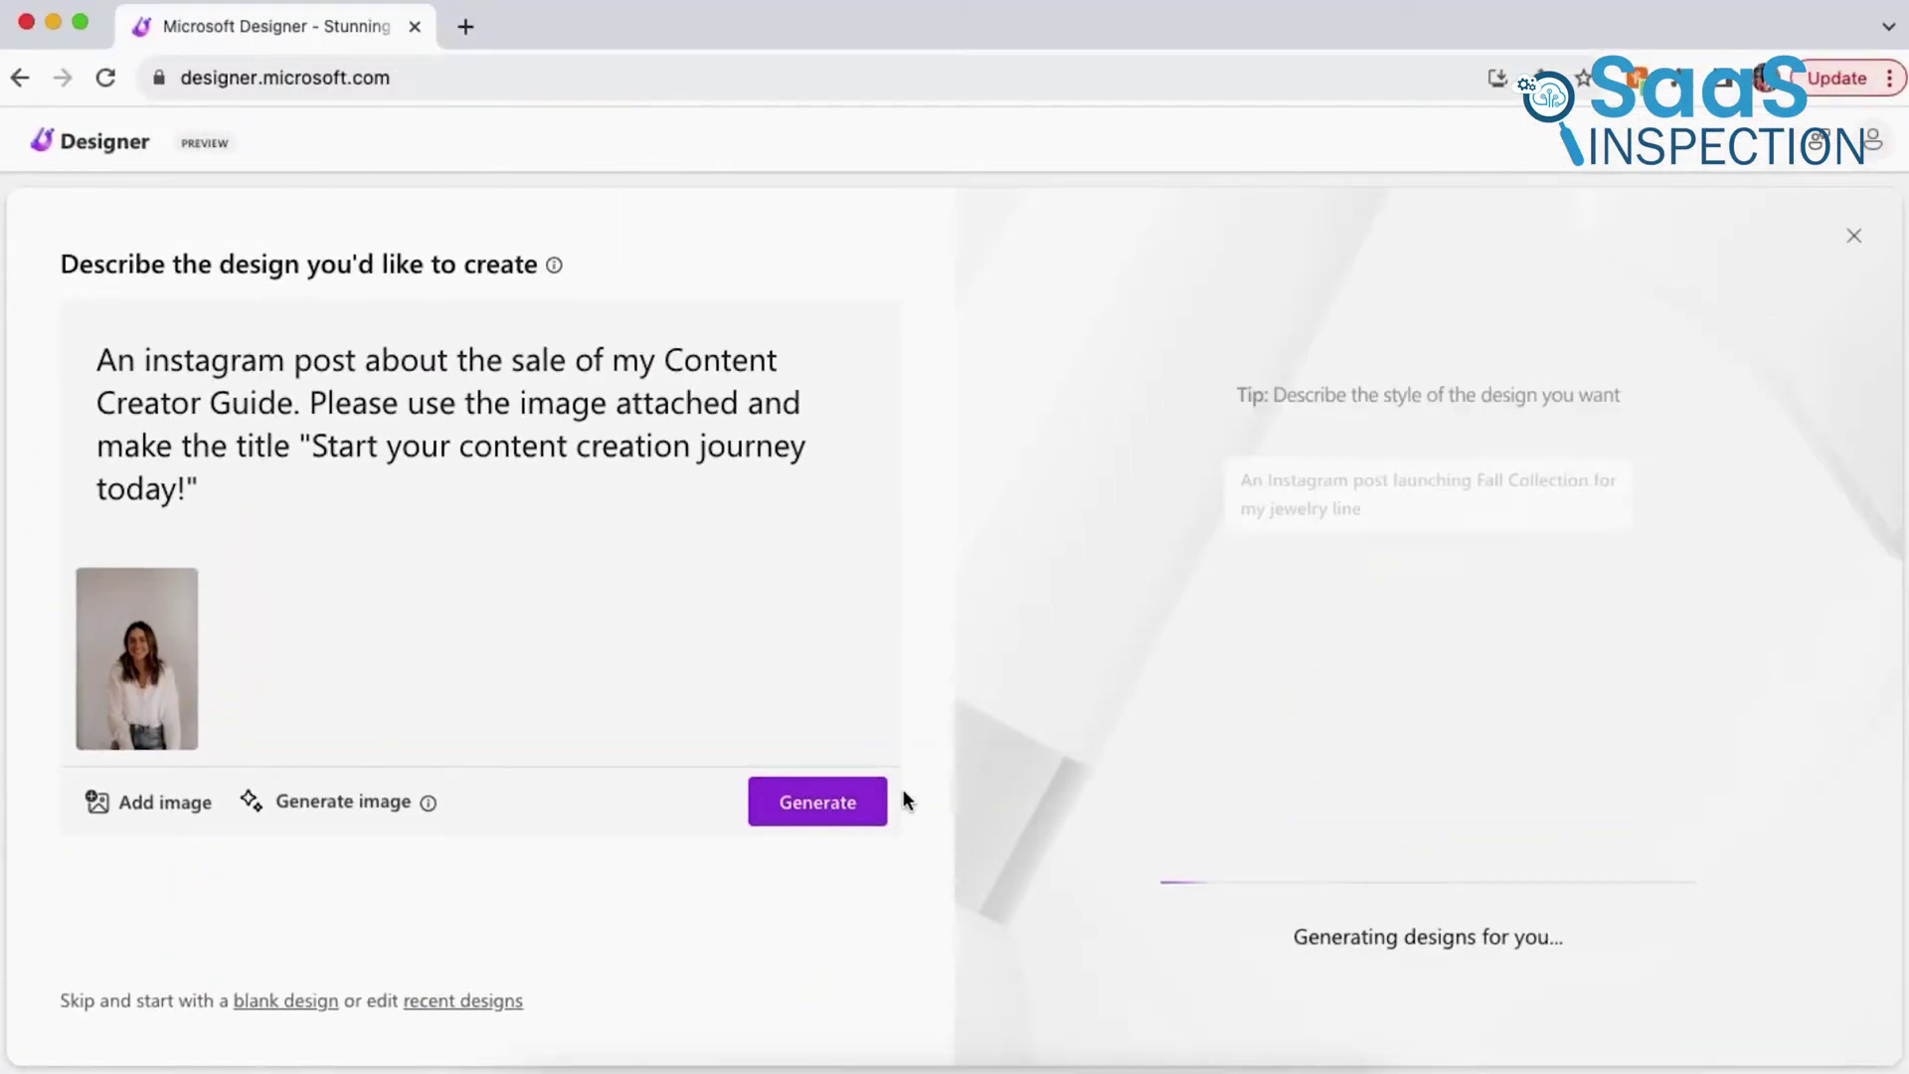
pyautogui.scroll(-3, 1827, 738)
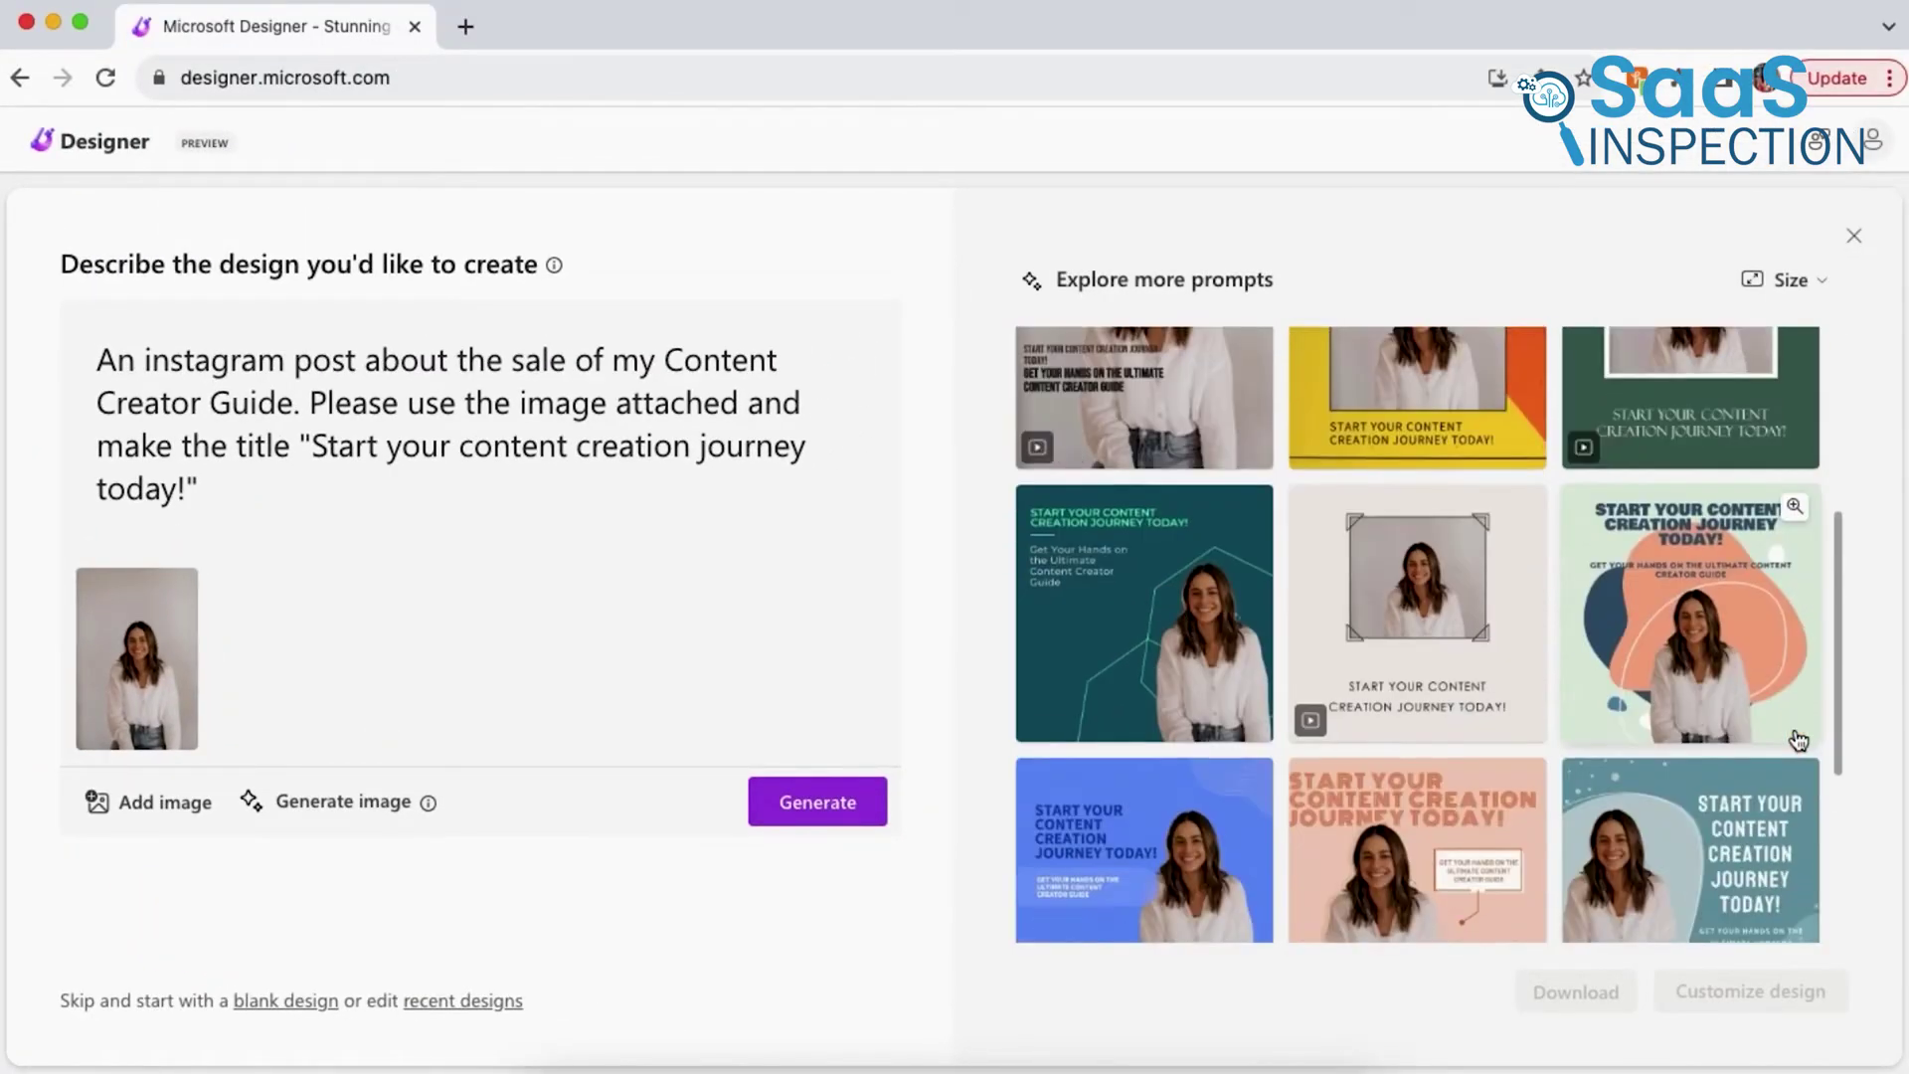
pyautogui.scroll(-3, 1826, 739)
pyautogui.scroll(-2, 1826, 738)
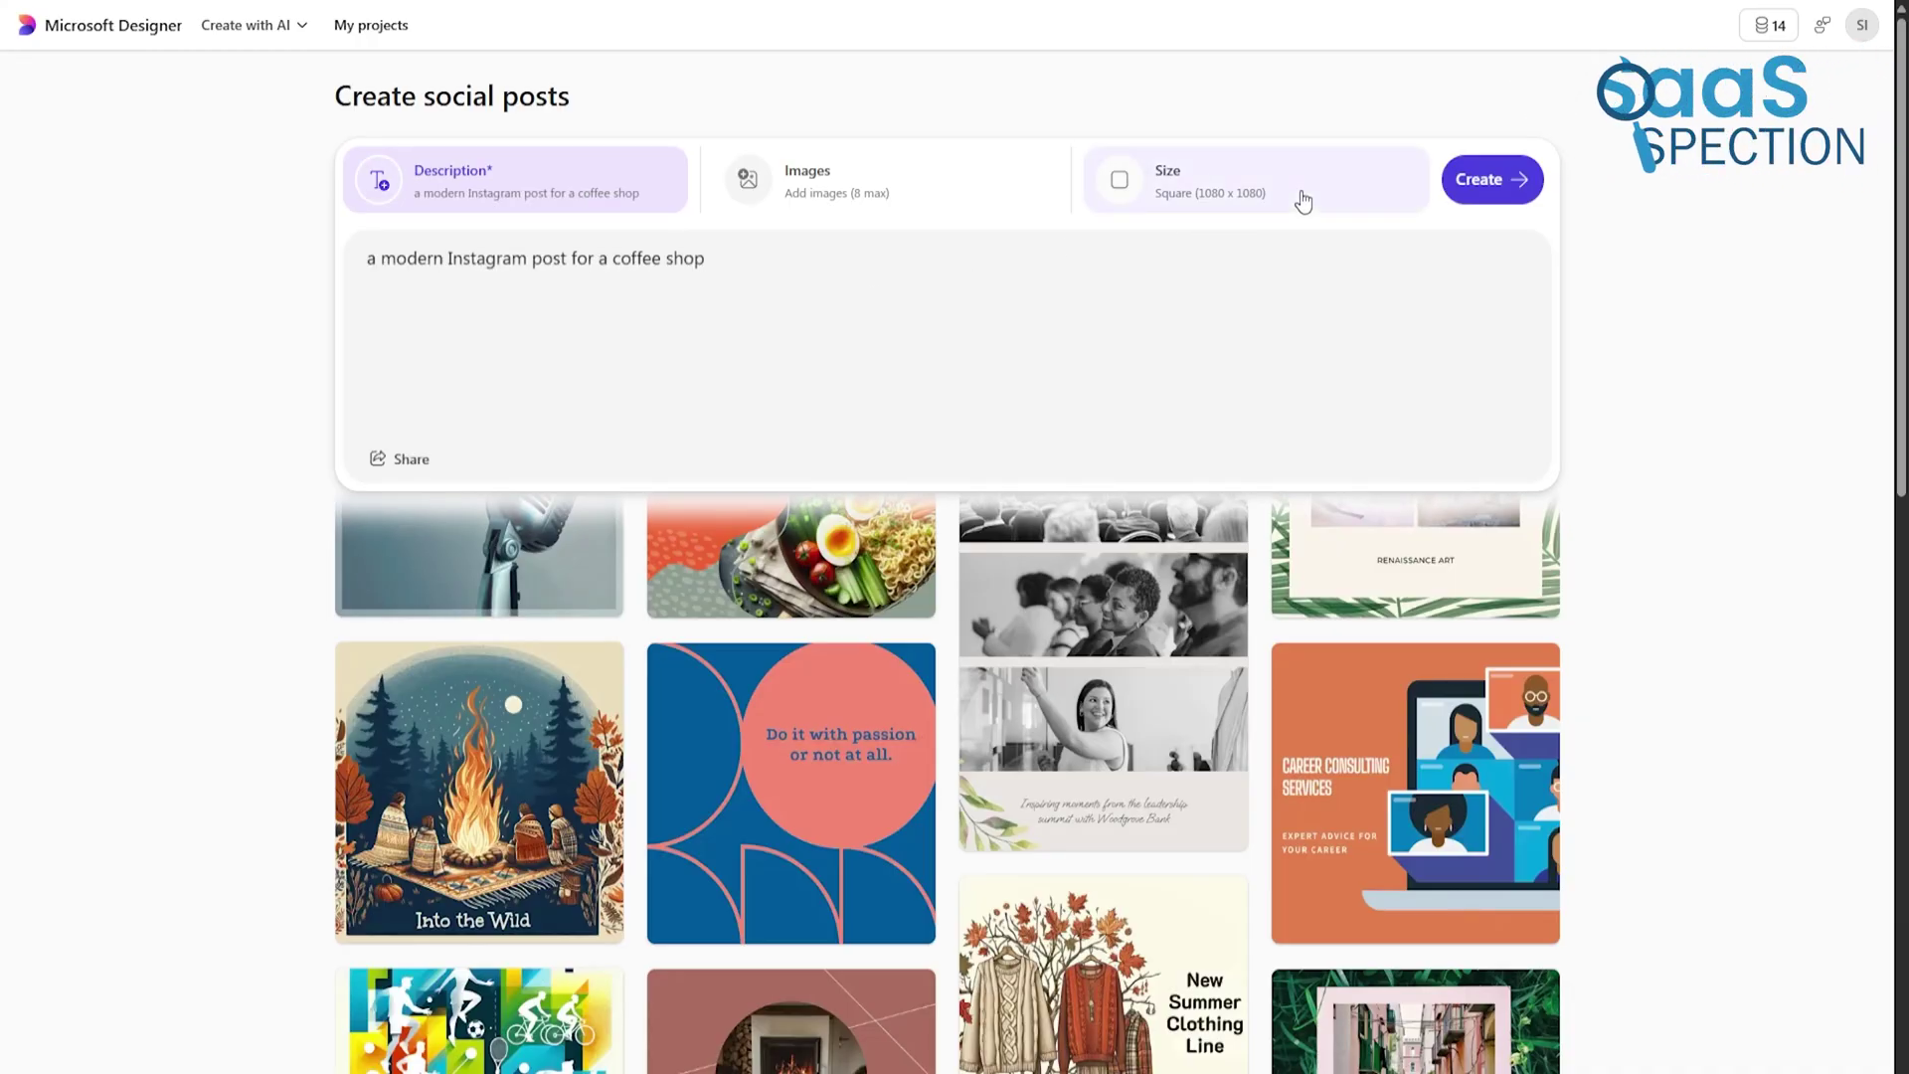
# Generate coffee shop post designs and preview them in the large viewer.
pyautogui.click(1491, 179)
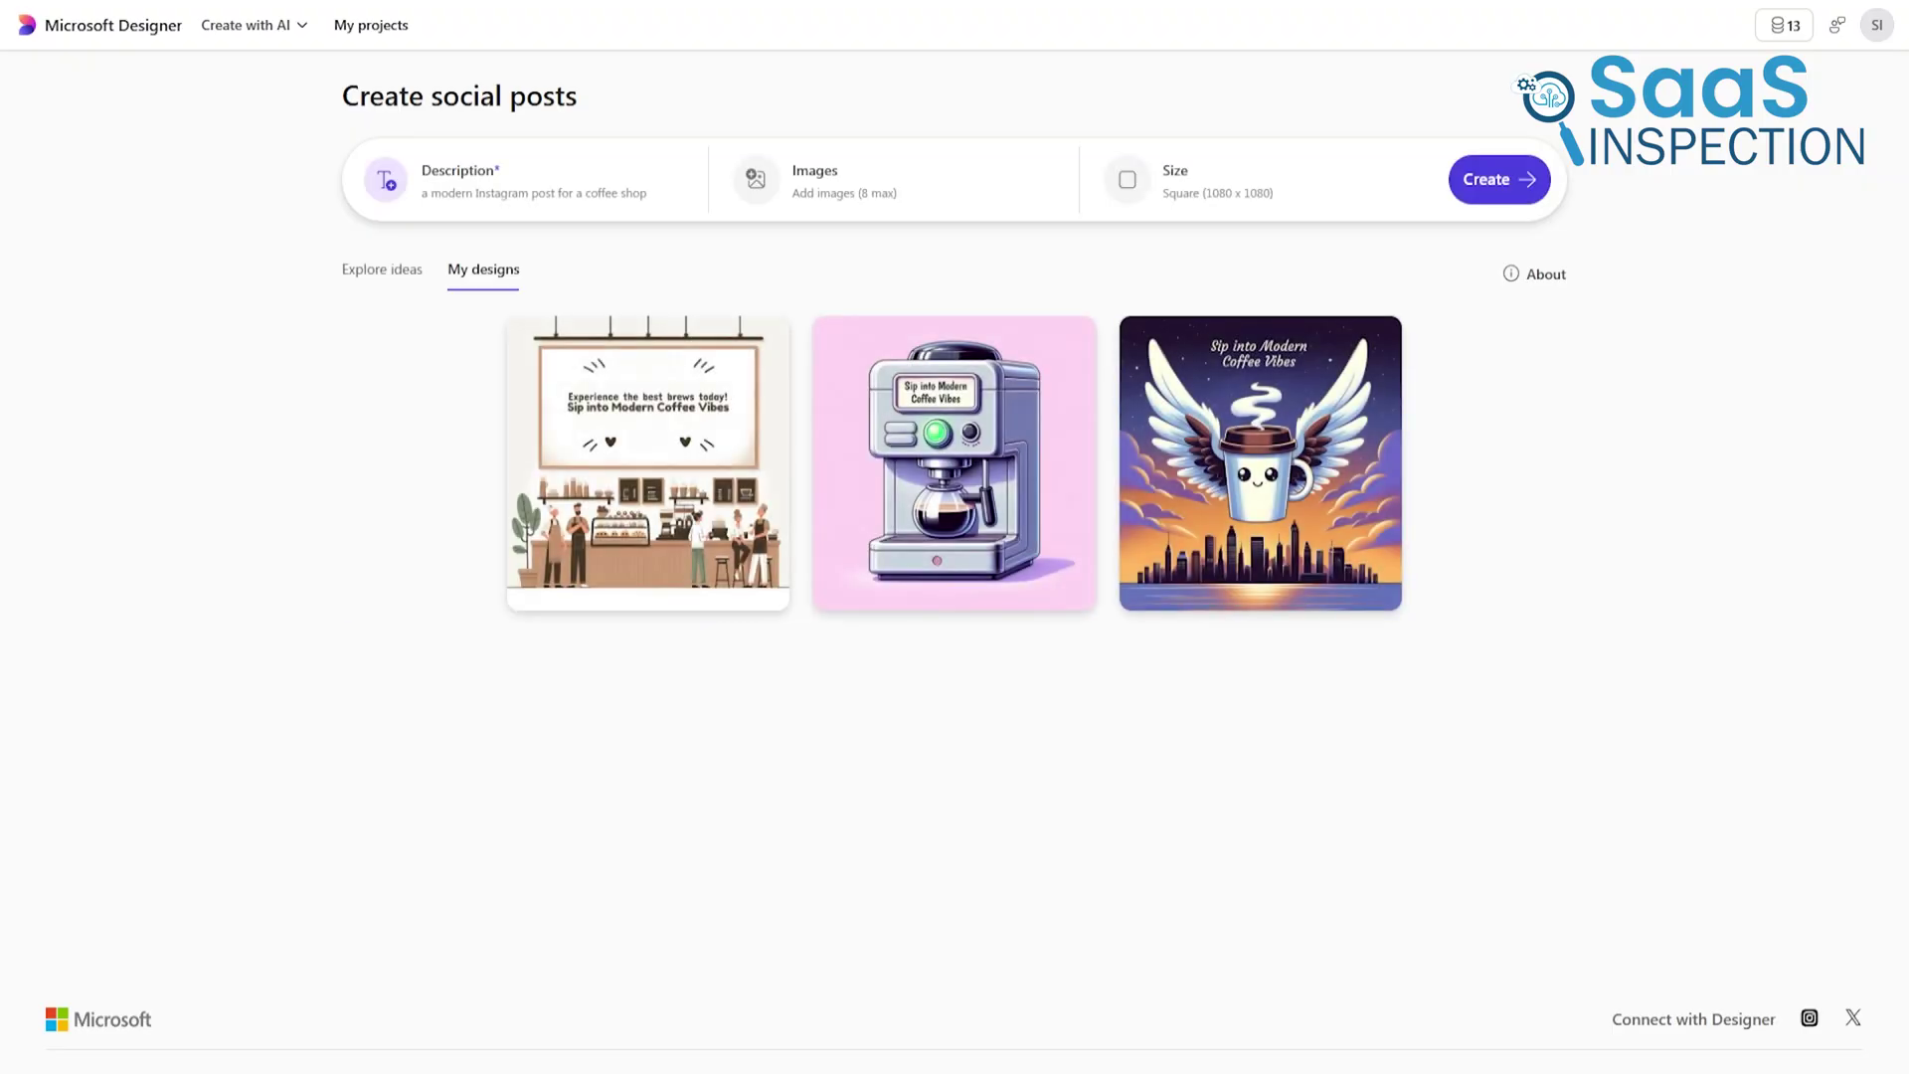
pyautogui.click(657, 553)
pyautogui.click(1001, 562)
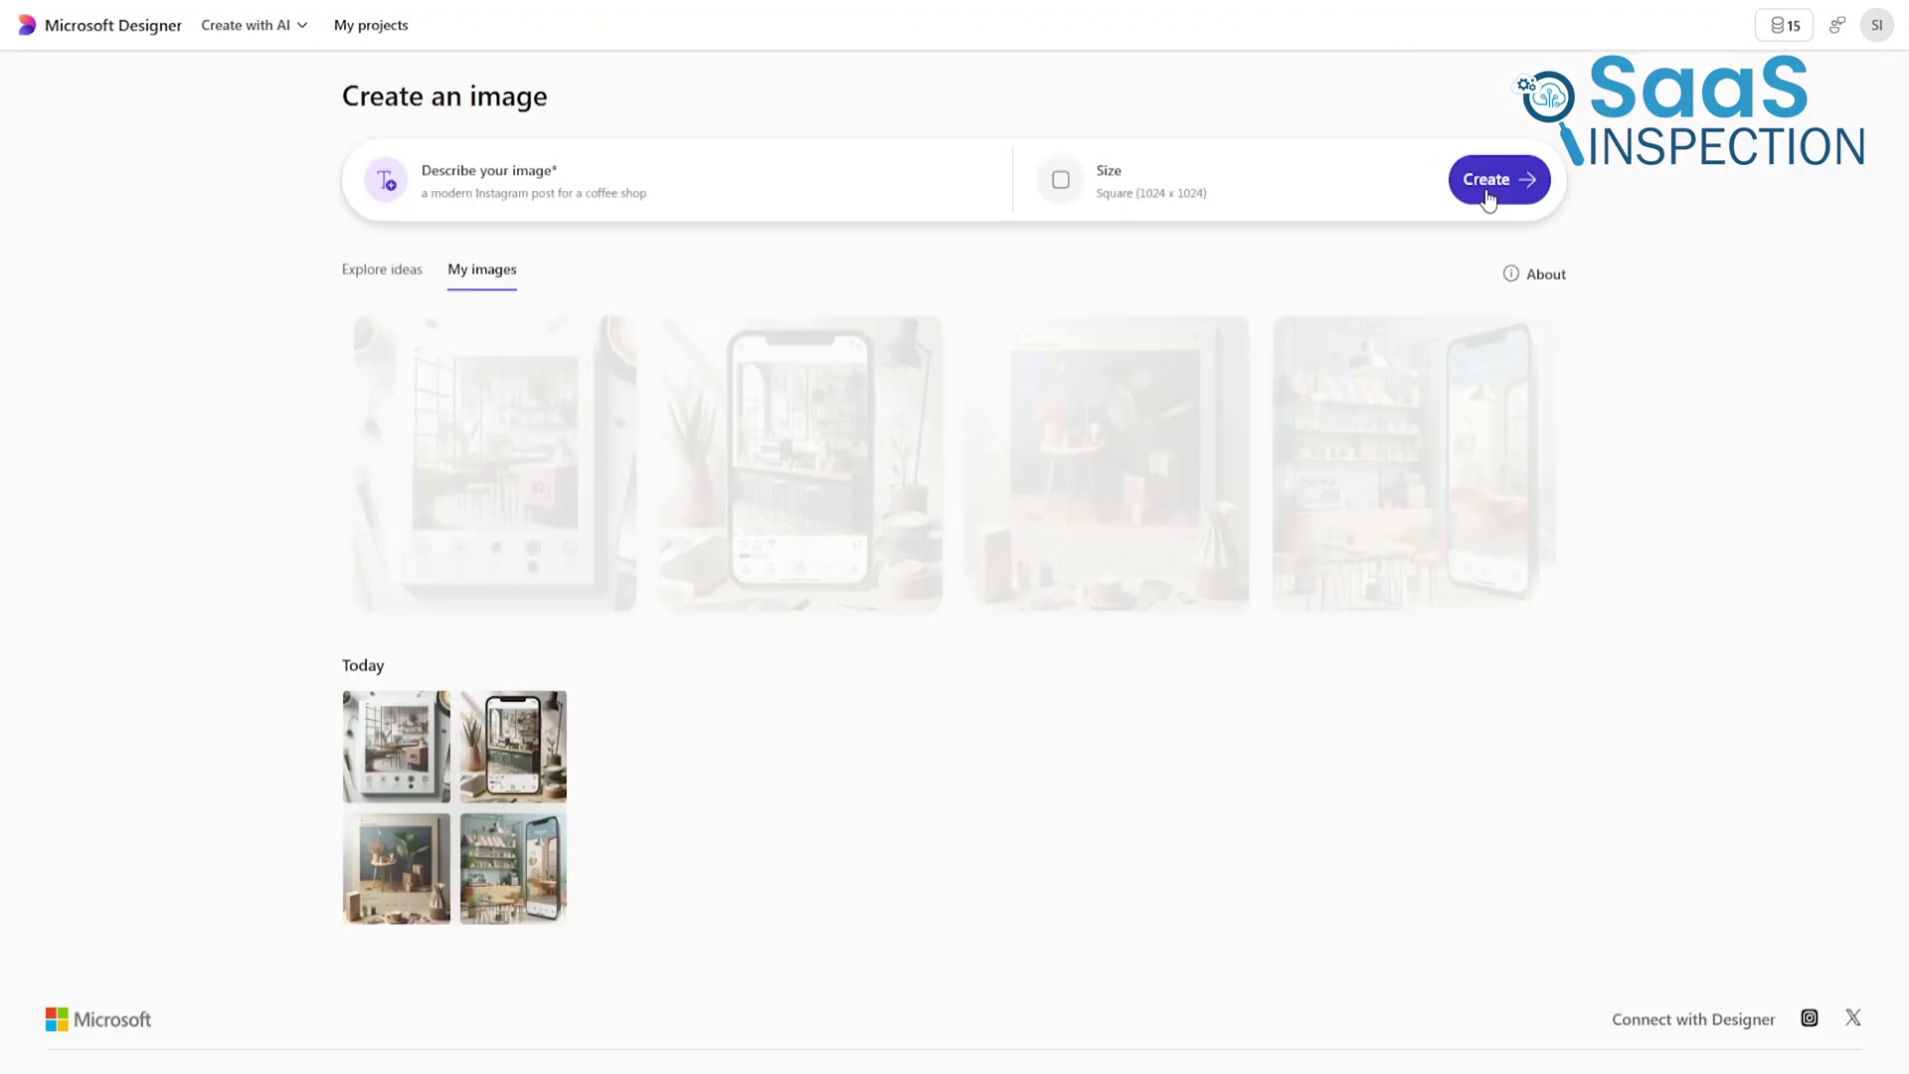
# Generate coffee shop post images and preview the third and following images.
pyautogui.click(1489, 185)
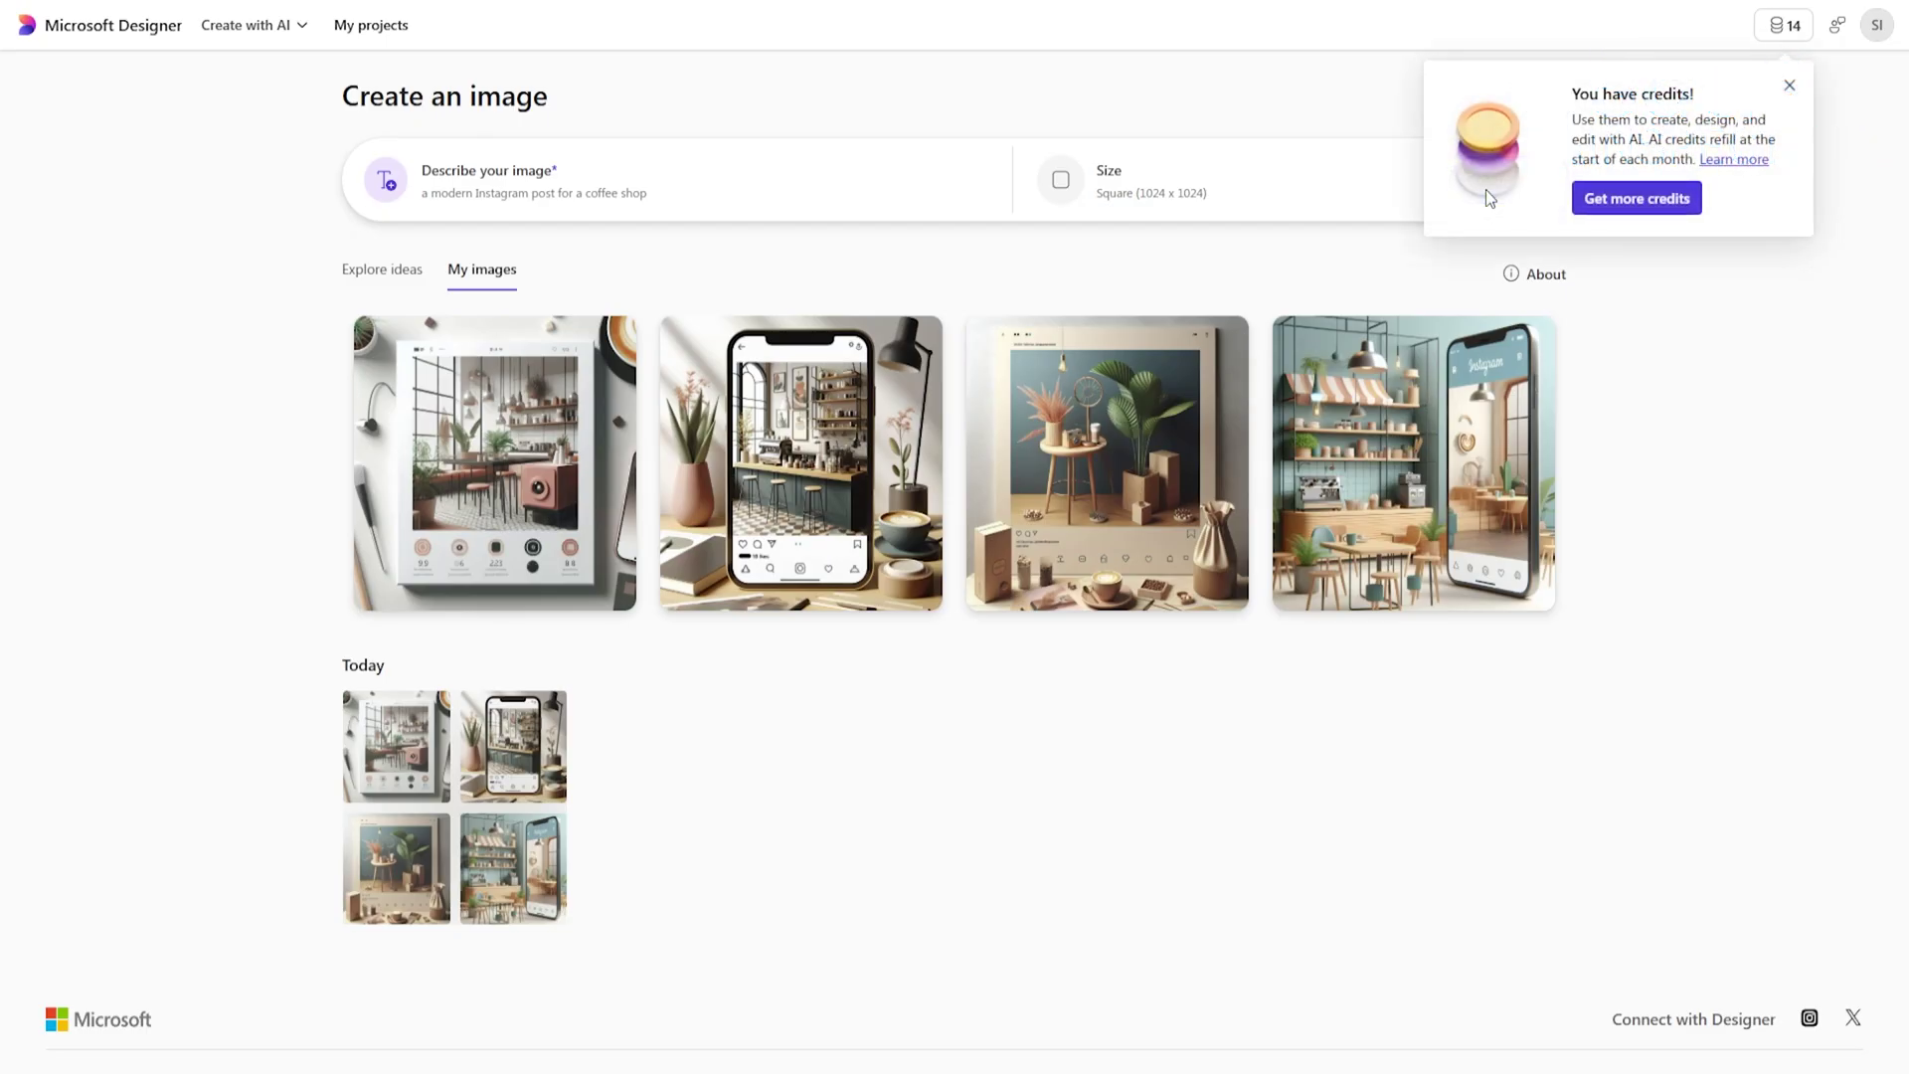
pyautogui.click(1142, 515)
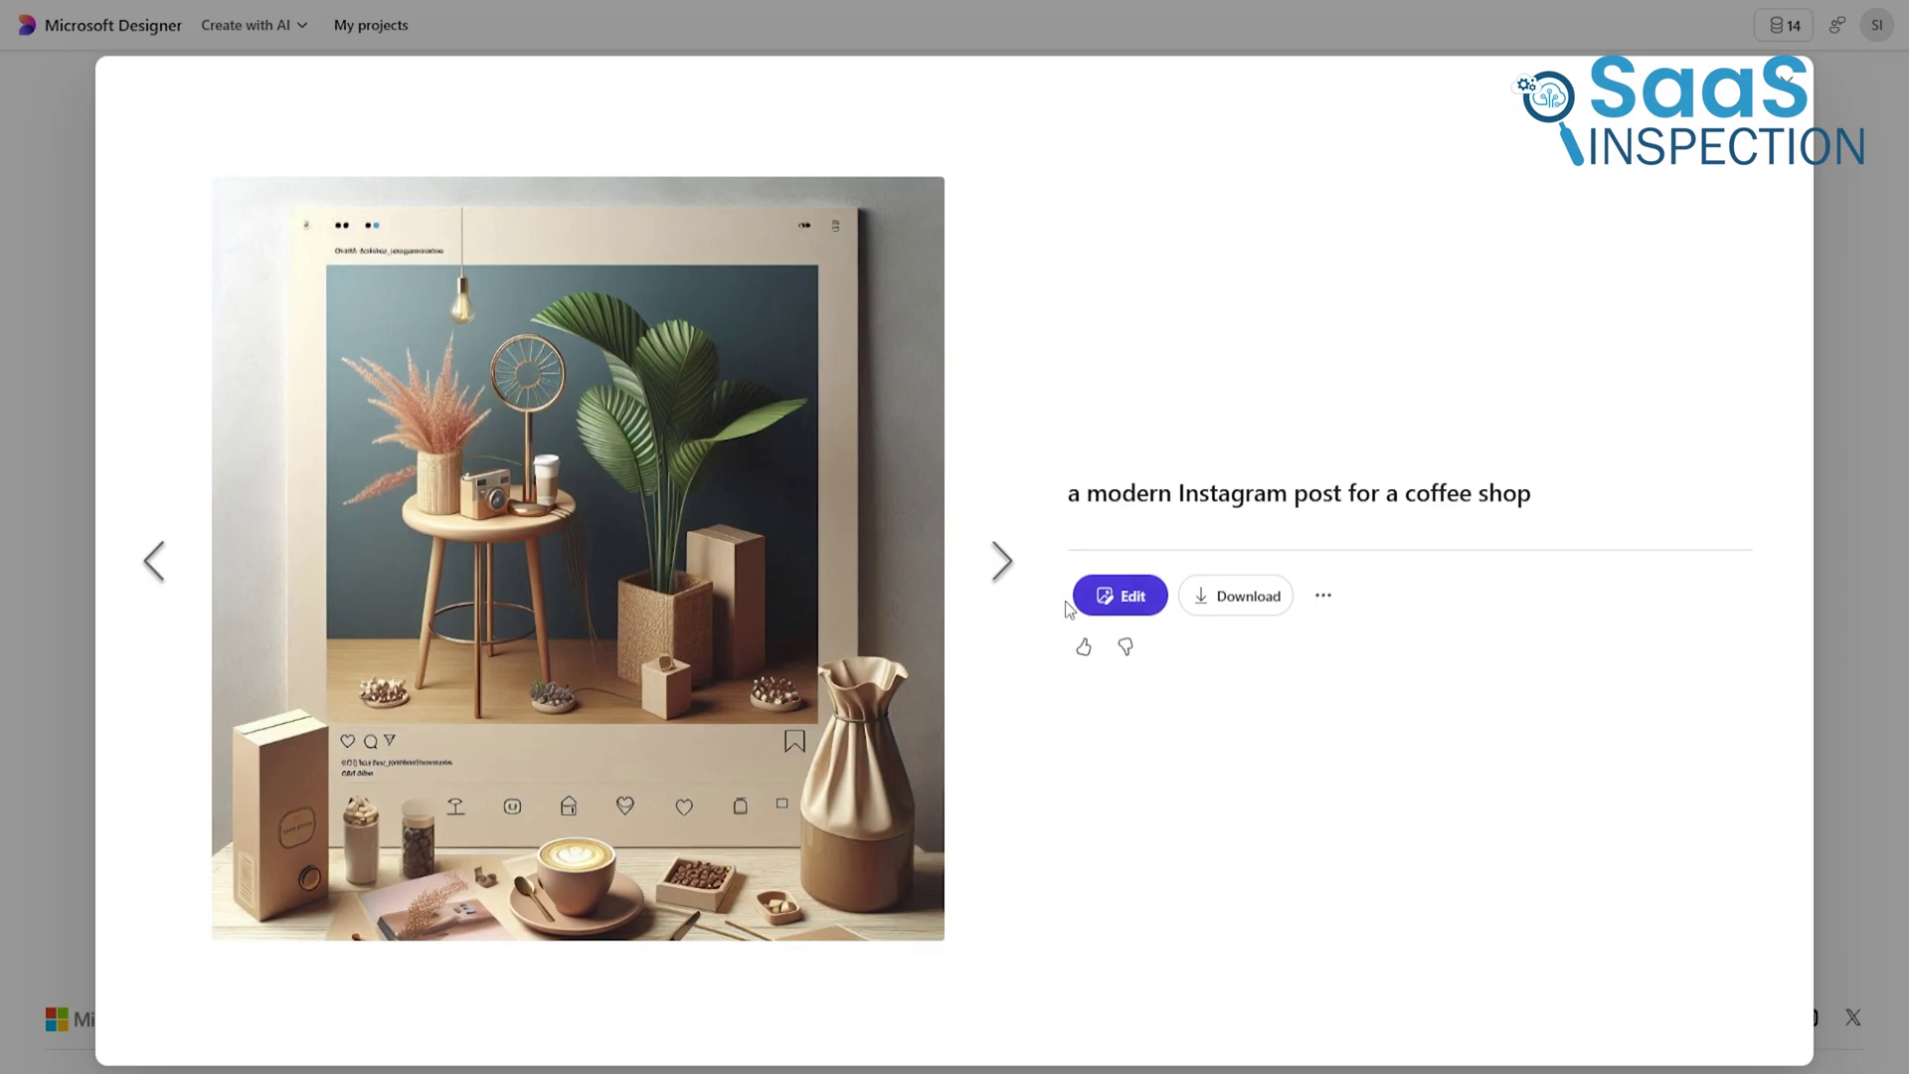
pyautogui.click(1003, 563)
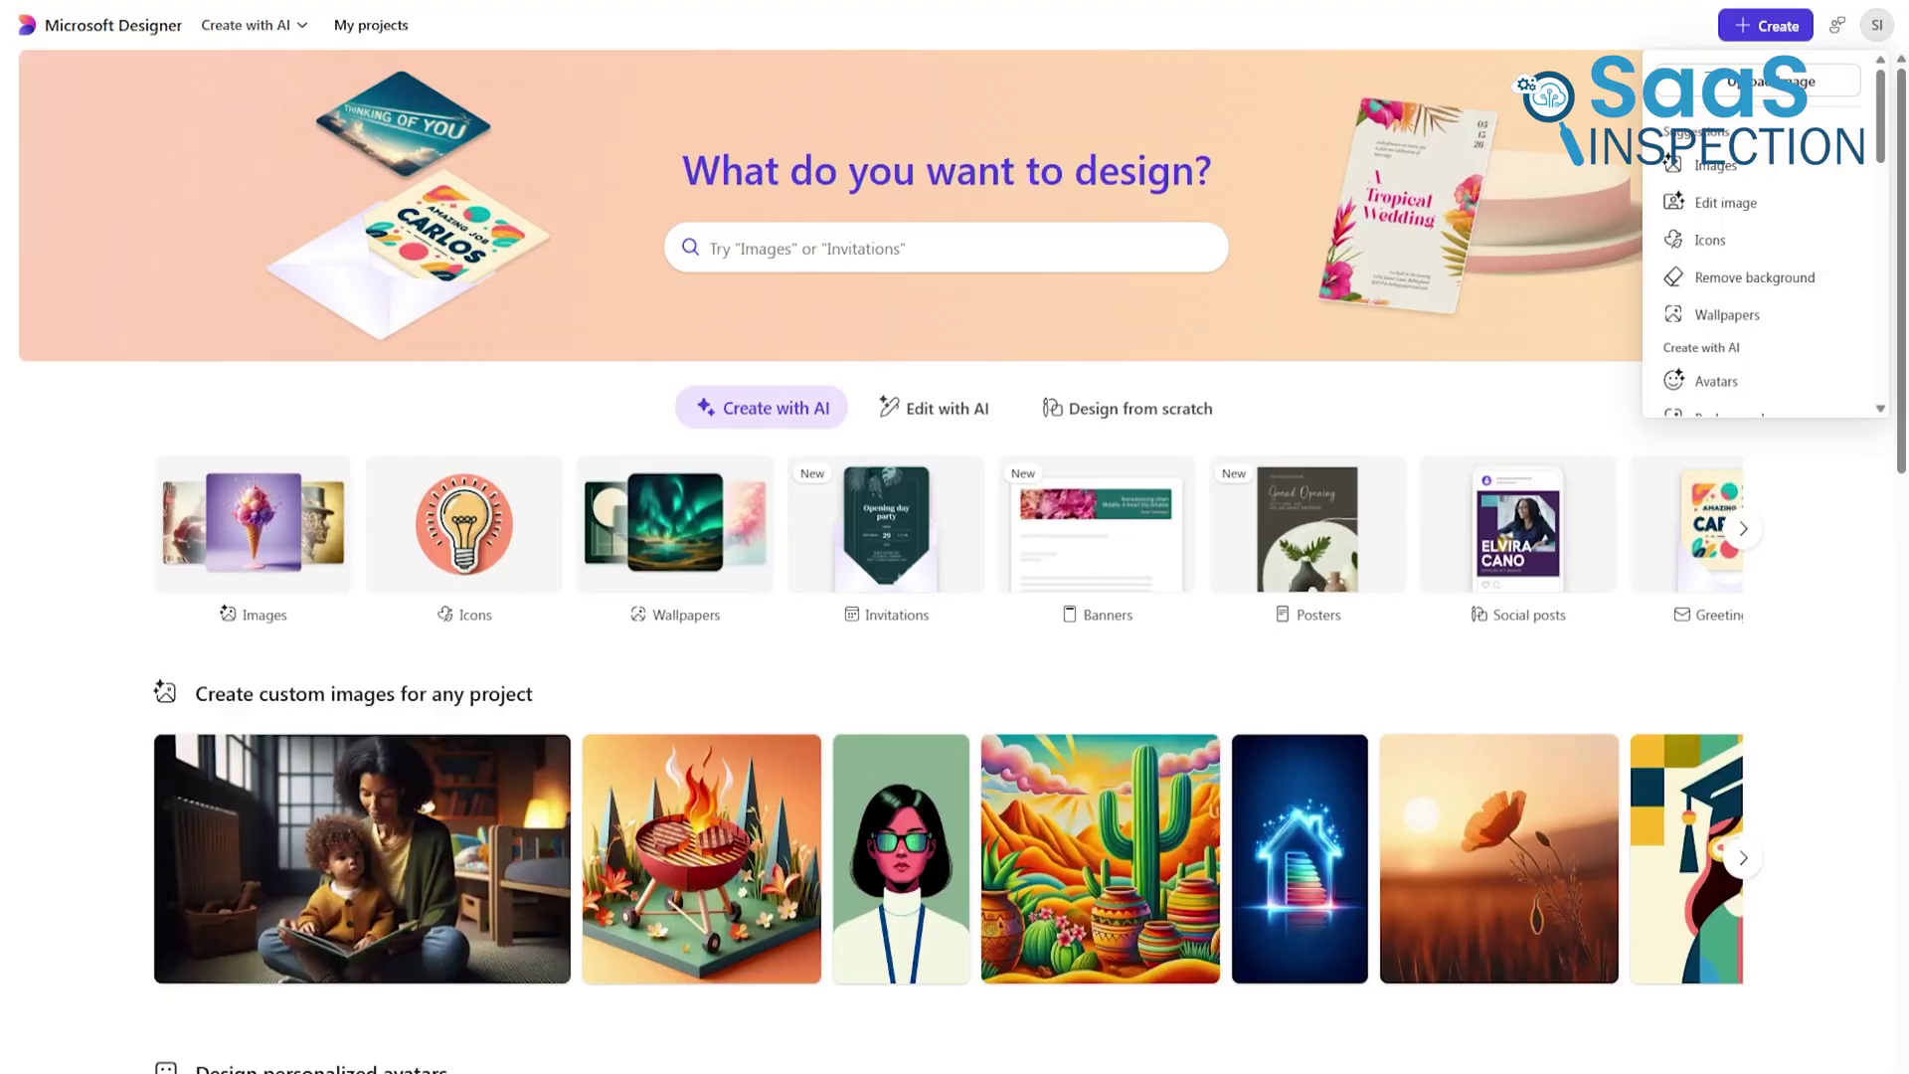
# Generate futuristic neon coffee shop images and step through to the last result.
pyautogui.click(1700, 164)
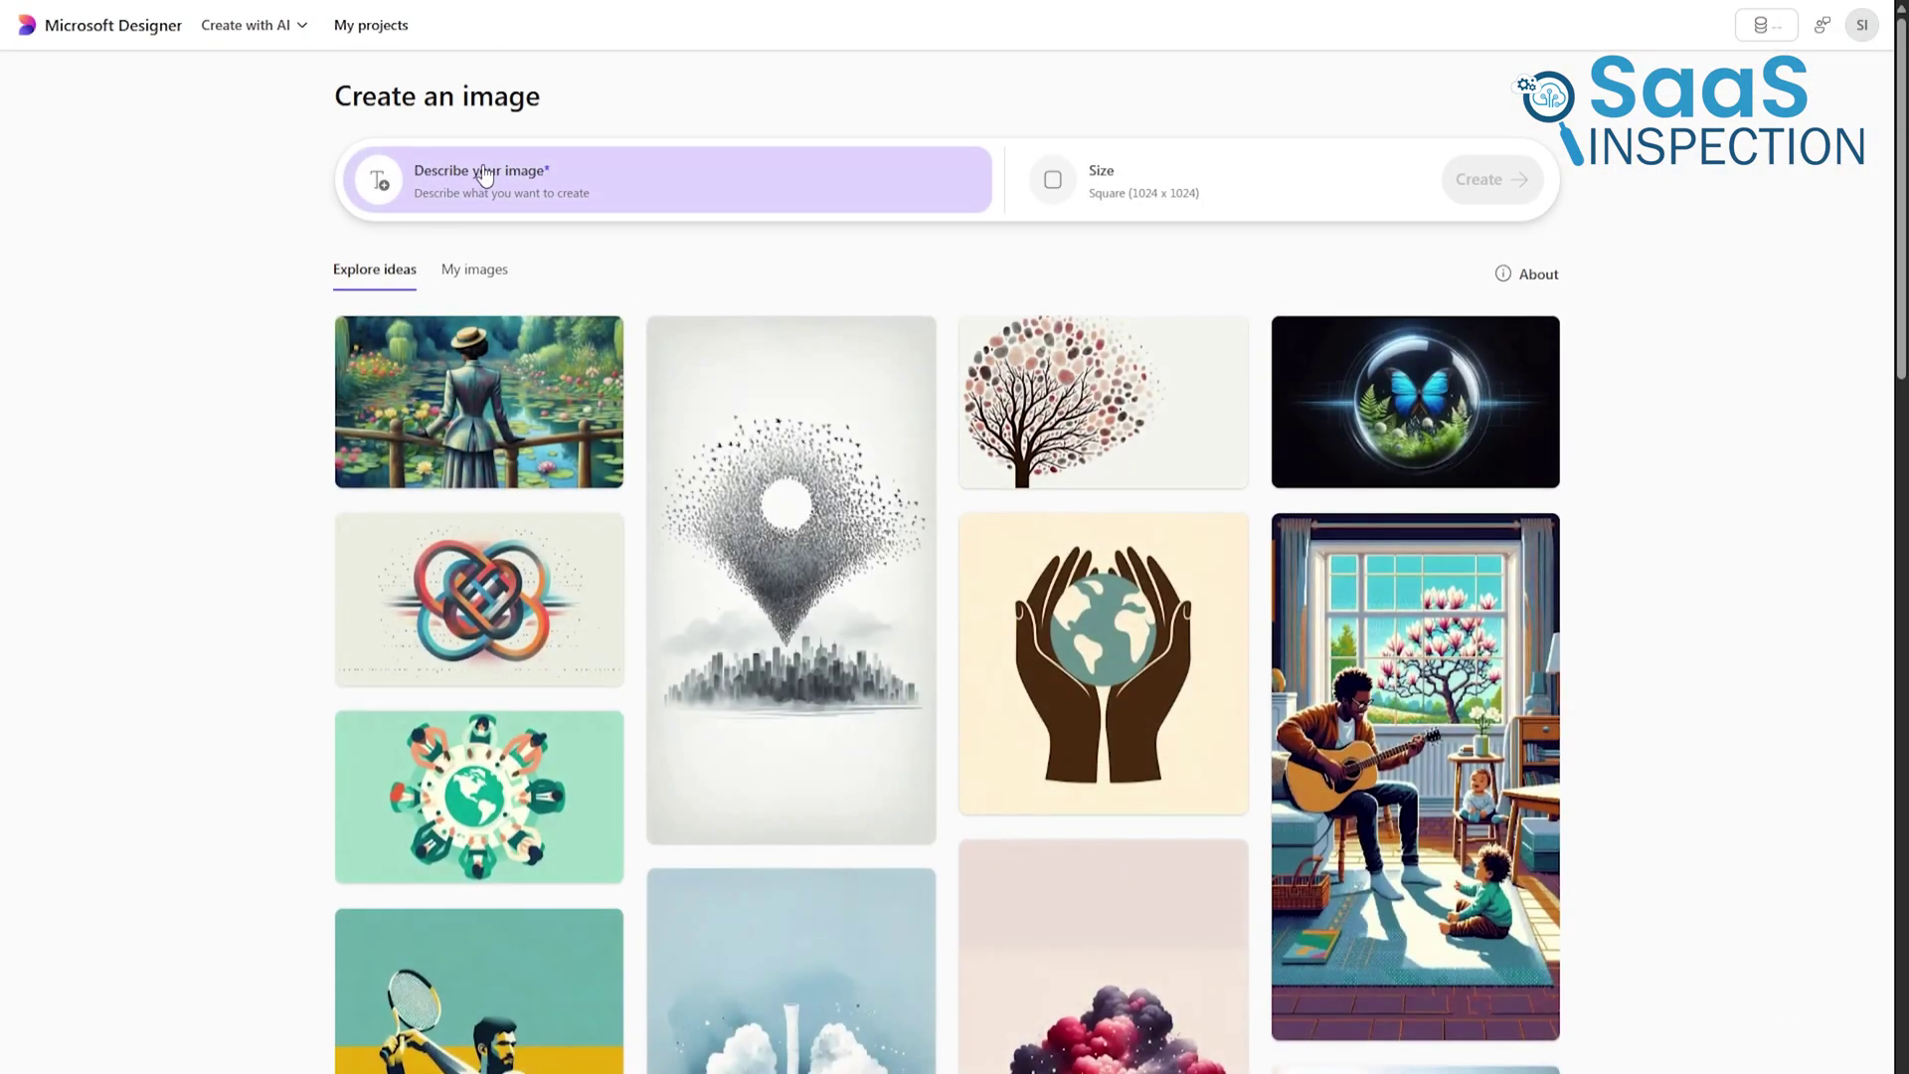
pyautogui.click(485, 174)
pyautogui.write('futuristic coffee shop with neon lights')
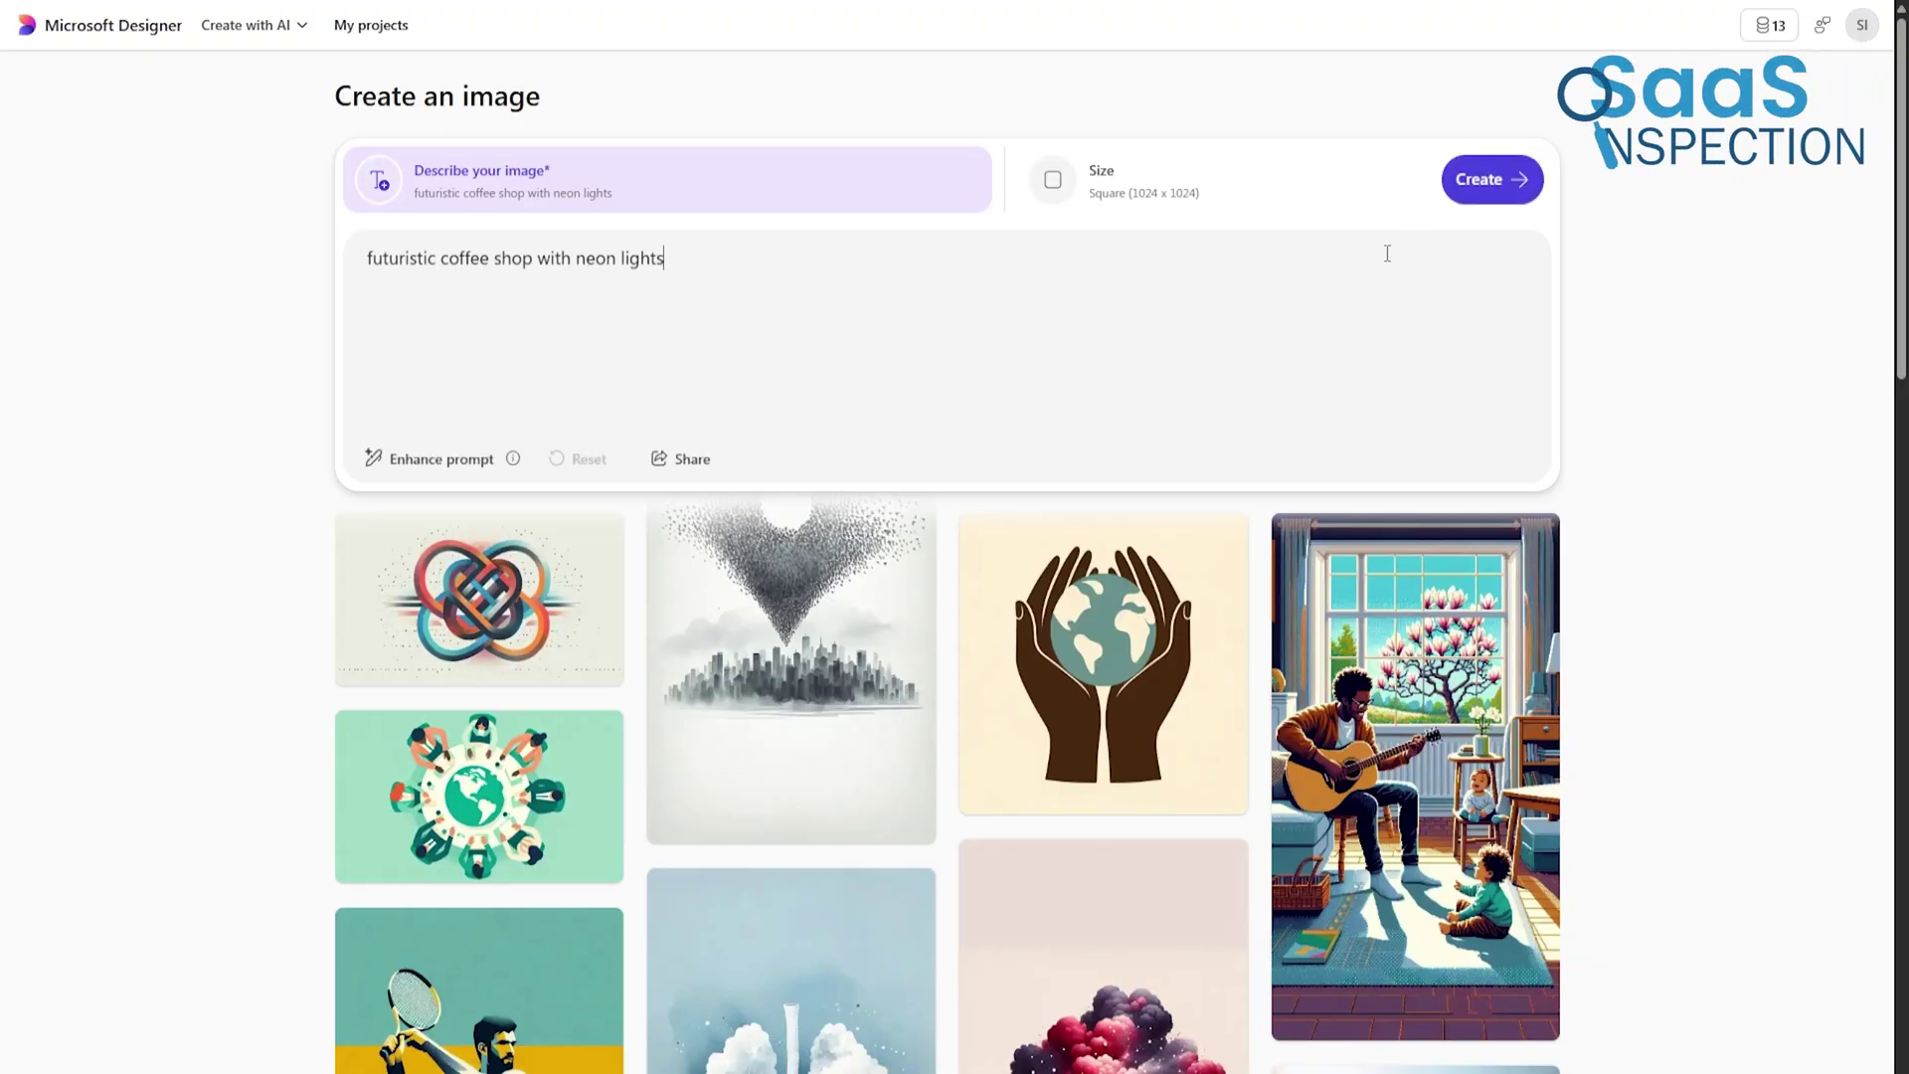
pyautogui.click(1491, 180)
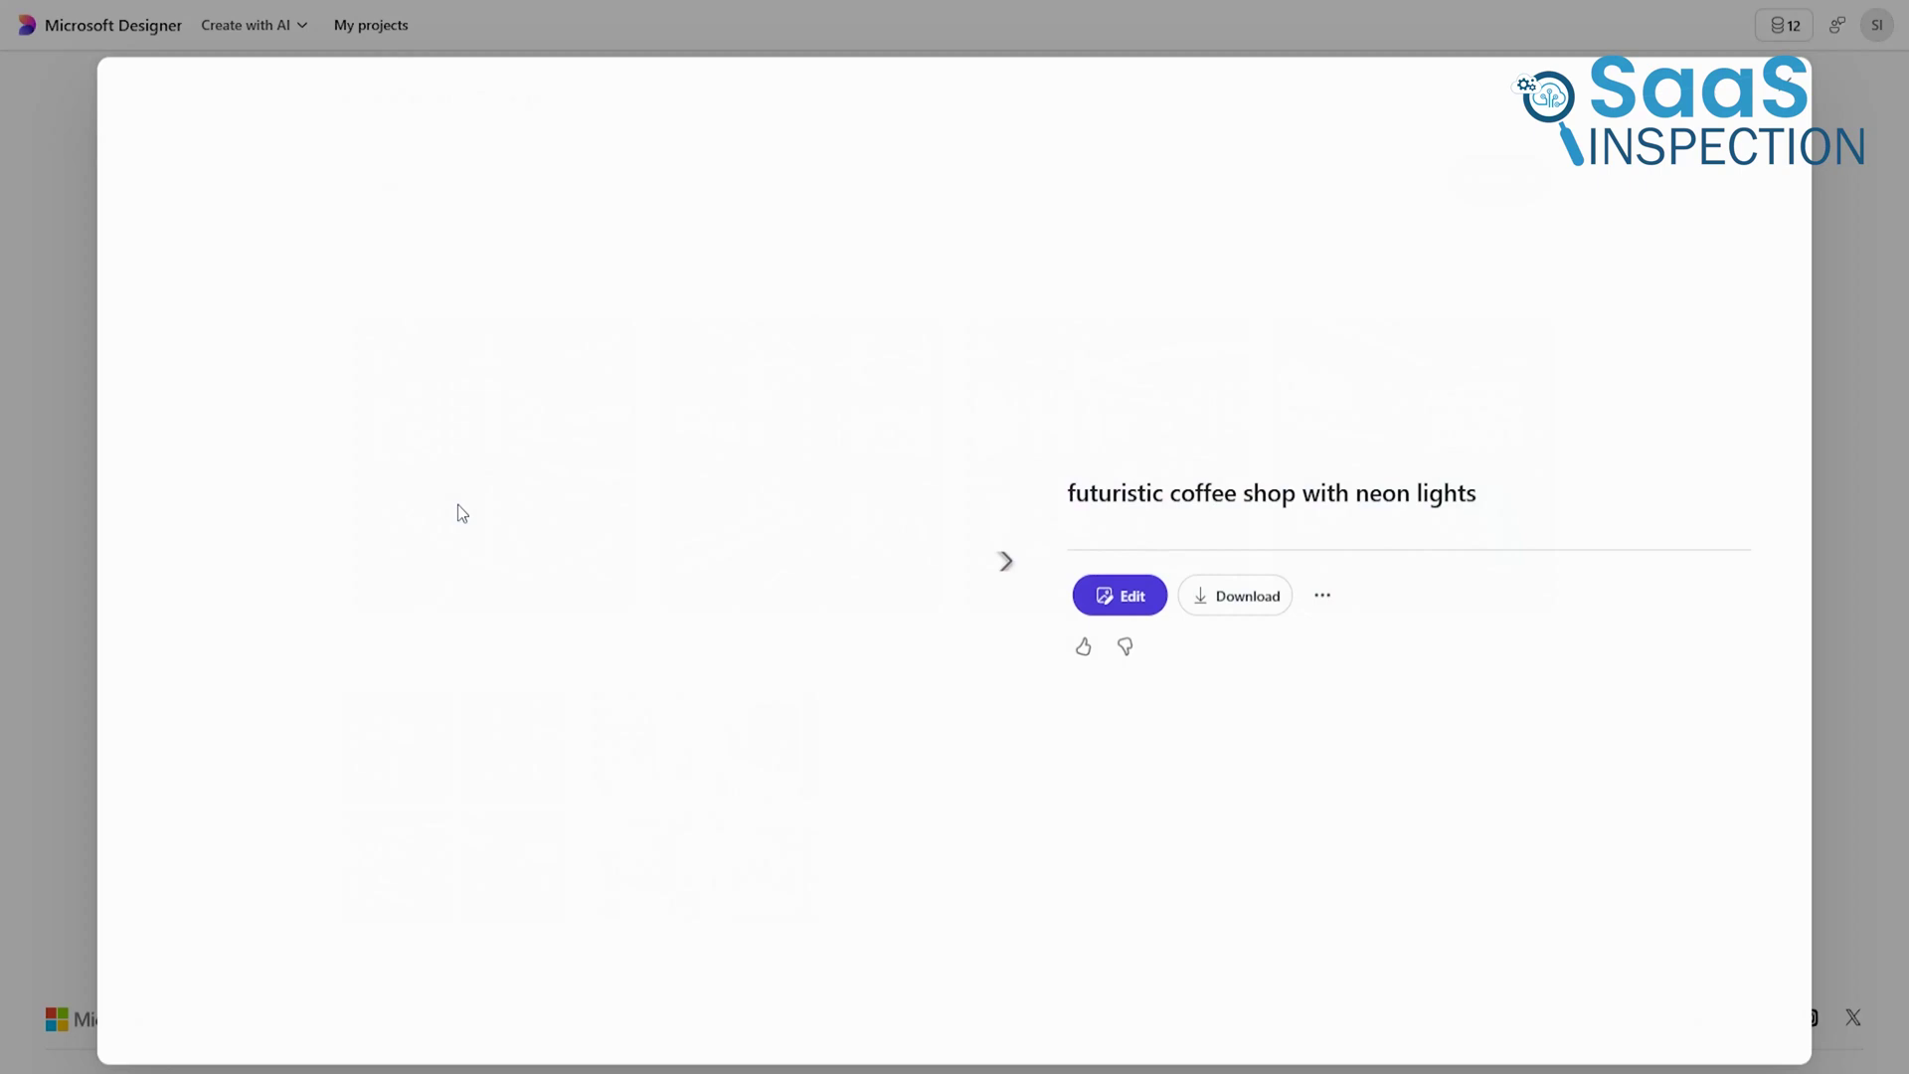
pyautogui.click(1002, 564)
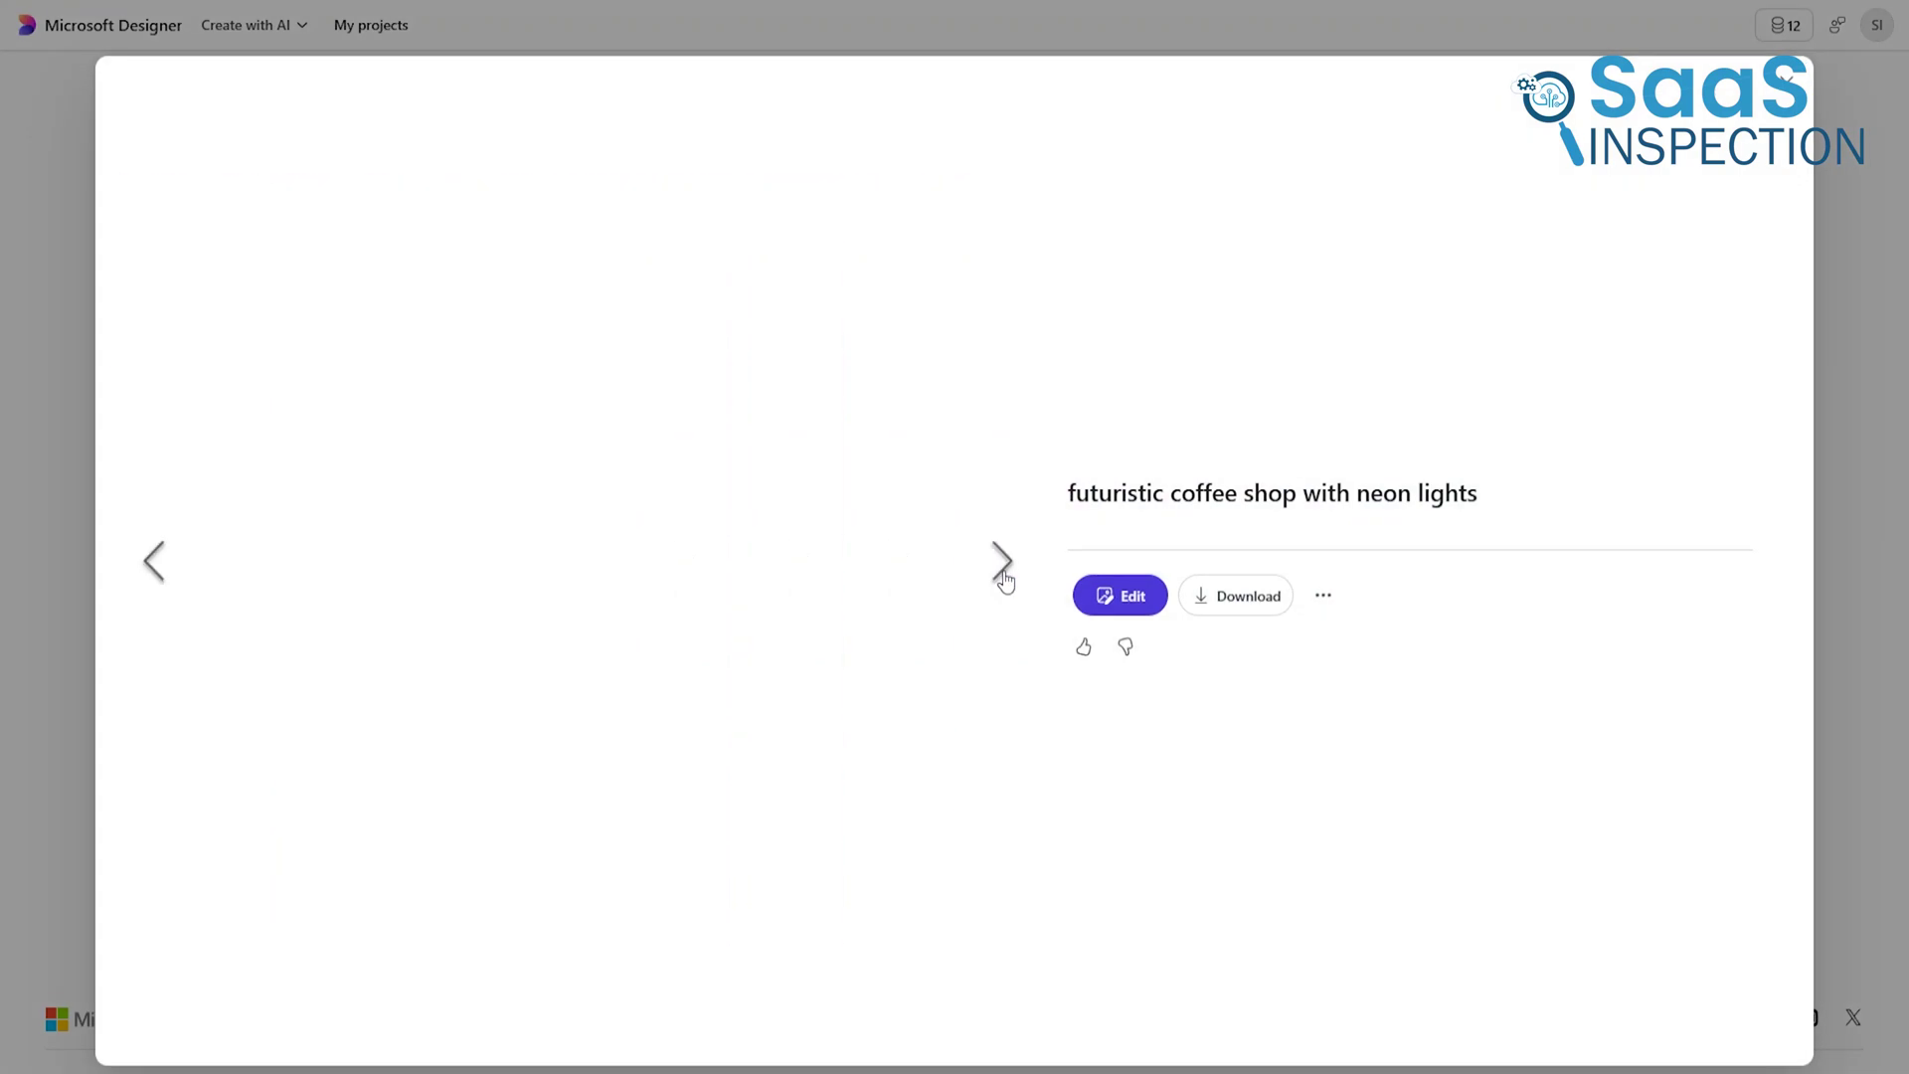
pyautogui.click(1004, 565)
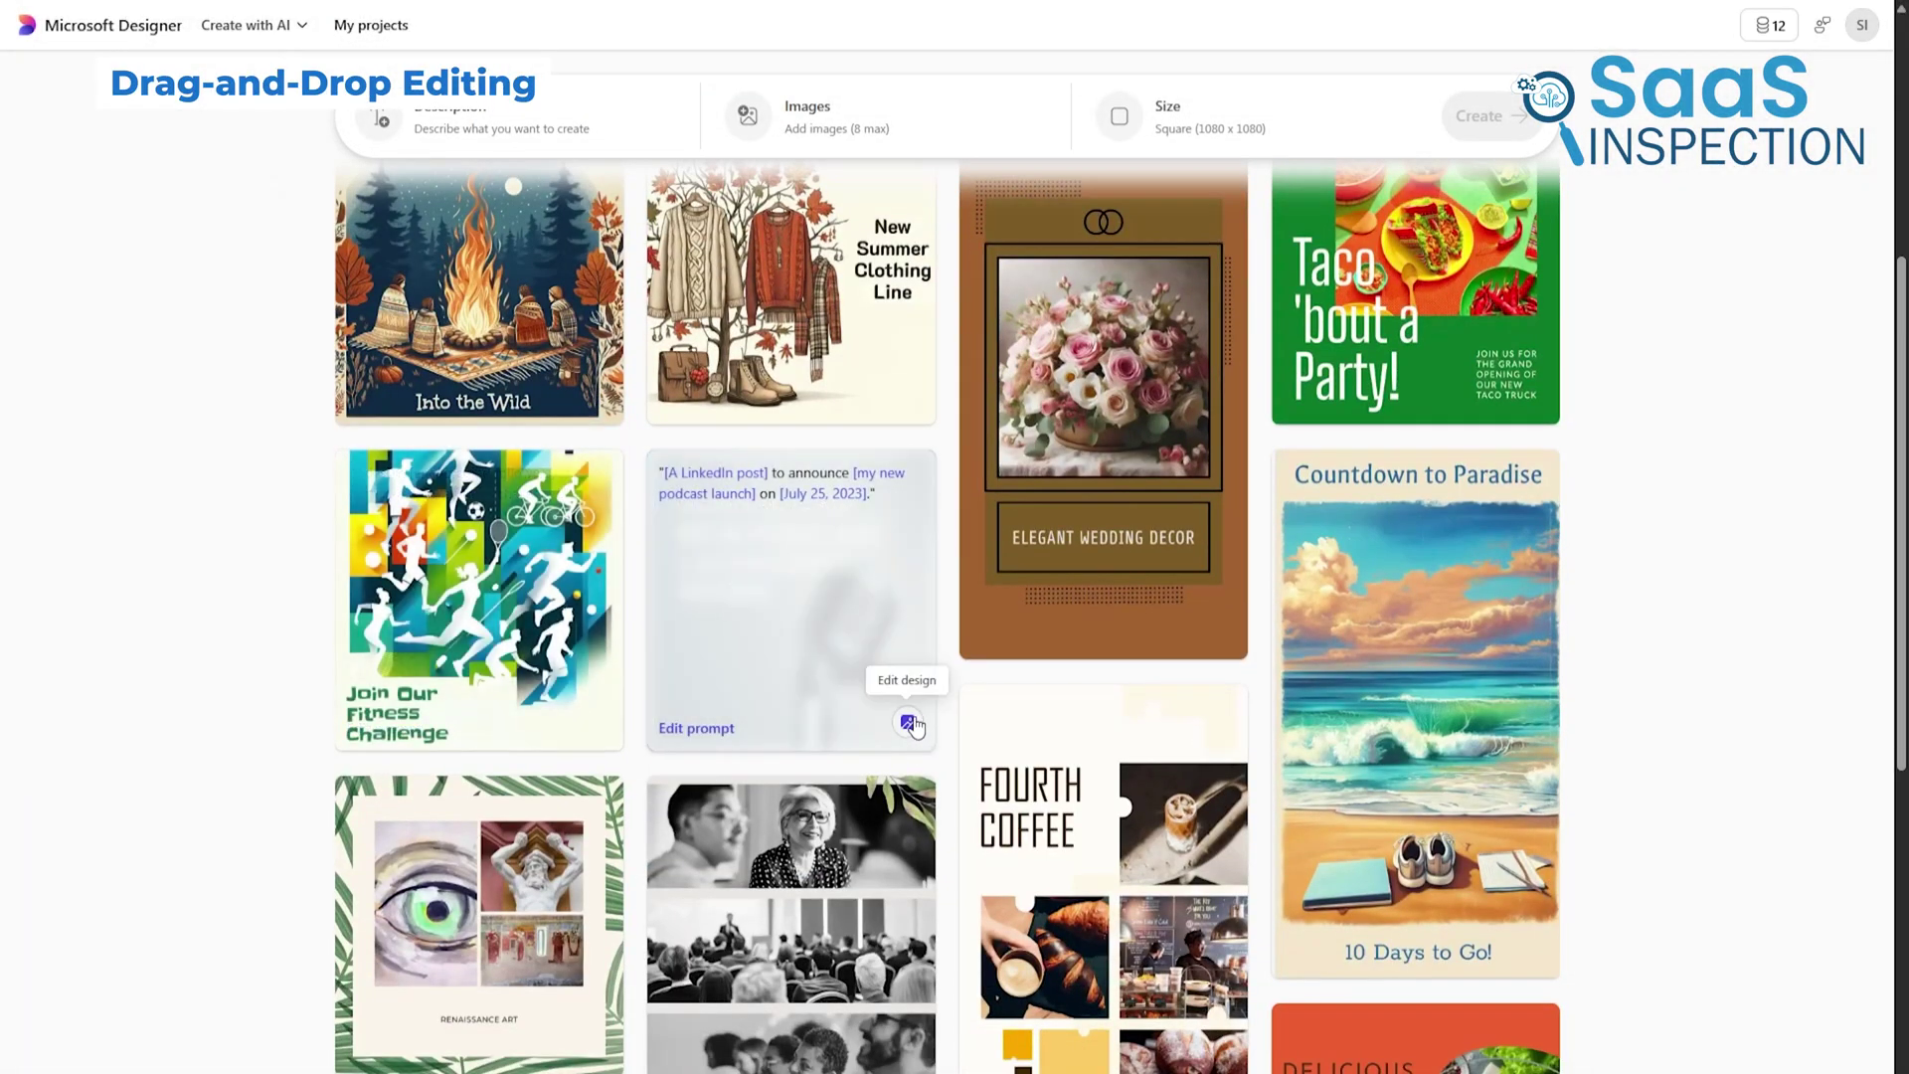
# Open the podcast launch template, move its headline box down-left, then return to social posts.
pyautogui.click(910, 726)
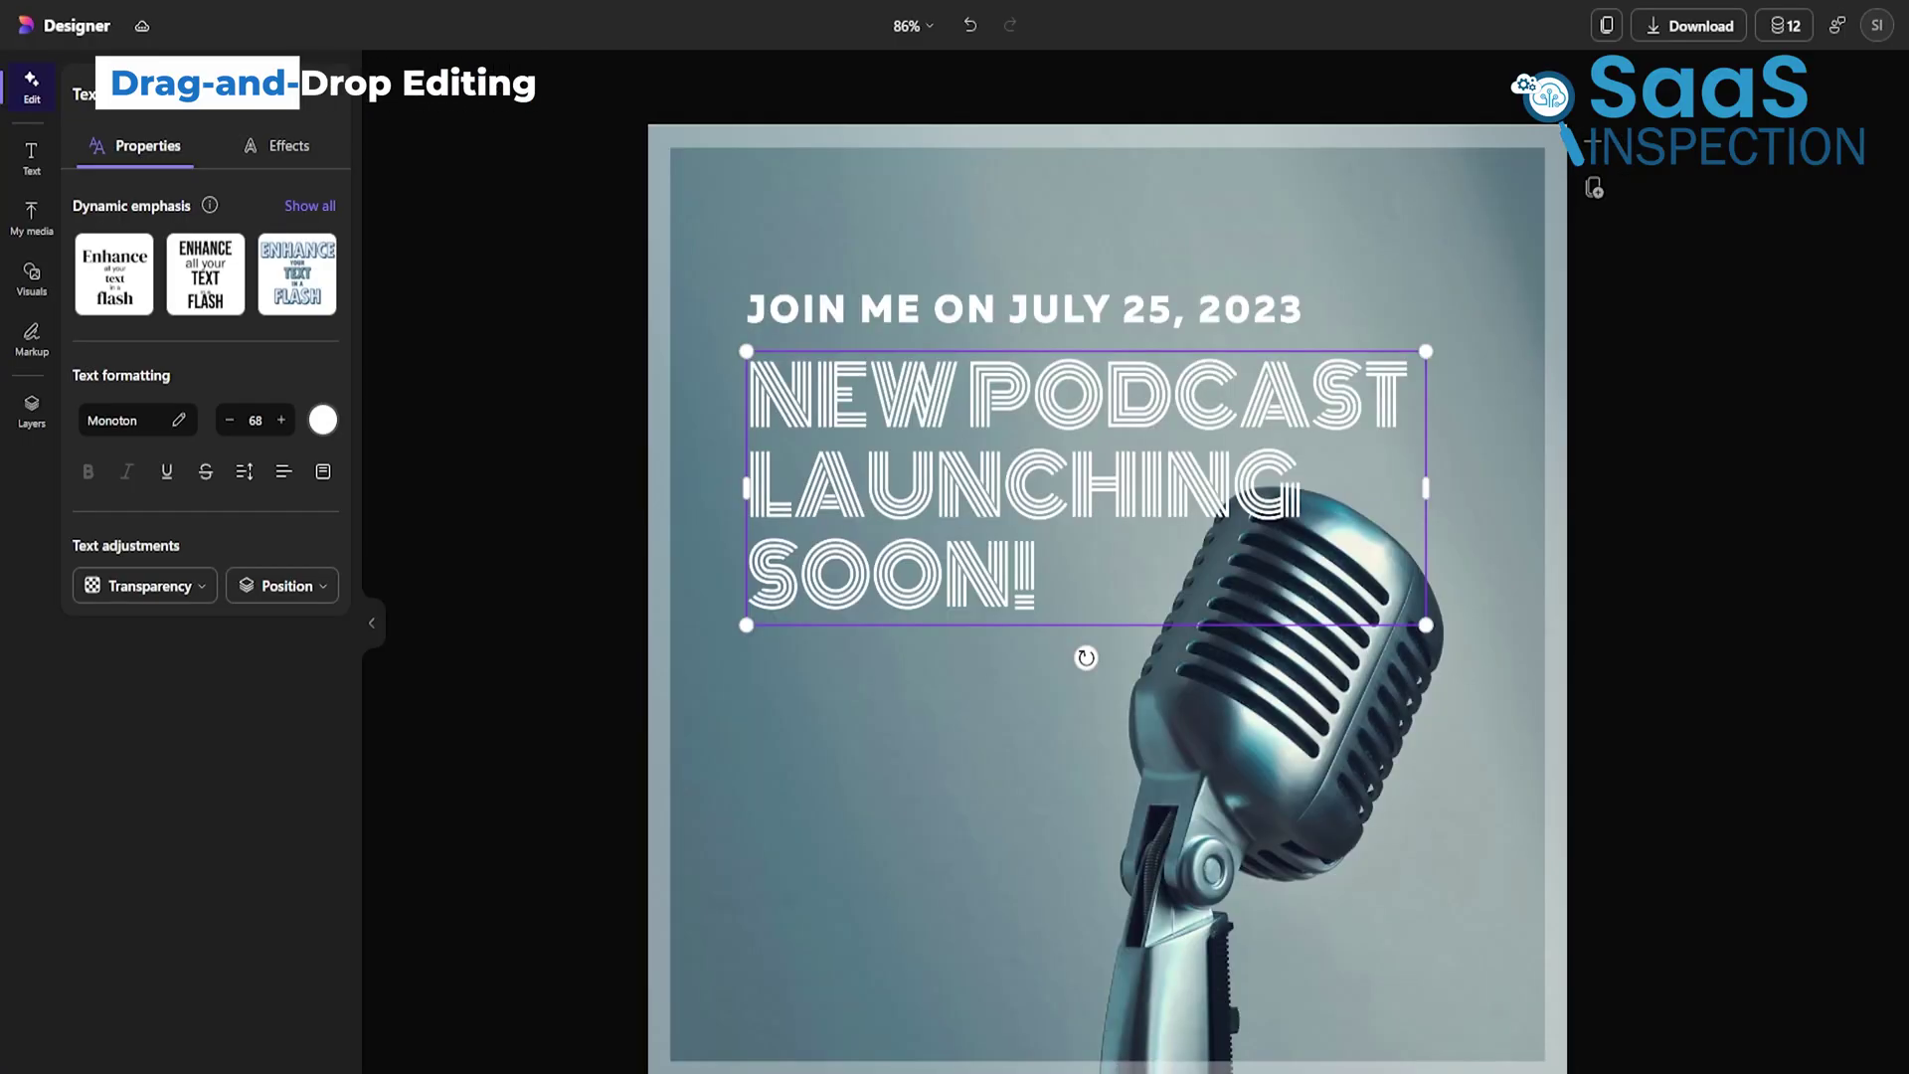
pyautogui.click(1013, 489)
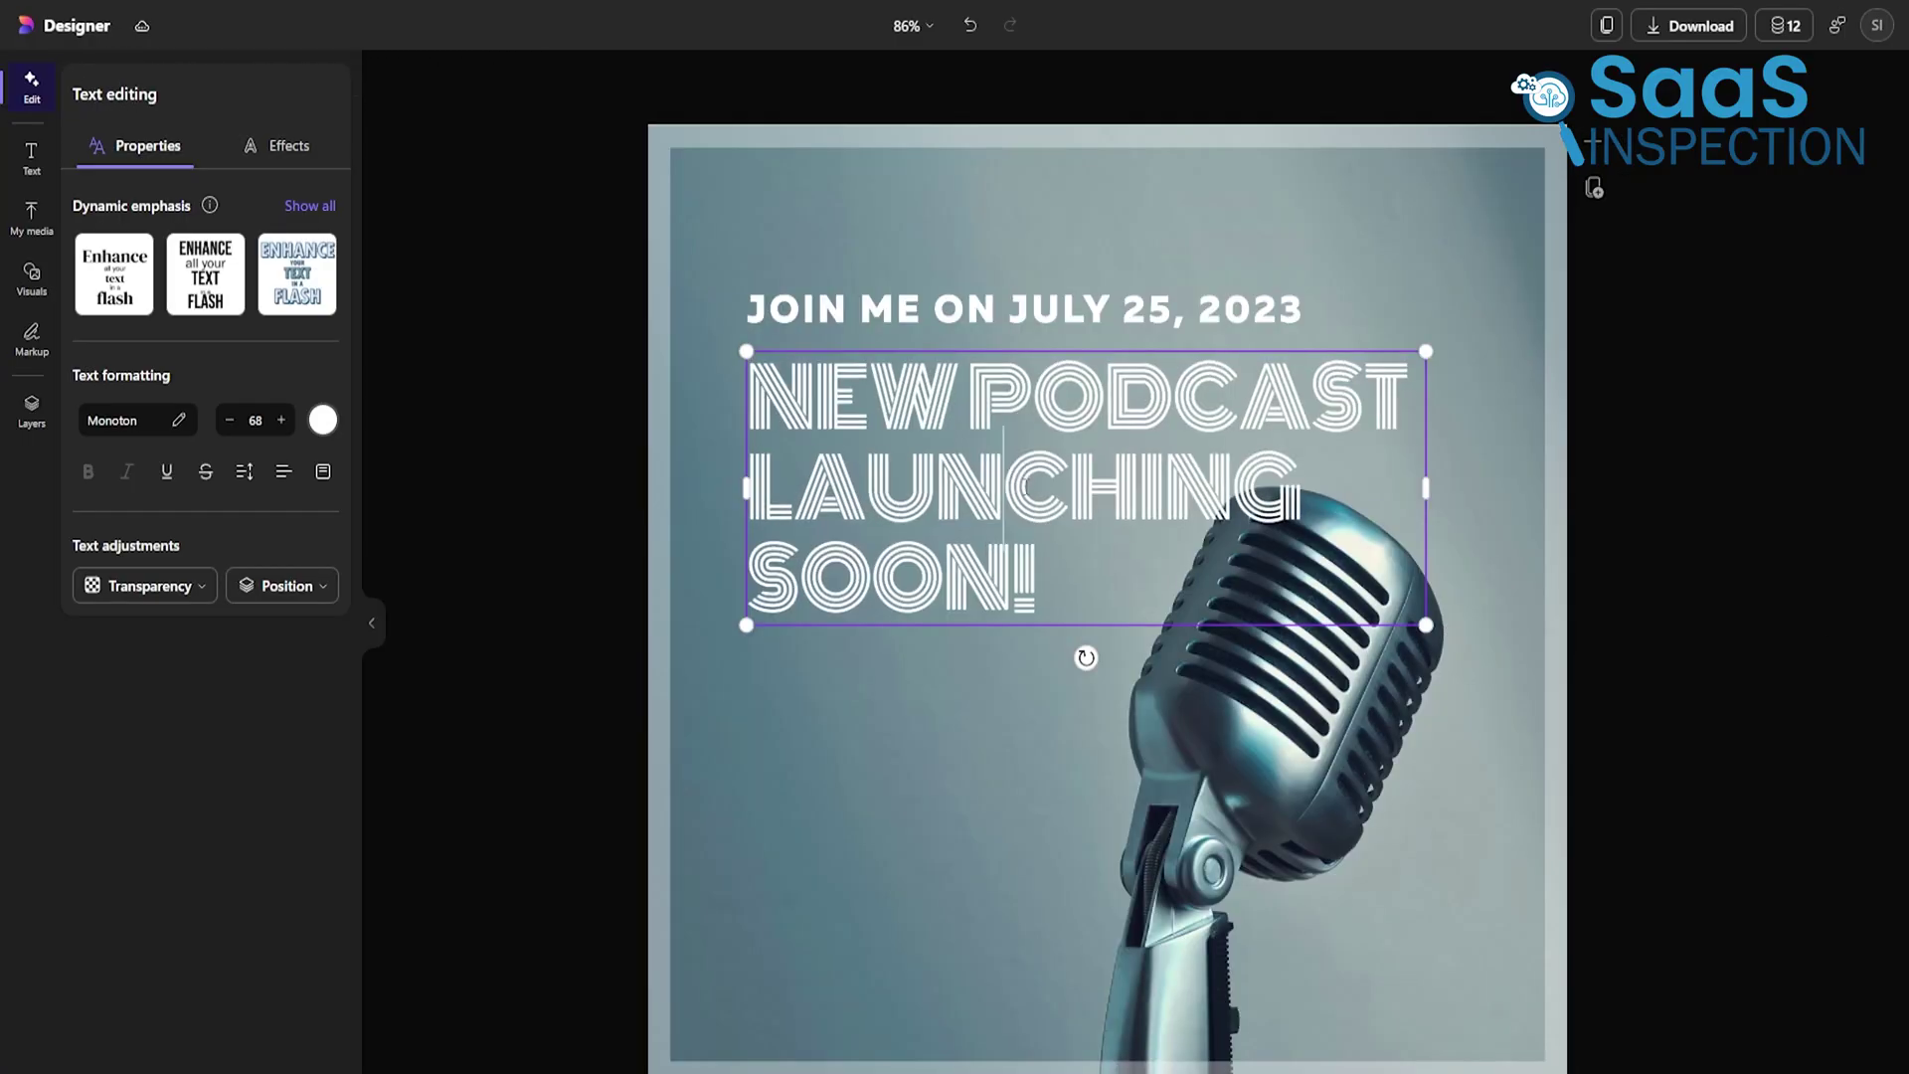
pyautogui.click(916, 688)
pyautogui.moveTo(983, 477)
pyautogui.mouseDown()
pyautogui.moveTo(940, 503)
pyautogui.moveTo(951, 473)
pyautogui.mouseUp()
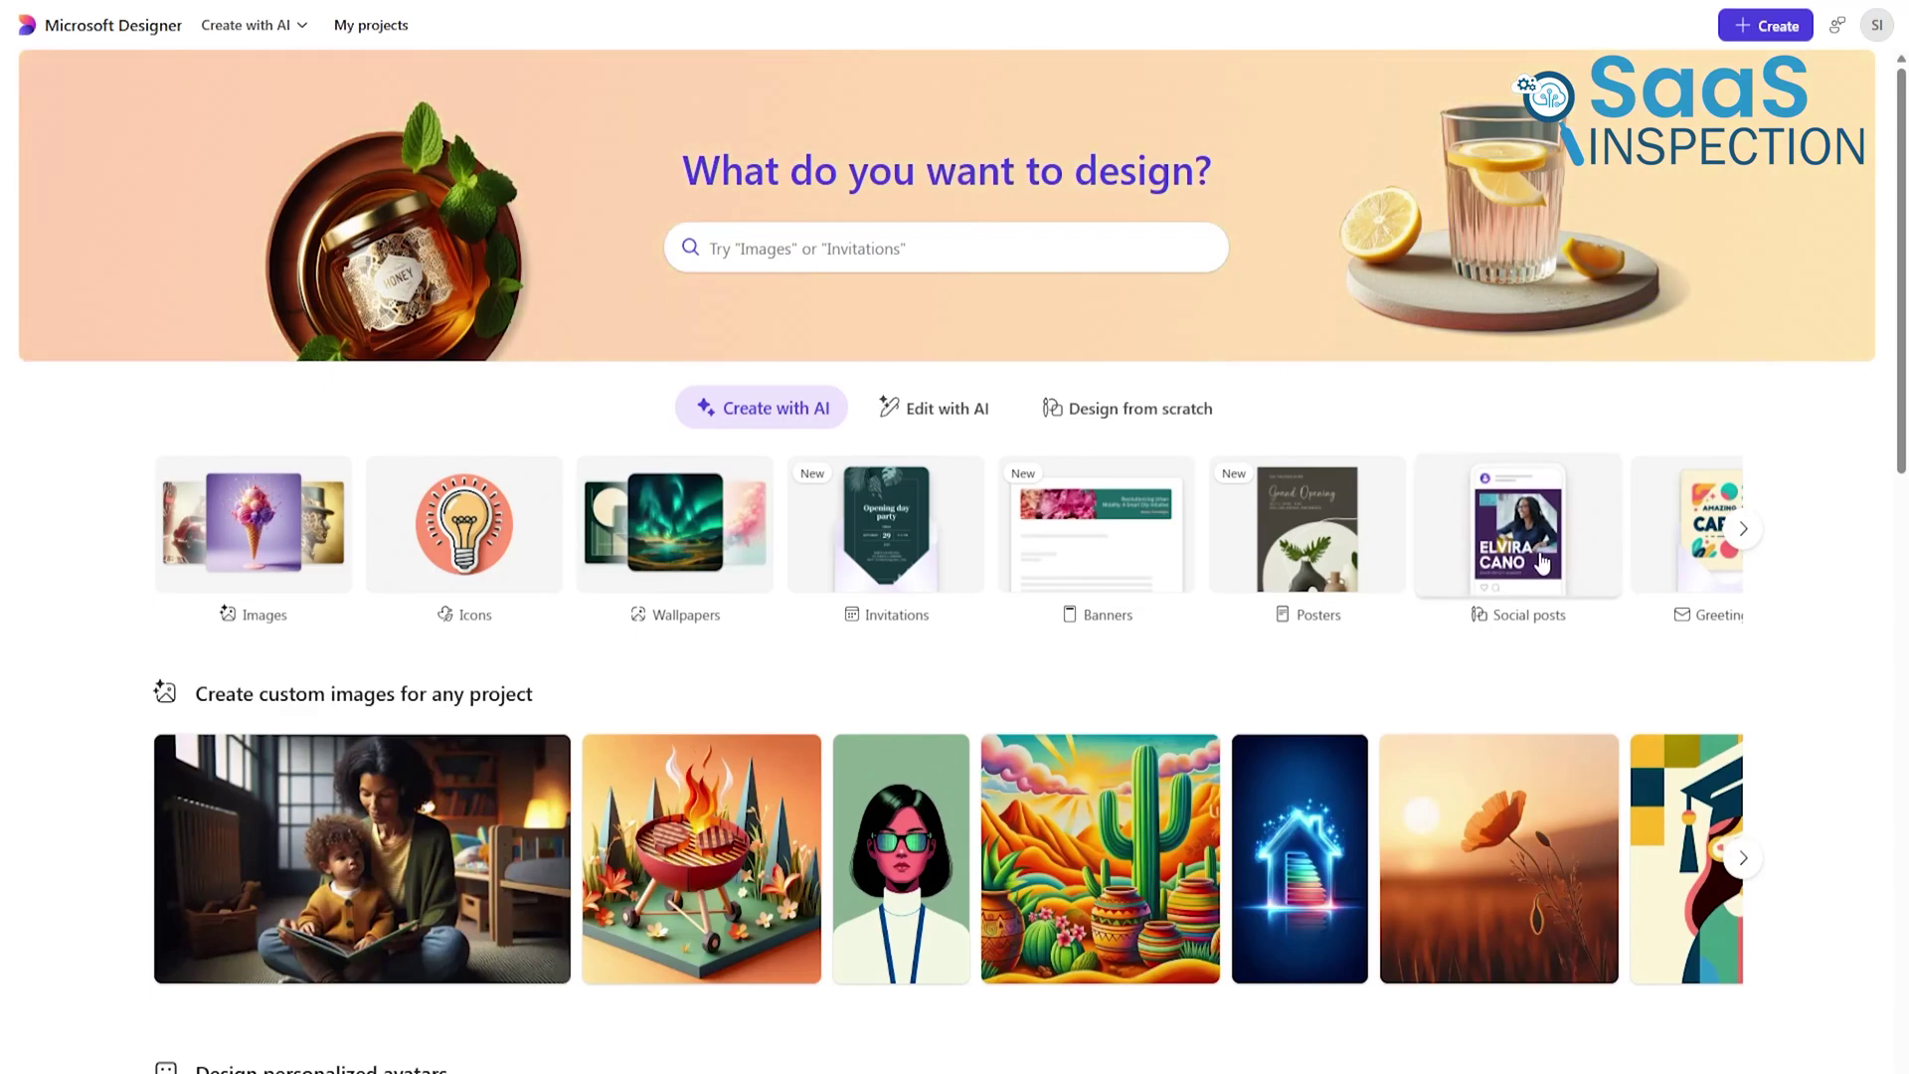
pyautogui.click(1541, 560)
pyautogui.scroll(-2, 1541, 562)
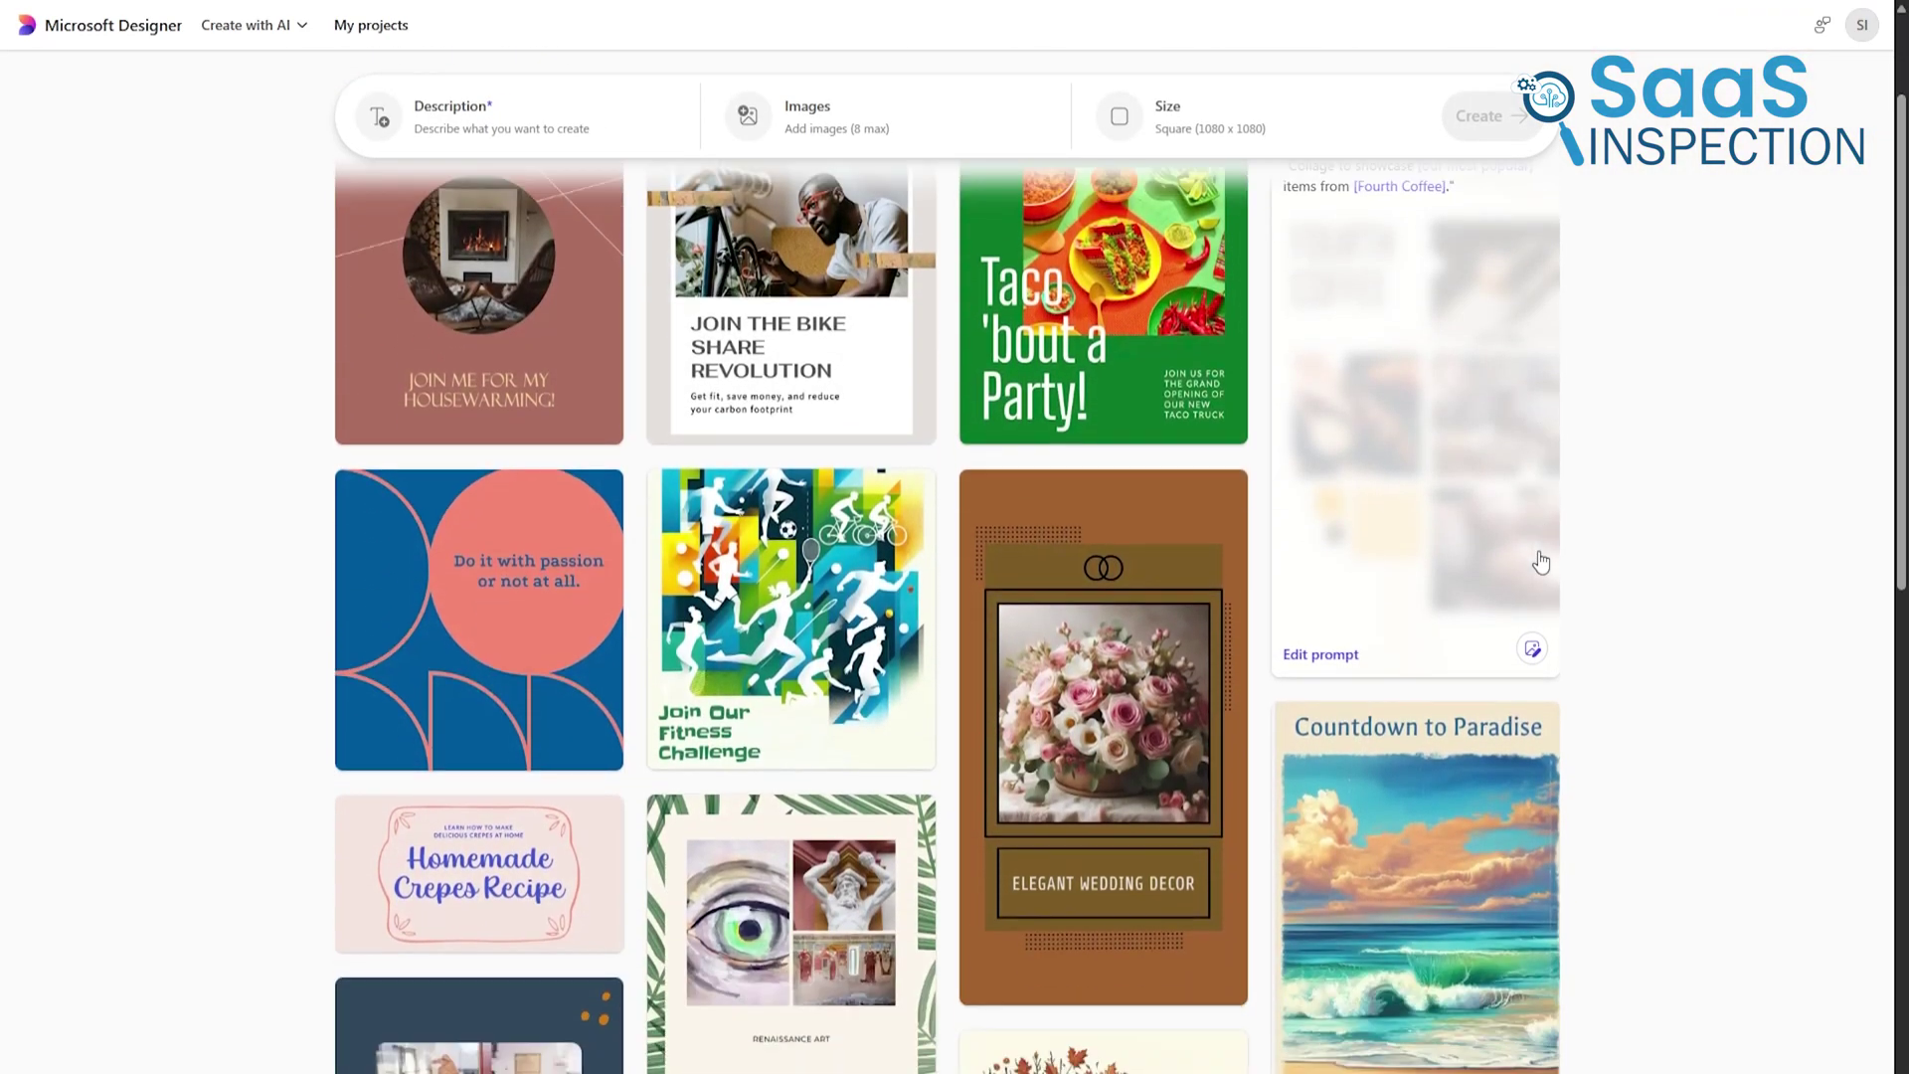
pyautogui.scroll(-3, 1541, 561)
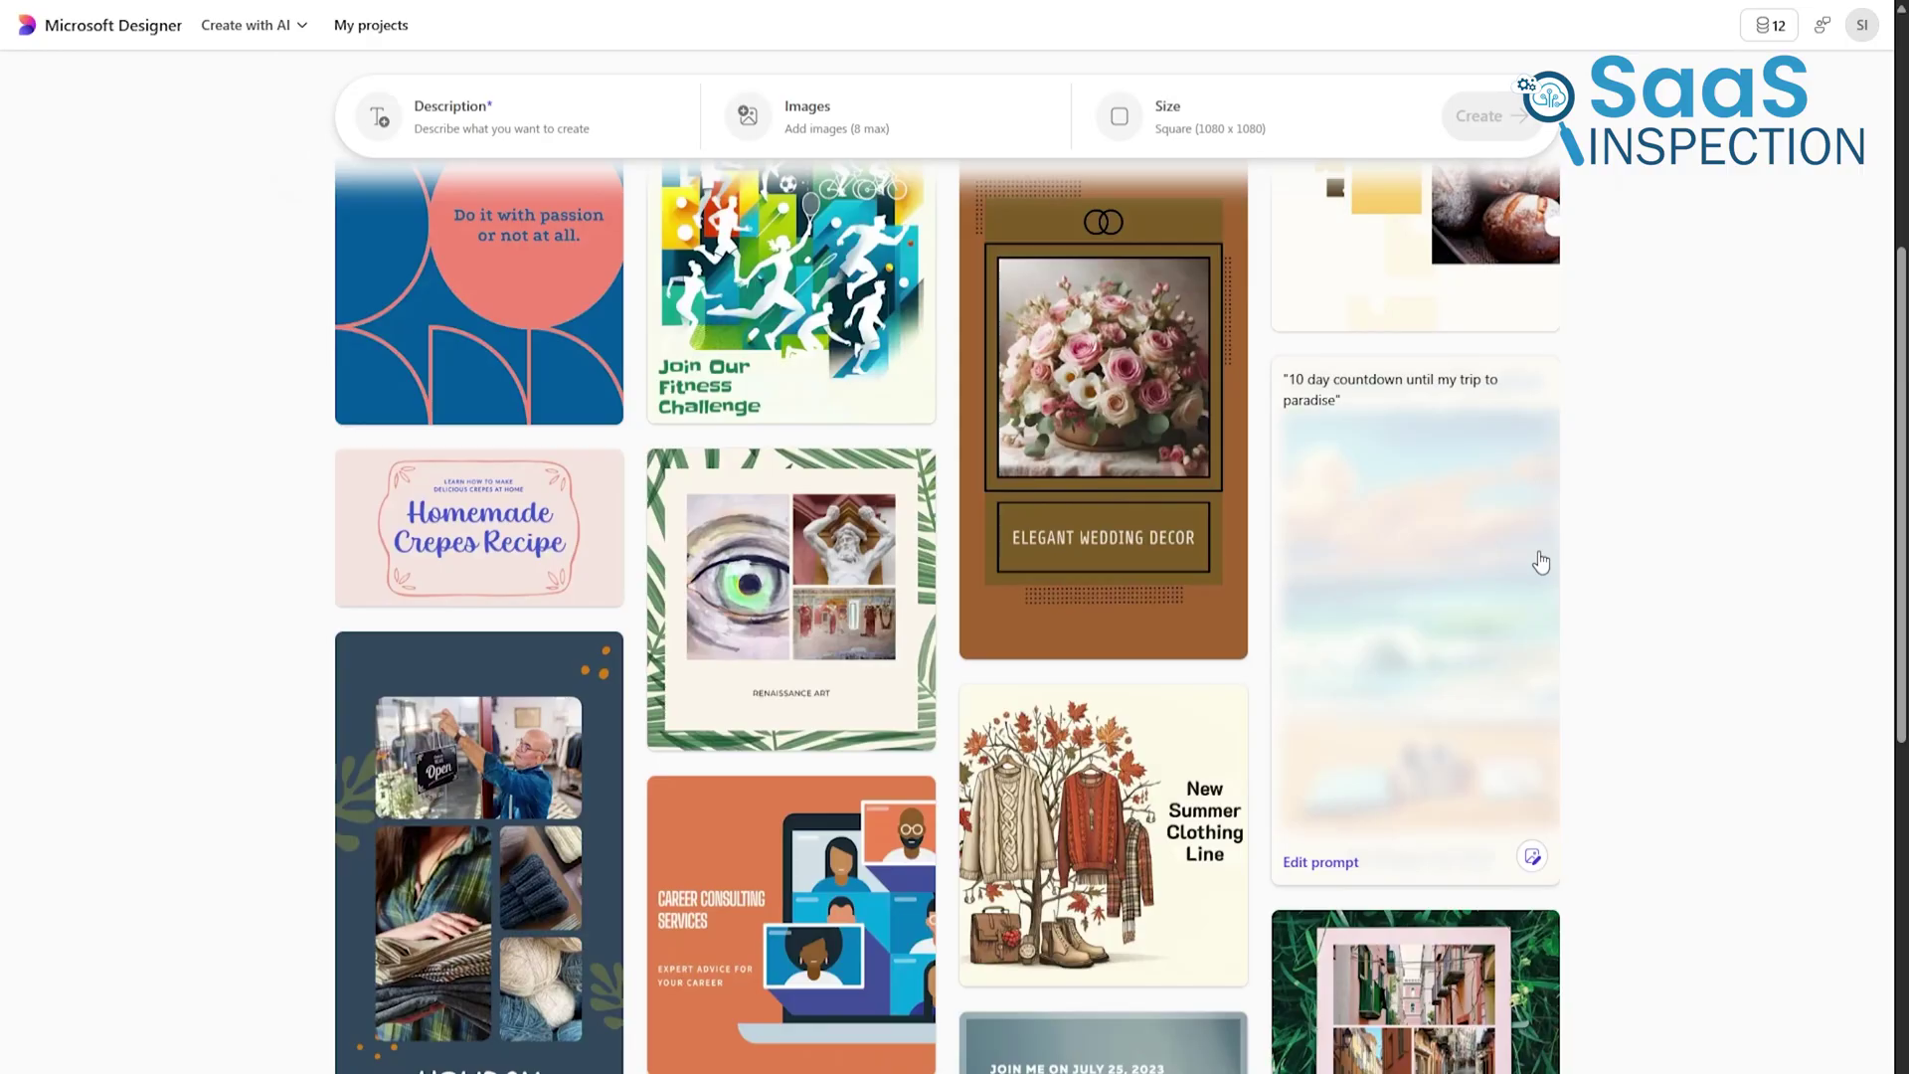
pyautogui.scroll(-3, 1541, 561)
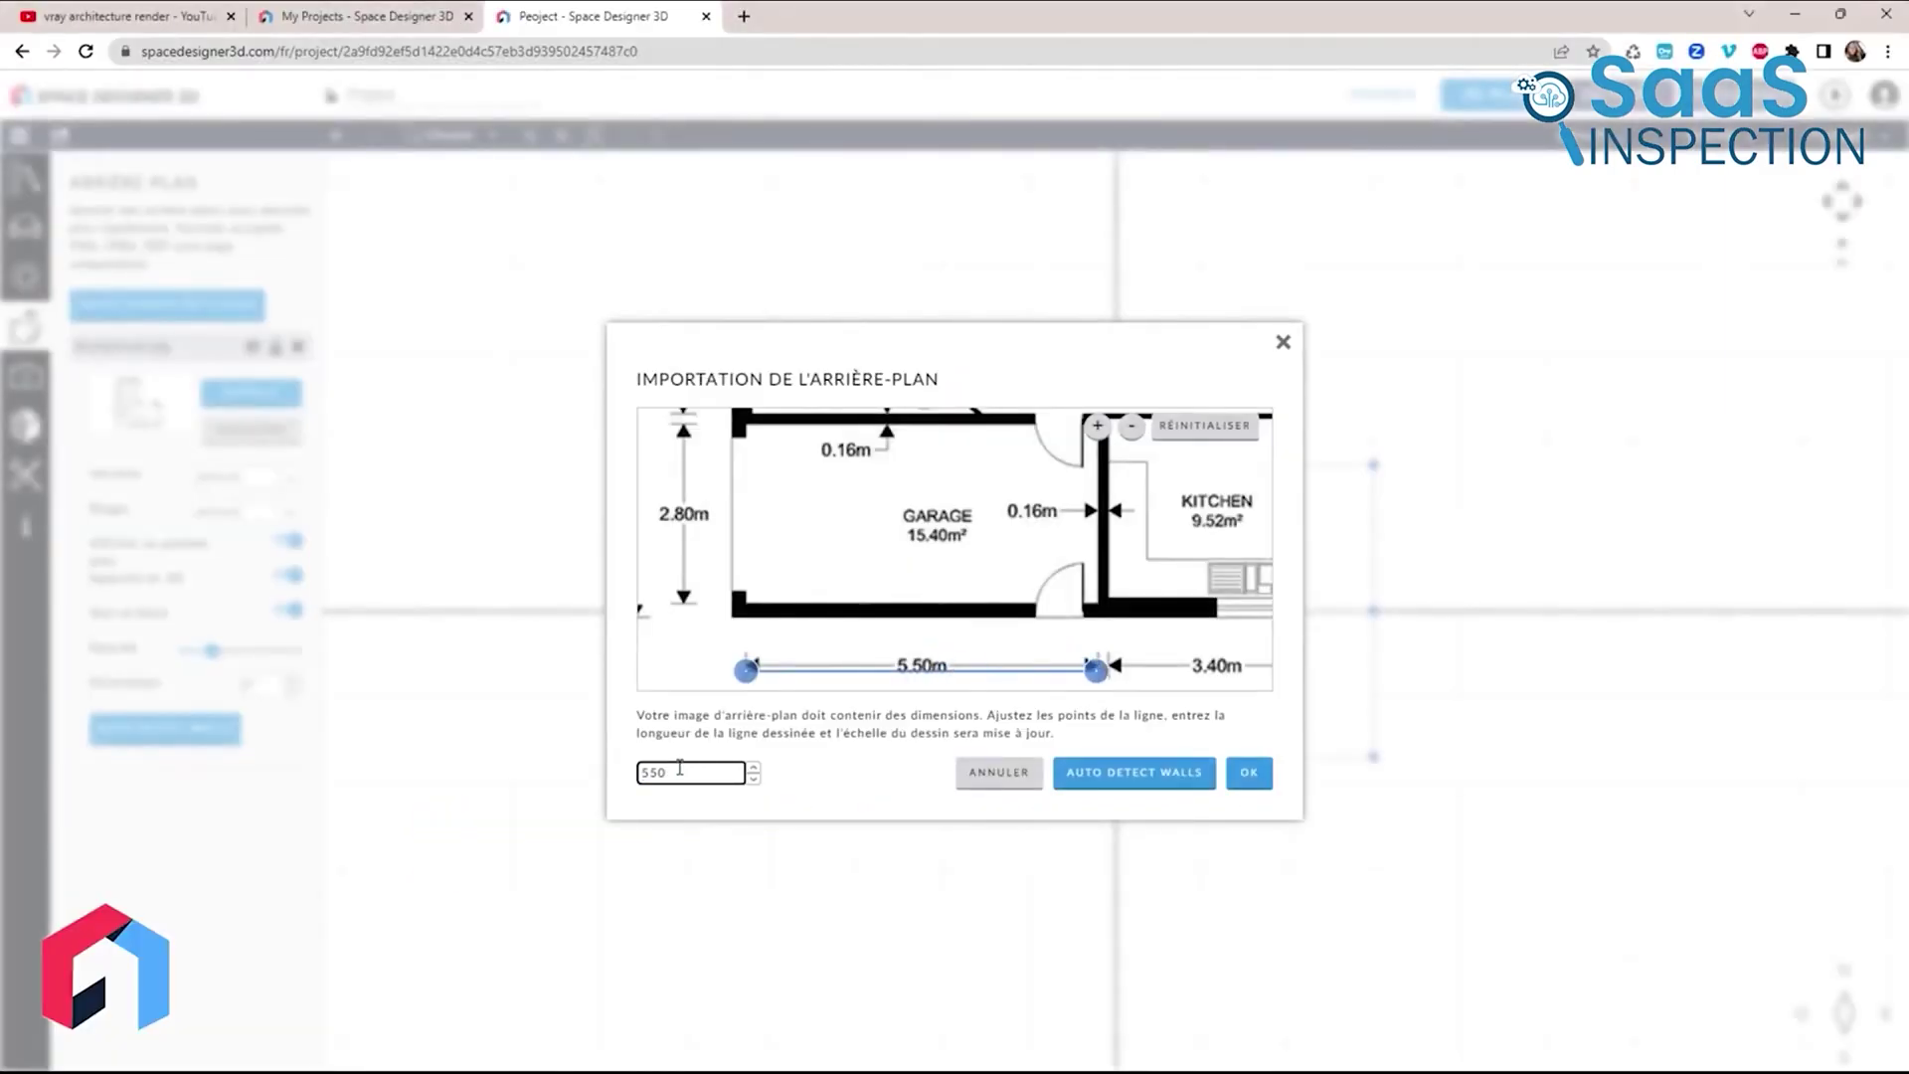
# Auto-detect the 20 walls in the imported floor plan and add them to the scene.
pyautogui.click(1110, 772)
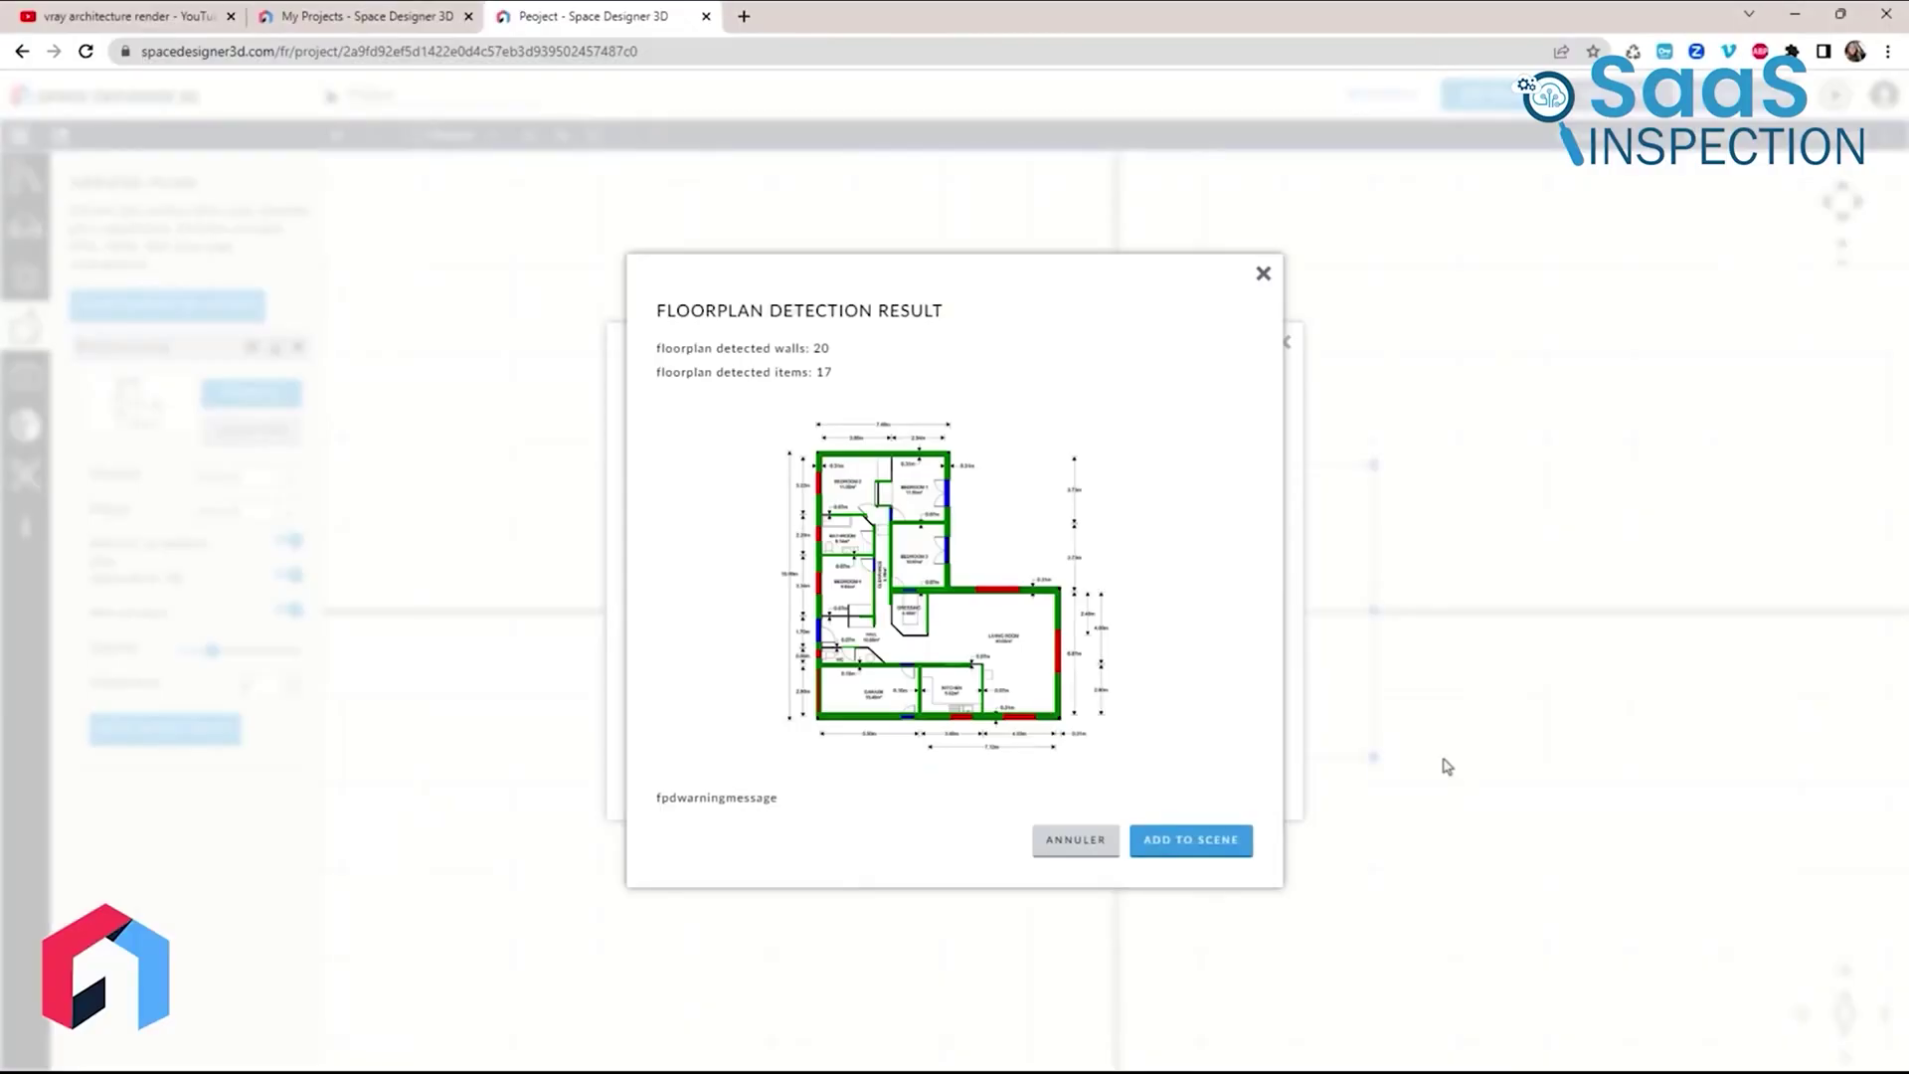
pyautogui.click(1191, 839)
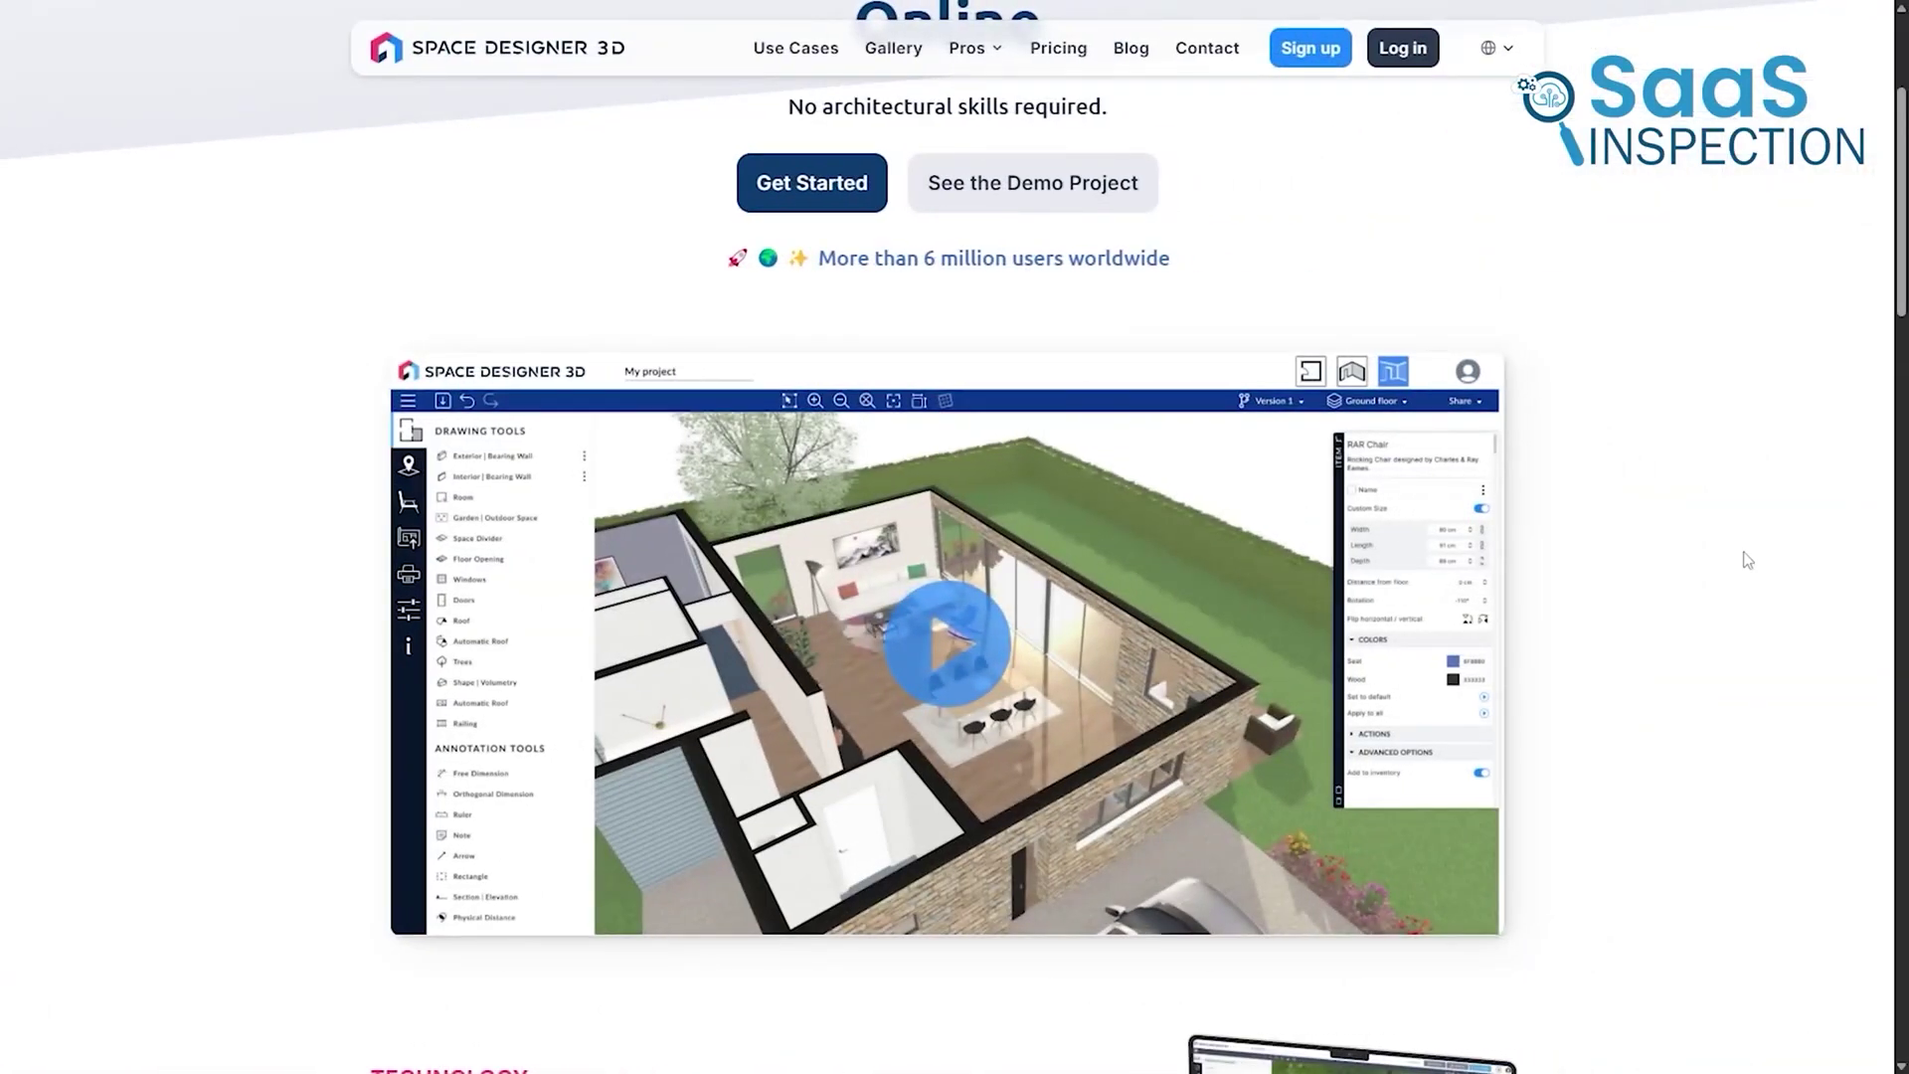
pyautogui.scroll(3, 1747, 559)
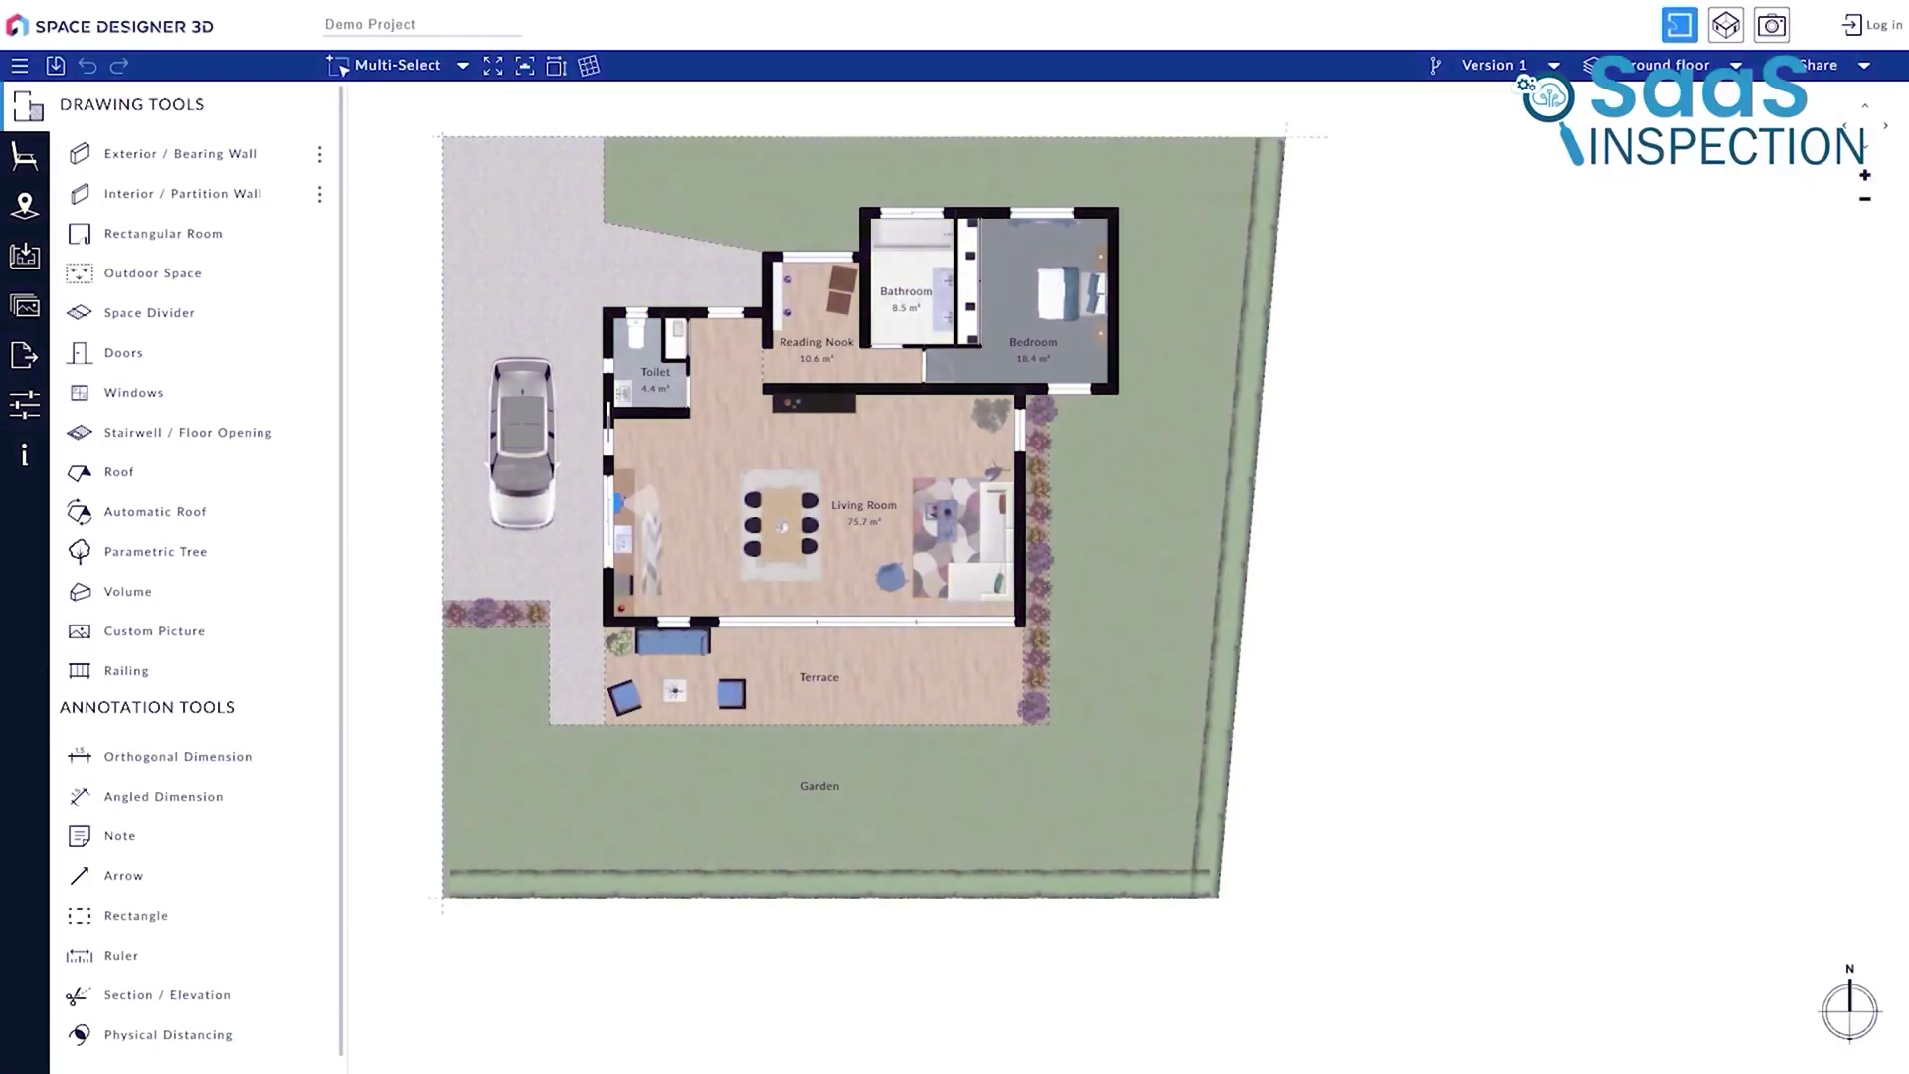
# Pan the demo house floor plan right and down.
pyautogui.moveTo(1139, 765); pyautogui.dragTo(1325, 807)
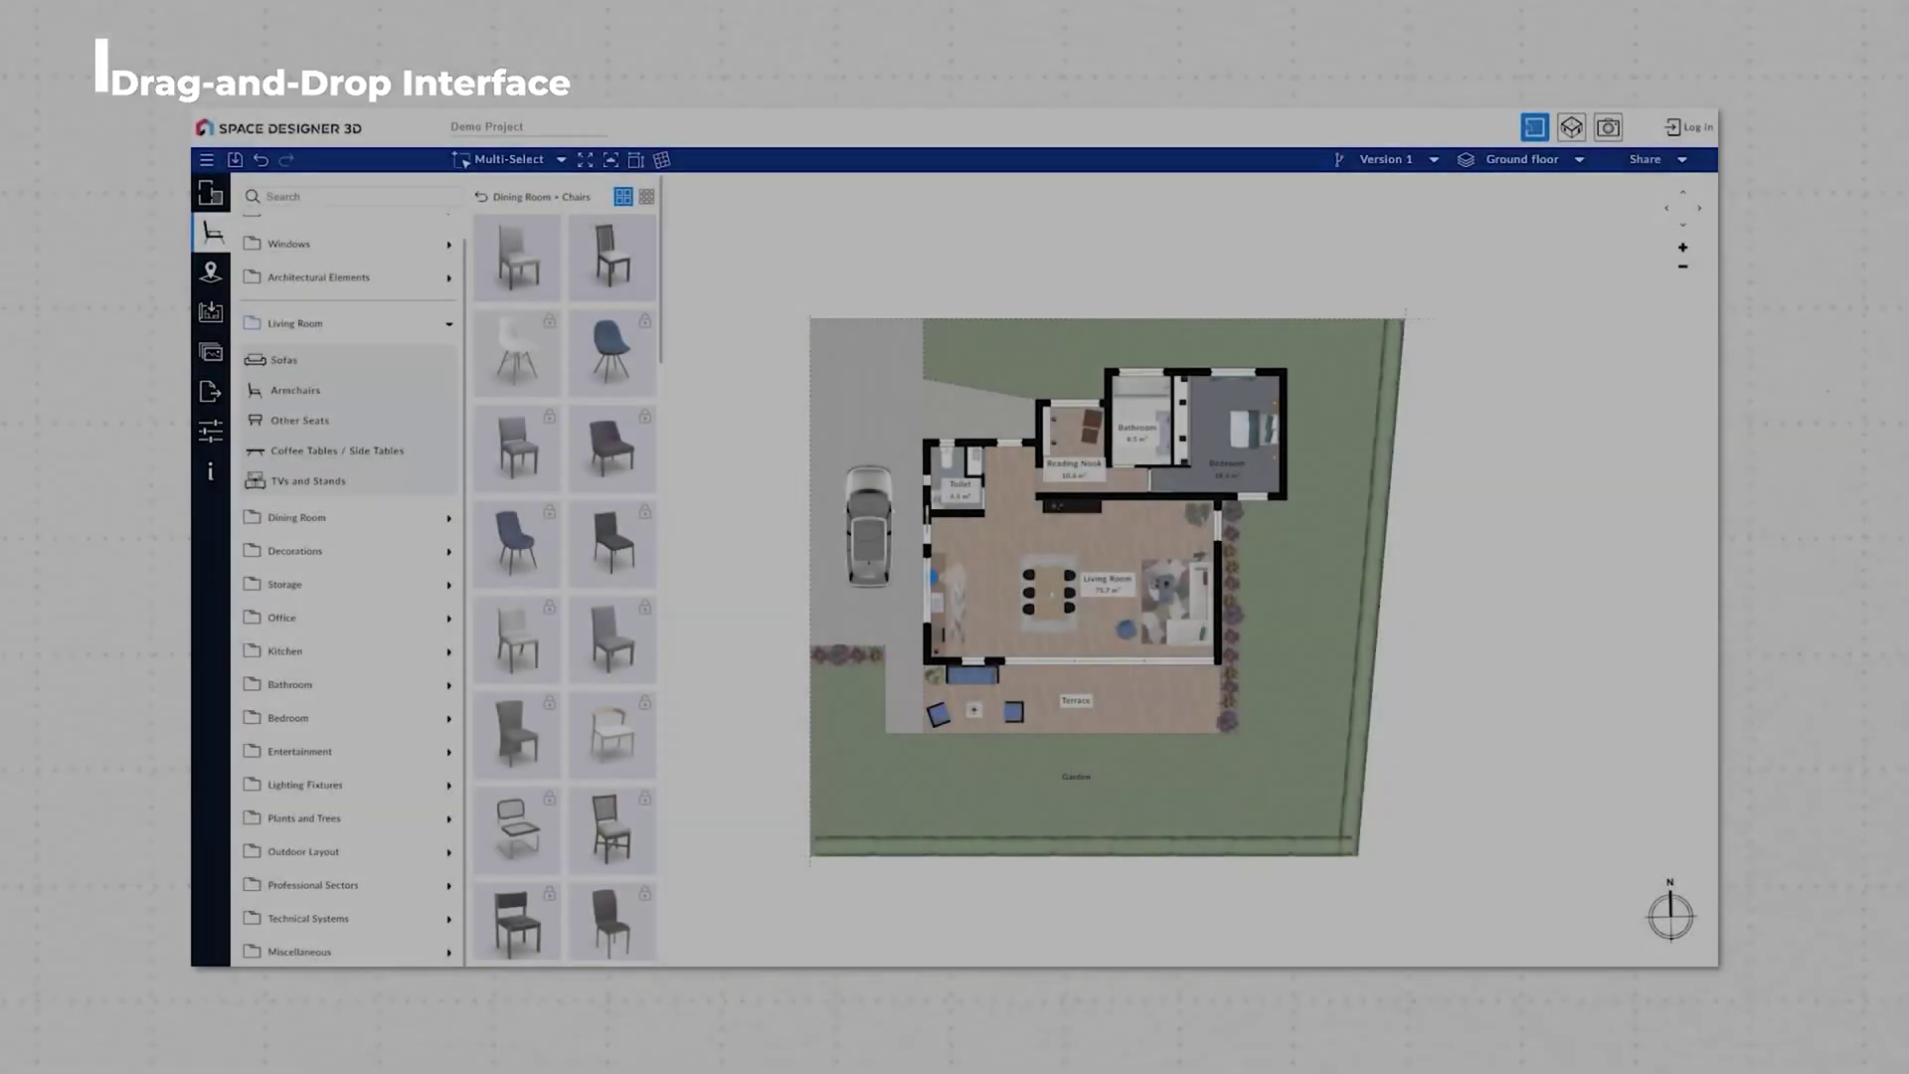
pyautogui.scroll(2, 1251, 564)
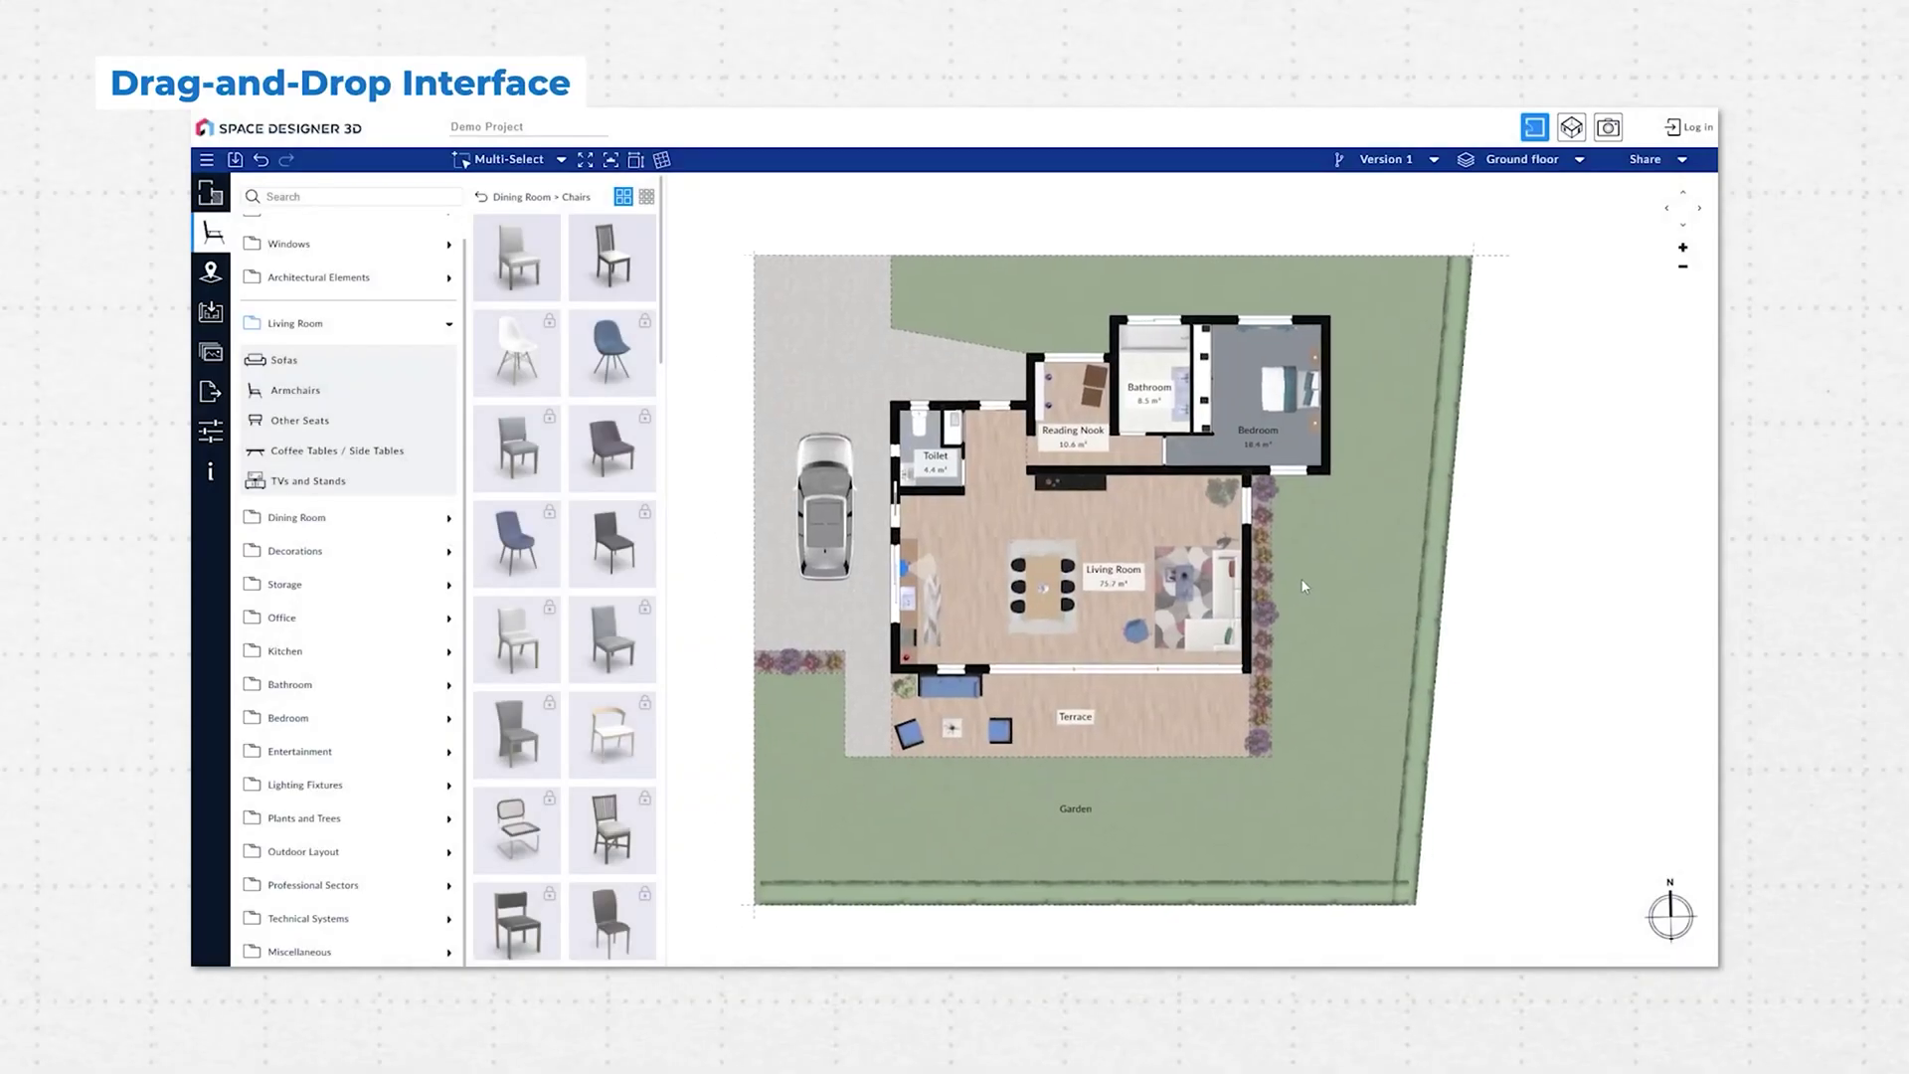
pyautogui.scroll(2, 1282, 581)
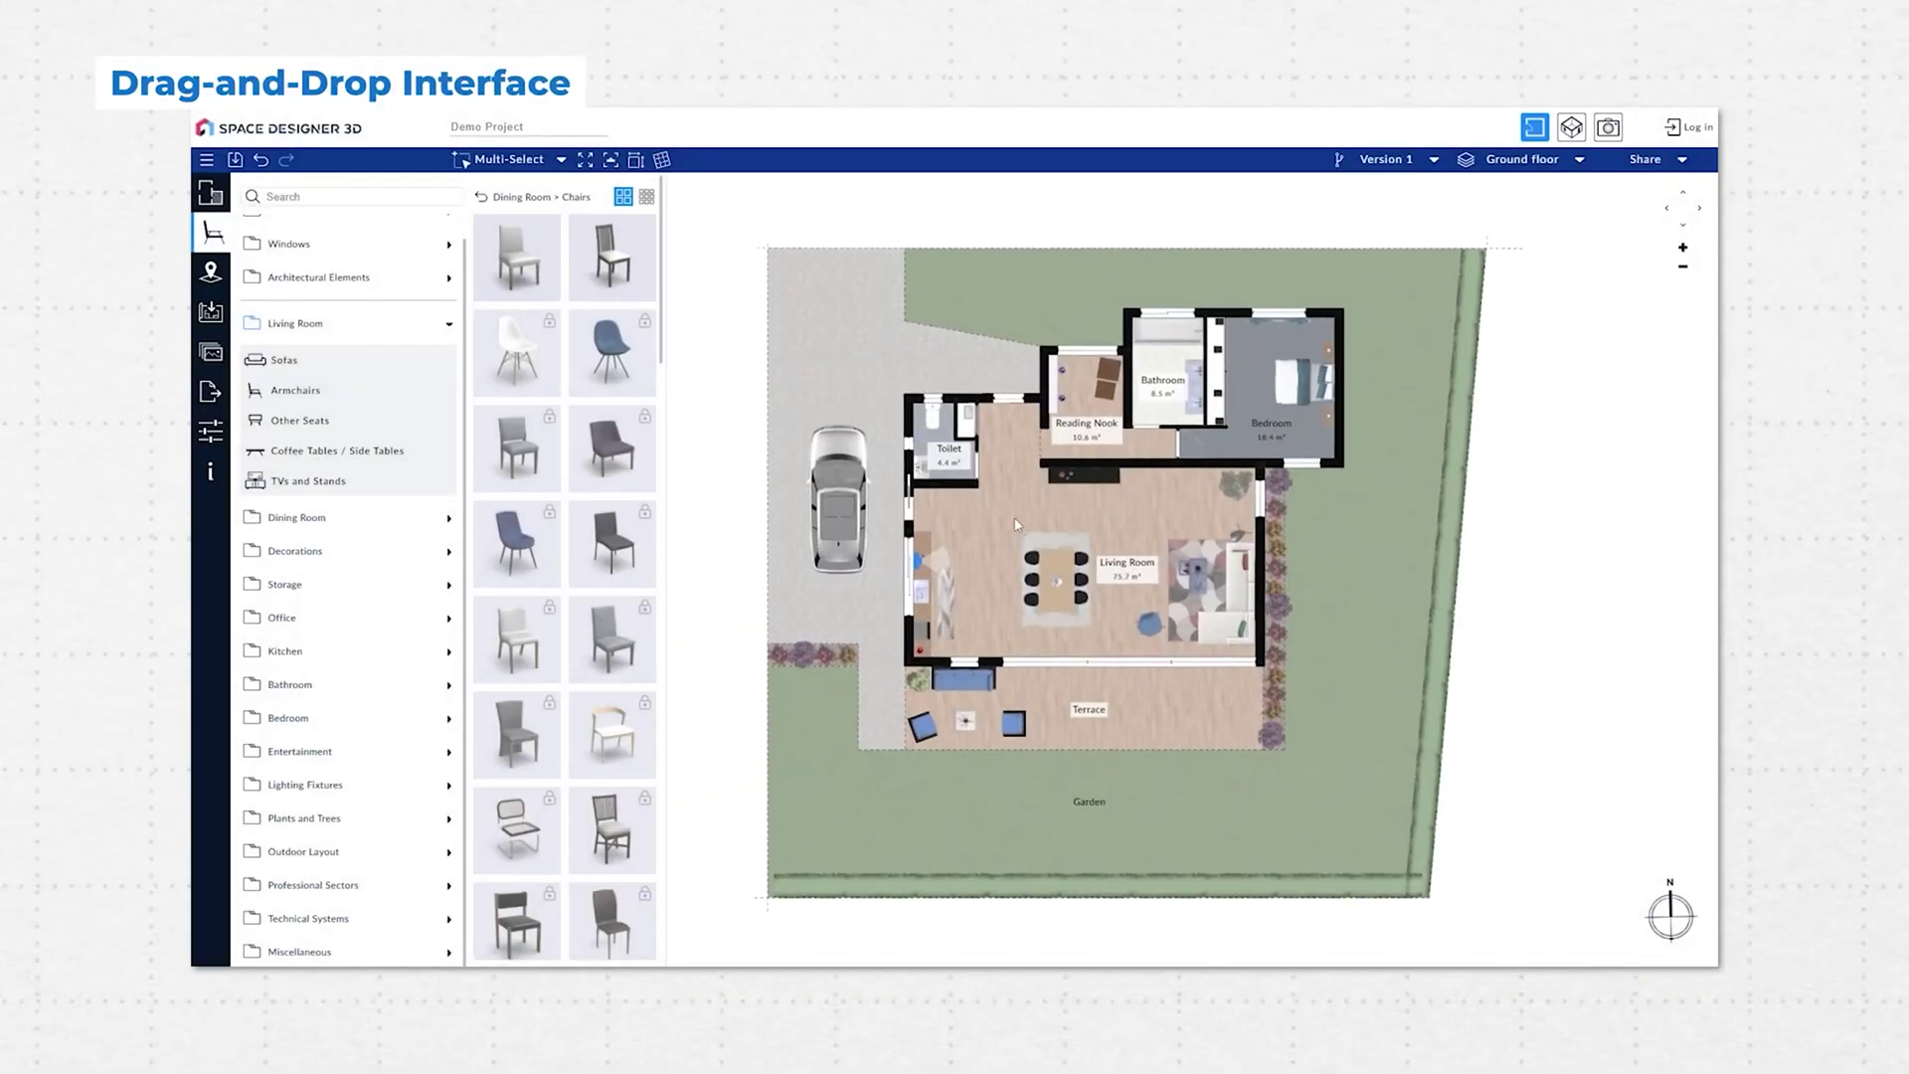
pyautogui.scroll(3, 1027, 525)
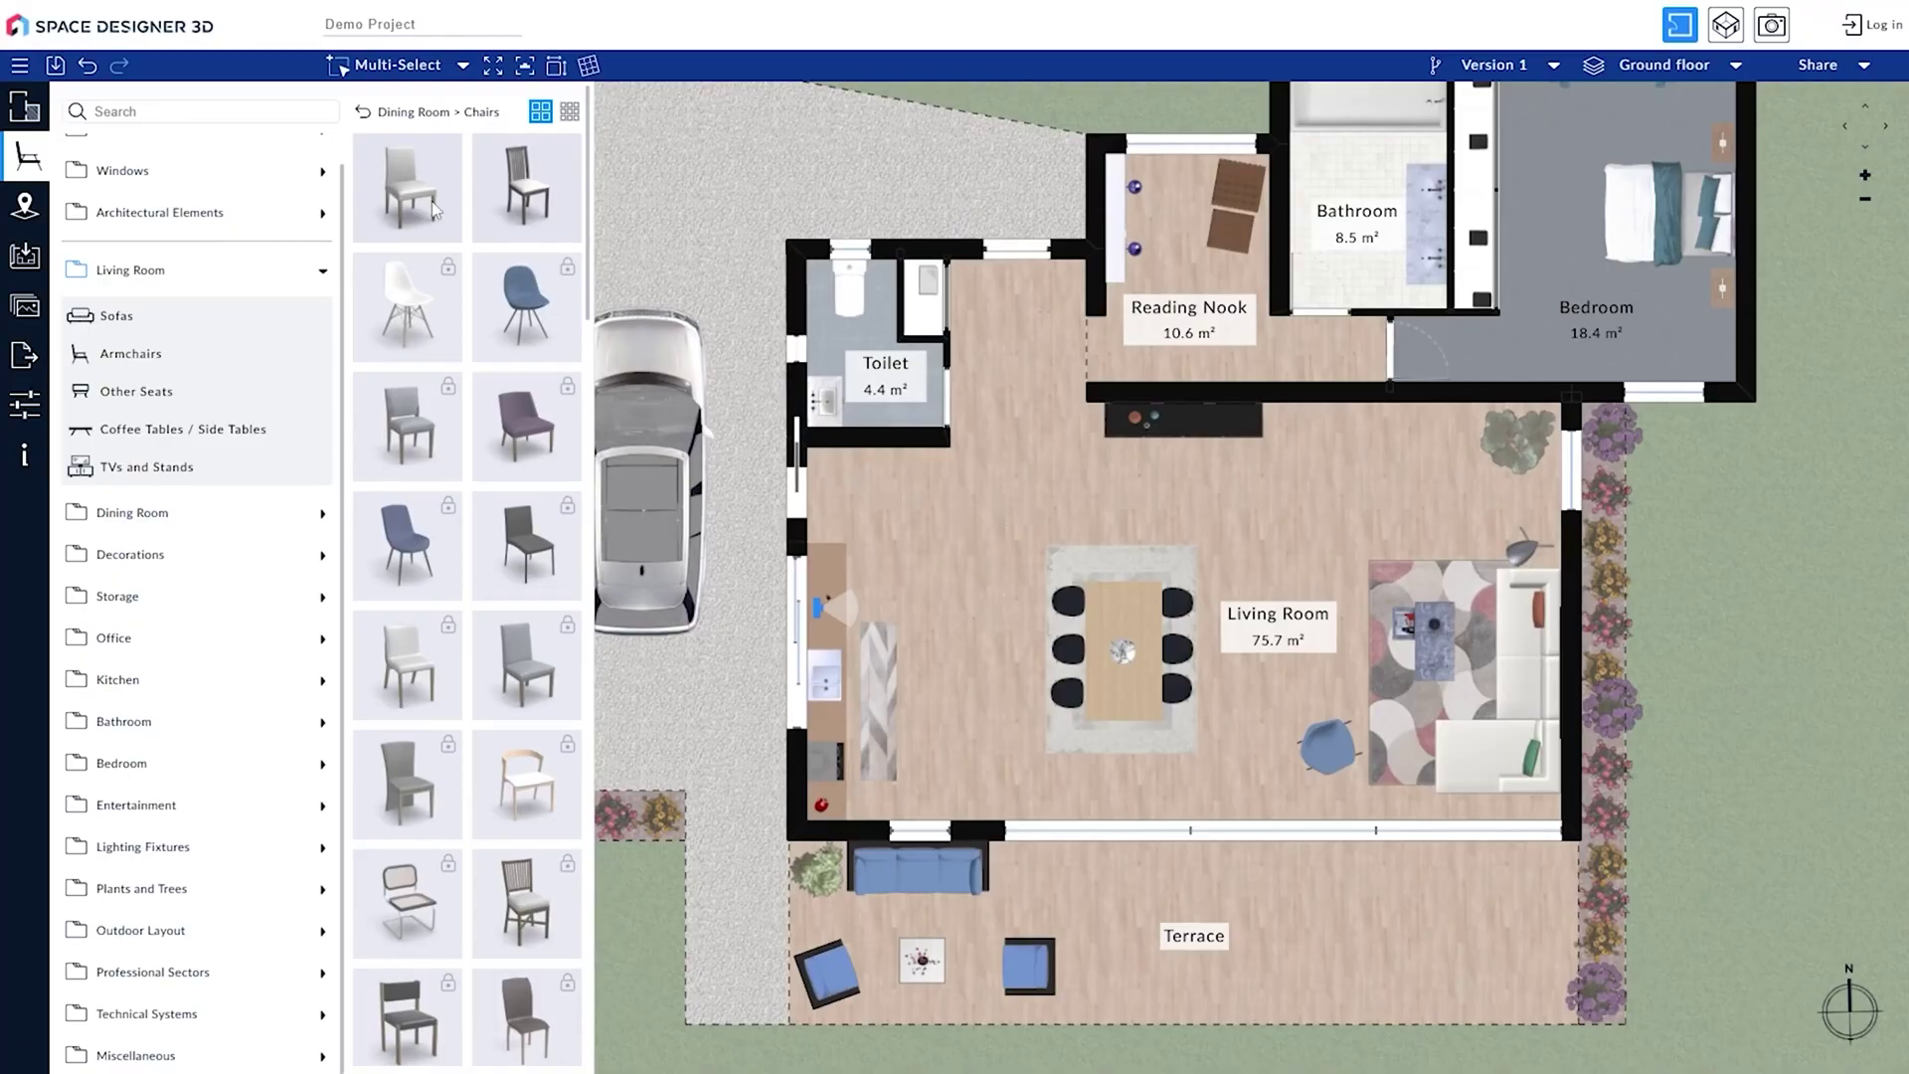
# Place two chairs in the living room and select the bottom-wall window.
pyautogui.moveTo(433, 208); pyautogui.dragTo(651, 320)
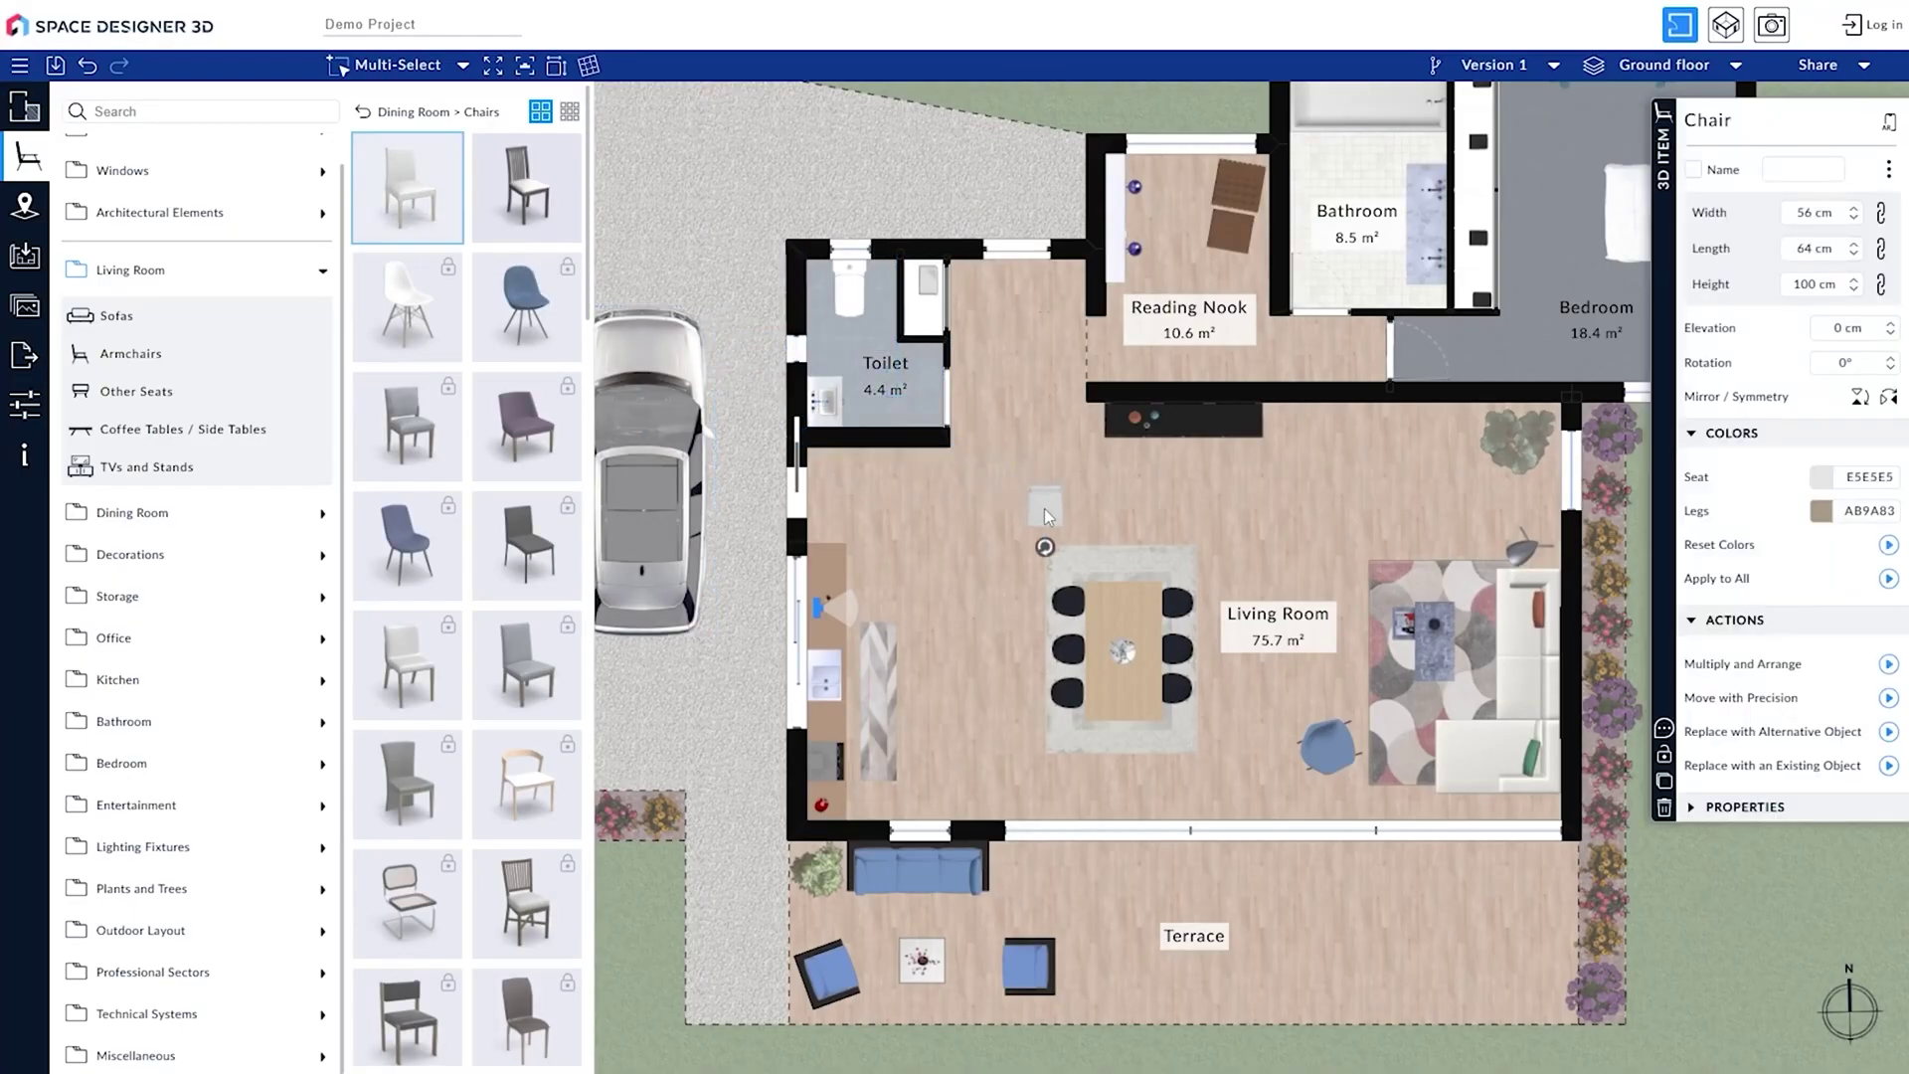
pyautogui.click(1173, 511)
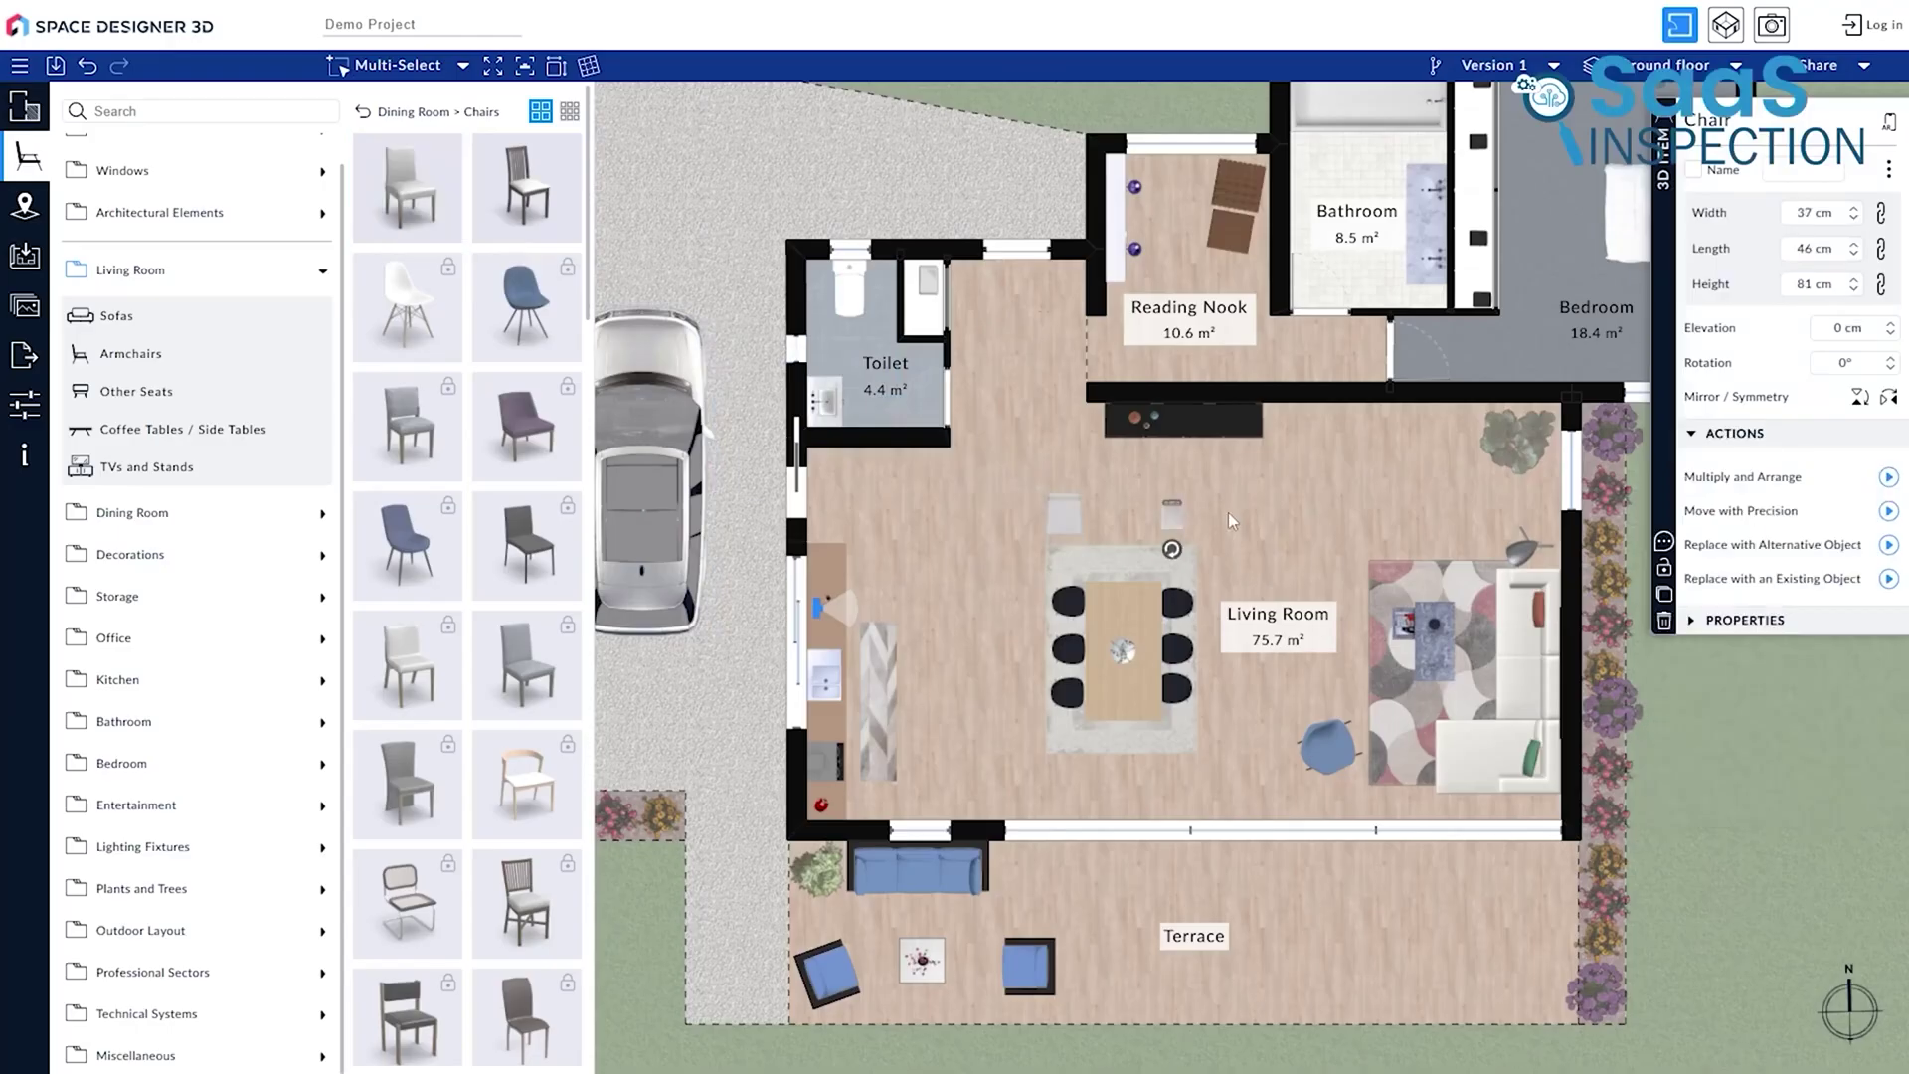
pyautogui.click(1123, 835)
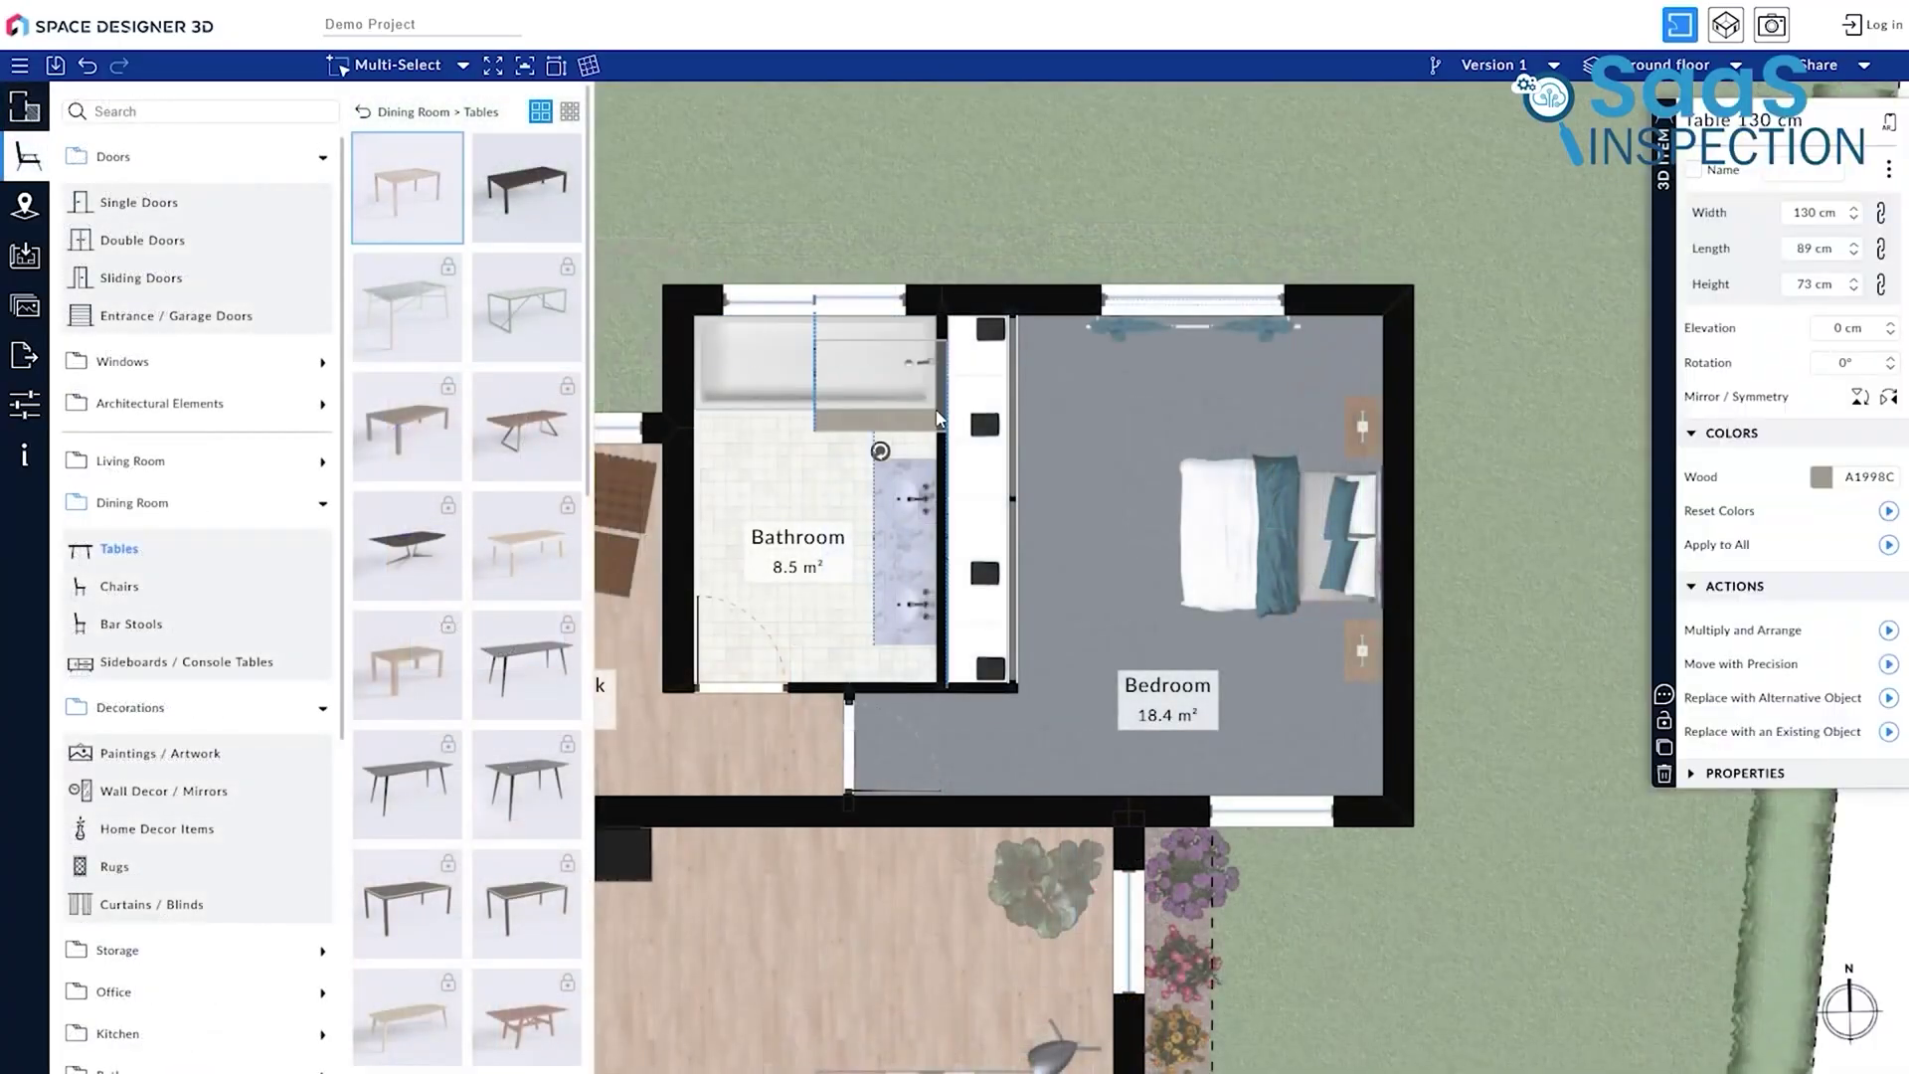
# Place and rotate a table in the bedroom, then add a window to its lower wall.
pyautogui.moveTo(936, 419); pyautogui.dragTo(1118, 399)
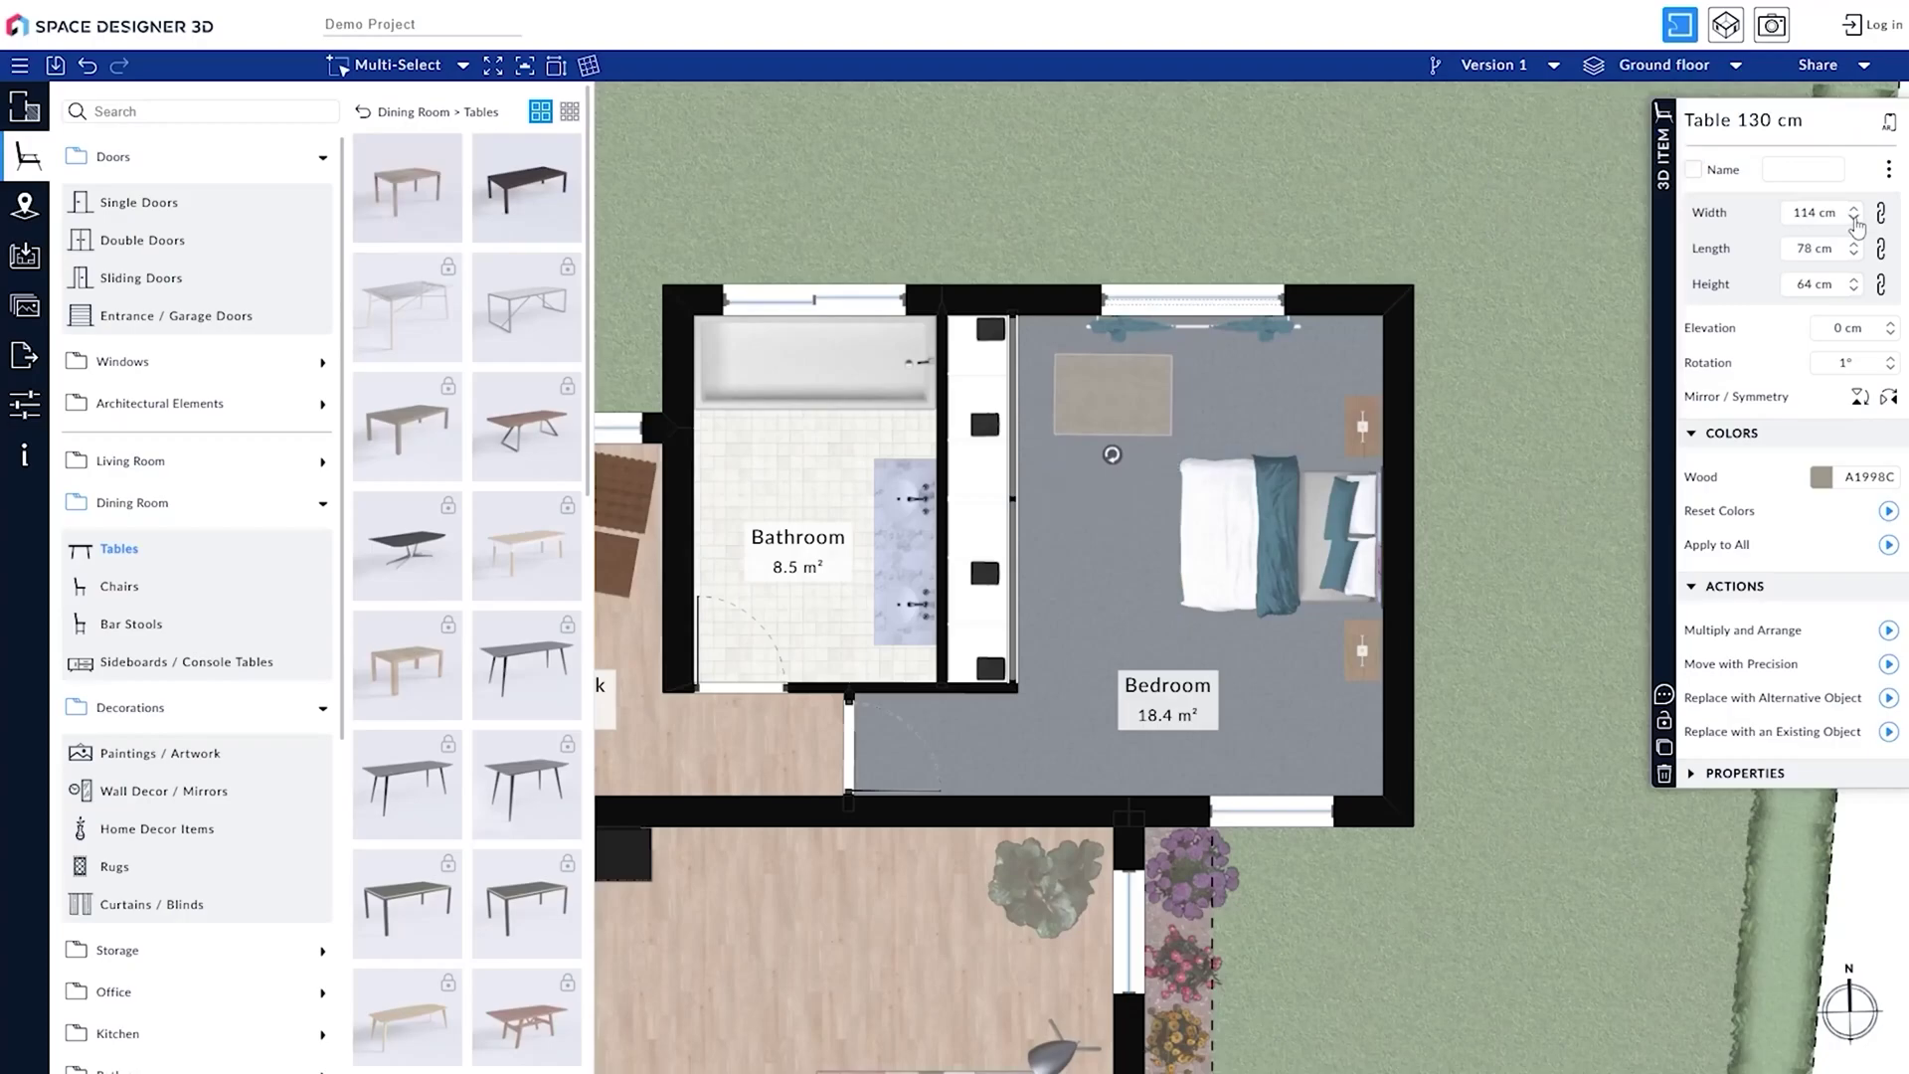
pyautogui.moveTo(1112, 460)
pyautogui.mouseDown()
pyautogui.moveTo(1198, 404)
pyautogui.moveTo(1112, 554)
pyautogui.mouseUp()
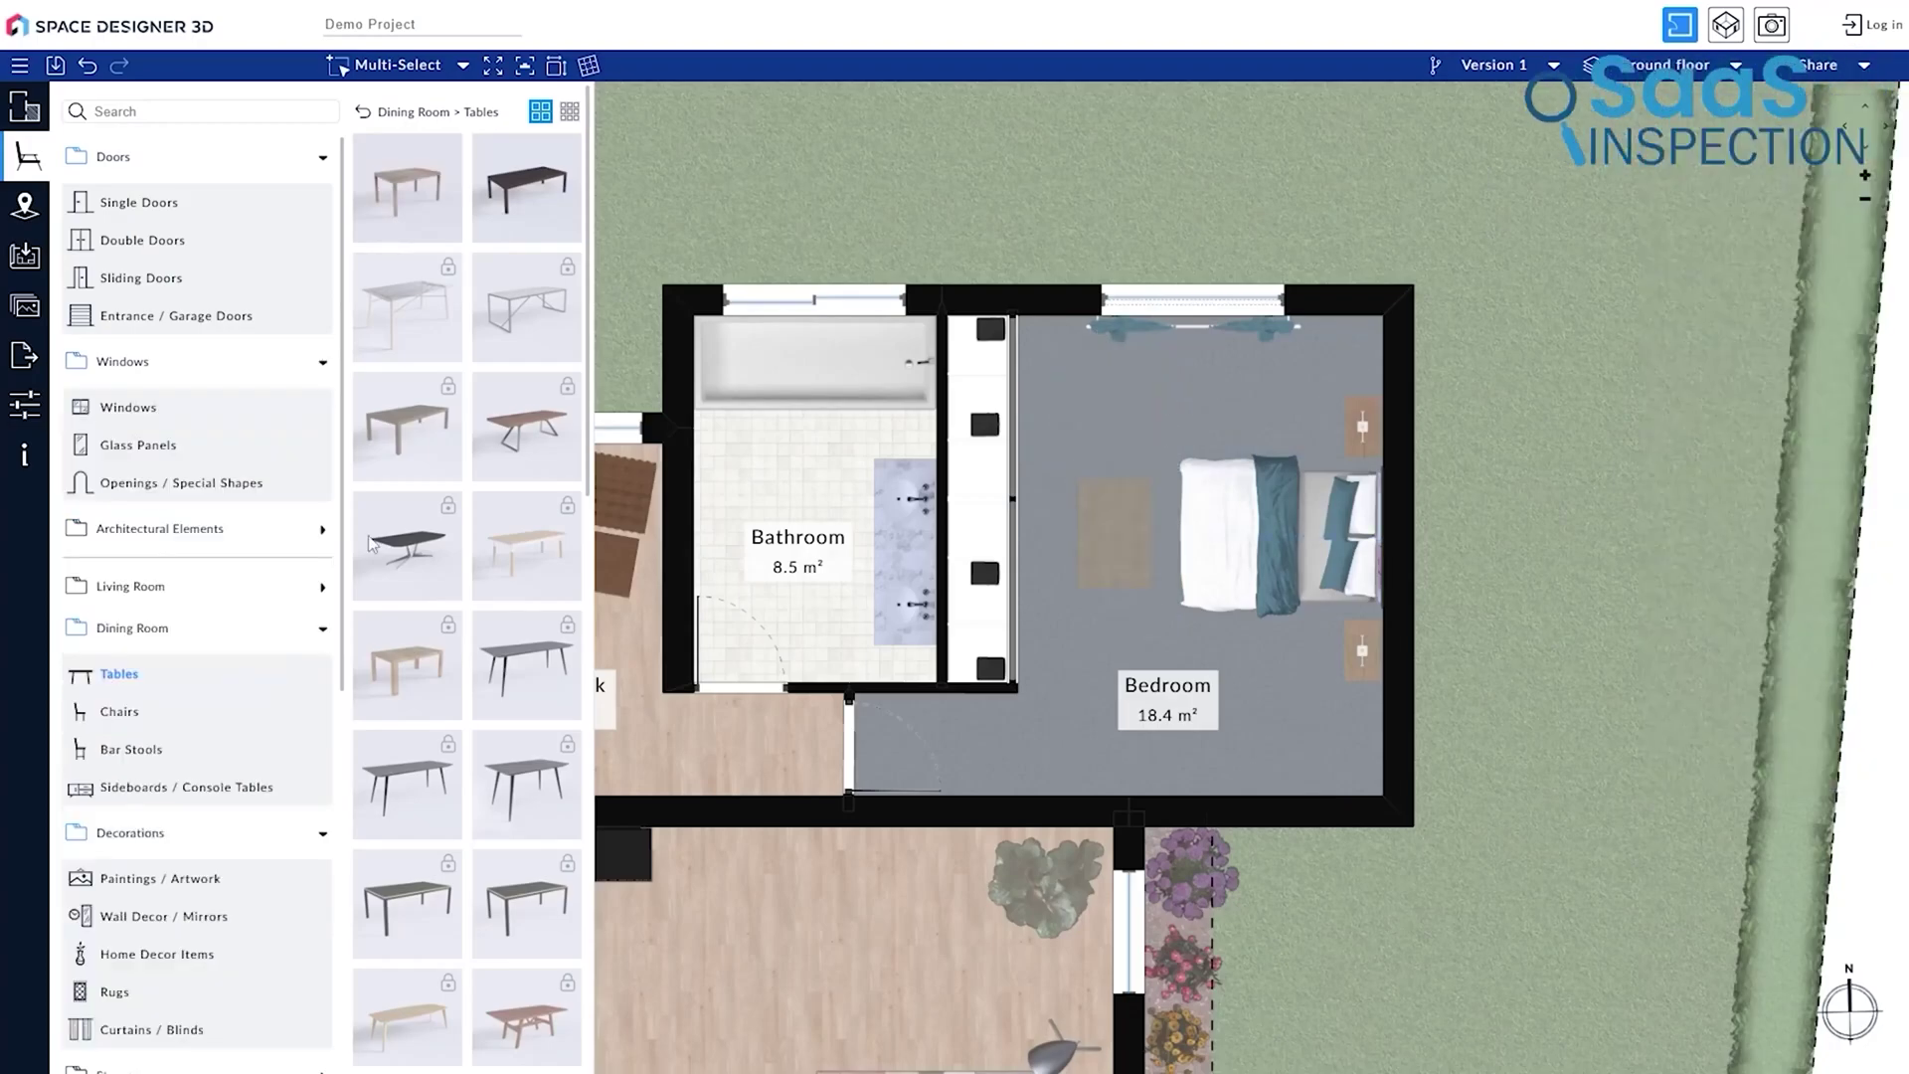
pyautogui.click(138, 413)
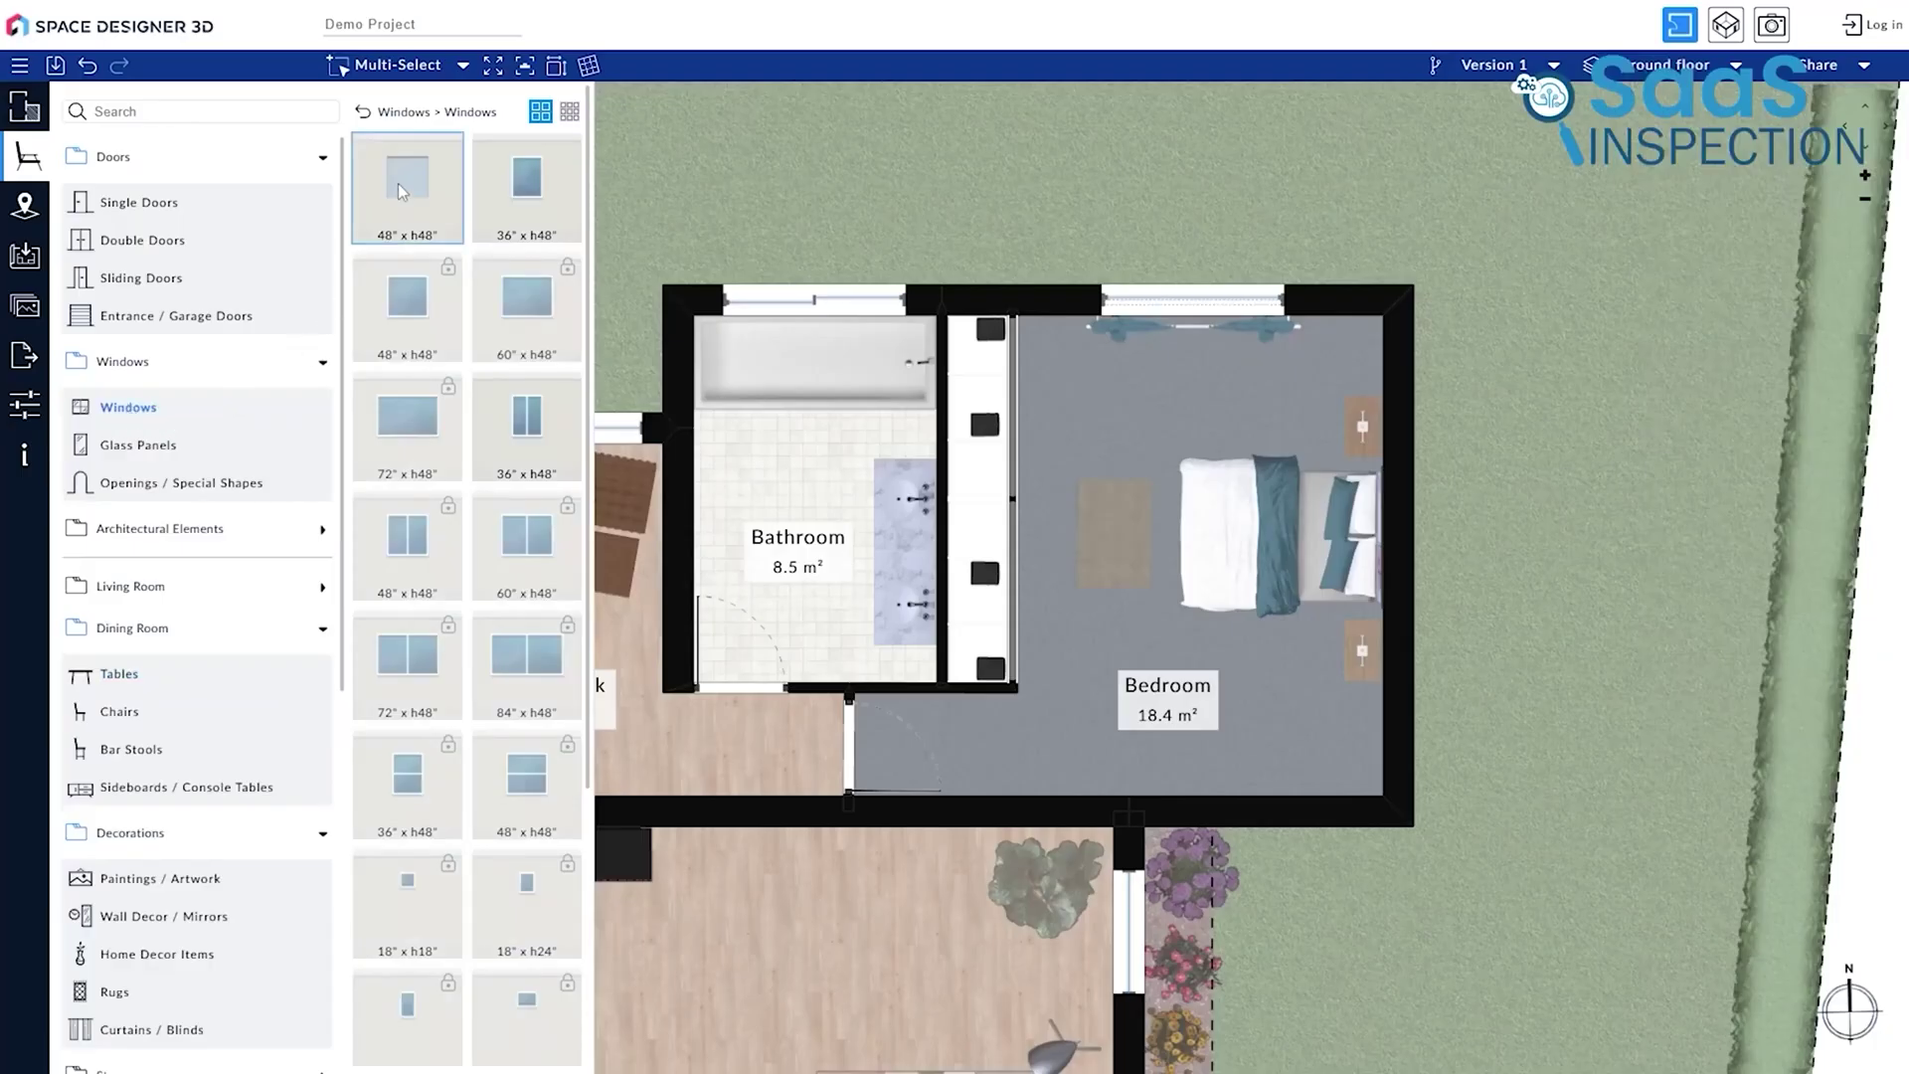
pyautogui.moveTo(401, 191); pyautogui.dragTo(1250, 812)
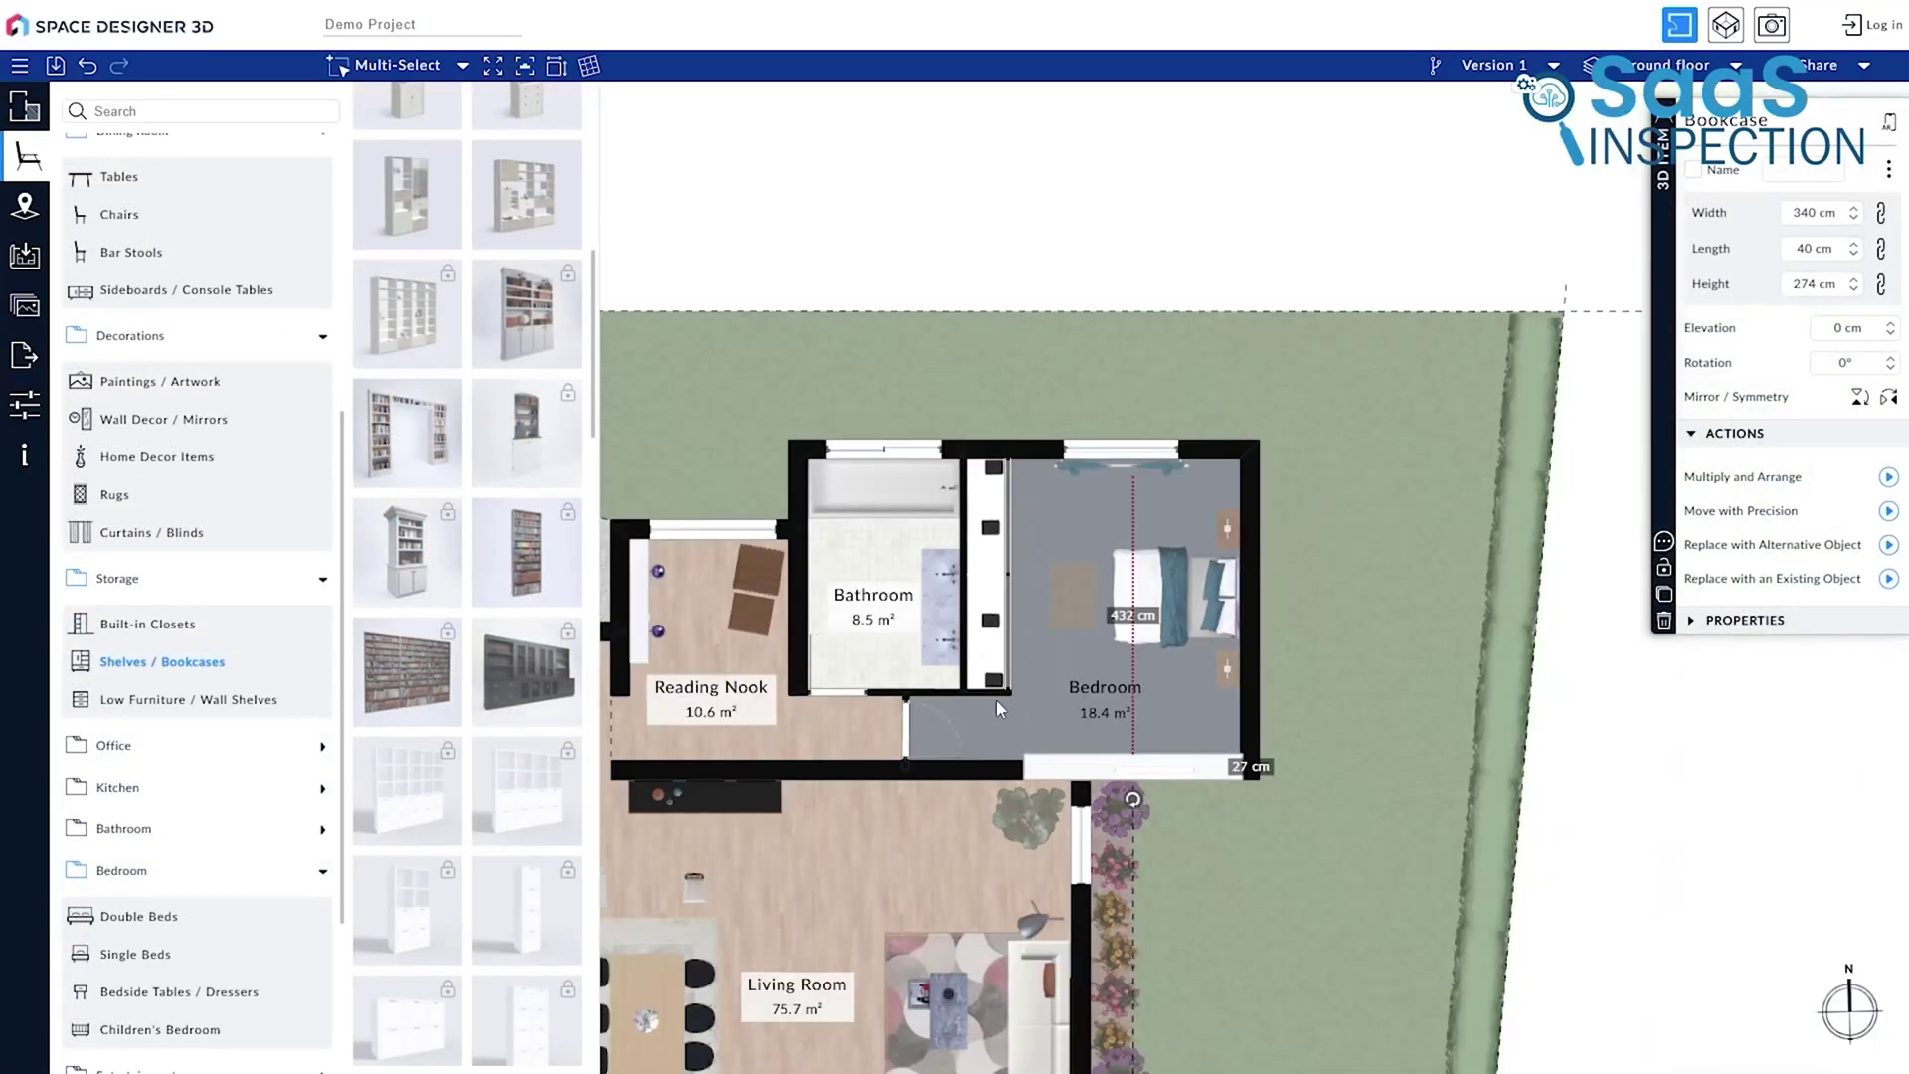
pyautogui.scroll(-1, 996, 699)
pyautogui.scroll(-3, 1252, 814)
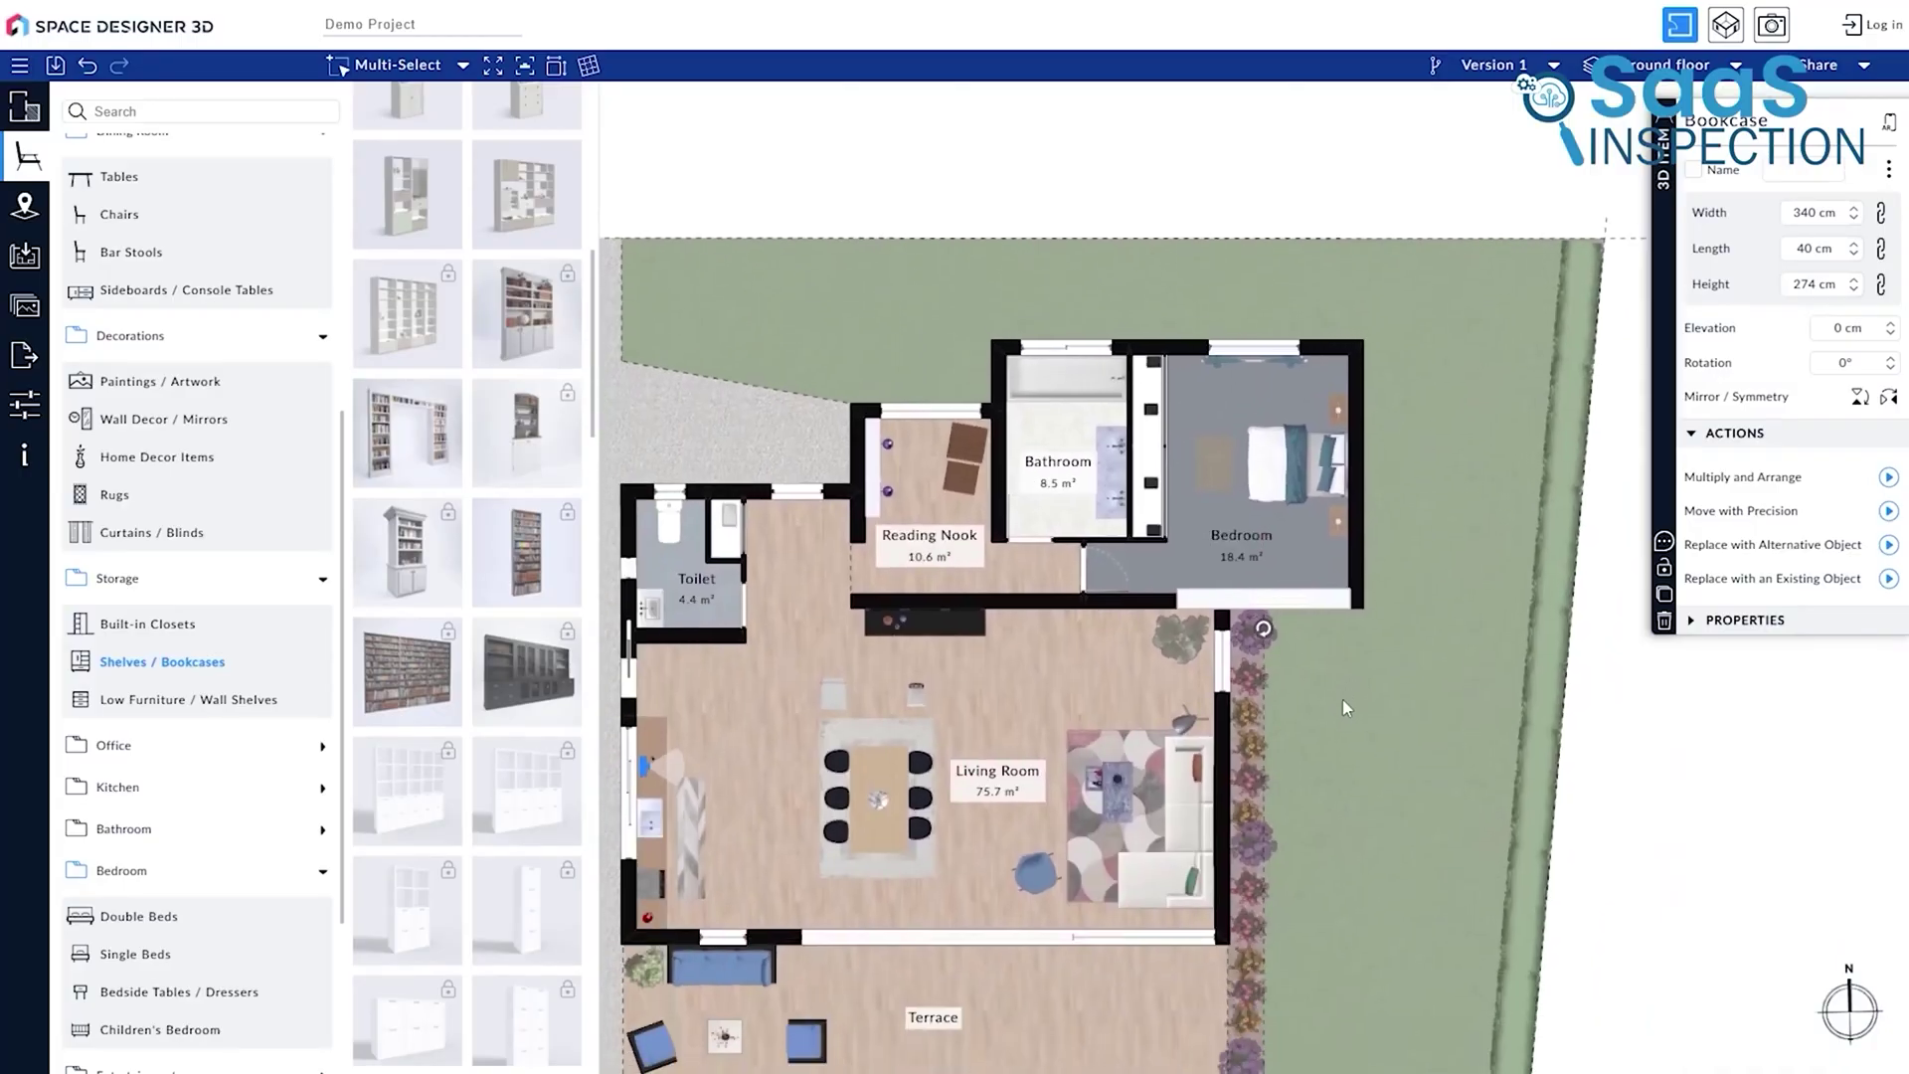
pyautogui.scroll(-2, 1341, 690)
pyautogui.scroll(-2, 1341, 691)
pyautogui.scroll(1, 1357, 731)
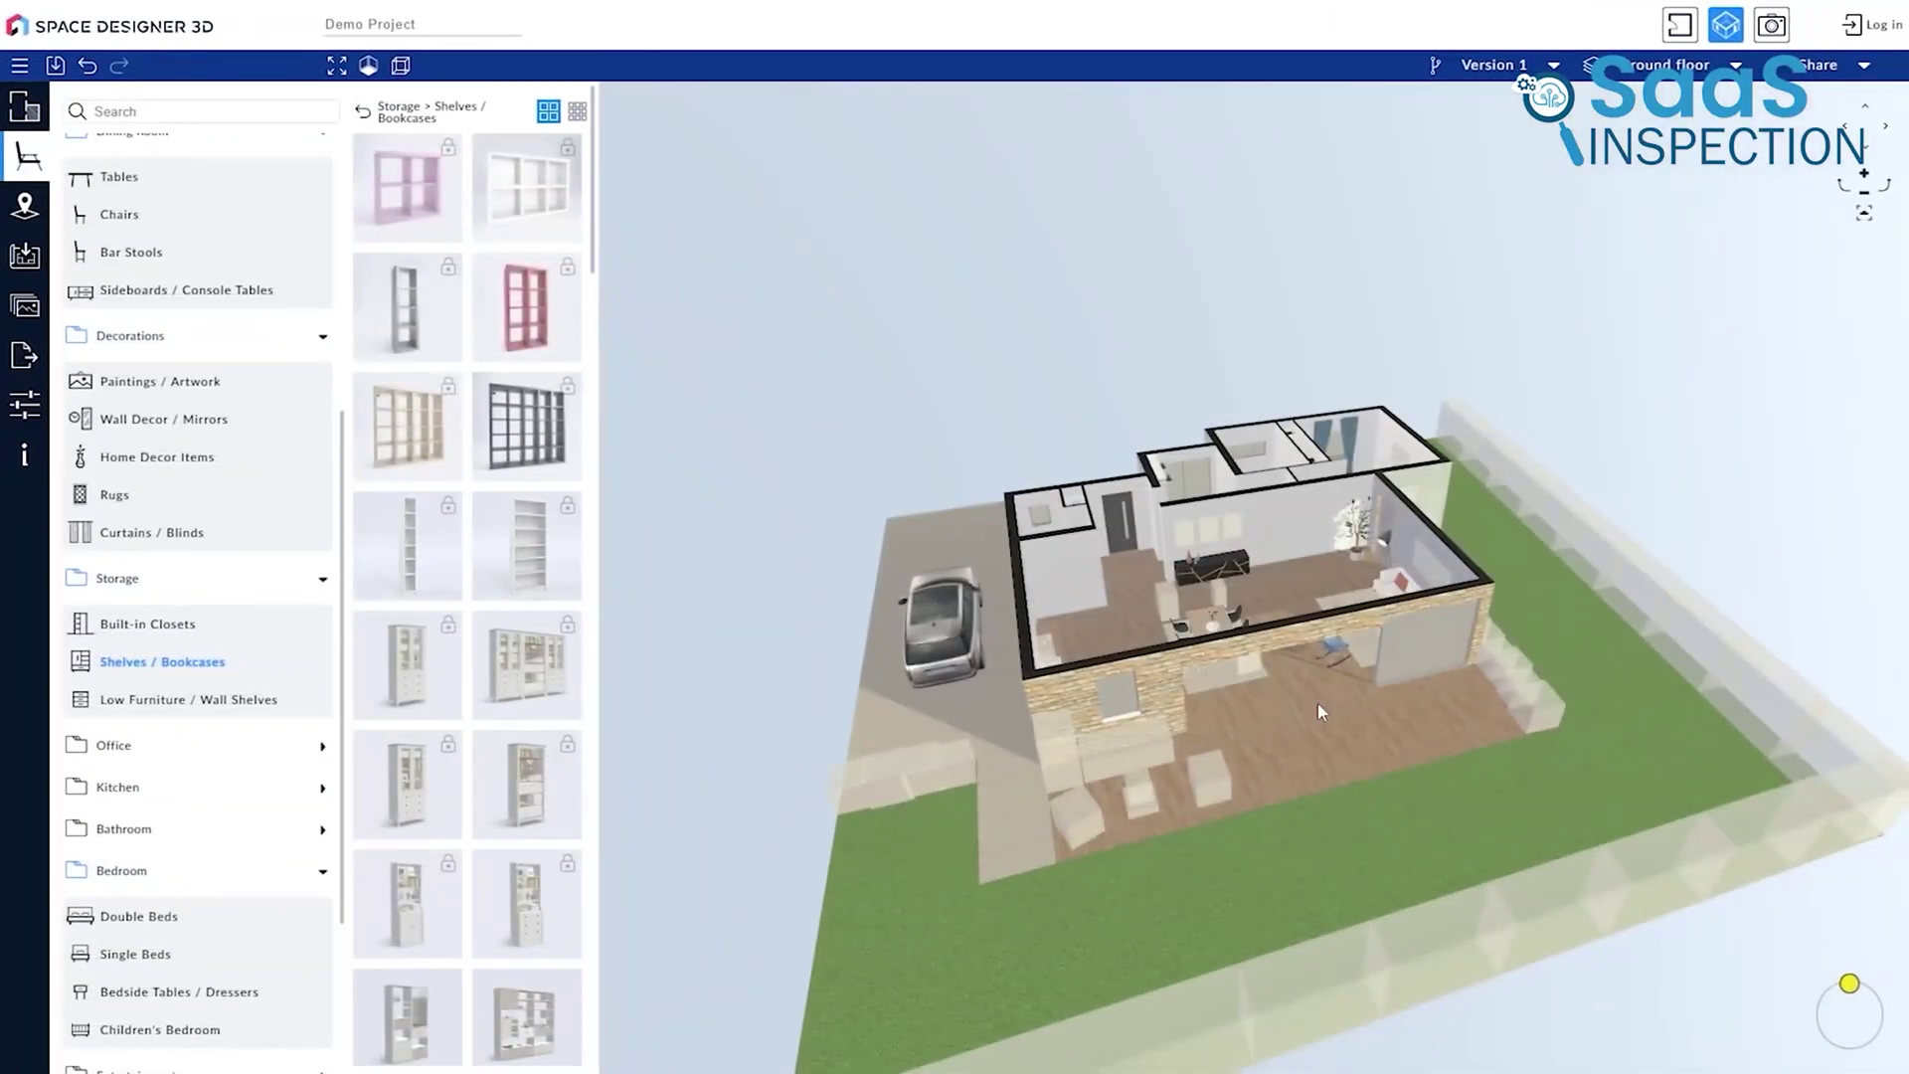
# Orbit the house in 3D from above to a lower, more frontal angle.
pyautogui.moveTo(1316, 703); pyautogui.dragTo(1429, 682)
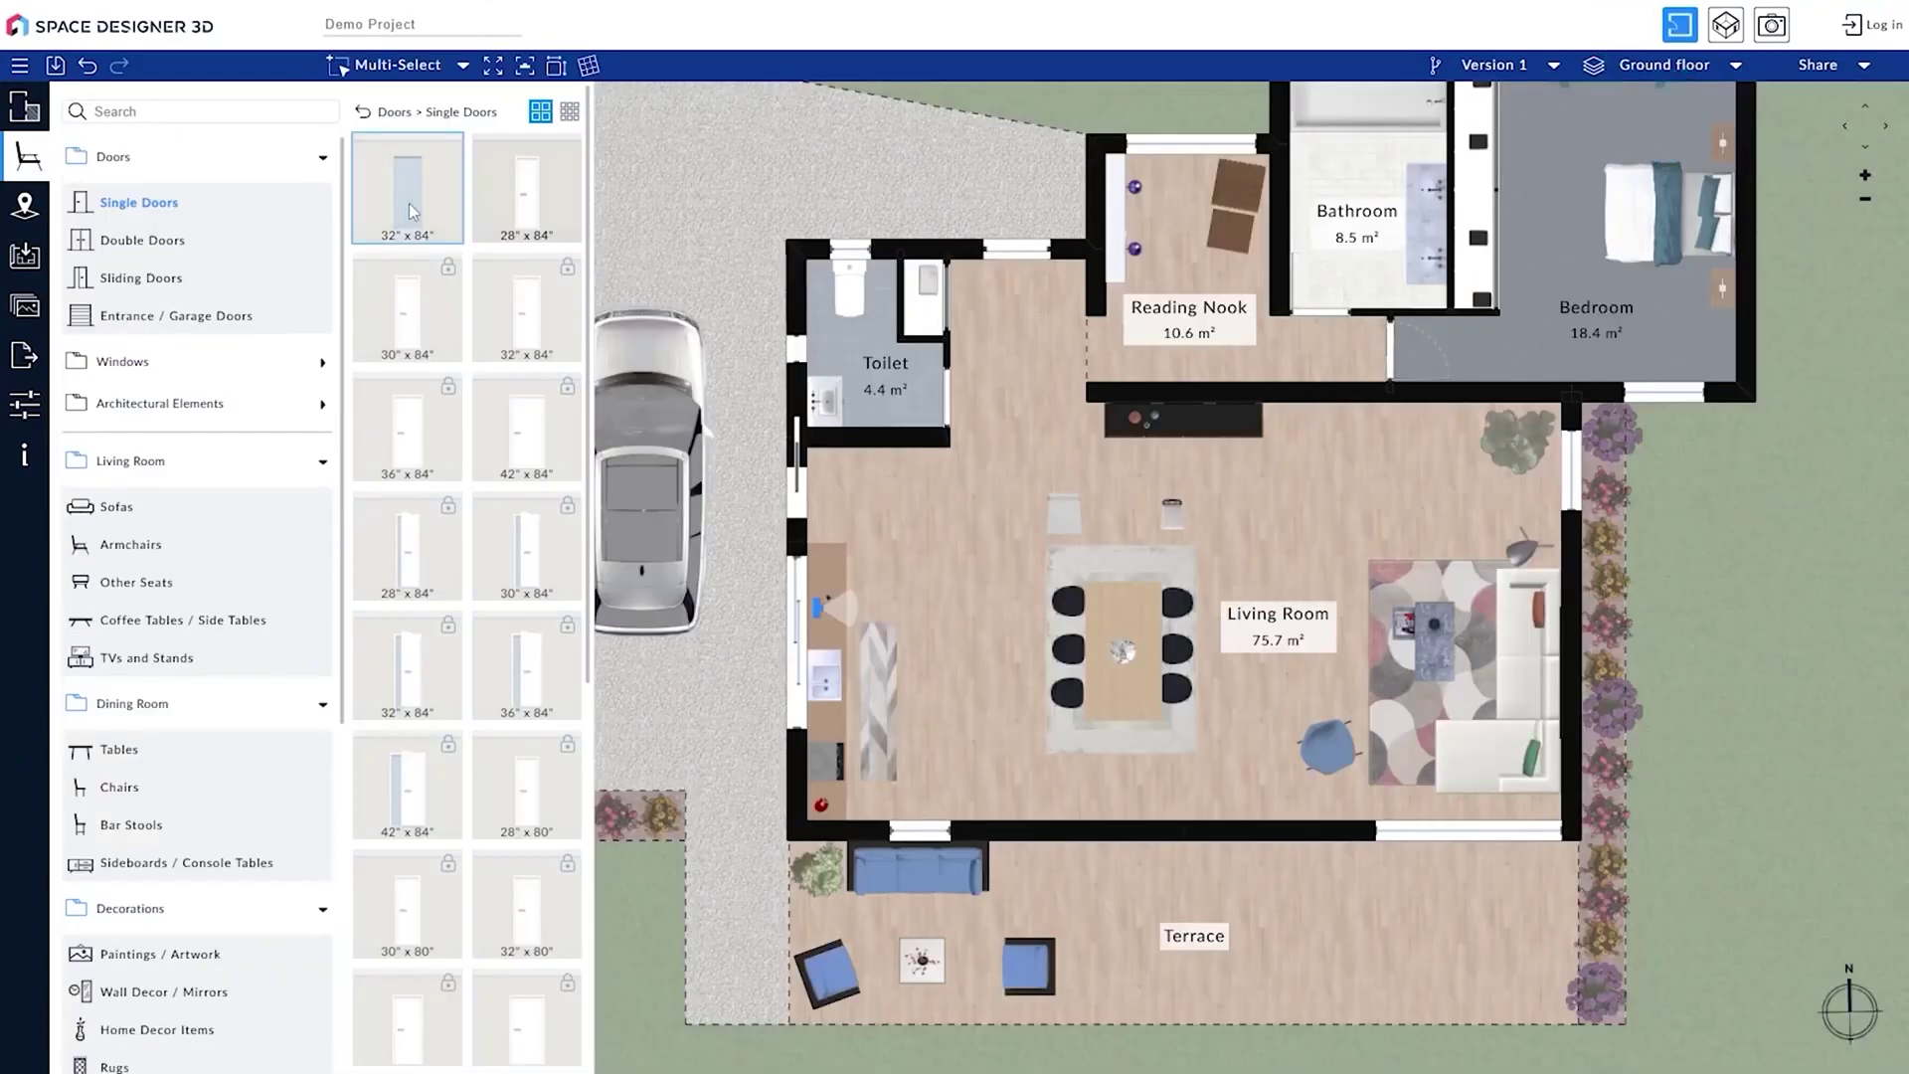
pyautogui.click(412, 195)
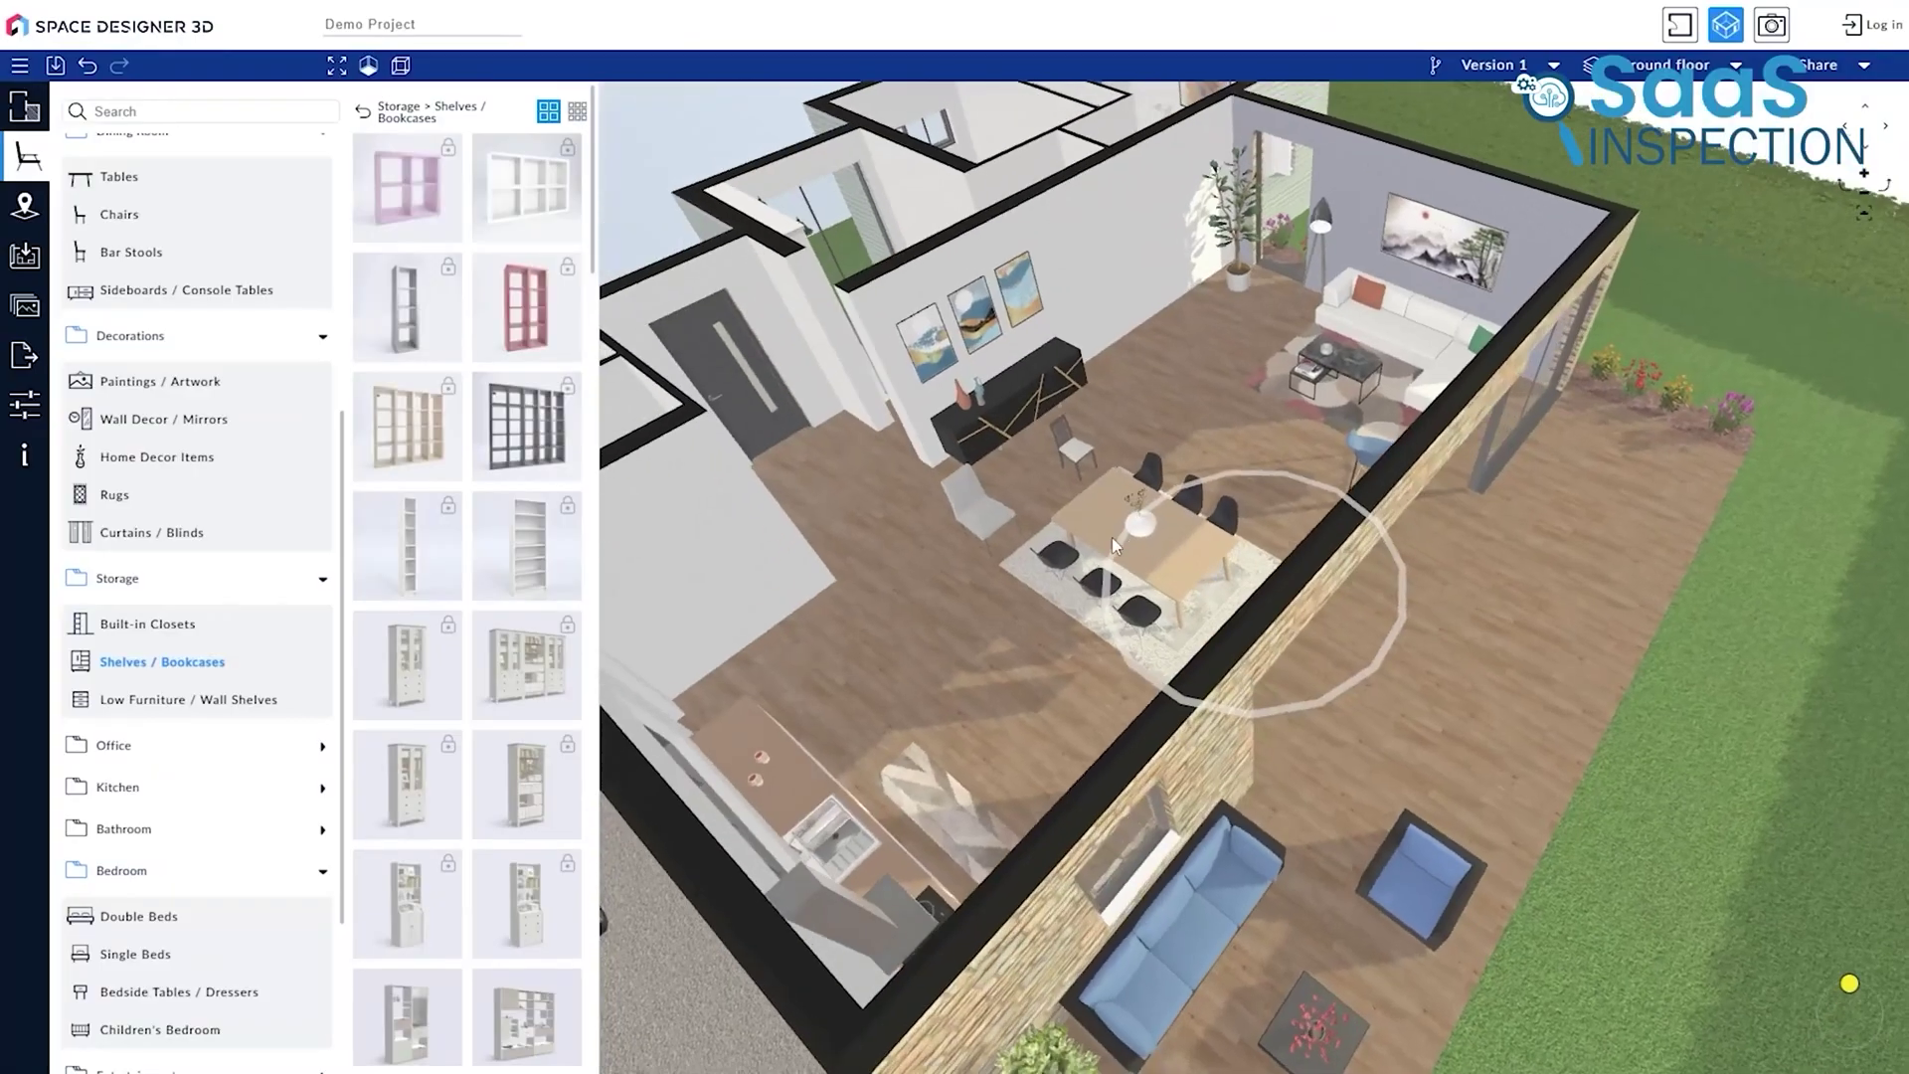
pyautogui.moveTo(1112, 537)
pyautogui.mouseDown()
pyautogui.moveTo(1091, 507)
pyautogui.moveTo(1186, 570)
pyautogui.mouseUp()
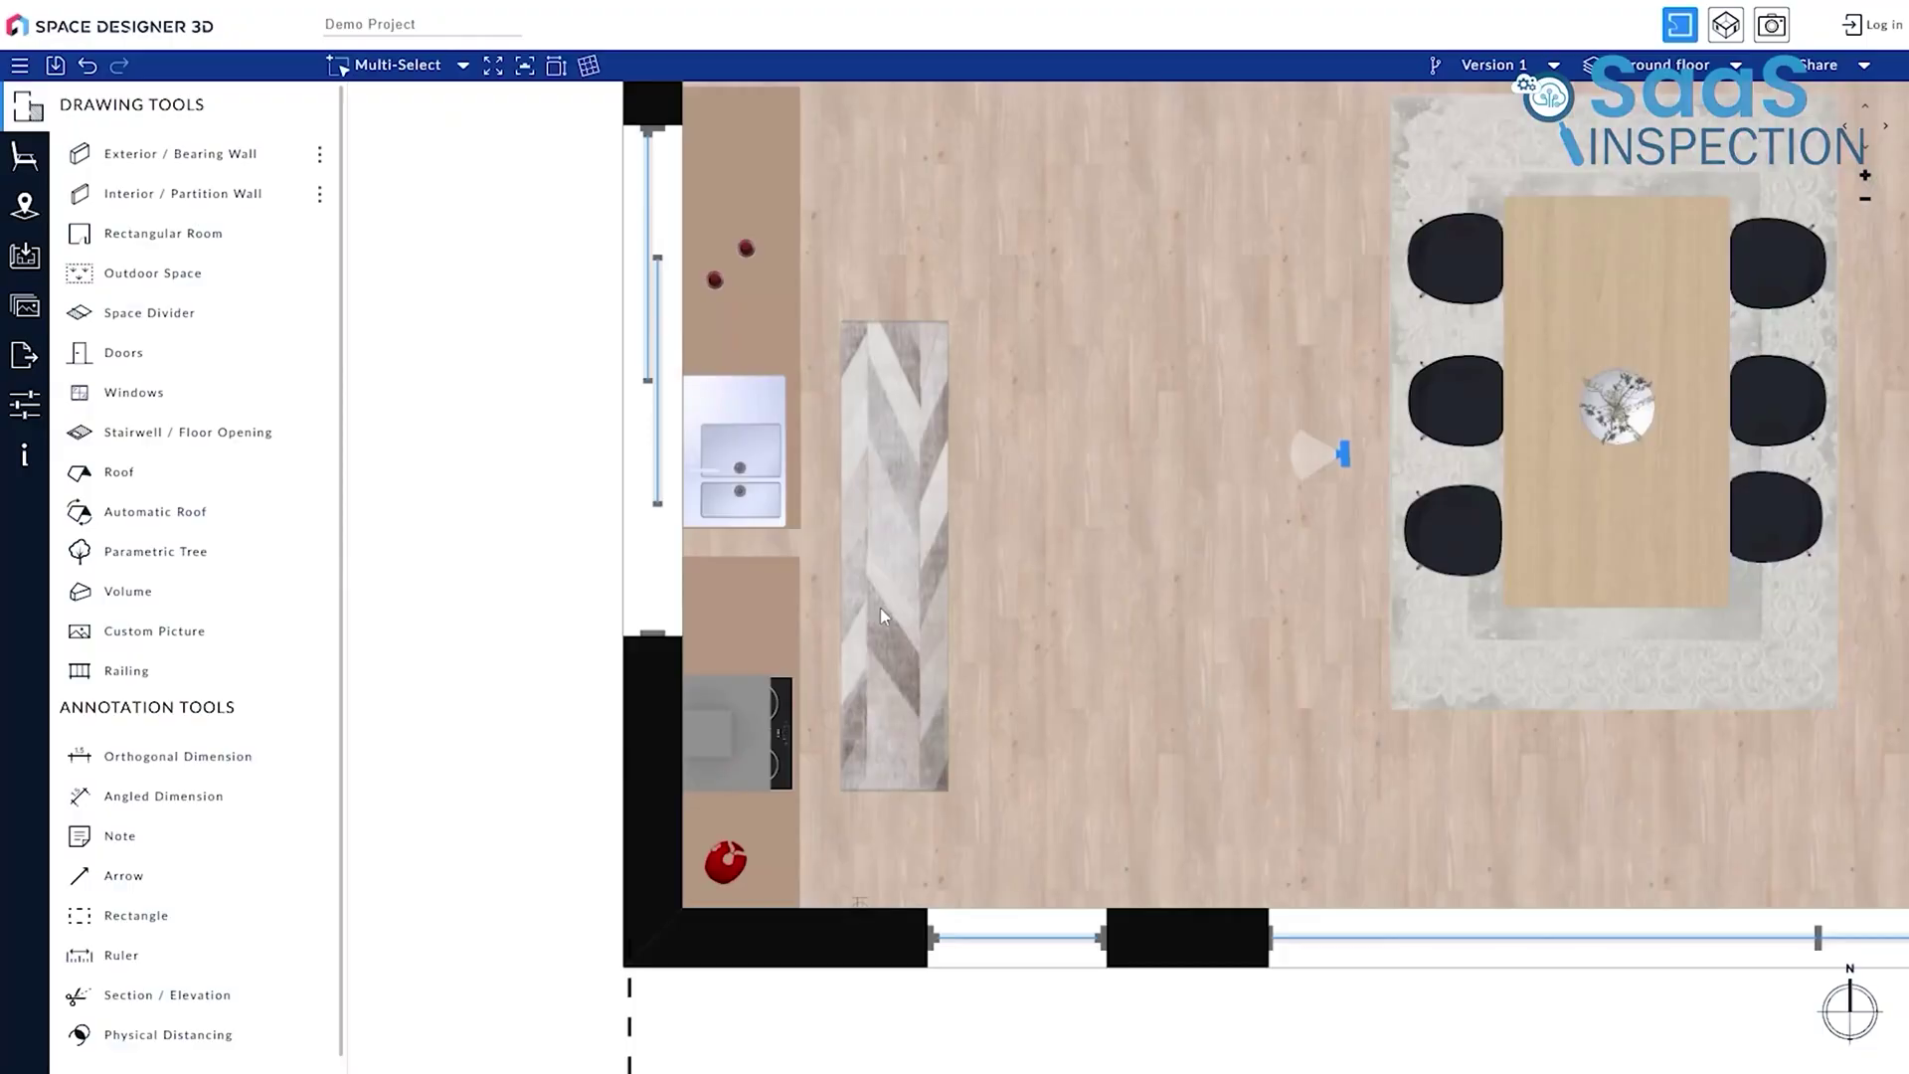
pyautogui.scroll(-3, 881, 606)
pyautogui.scroll(2, 814, 577)
pyautogui.scroll(1, 1006, 542)
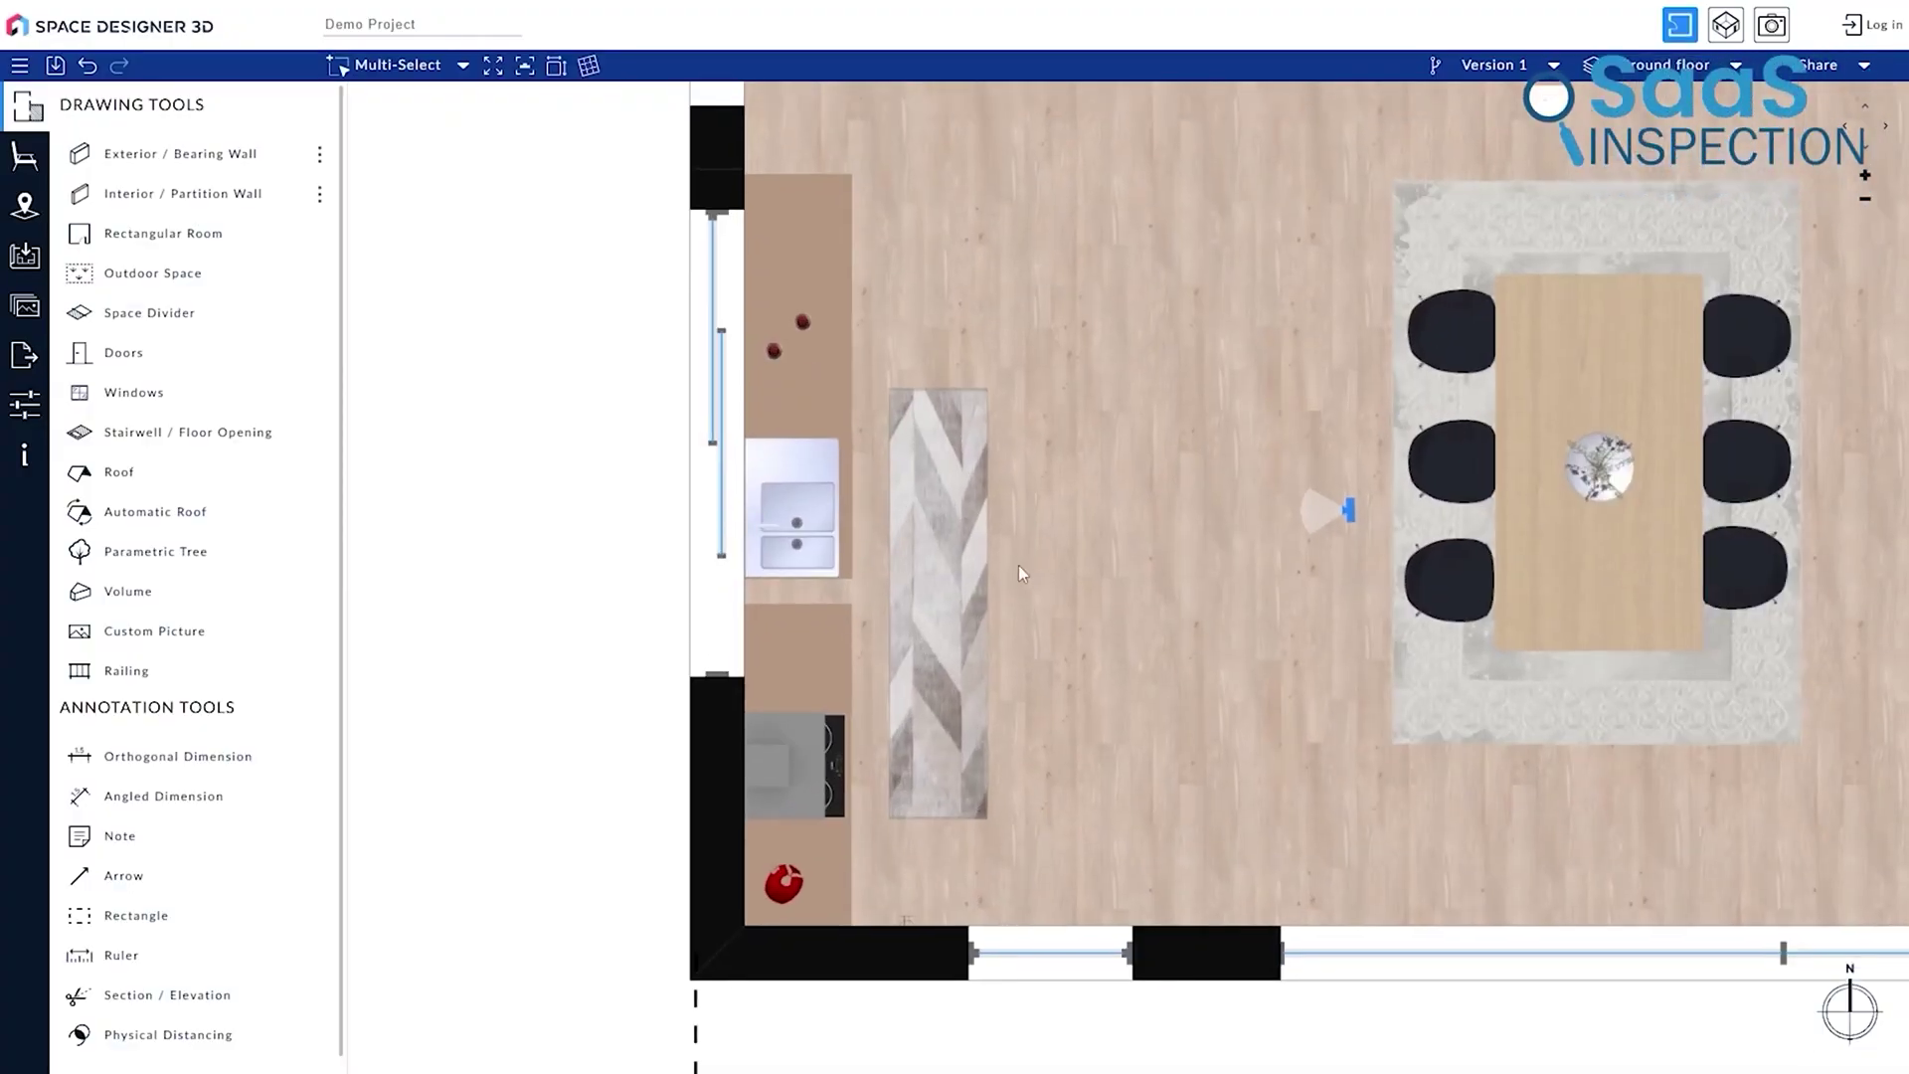
# Move the sink cabinet about 20 cm along the counter and inspect the kitchen in 3D.
pyautogui.click(808, 470)
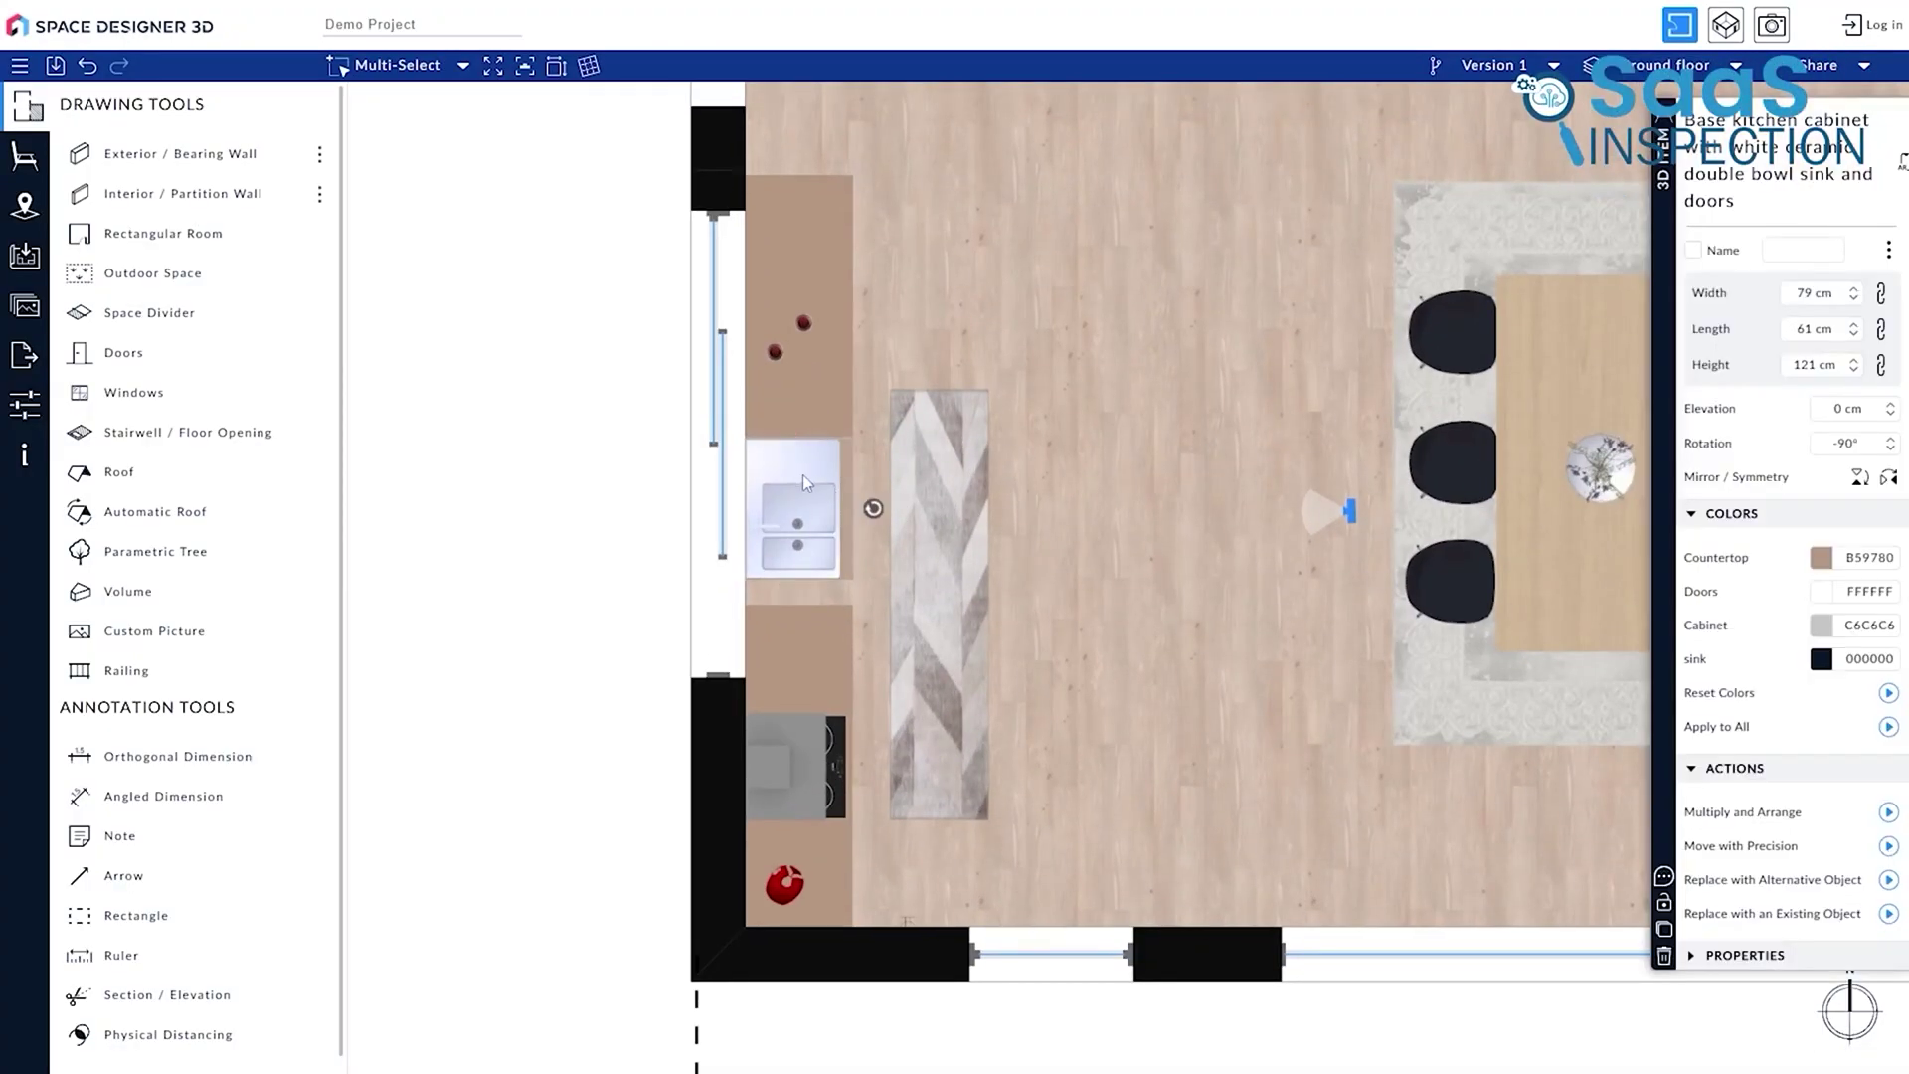
pyautogui.moveTo(802, 474); pyautogui.dragTo(804, 504)
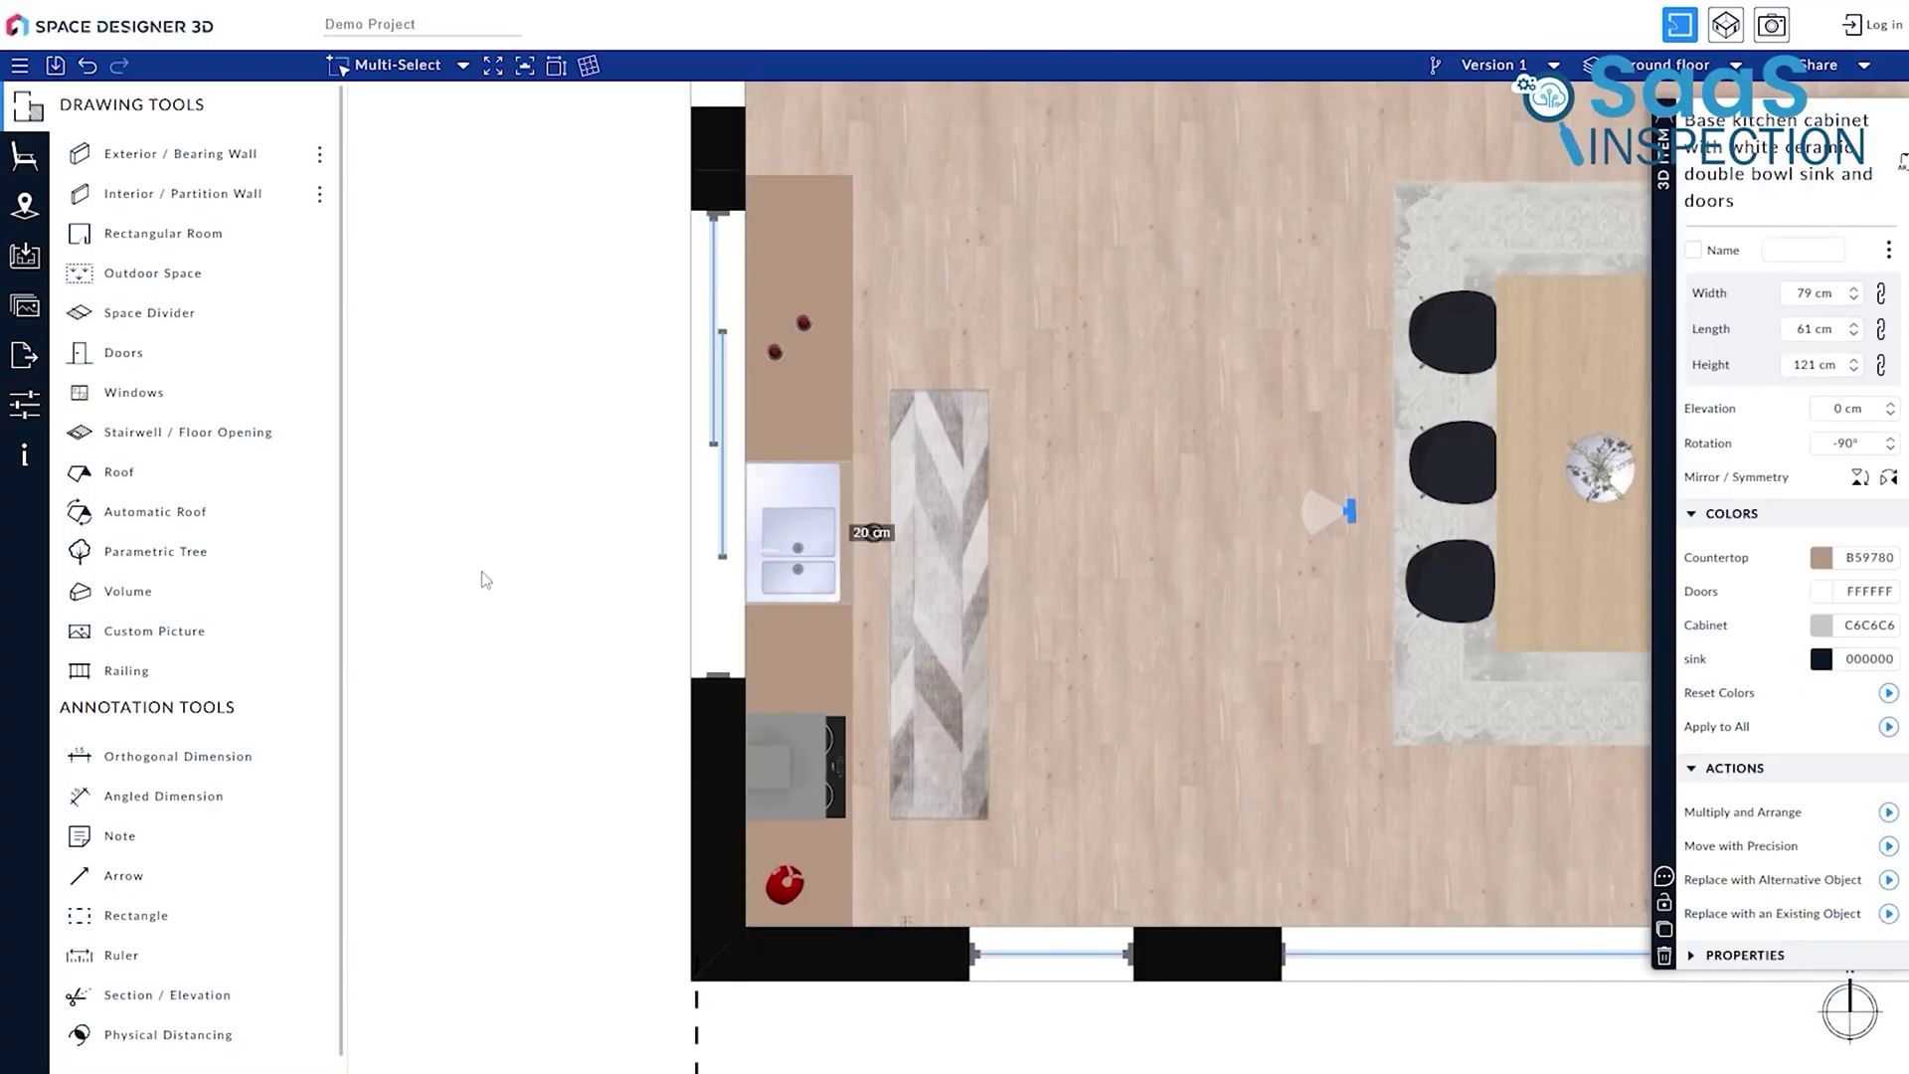
pyautogui.press('Tab')
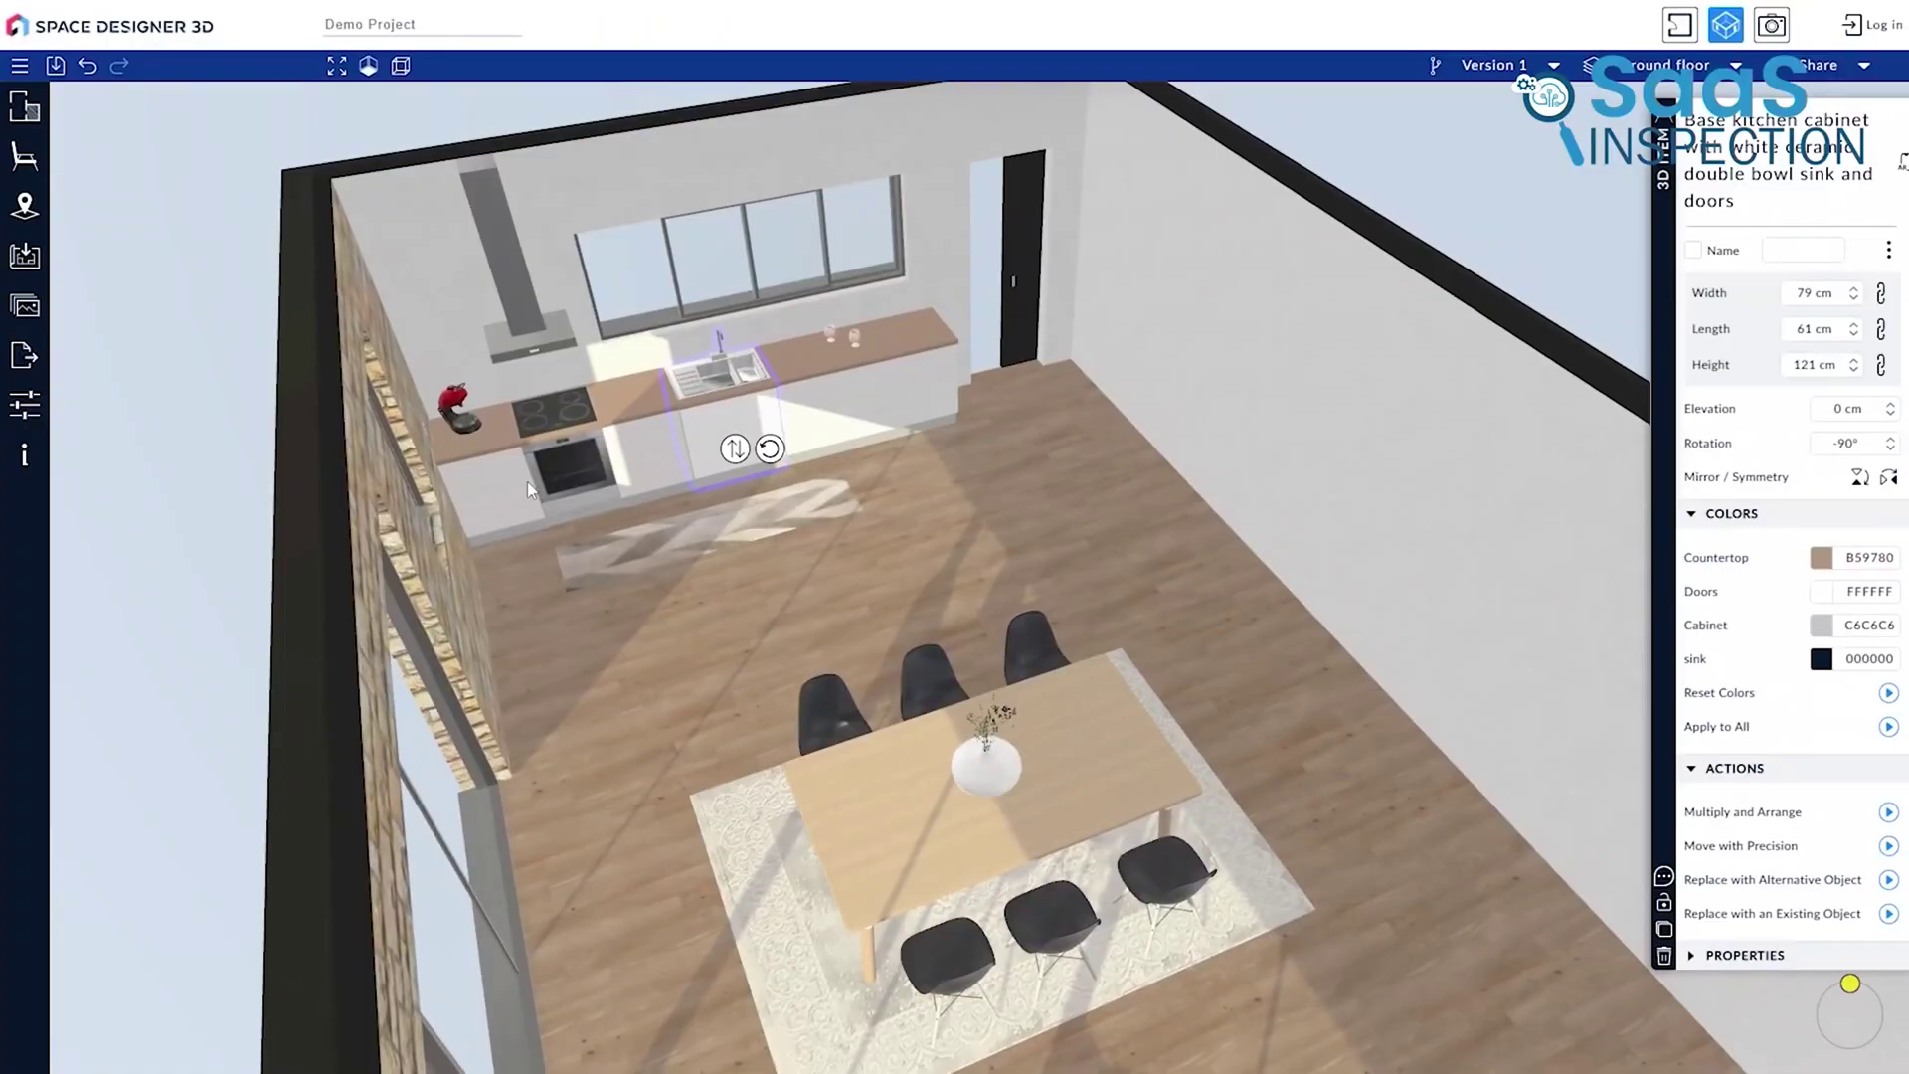
pyautogui.moveTo(546, 476)
pyautogui.mouseDown()
pyautogui.moveTo(455, 485)
pyautogui.moveTo(780, 473)
pyautogui.moveTo(879, 357)
pyautogui.mouseUp()
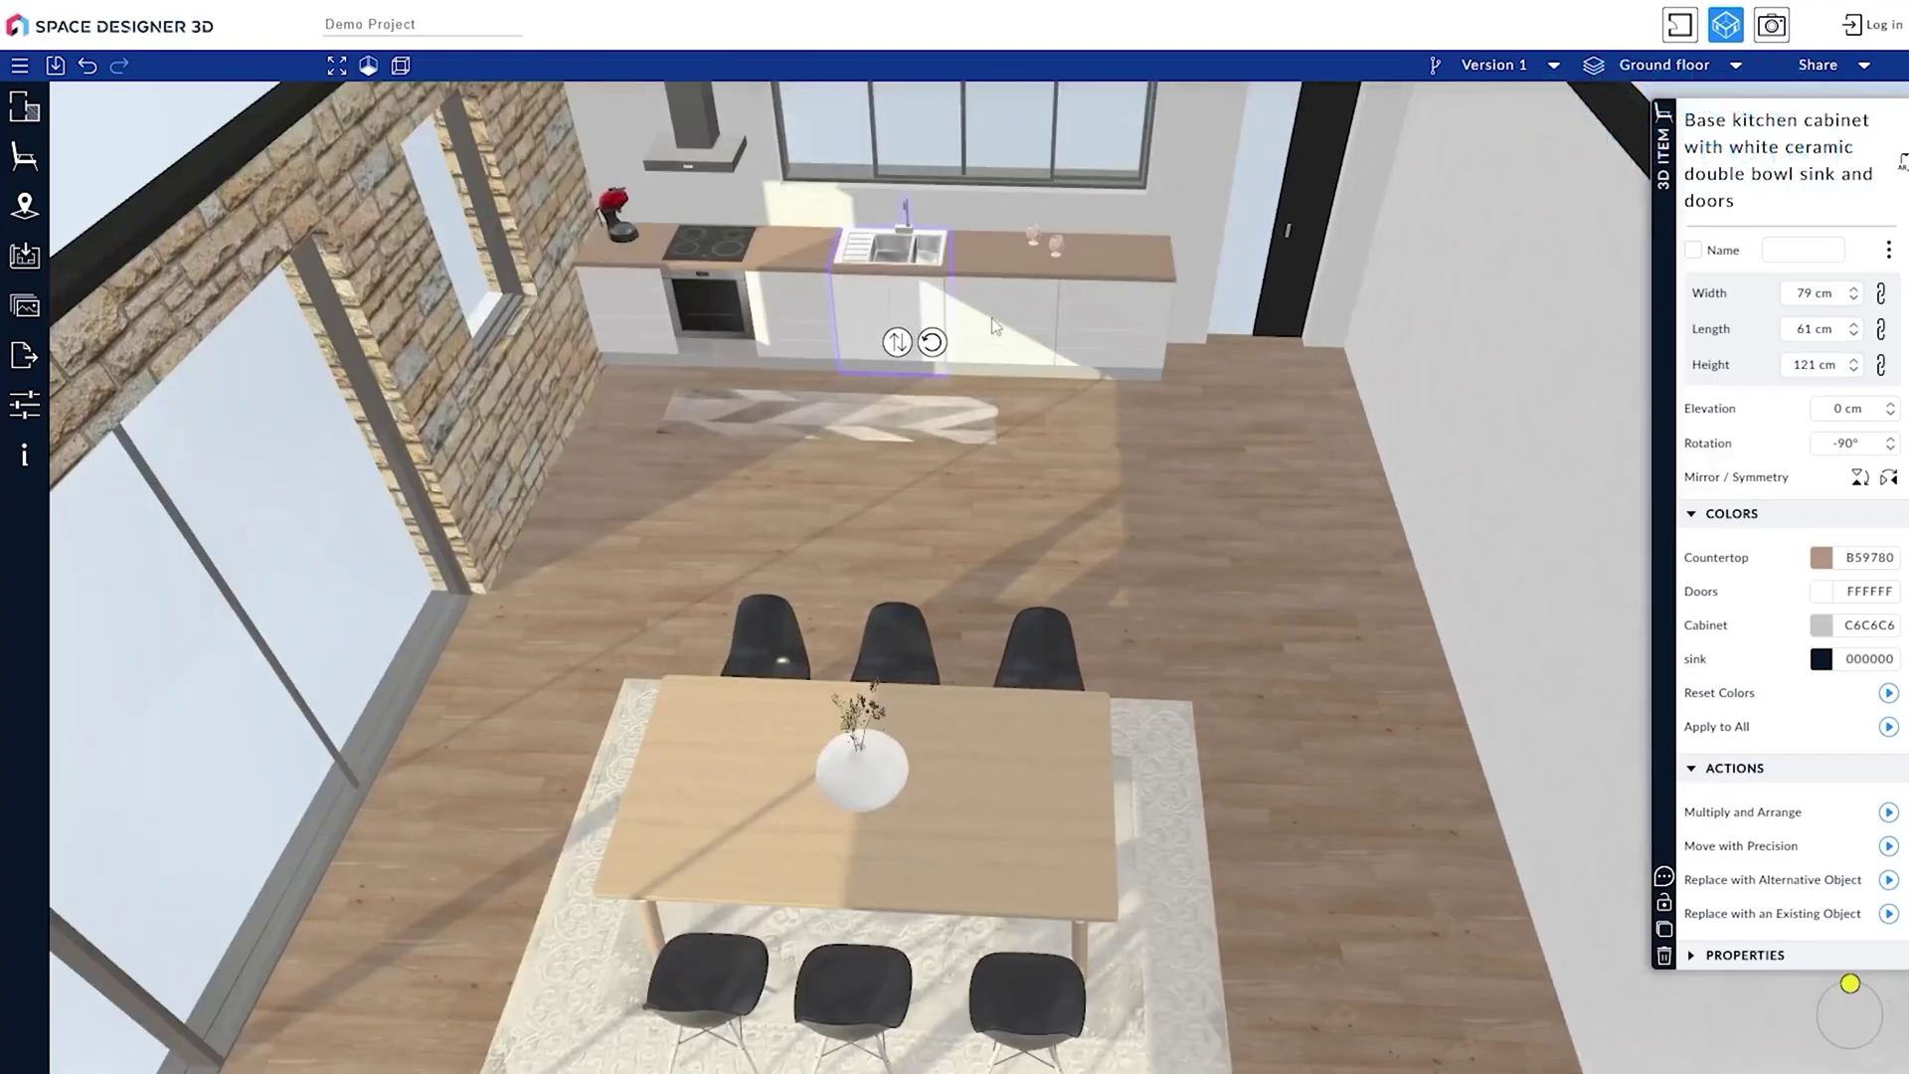
pyautogui.scroll(2, 982, 400)
pyautogui.moveTo(982, 394)
pyautogui.mouseDown()
pyautogui.moveTo(980, 286)
pyautogui.moveTo(1010, 276)
pyautogui.mouseUp()
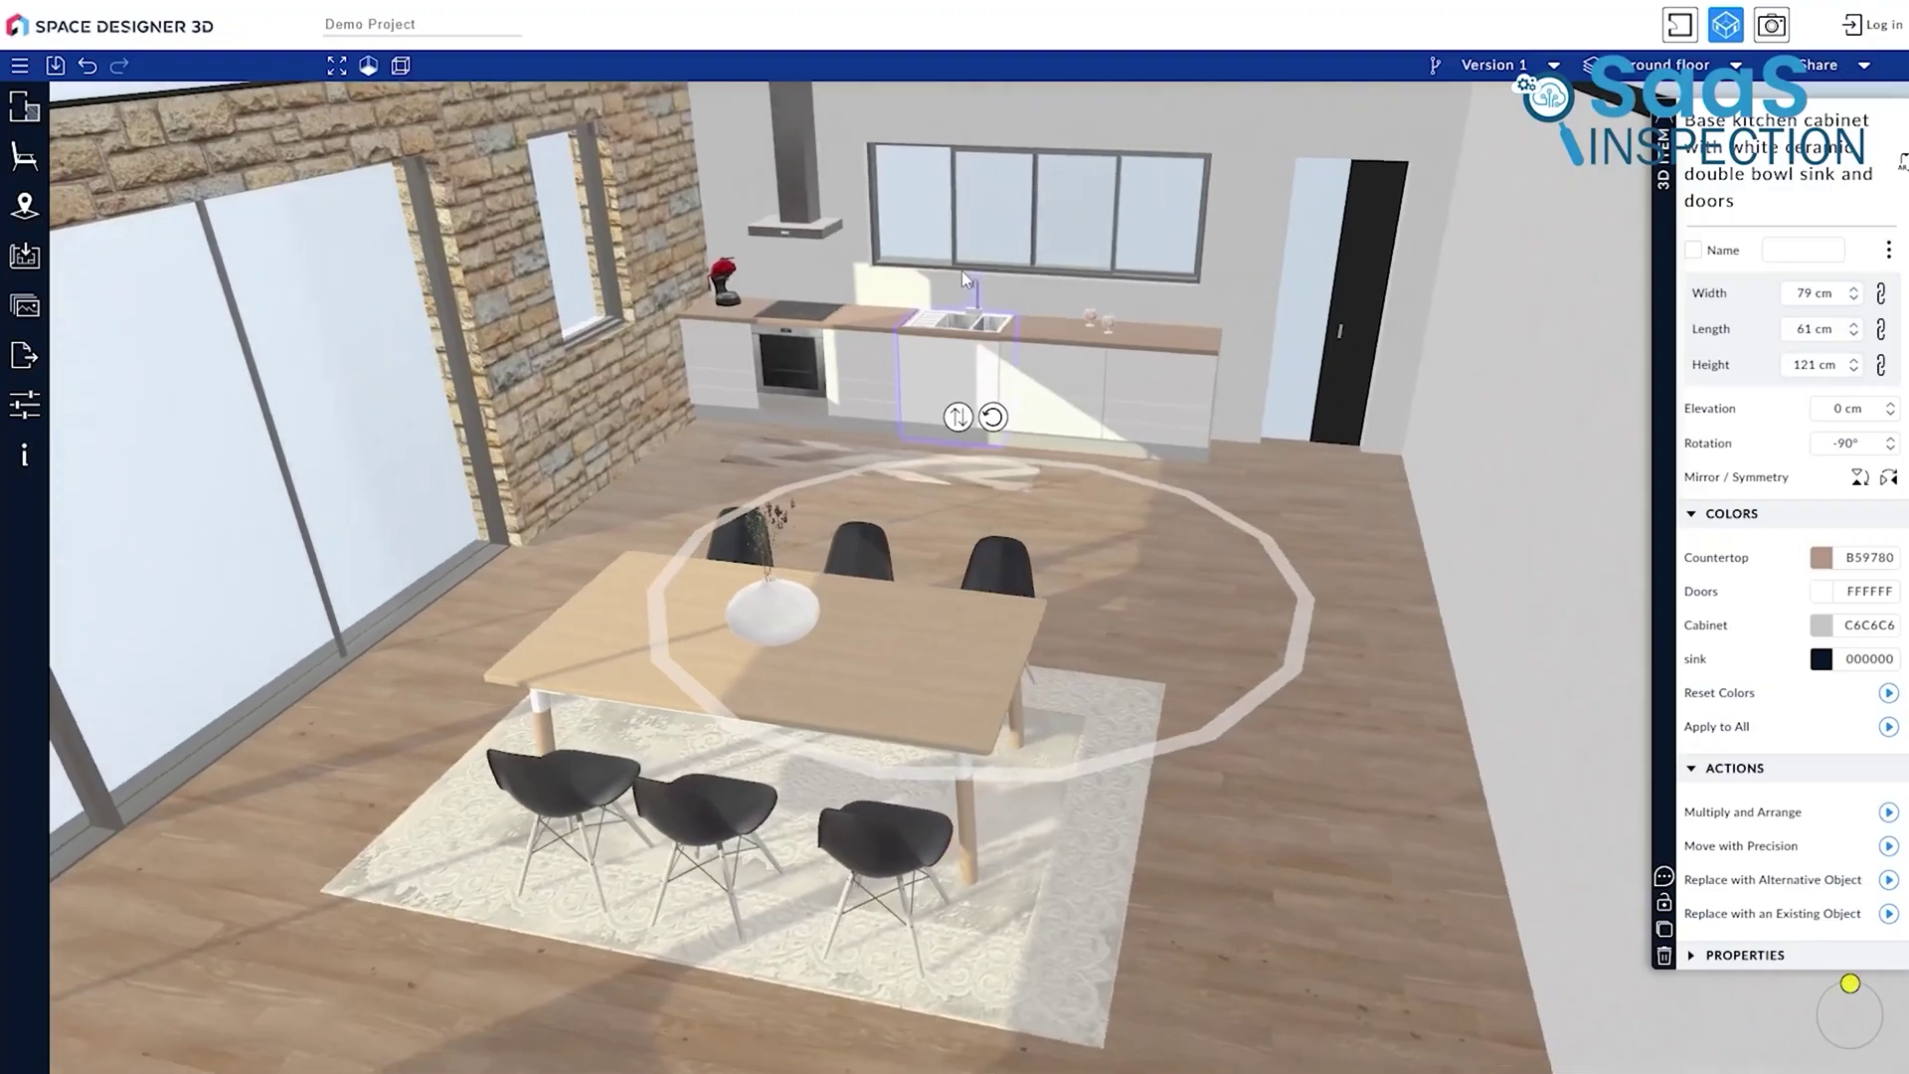
pyautogui.scroll(6, 1040, 374)
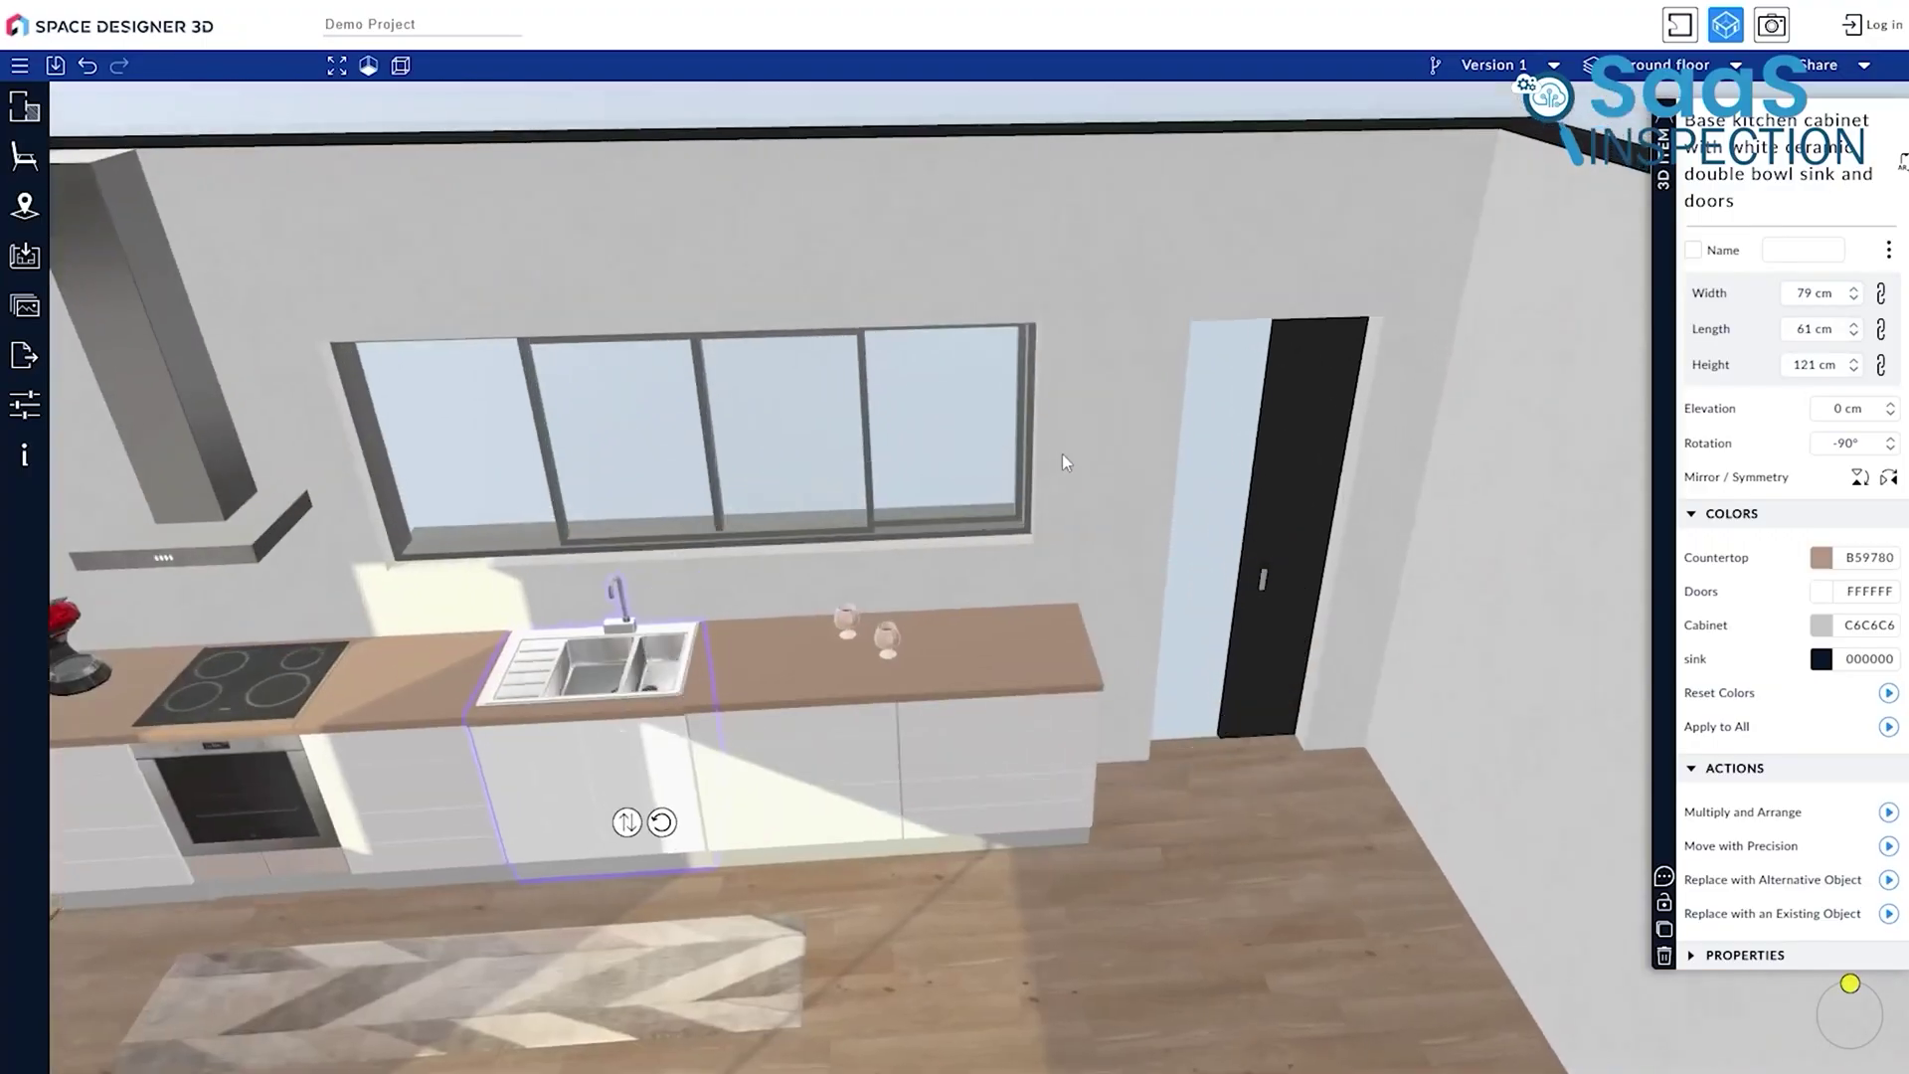
pyautogui.scroll(-5, 1062, 453)
pyautogui.moveTo(1112, 405); pyautogui.dragTo(1190, 408)
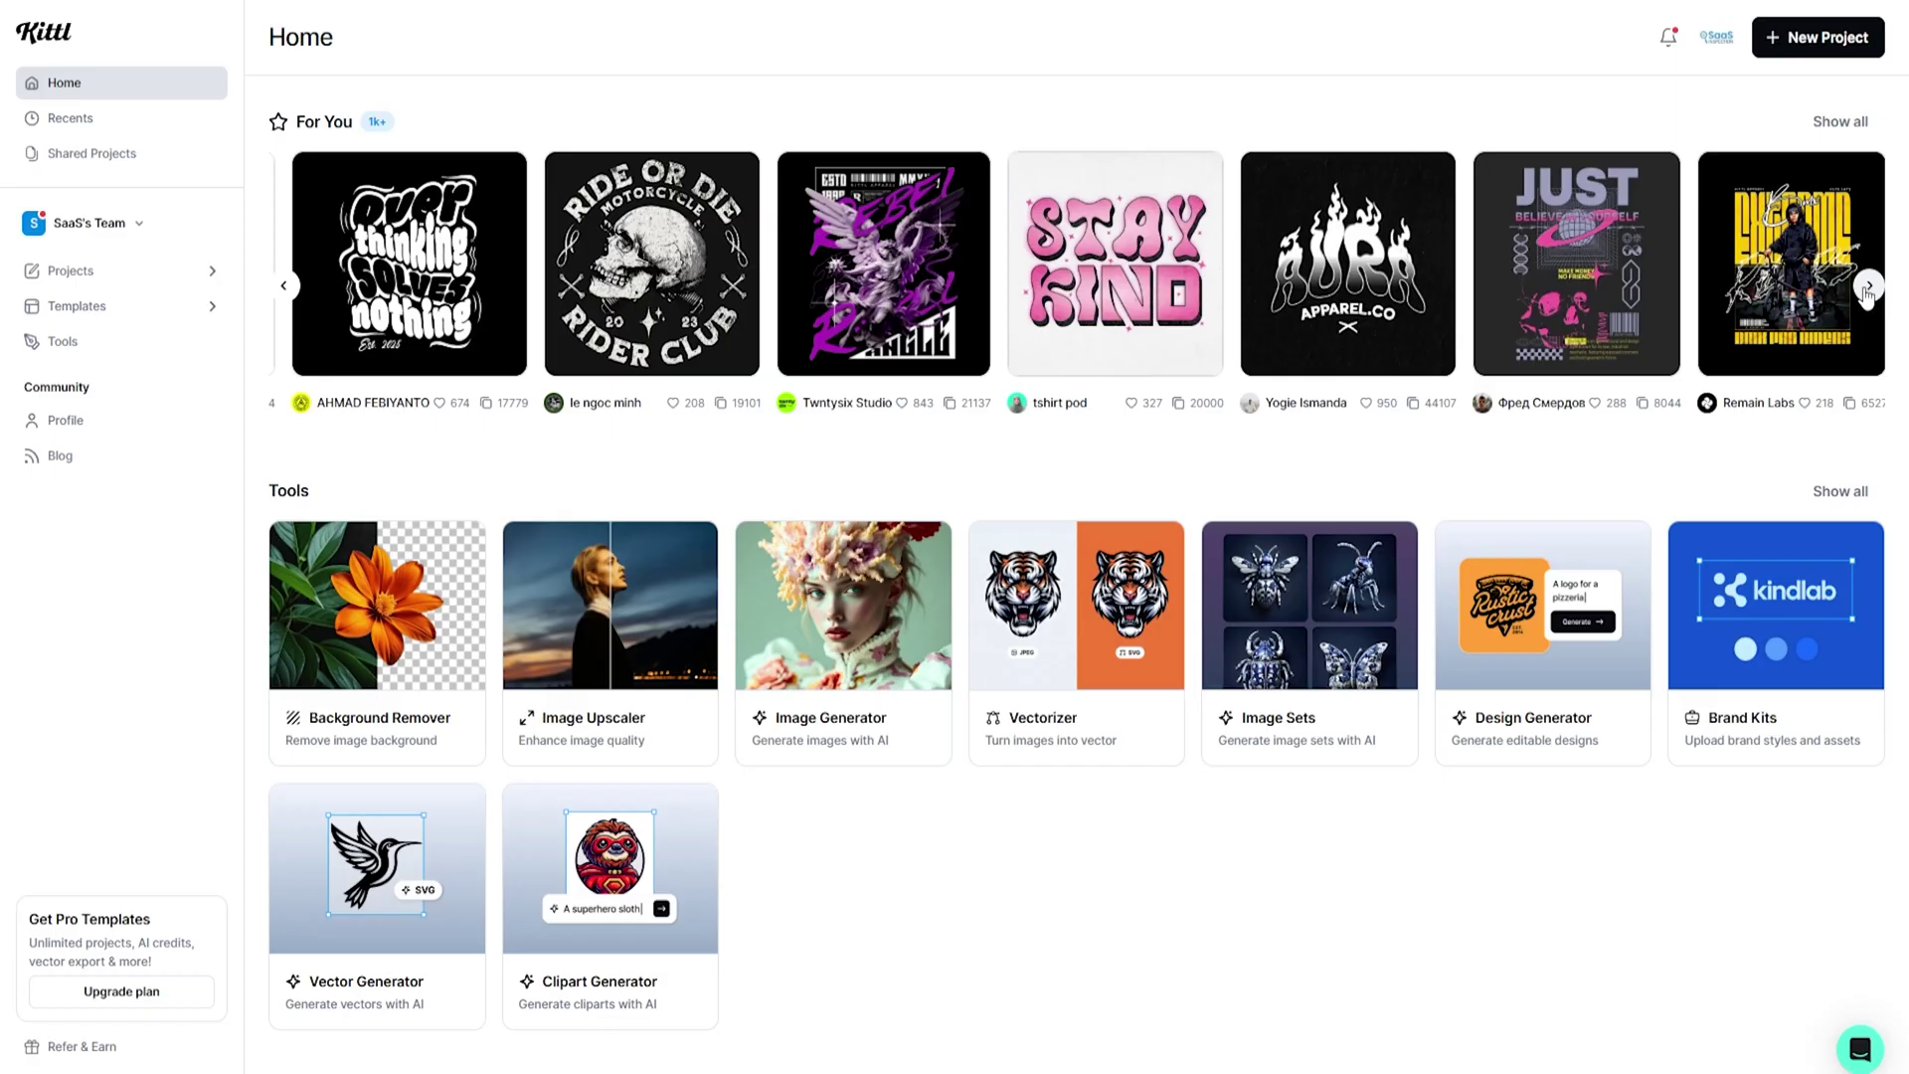
# Browse For You designs, then the Merchandise, Marketing, Social and Stationery templates.
pyautogui.click(1868, 286)
pyautogui.click(1867, 287)
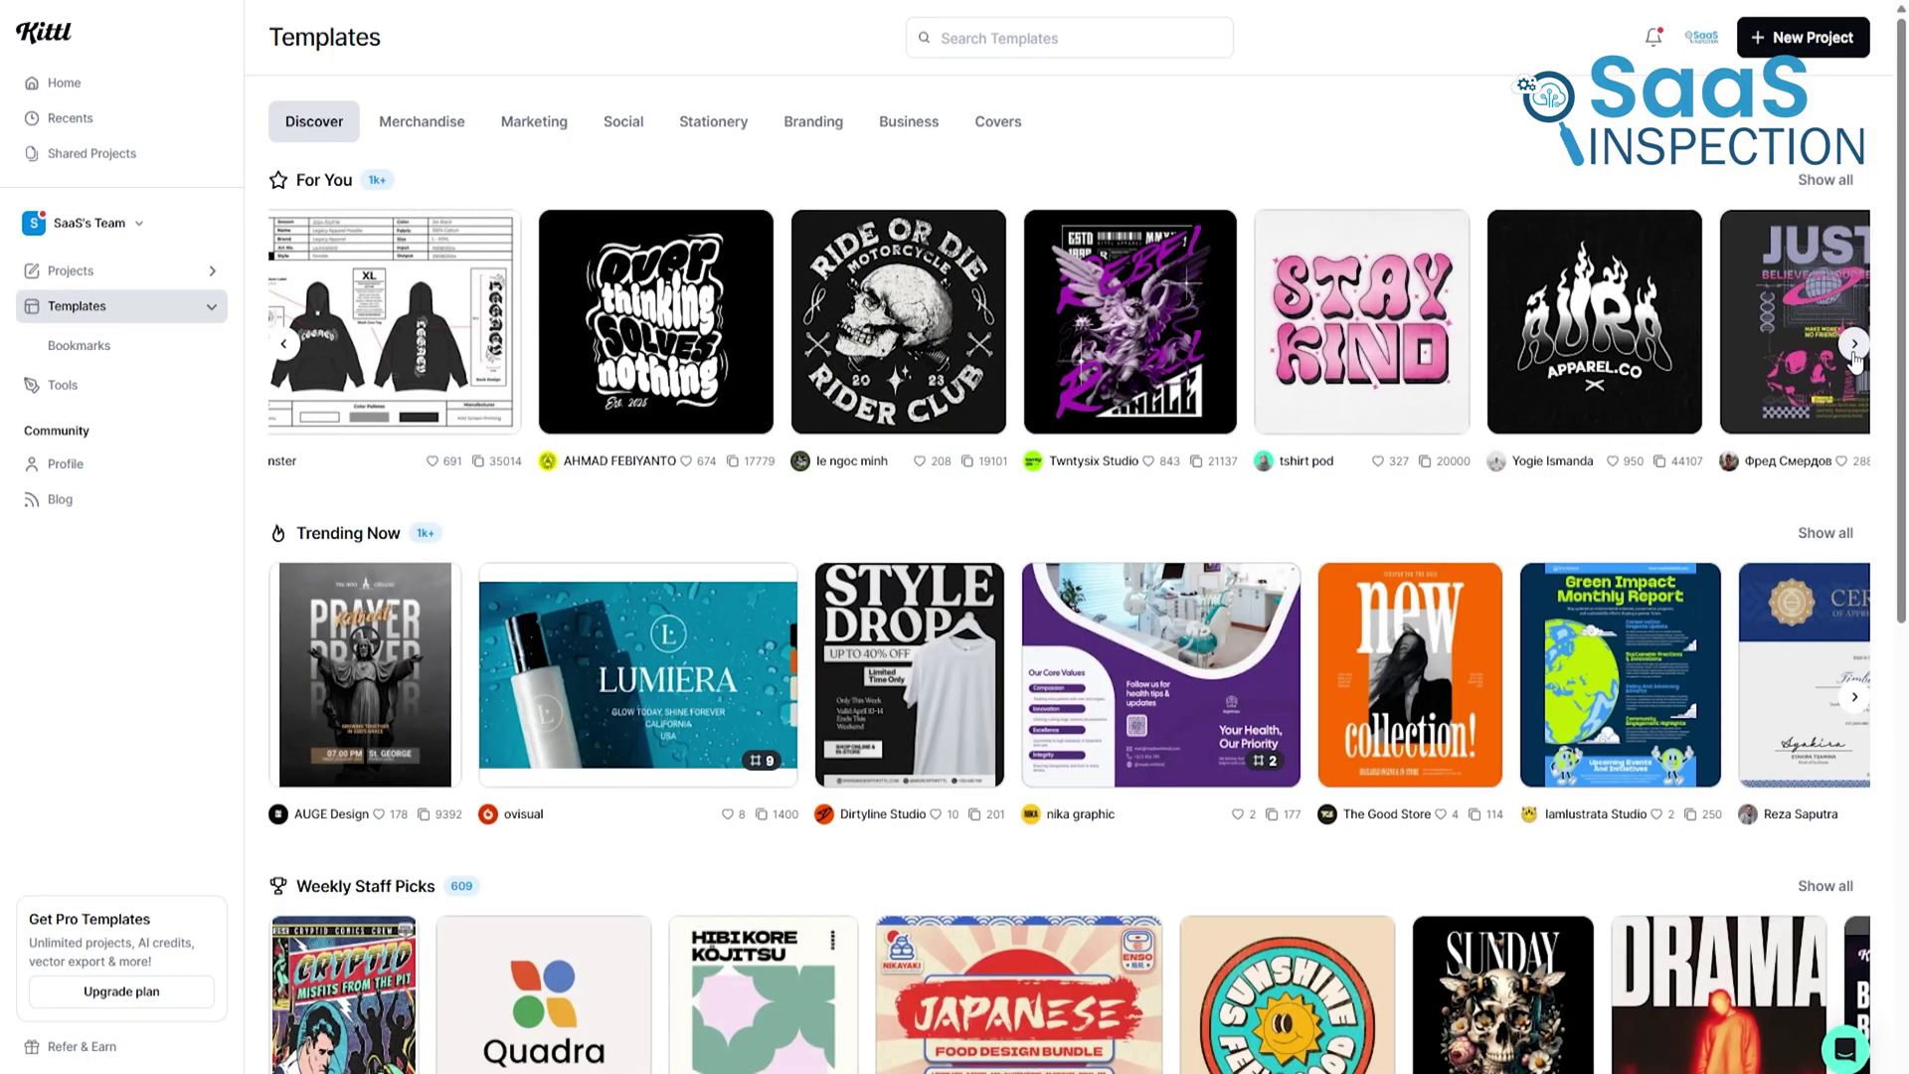
pyautogui.click(422, 121)
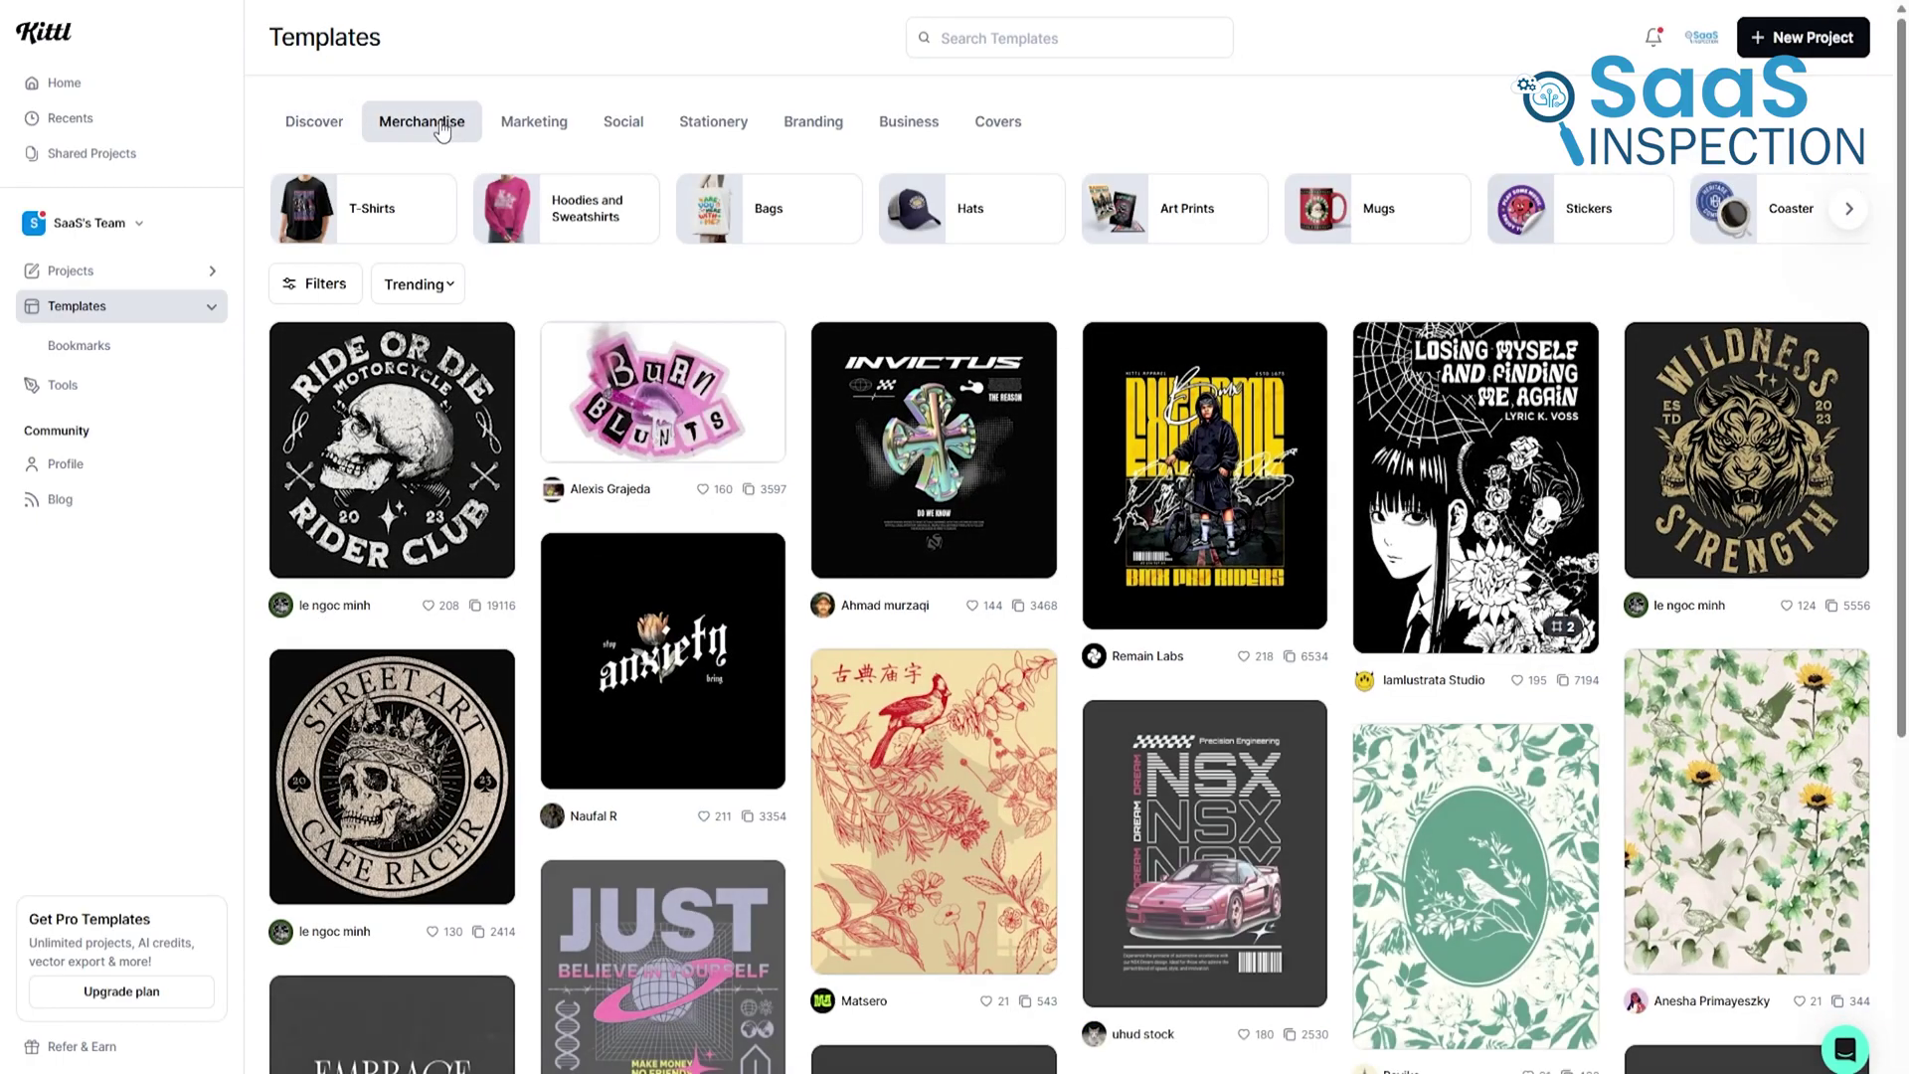
pyautogui.click(533, 121)
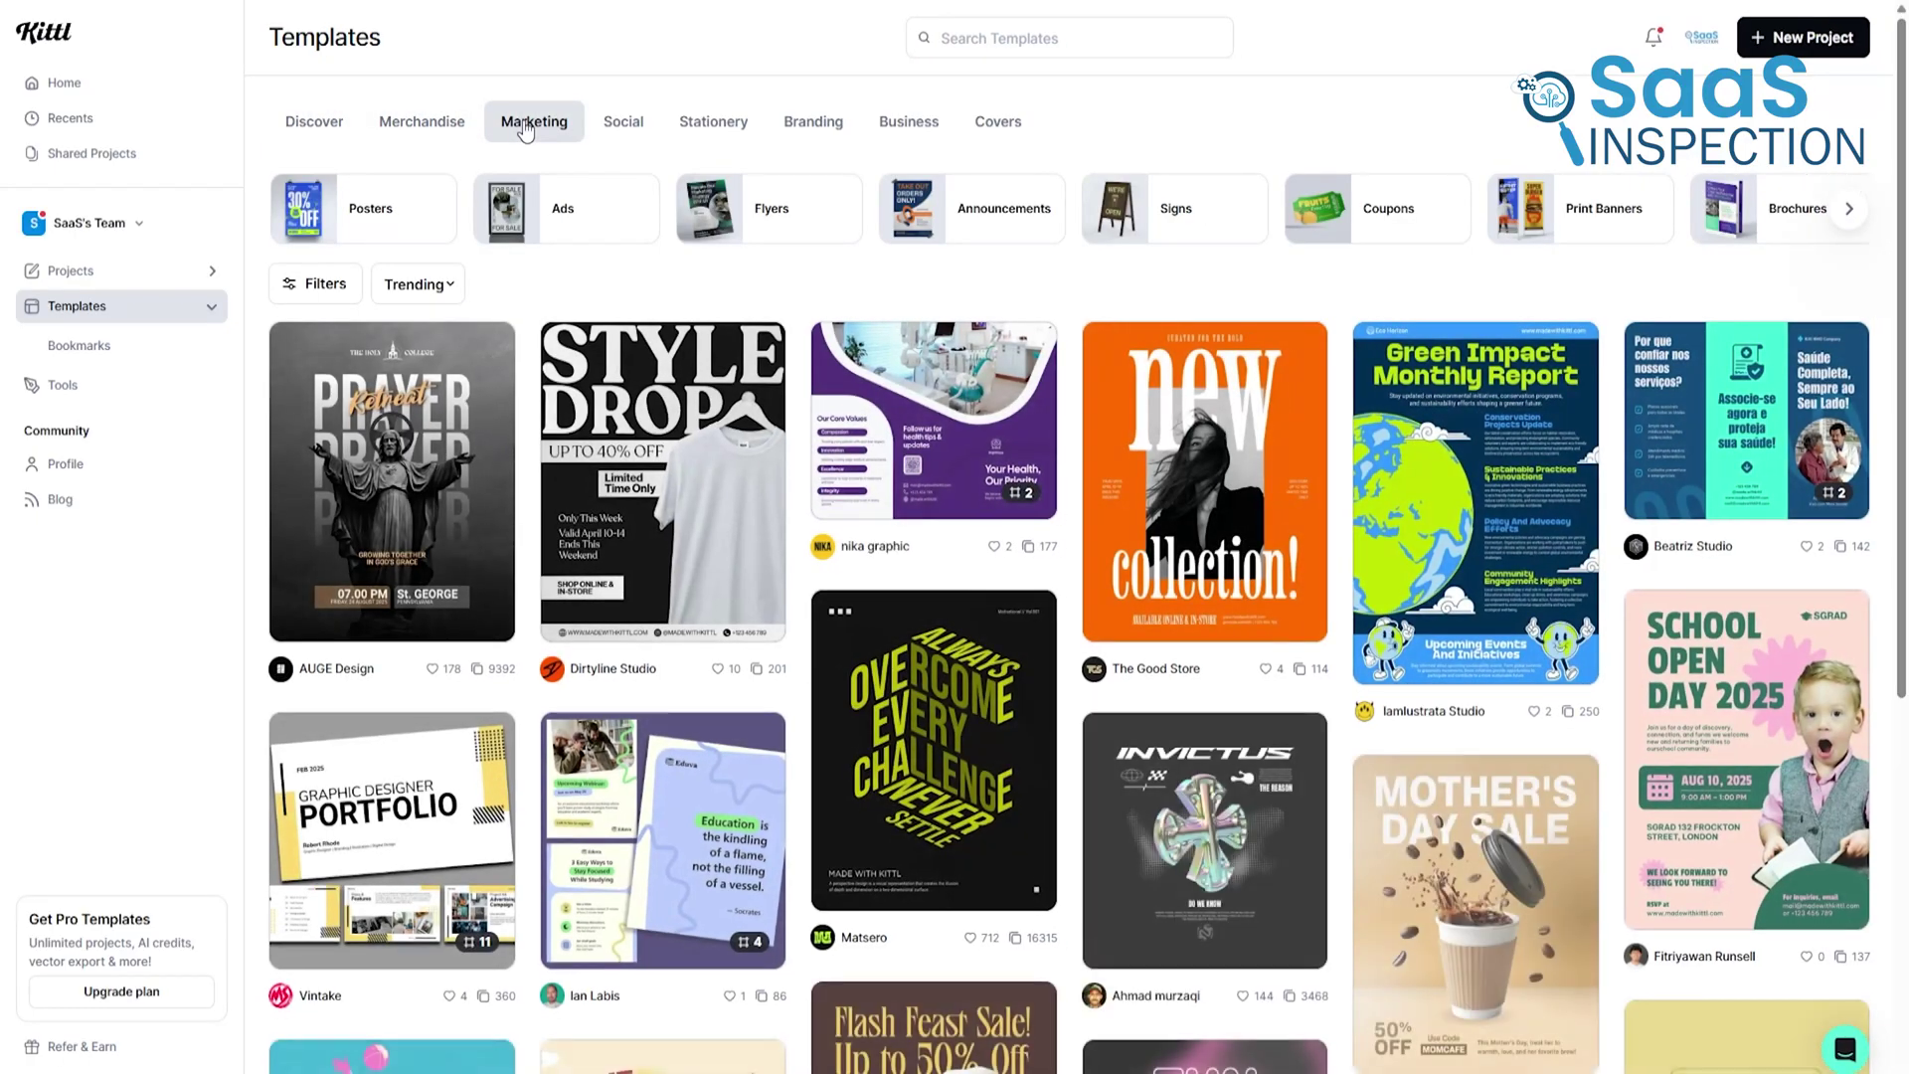
pyautogui.click(623, 120)
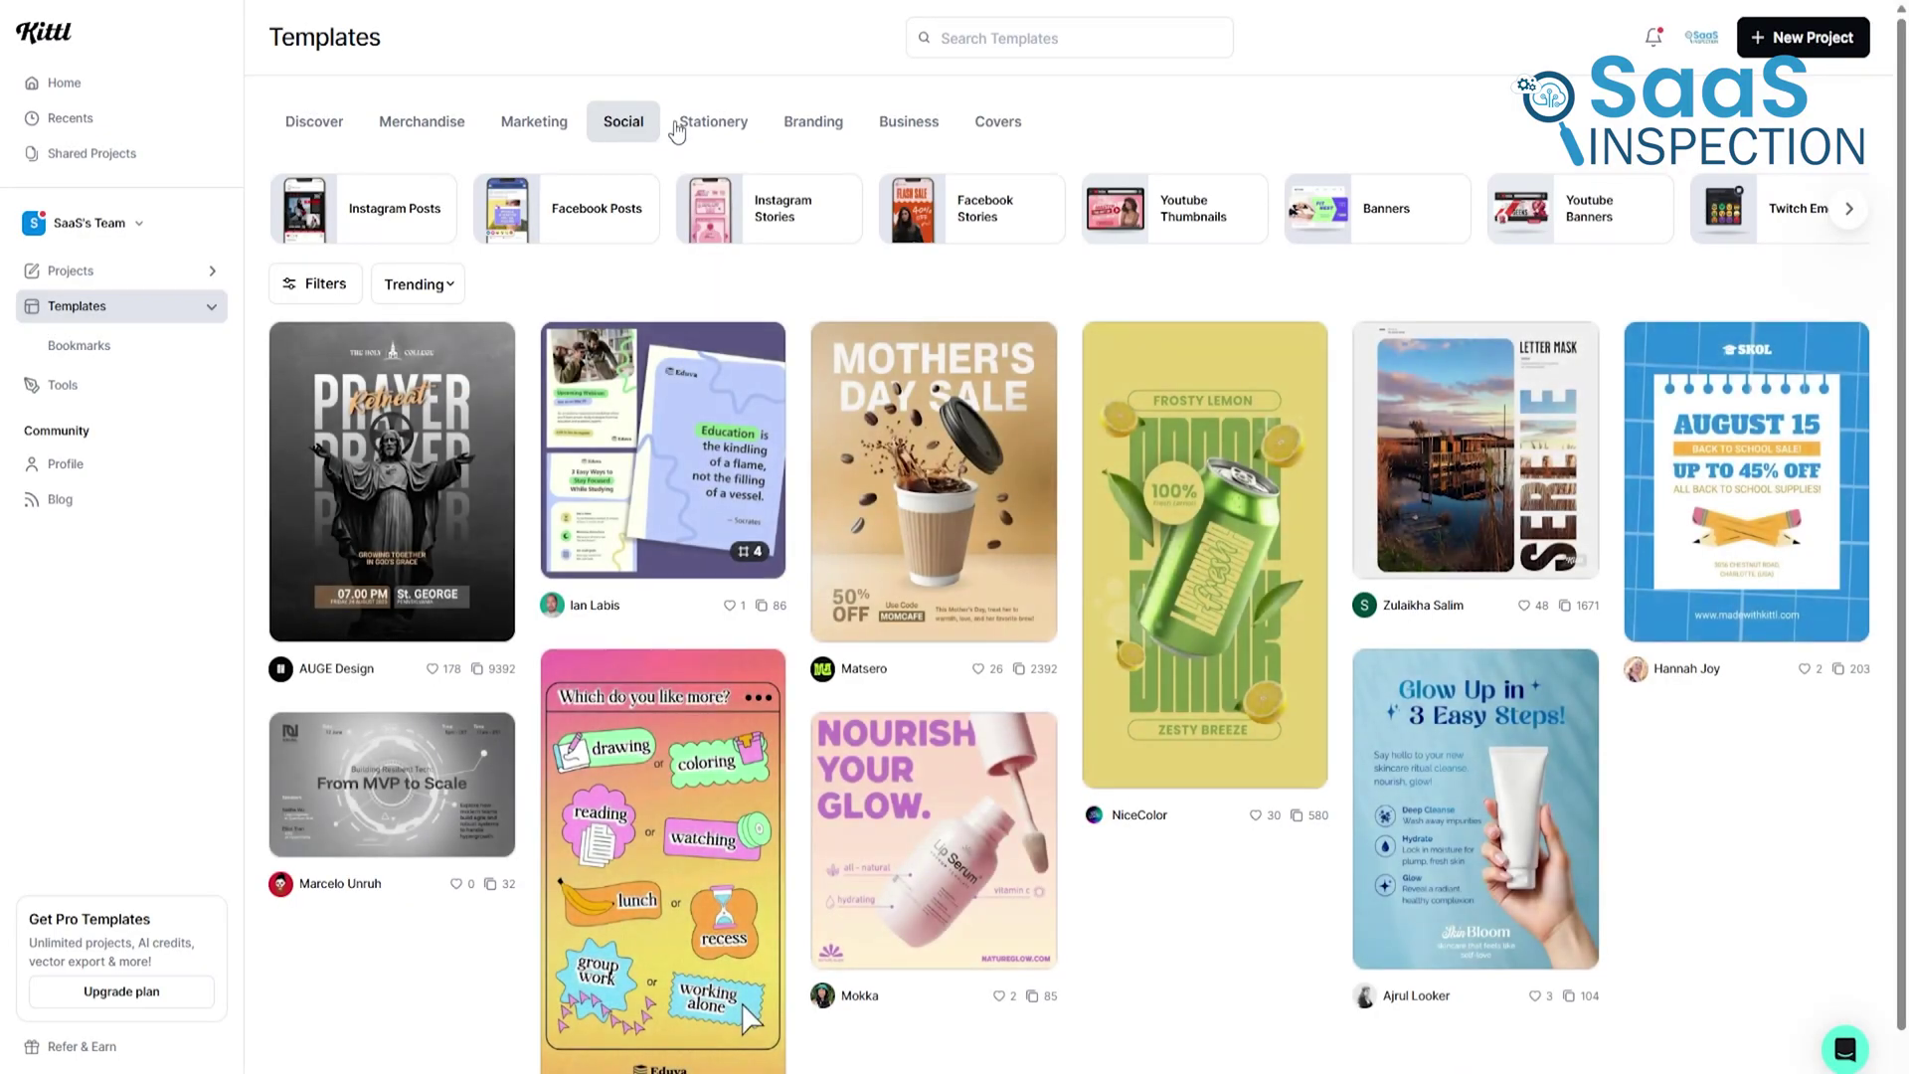
pyautogui.click(712, 121)
# Return to the templates overview and browse the For You and Trending Now carousels.
pyautogui.click(313, 120)
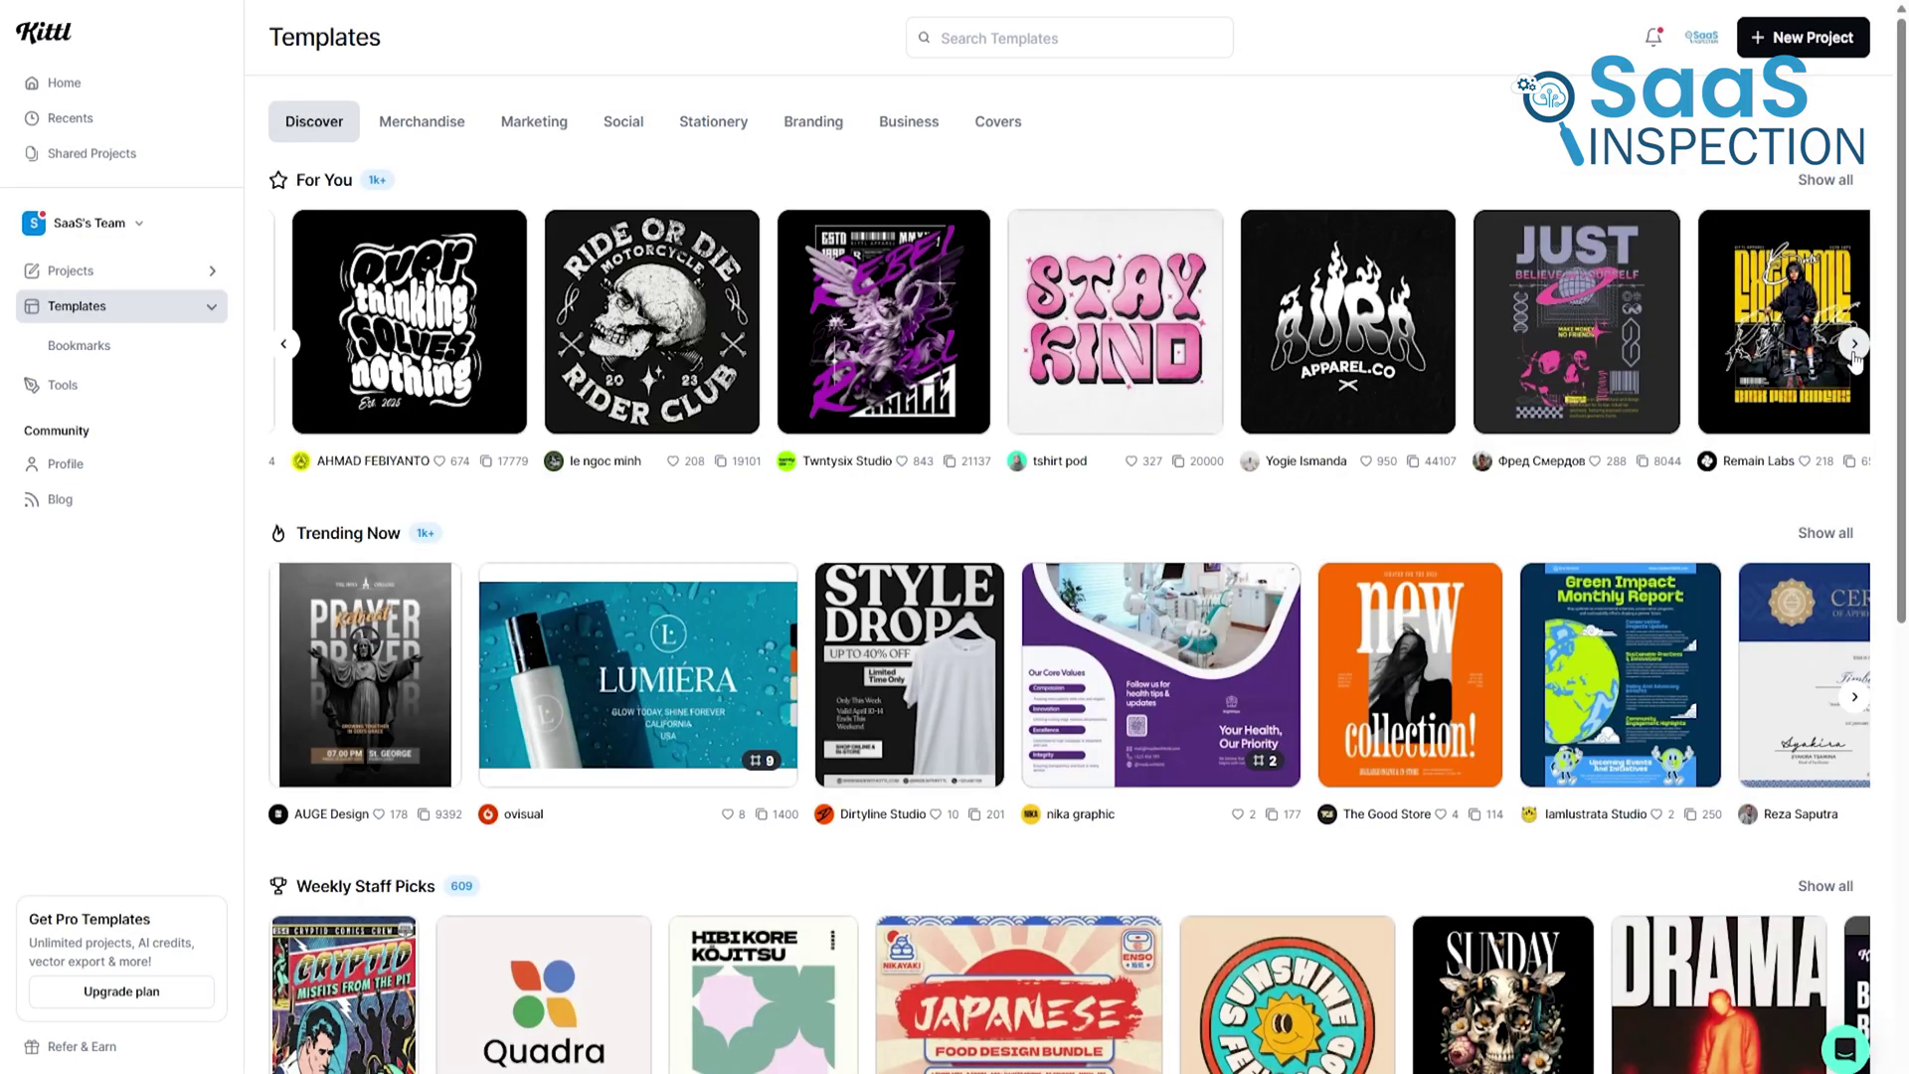
pyautogui.click(1855, 347)
pyautogui.scroll(-3, 1854, 347)
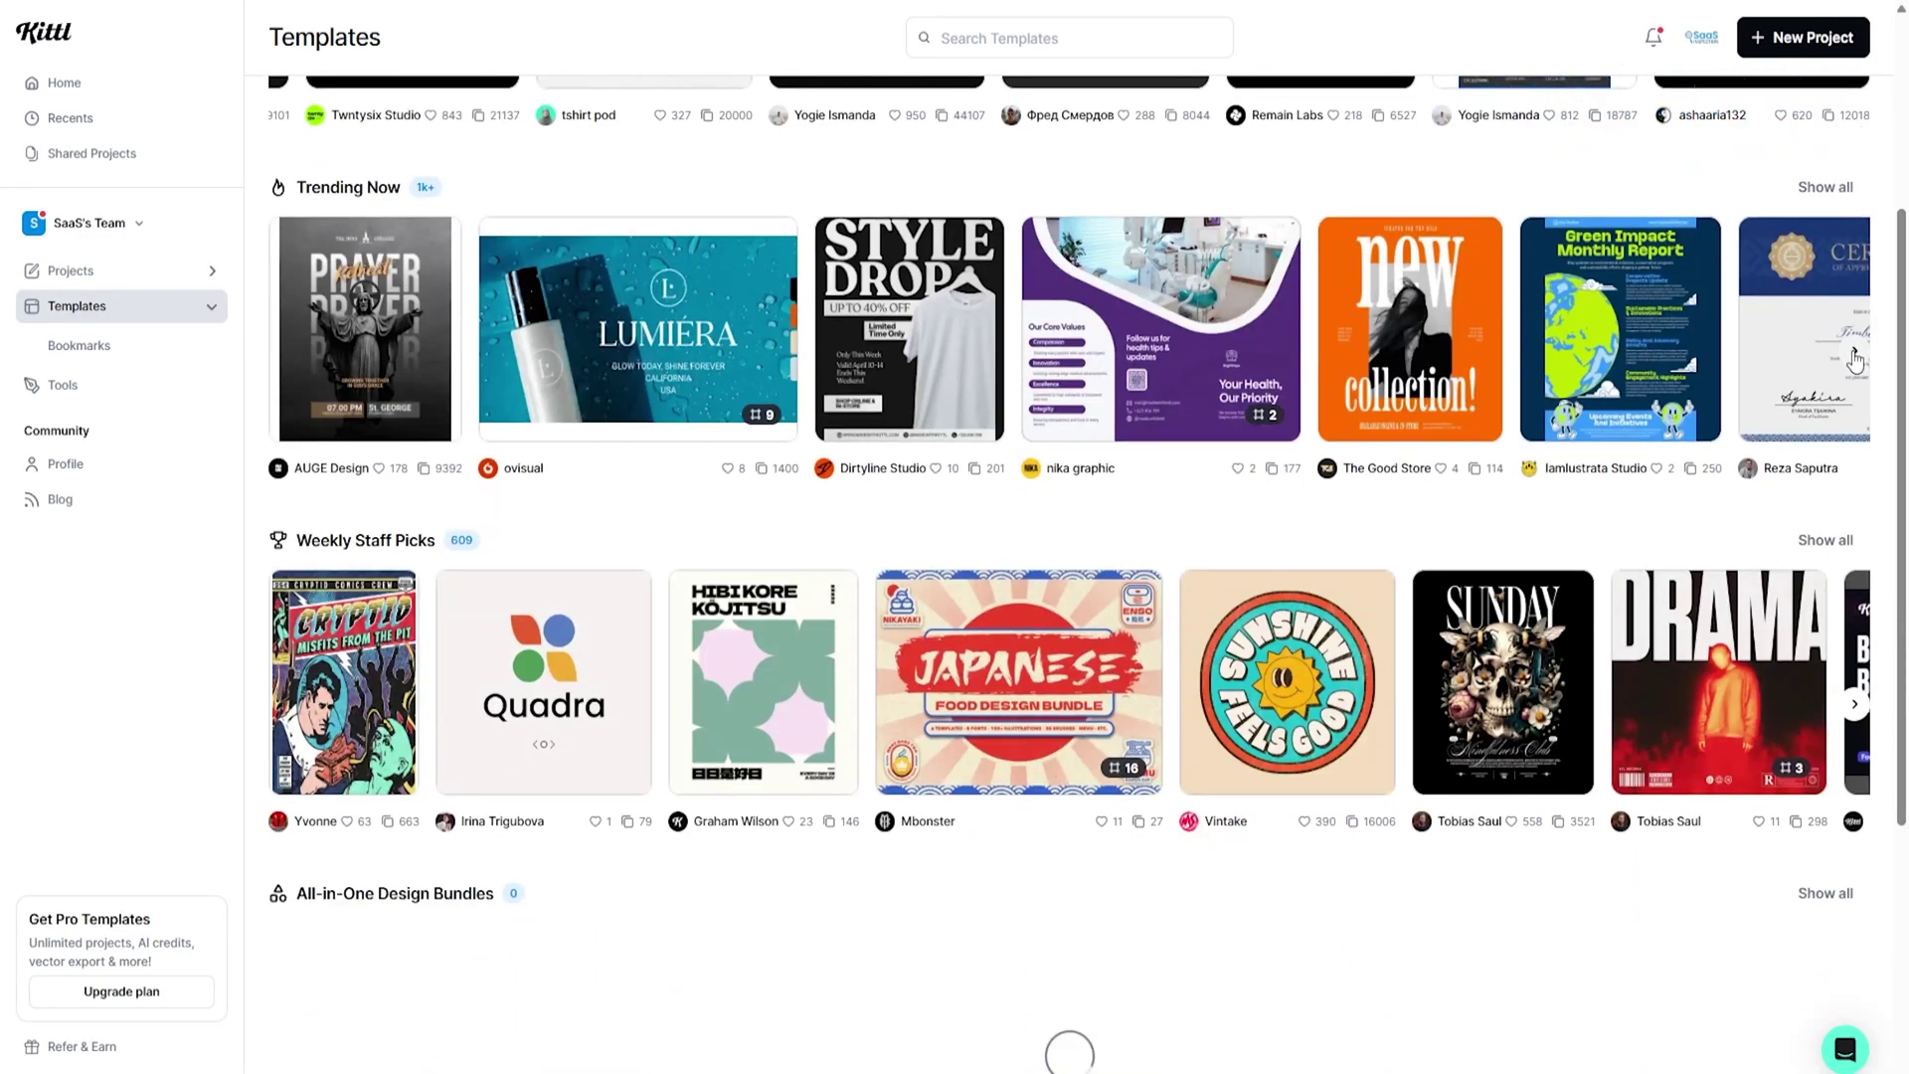
pyautogui.click(1854, 356)
pyautogui.click(1854, 356)
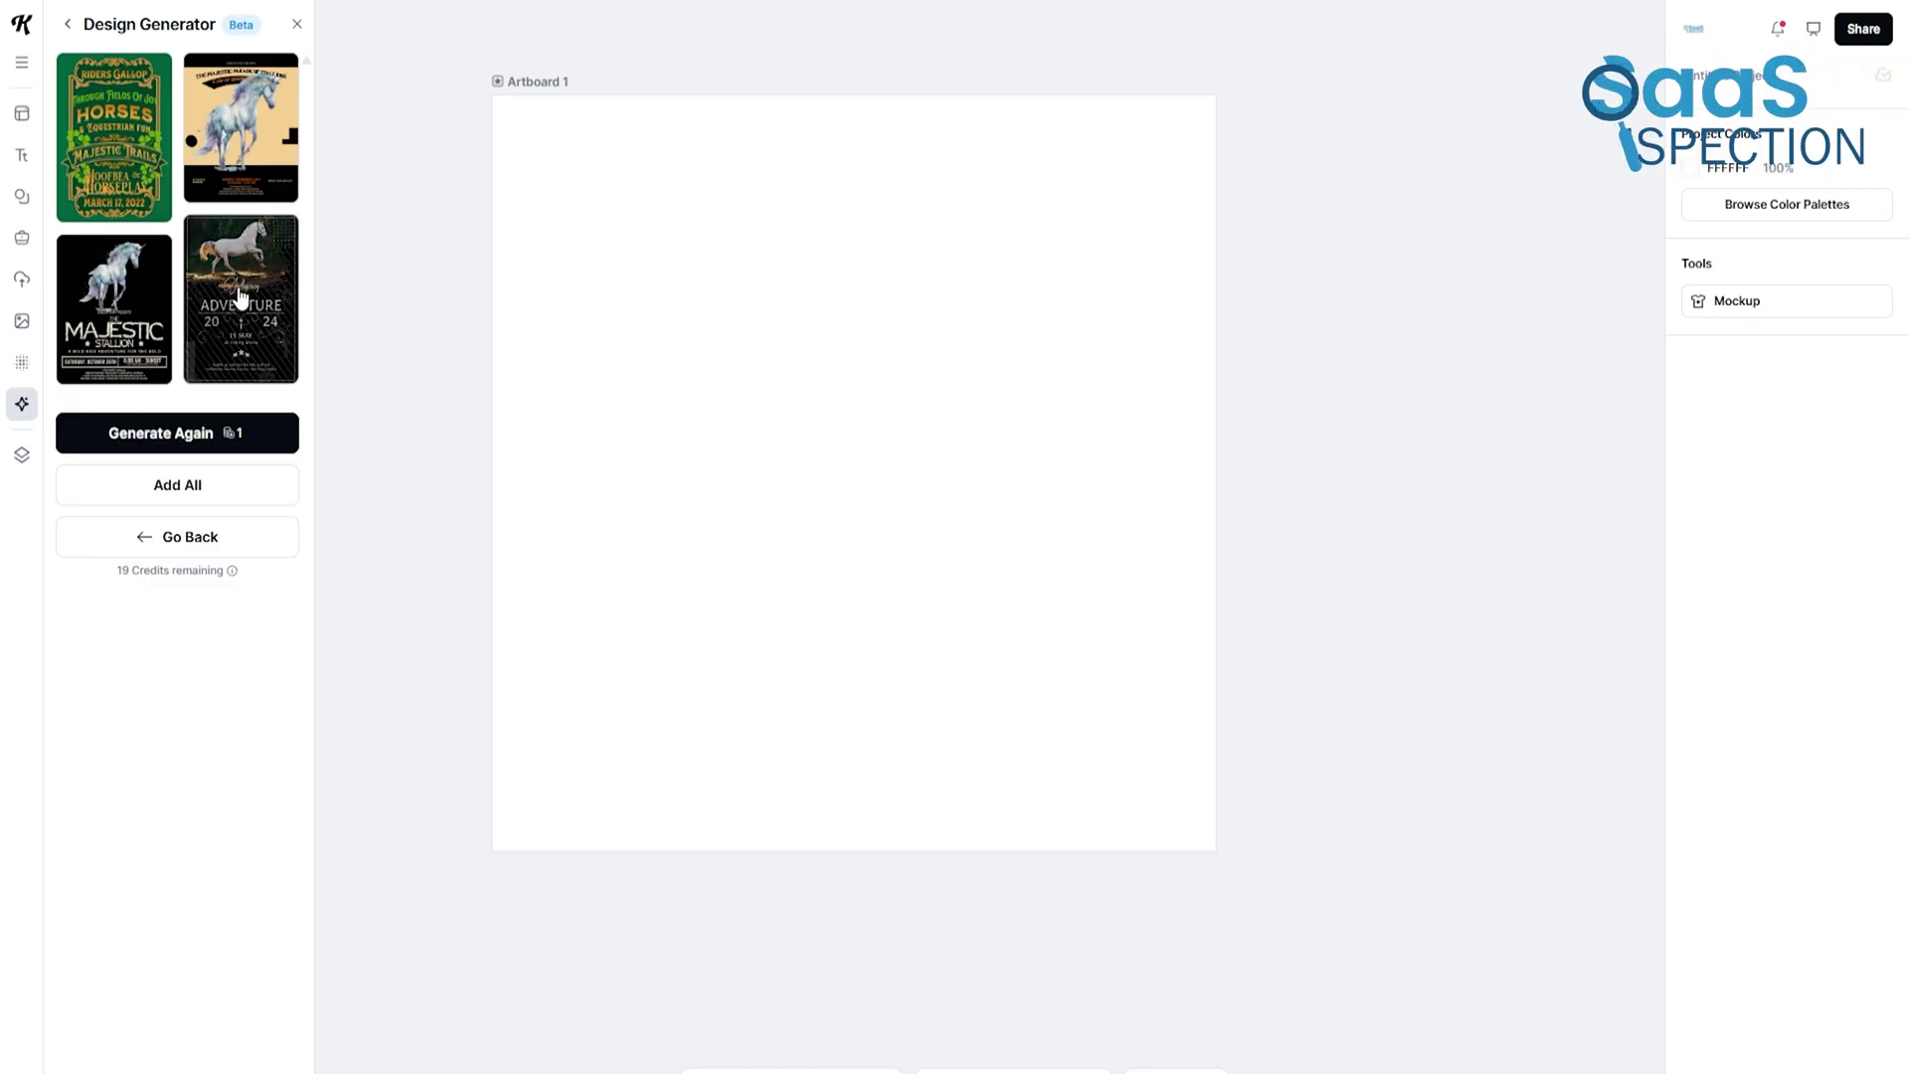
# Add the Adventure 2024 horse poster to the artboard and reposition its Galloping text.
pyautogui.click(240, 298)
pyautogui.click(868, 482)
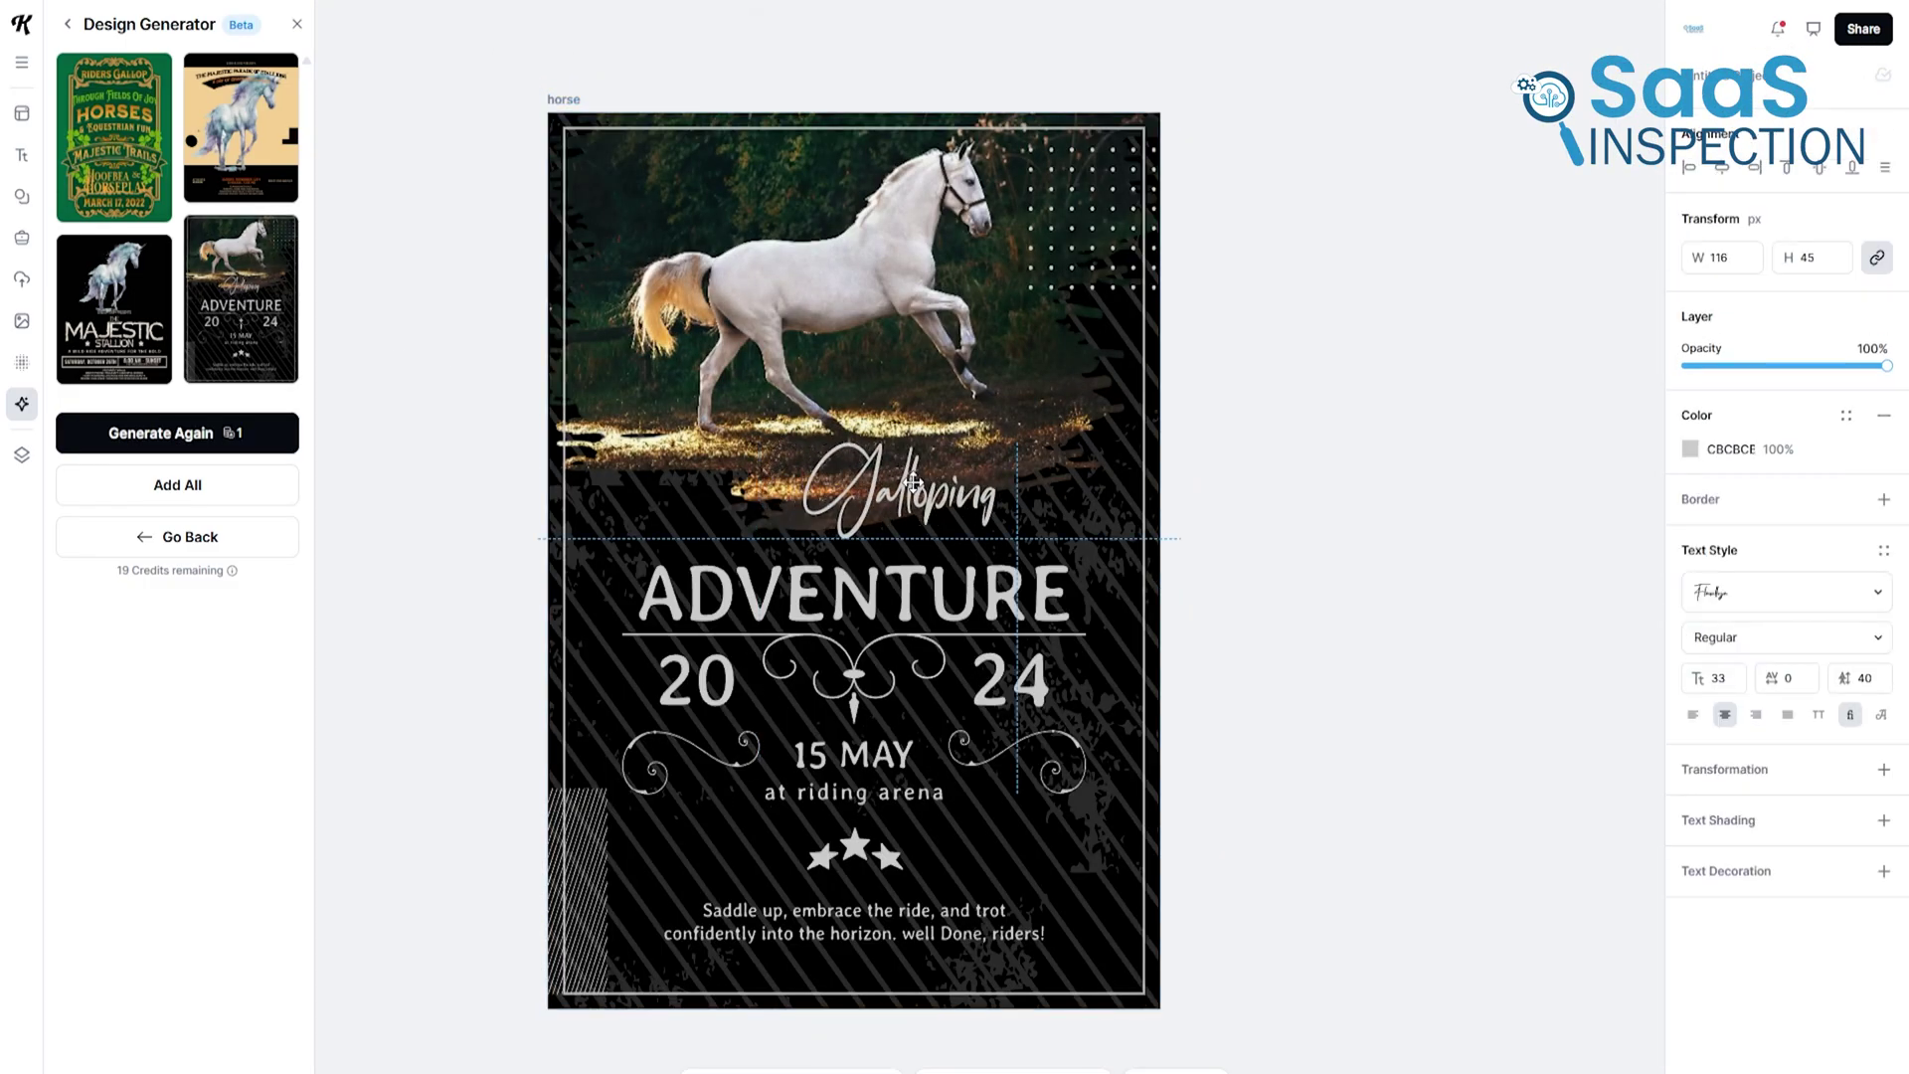
pyautogui.moveTo(865, 485); pyautogui.dragTo(832, 488)
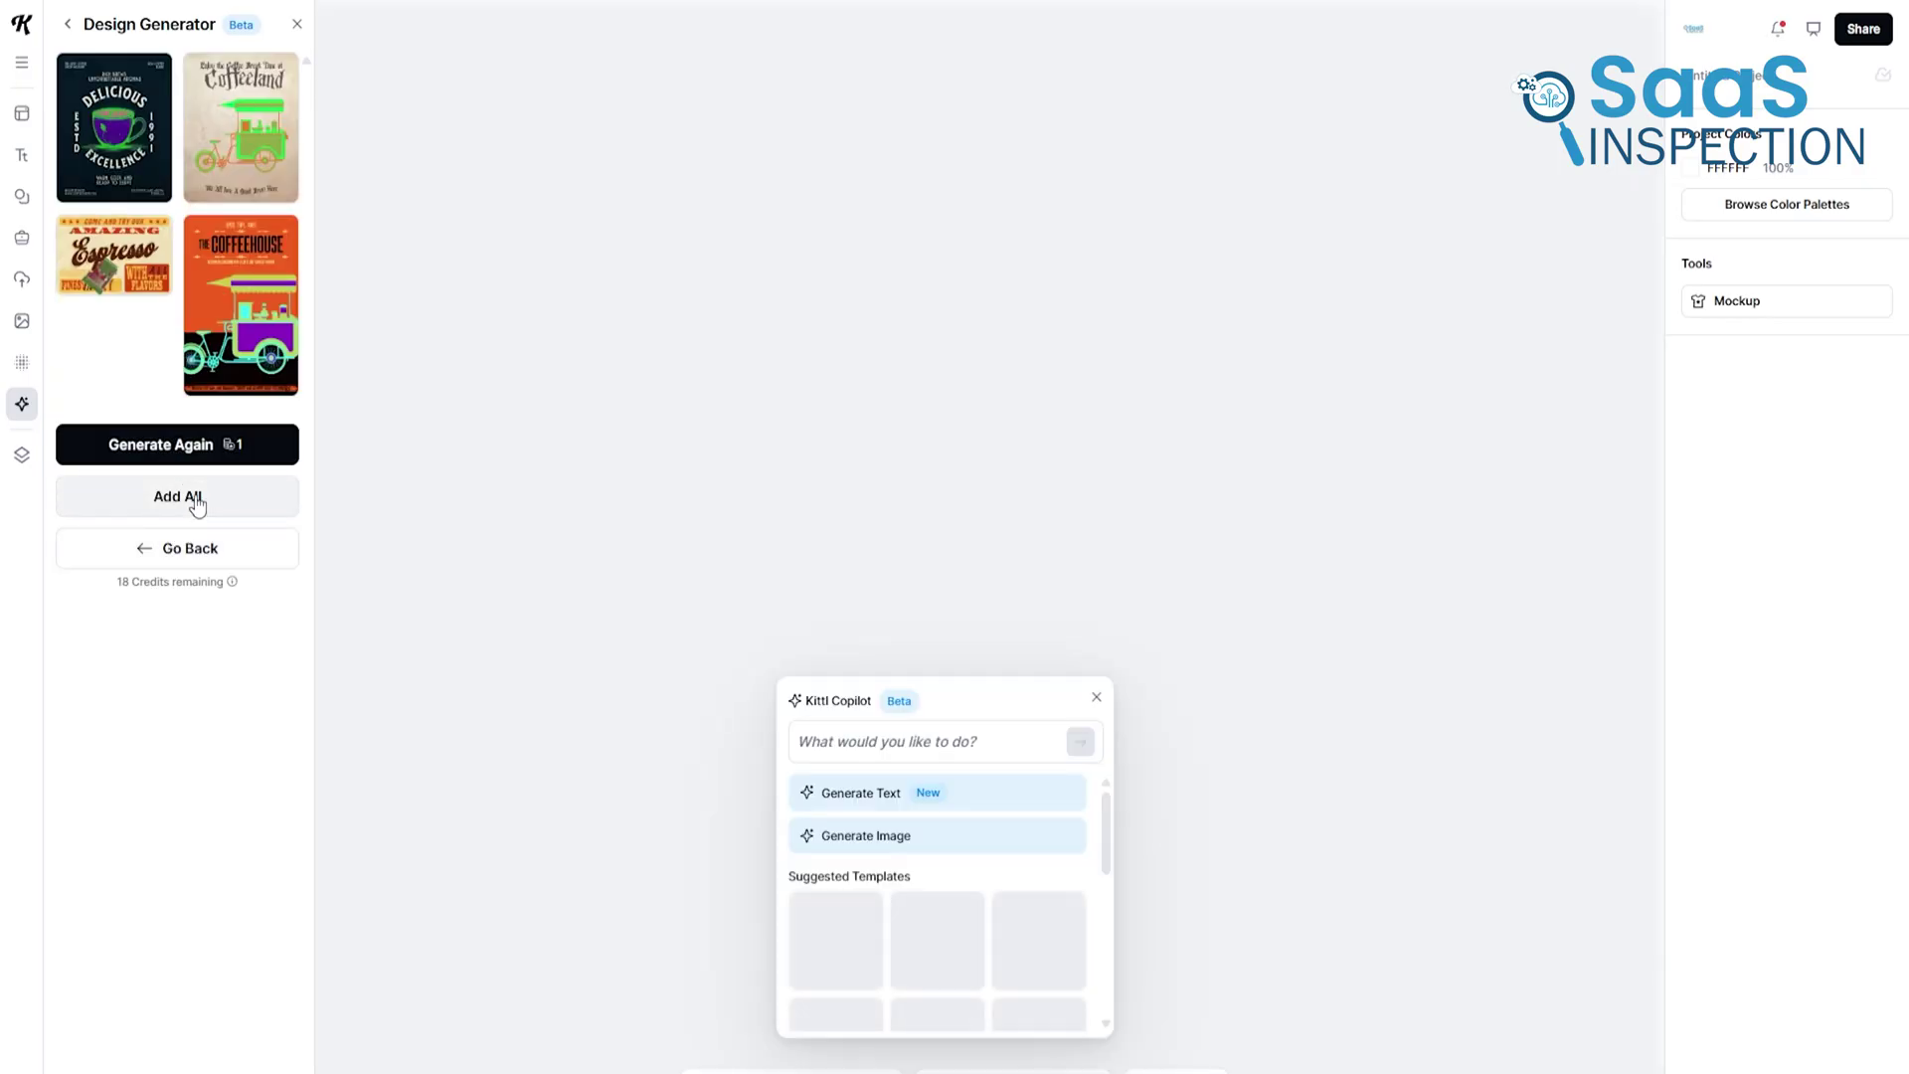
# Add the four coffee designs to the canvas, nudging the coffee cup and the 1991 date.
pyautogui.click(178, 495)
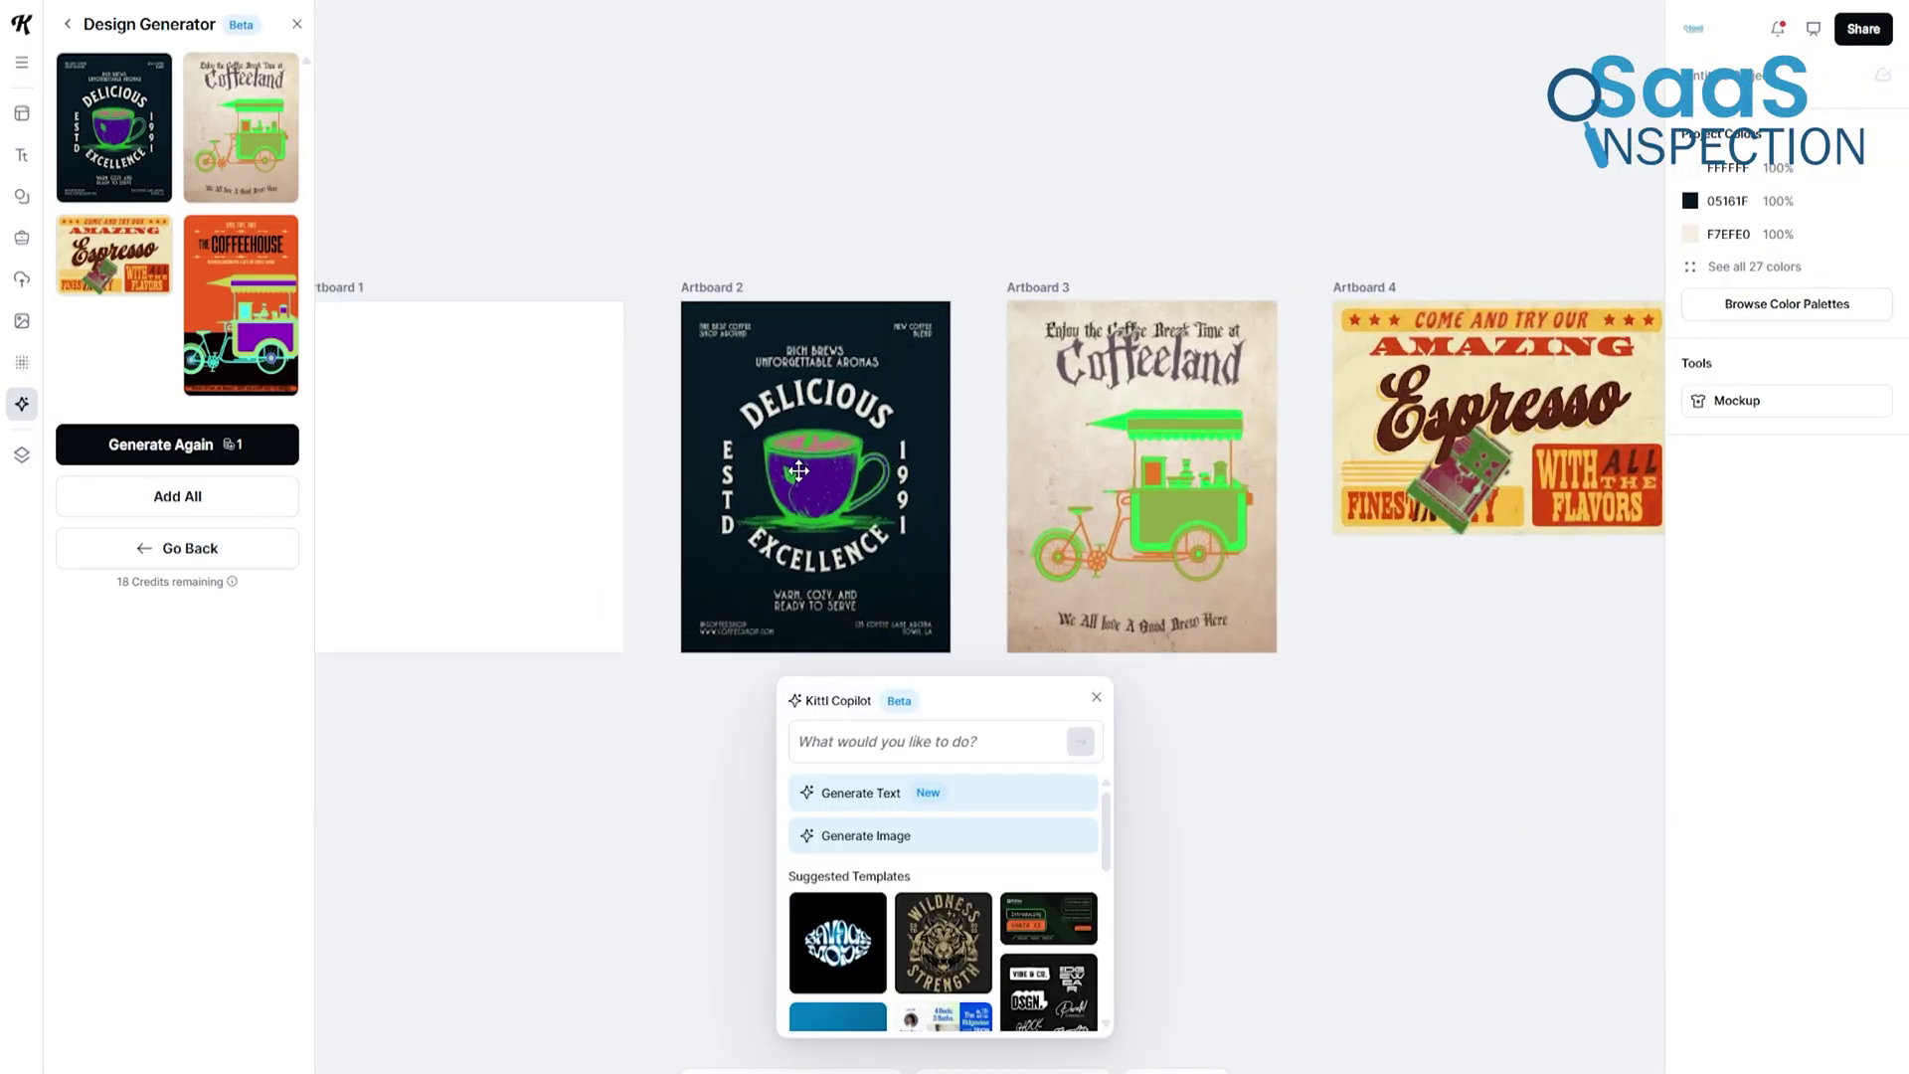
pyautogui.scroll(2, 799, 473)
pyautogui.scroll(2, 798, 471)
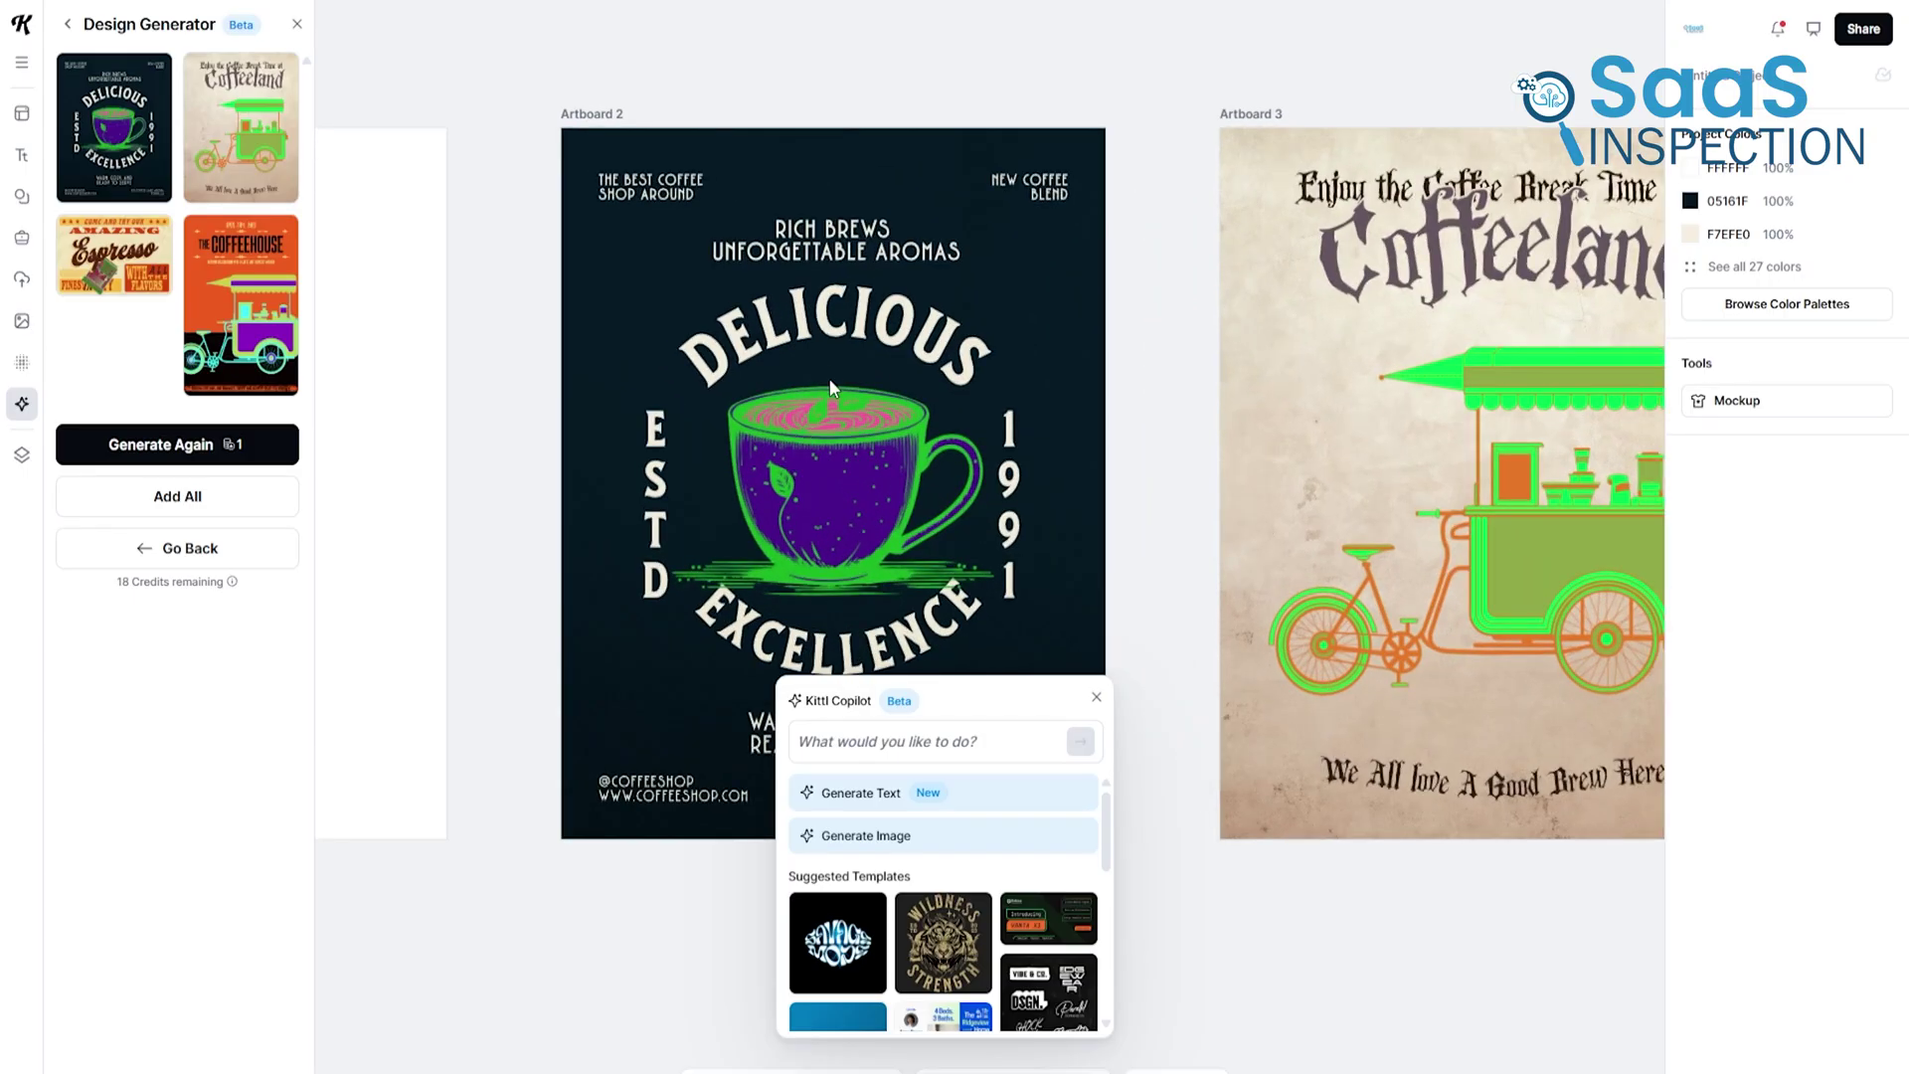
pyautogui.click(862, 474)
pyautogui.moveTo(843, 499); pyautogui.dragTo(857, 486)
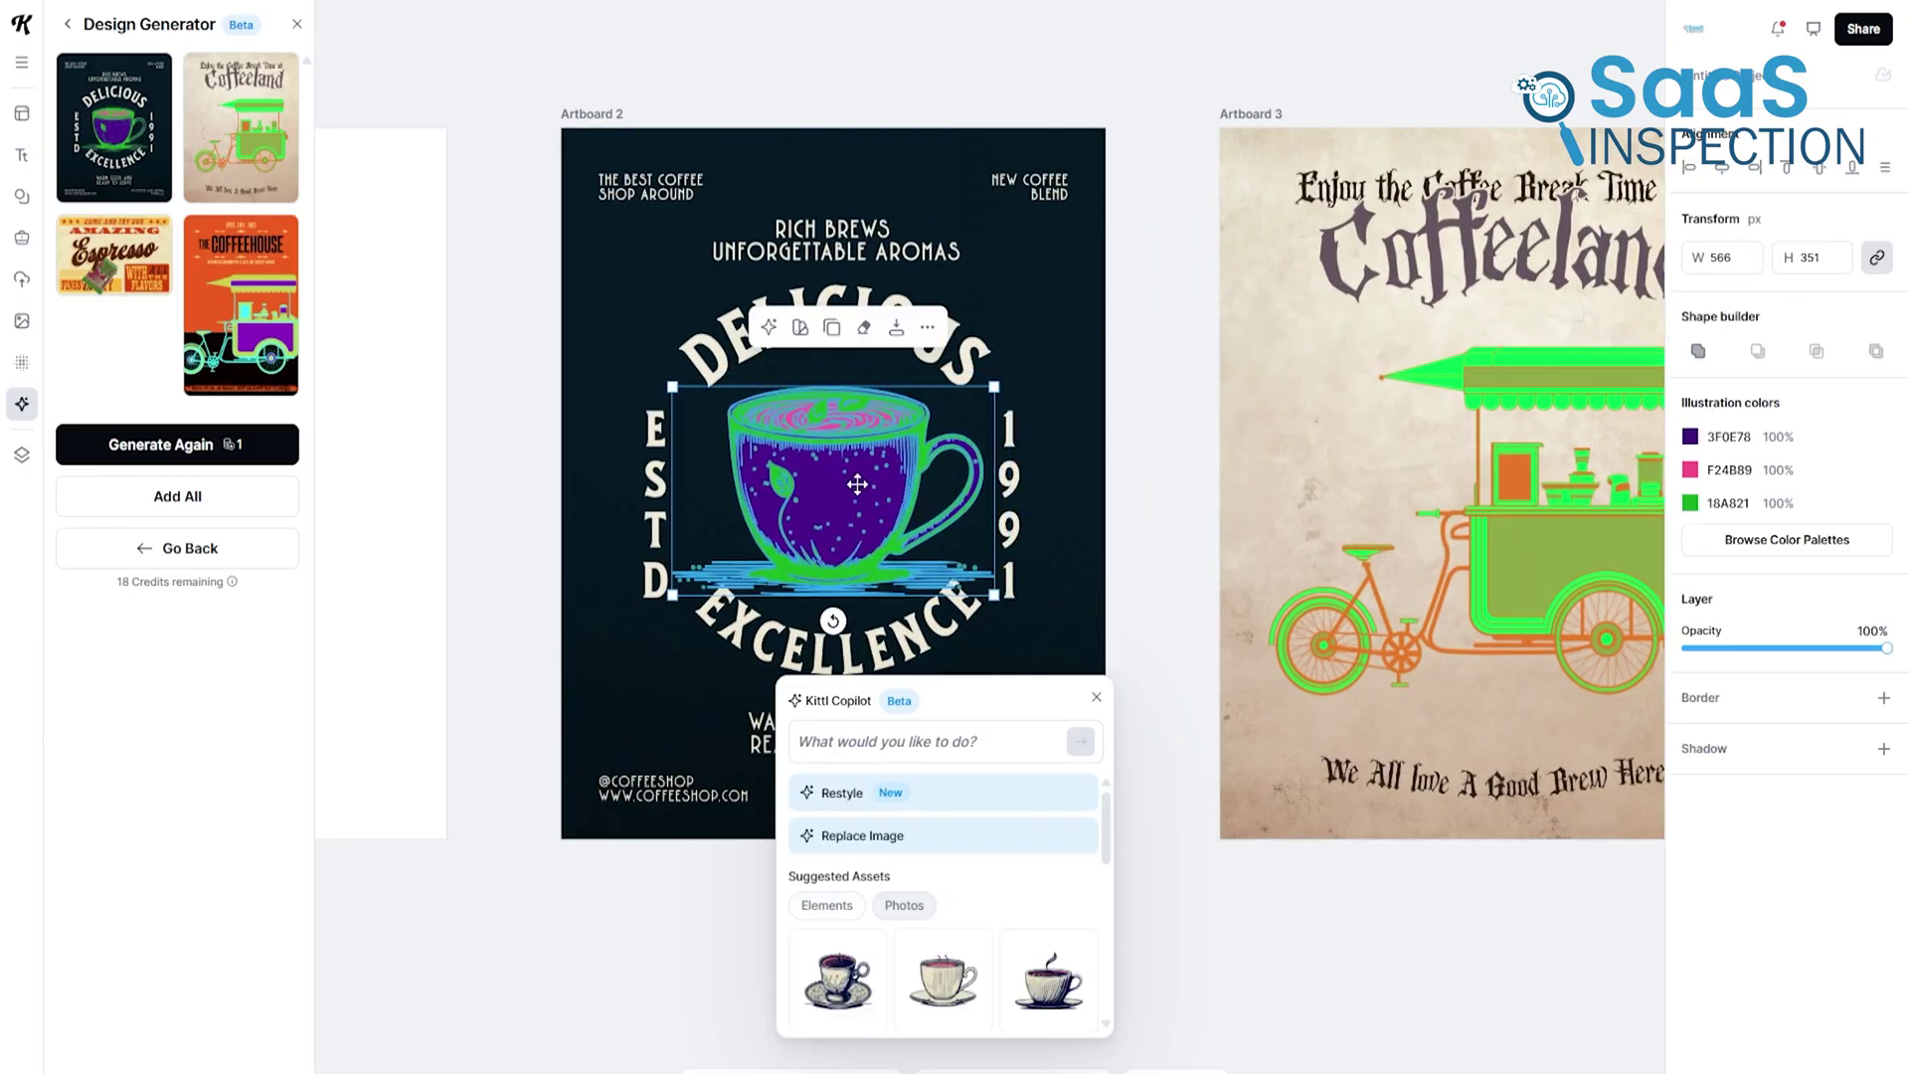
pyautogui.click(1018, 478)
pyautogui.moveTo(1017, 480); pyautogui.dragTo(1043, 489)
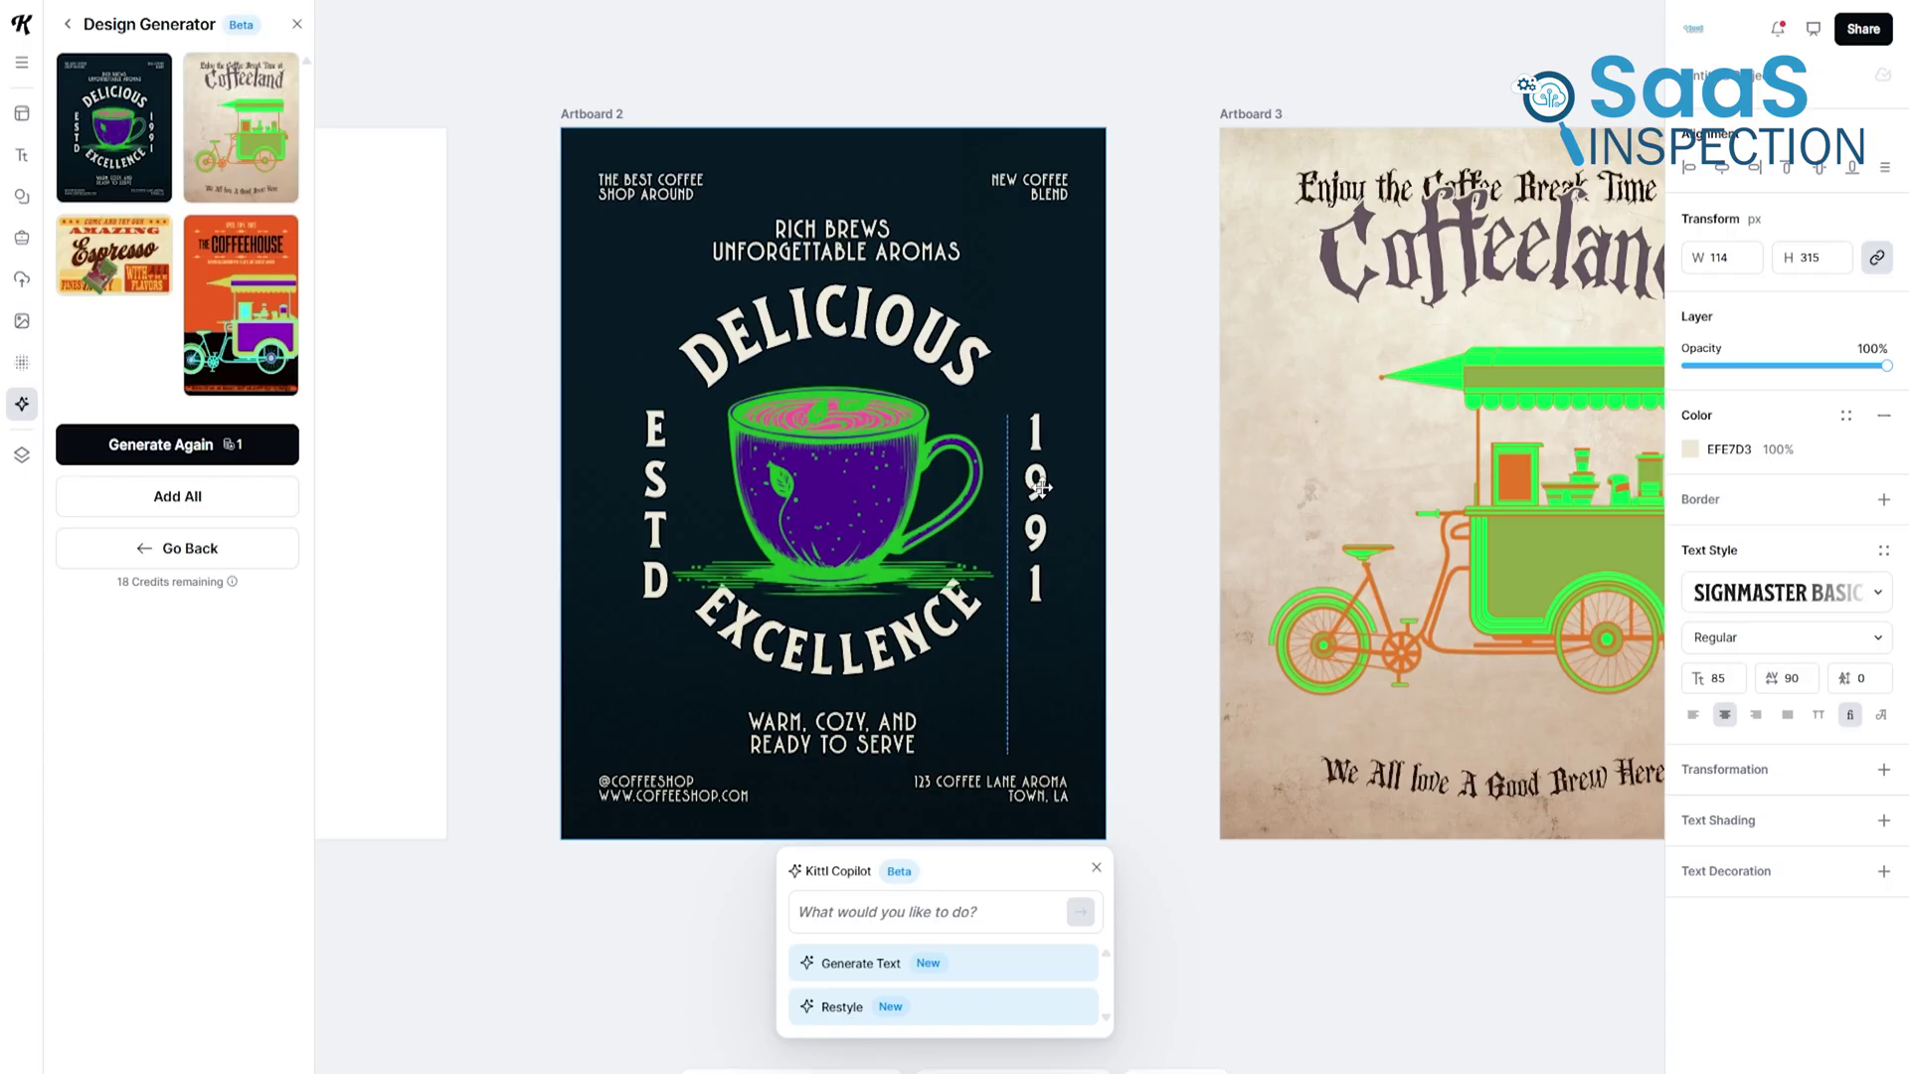
# Move the Coffeeland cart slightly up and close the copilot assistant.
pyautogui.moveTo(1337, 594); pyautogui.dragTo(791, 572)
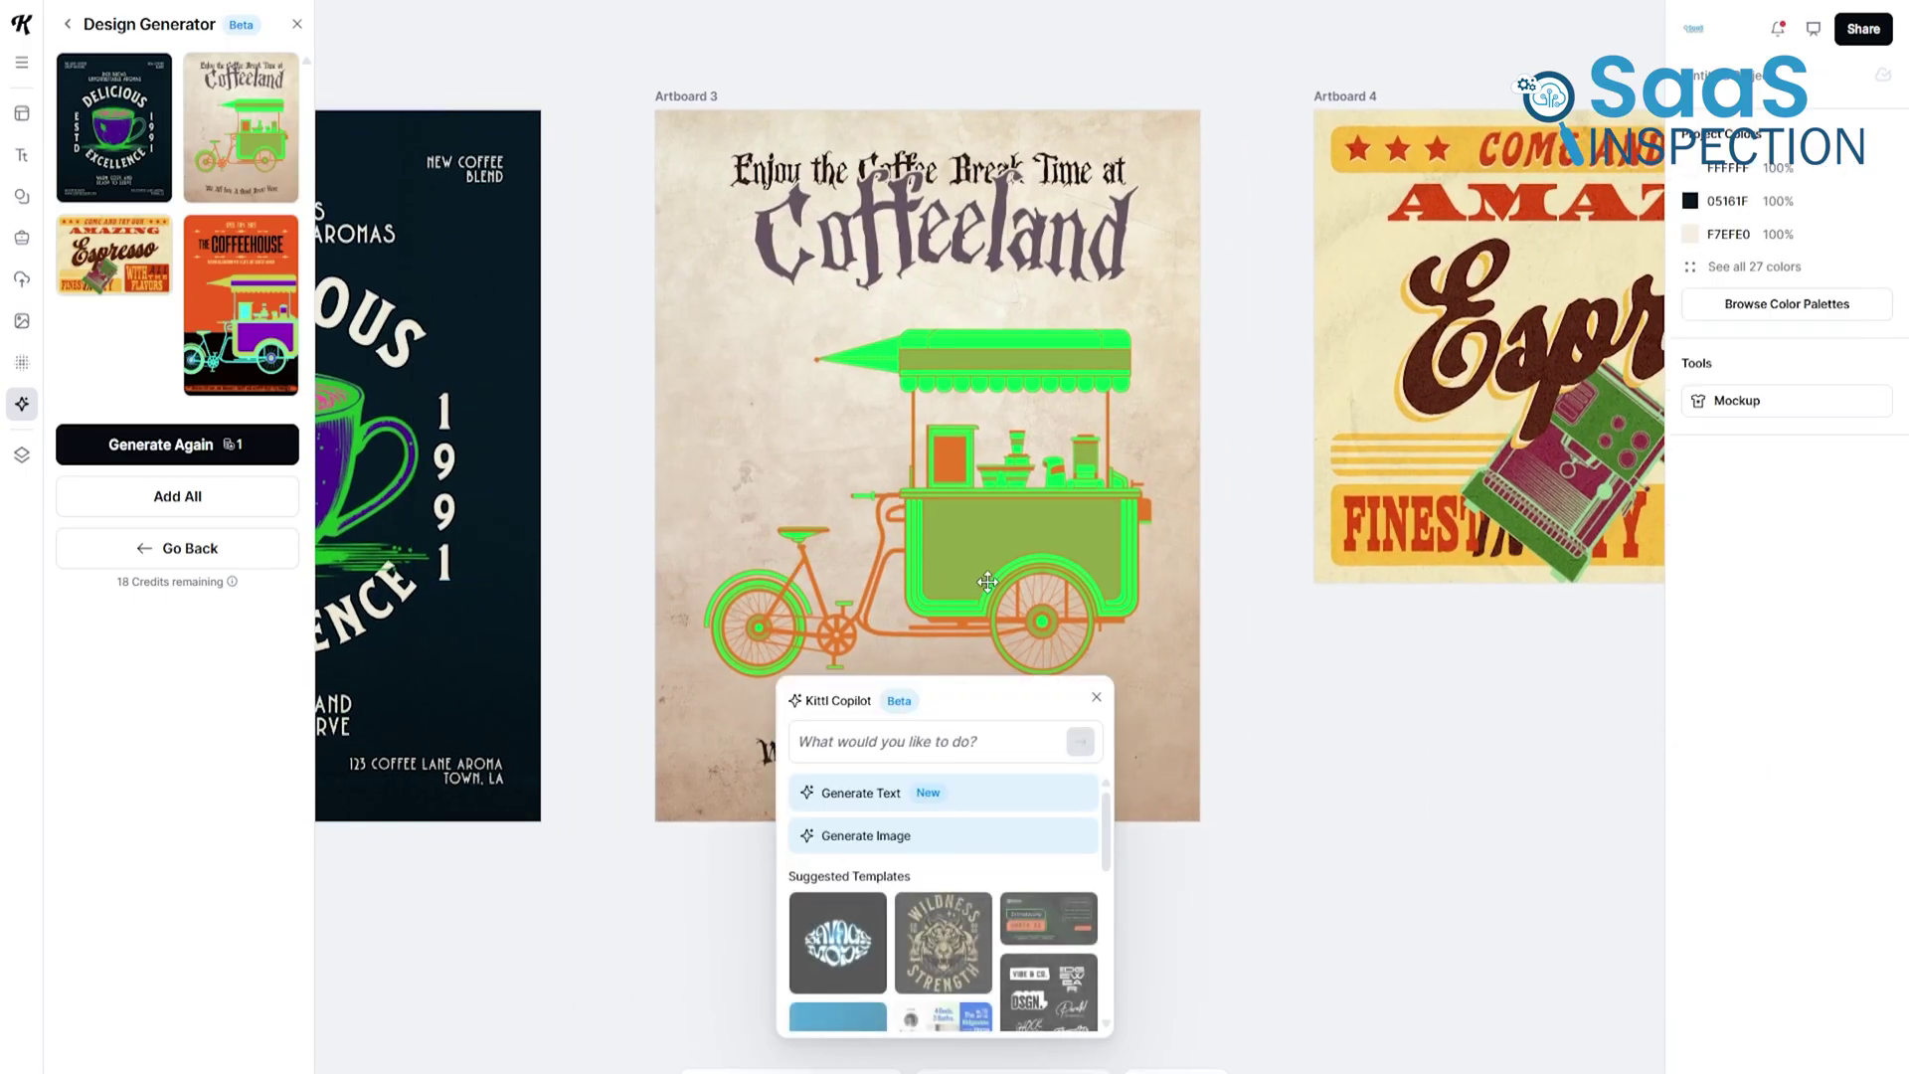
pyautogui.click(1042, 638)
pyautogui.click(1096, 697)
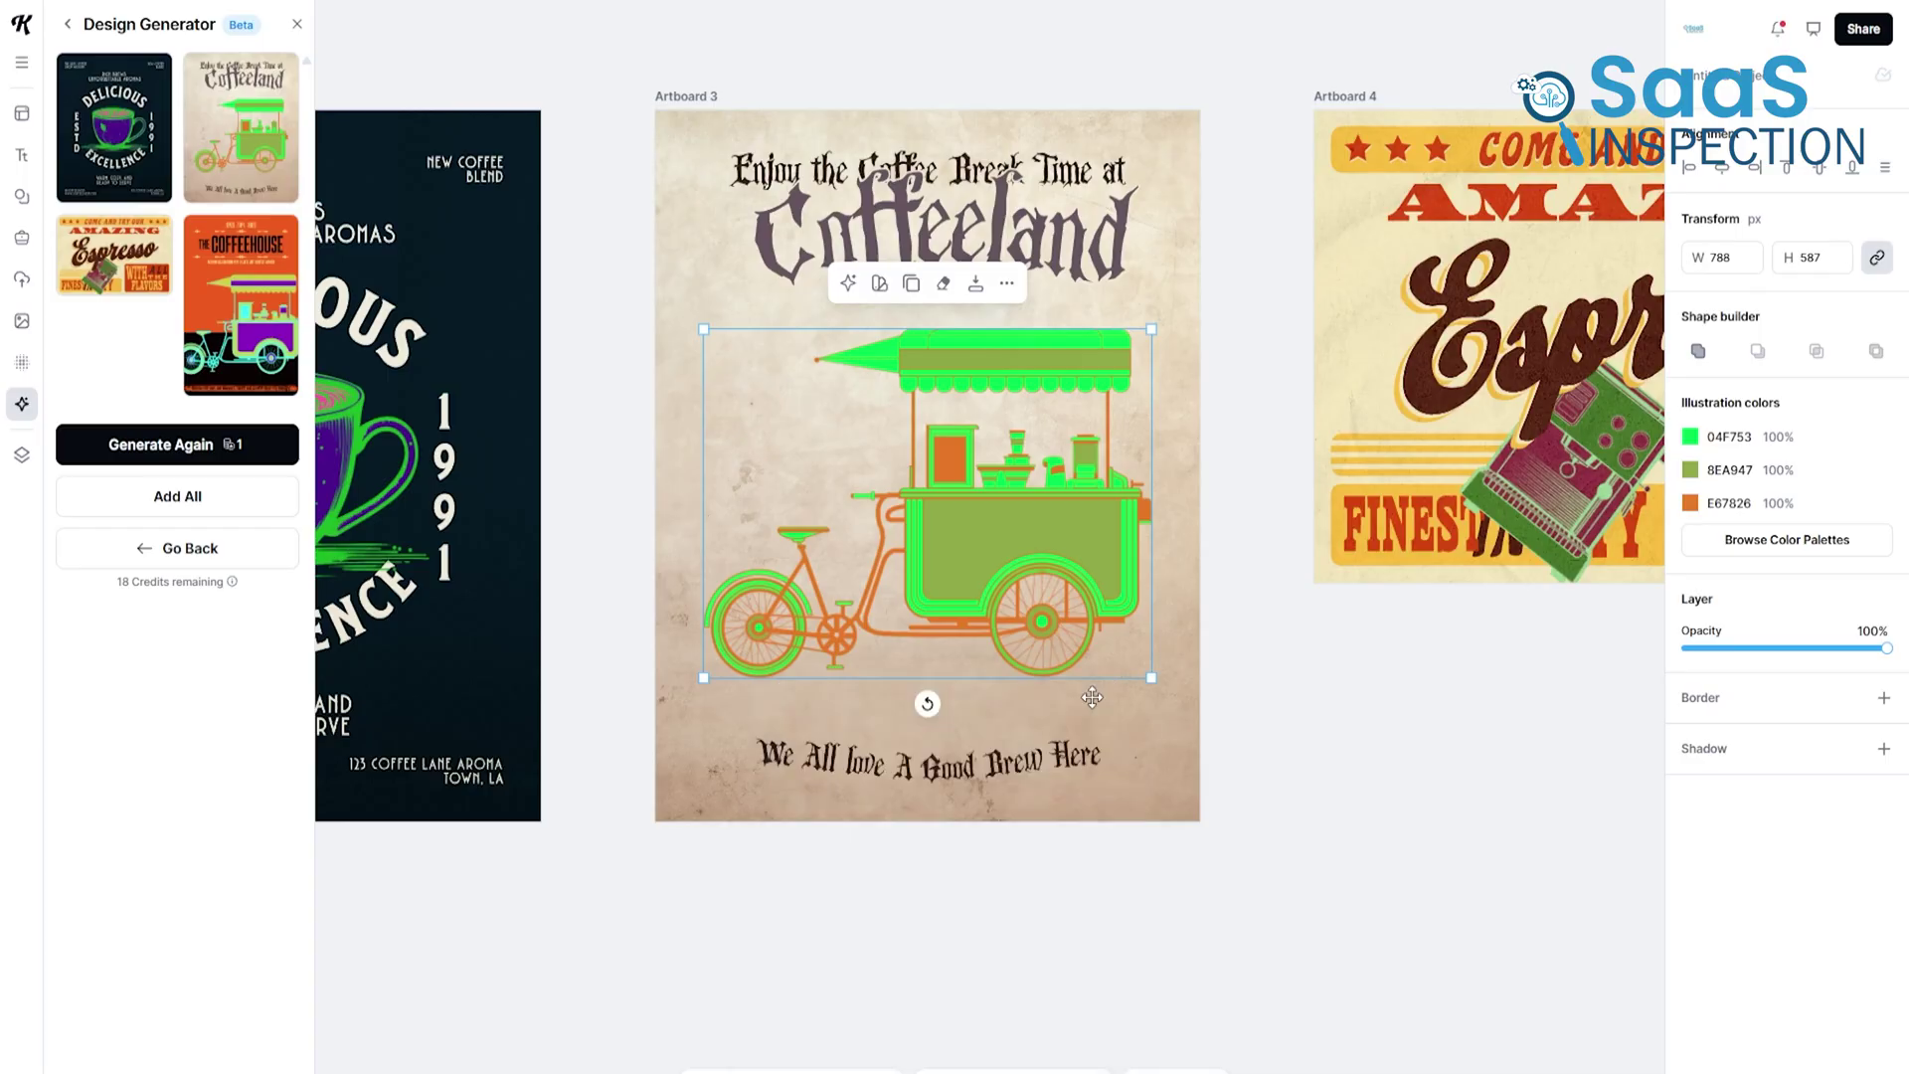
pyautogui.moveTo(1030, 596)
pyautogui.mouseDown()
pyautogui.moveTo(1052, 561)
pyautogui.moveTo(1023, 570)
pyautogui.mouseUp()
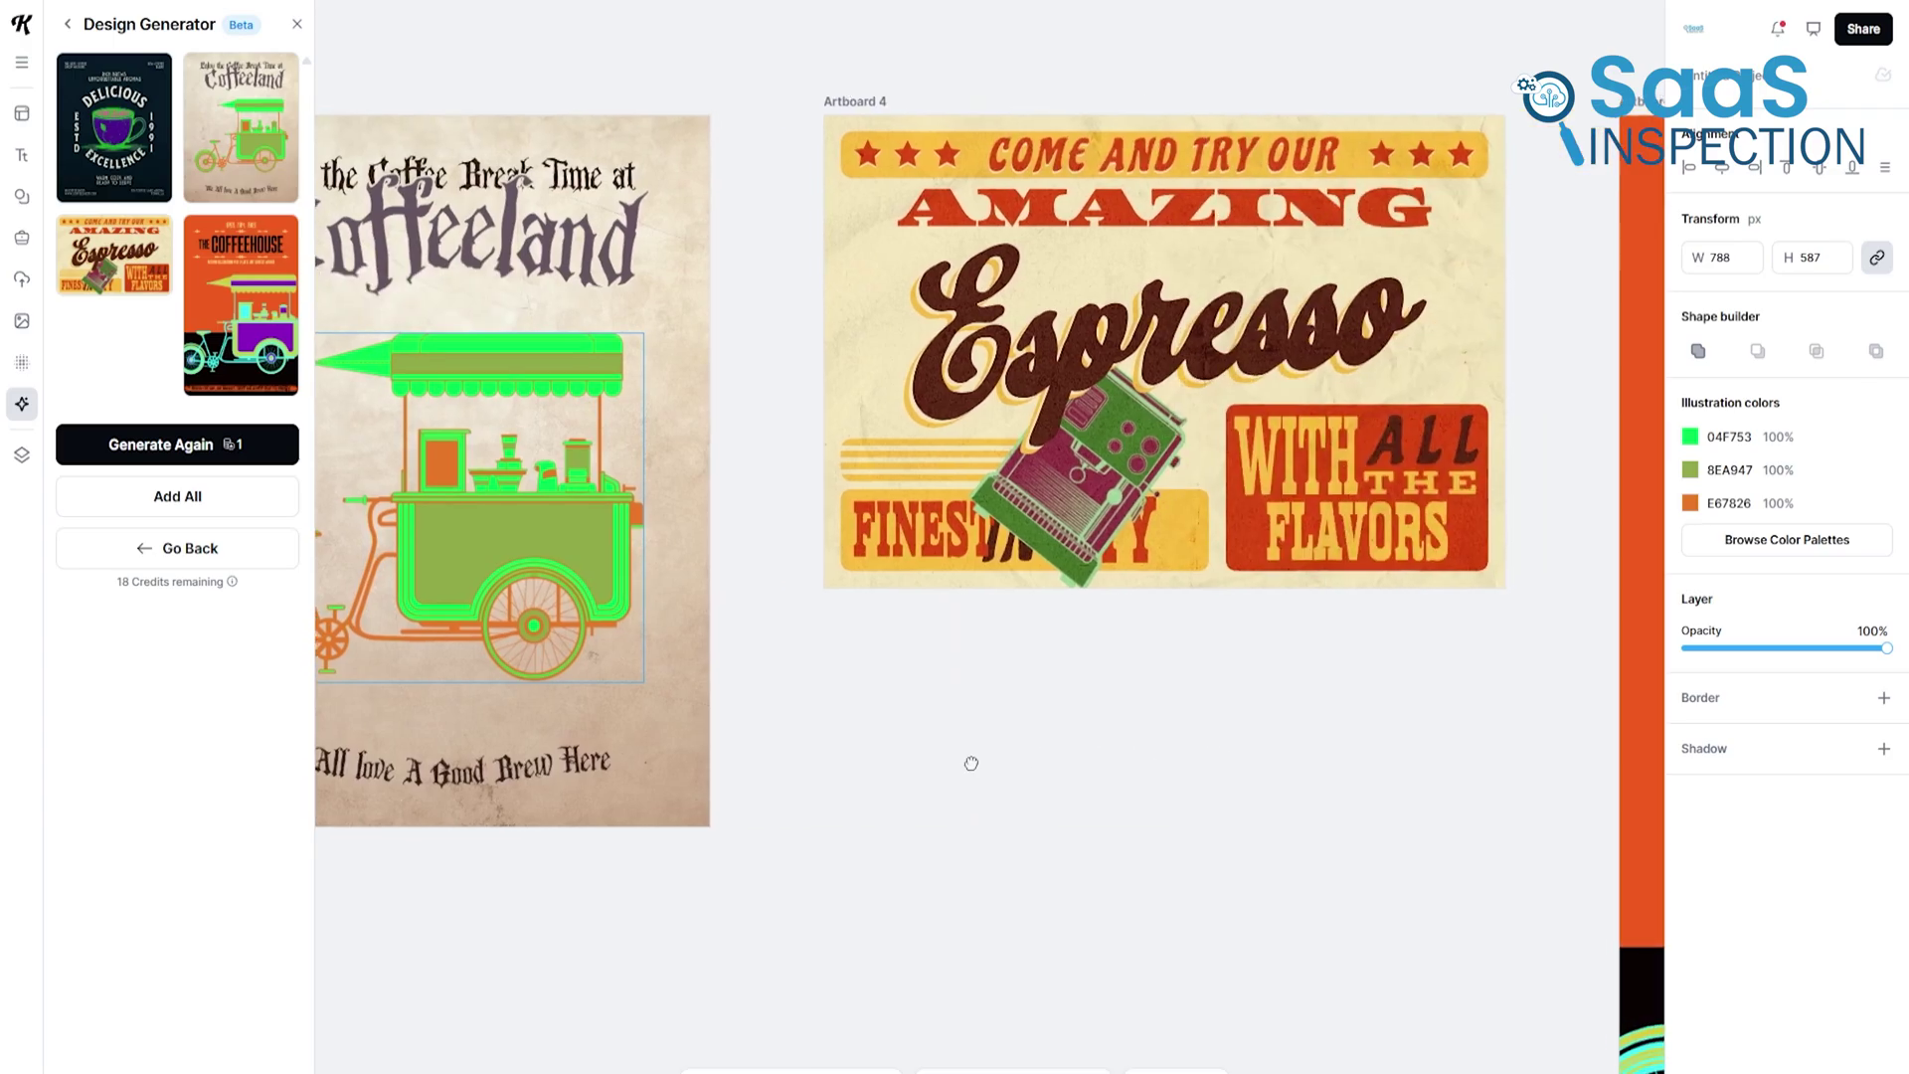
# Lower the espresso machine and shift the Coffeehouse cart up and left.
pyautogui.moveTo(1414, 775); pyautogui.dragTo(911, 790)
pyautogui.moveTo(1028, 493); pyautogui.dragTo(1033, 525)
pyautogui.moveTo(1312, 672); pyautogui.dragTo(494, 561)
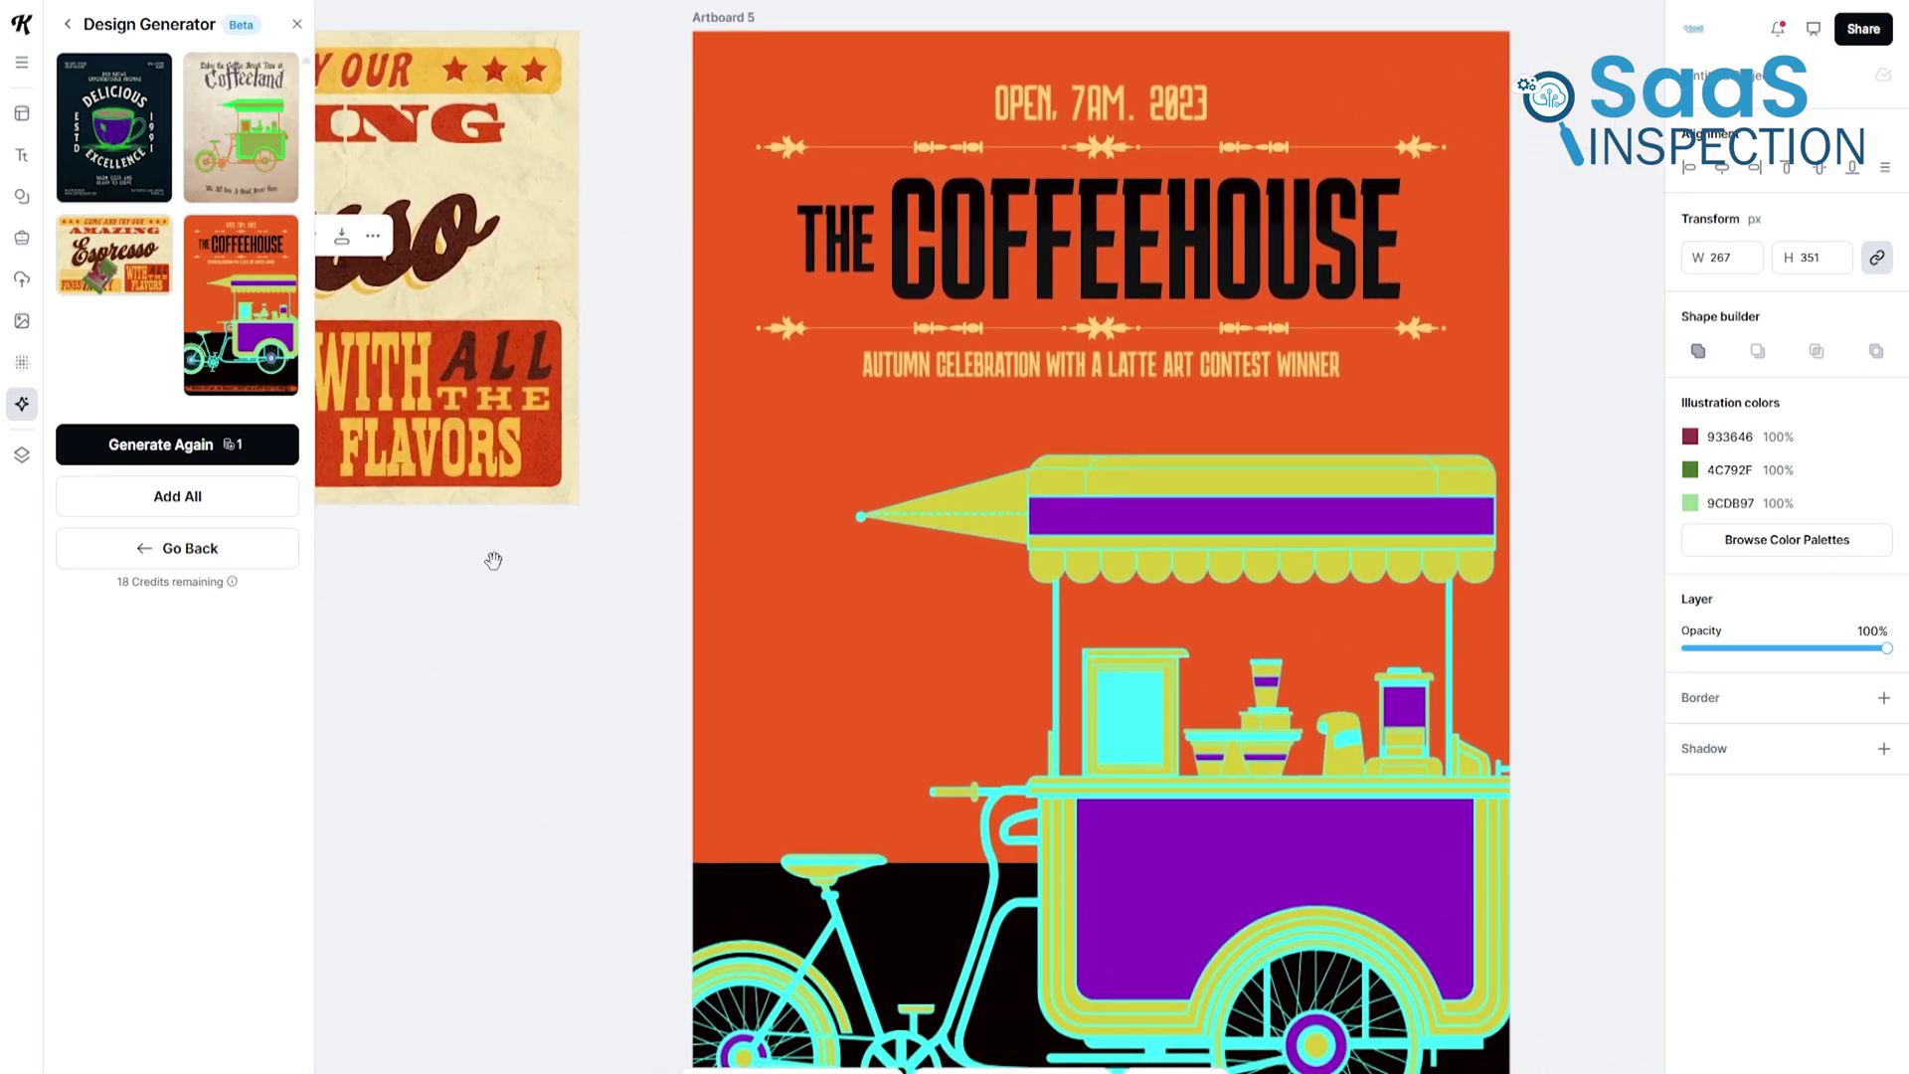
pyautogui.scroll(-3, 1111, 648)
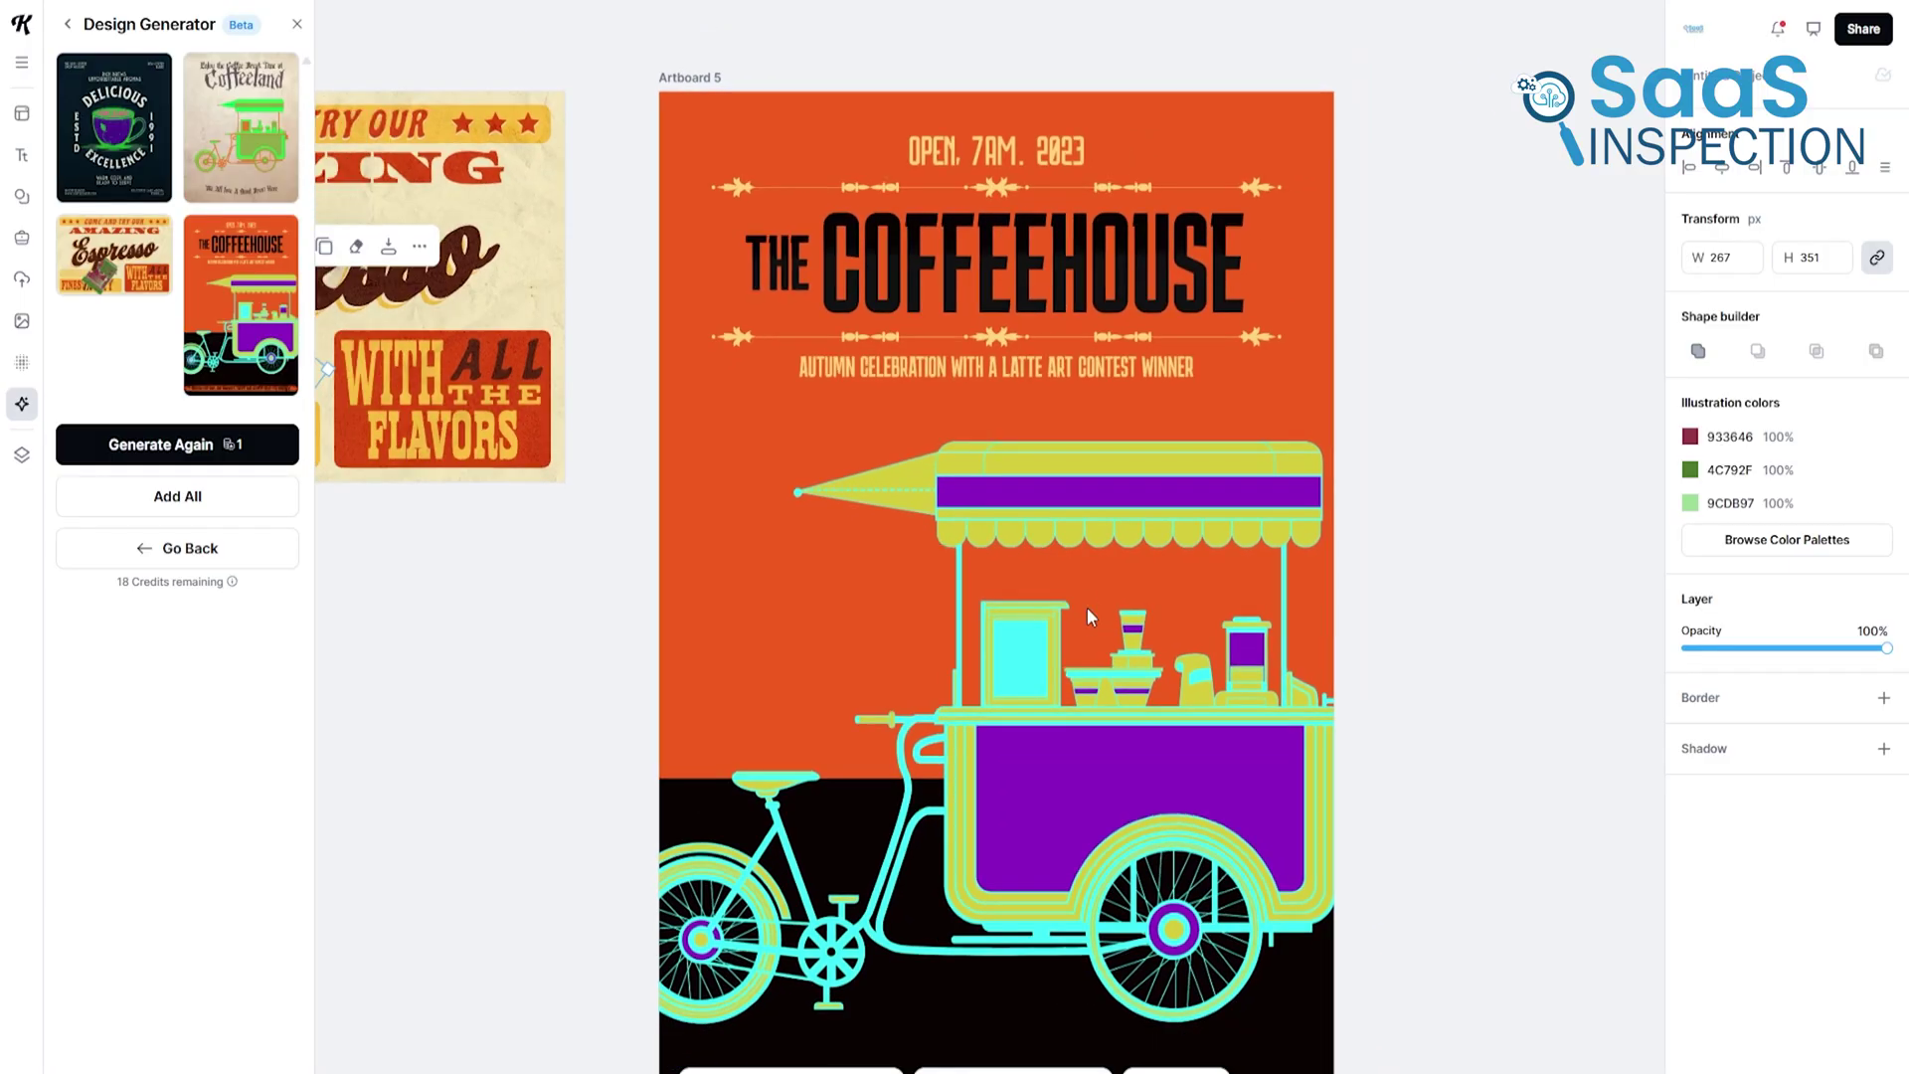
pyautogui.scroll(-2, 1087, 608)
pyautogui.moveTo(1045, 641)
pyautogui.mouseDown()
pyautogui.moveTo(996, 614)
pyautogui.moveTo(1011, 632)
pyautogui.mouseUp()
pyautogui.click(1398, 461)
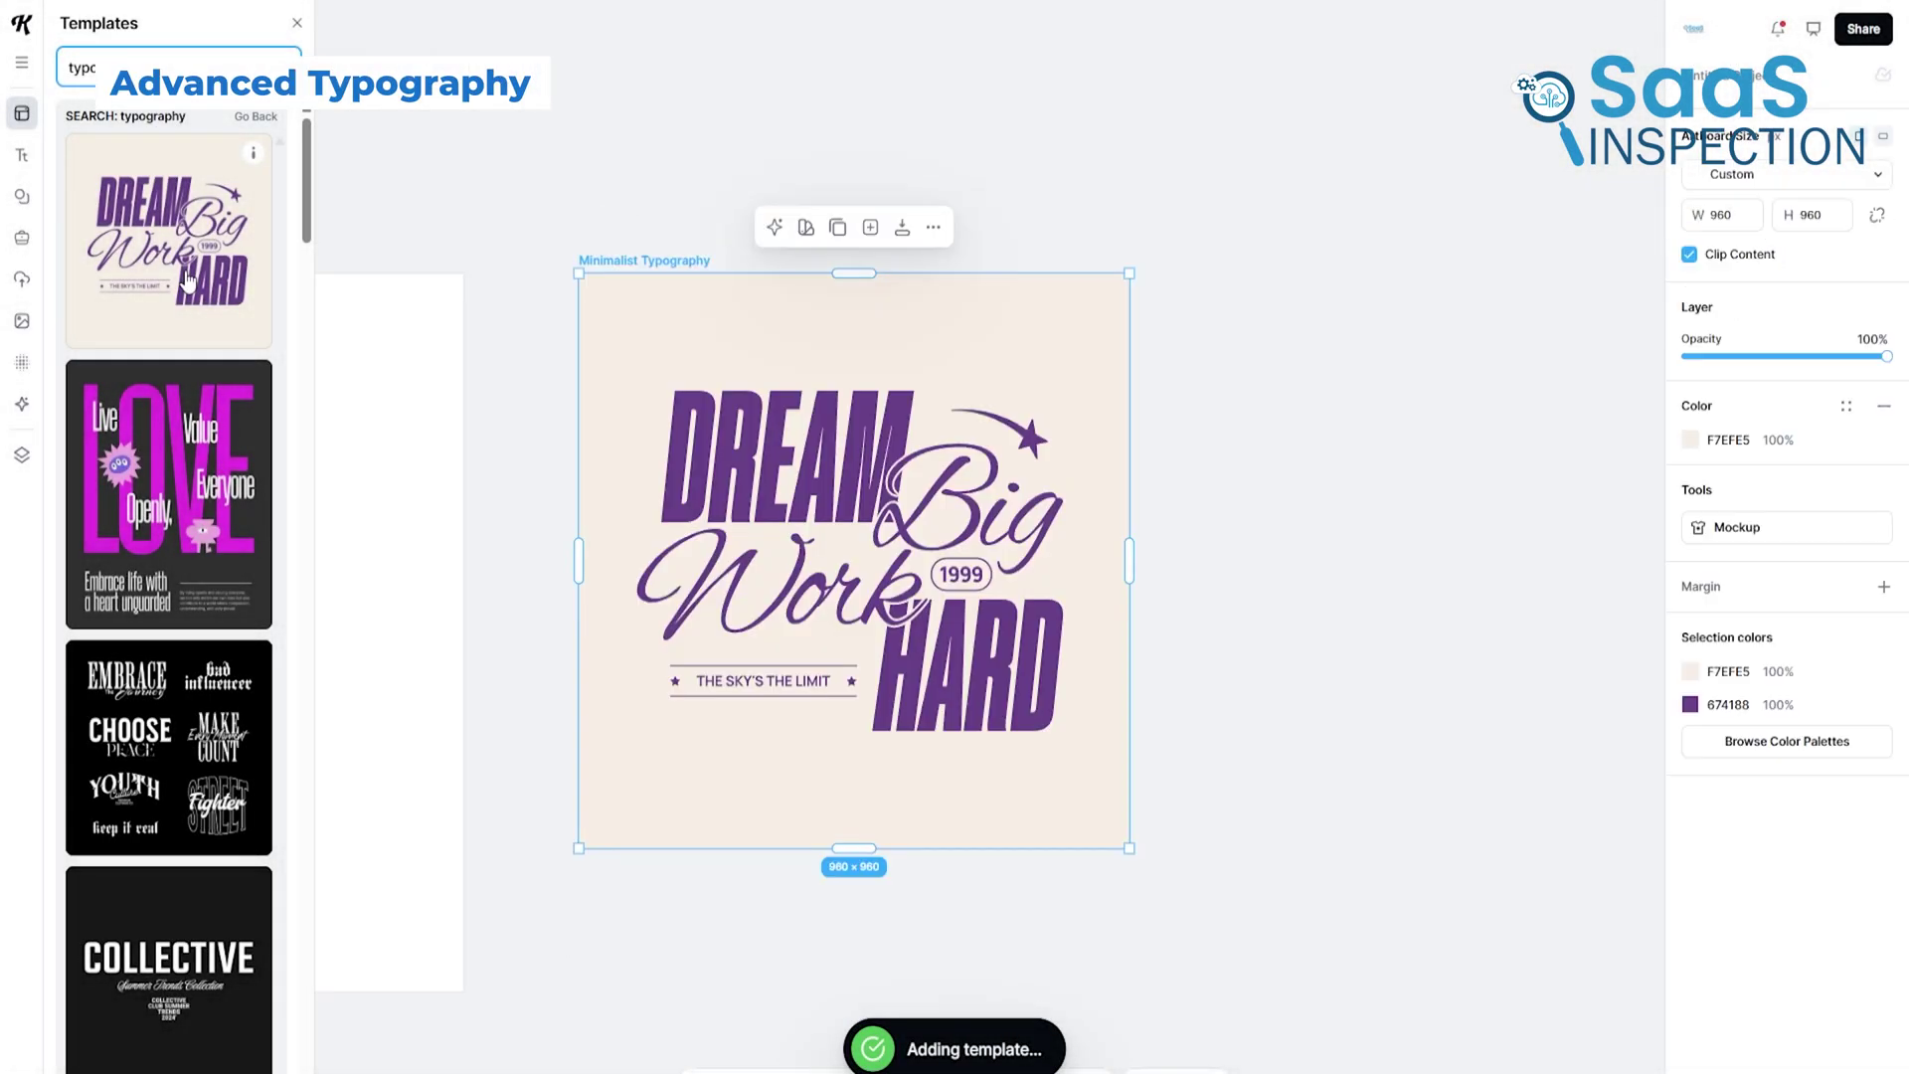
# Reposition the lettering group and apply the Distort warp to DREAM.
pyautogui.click(831, 601)
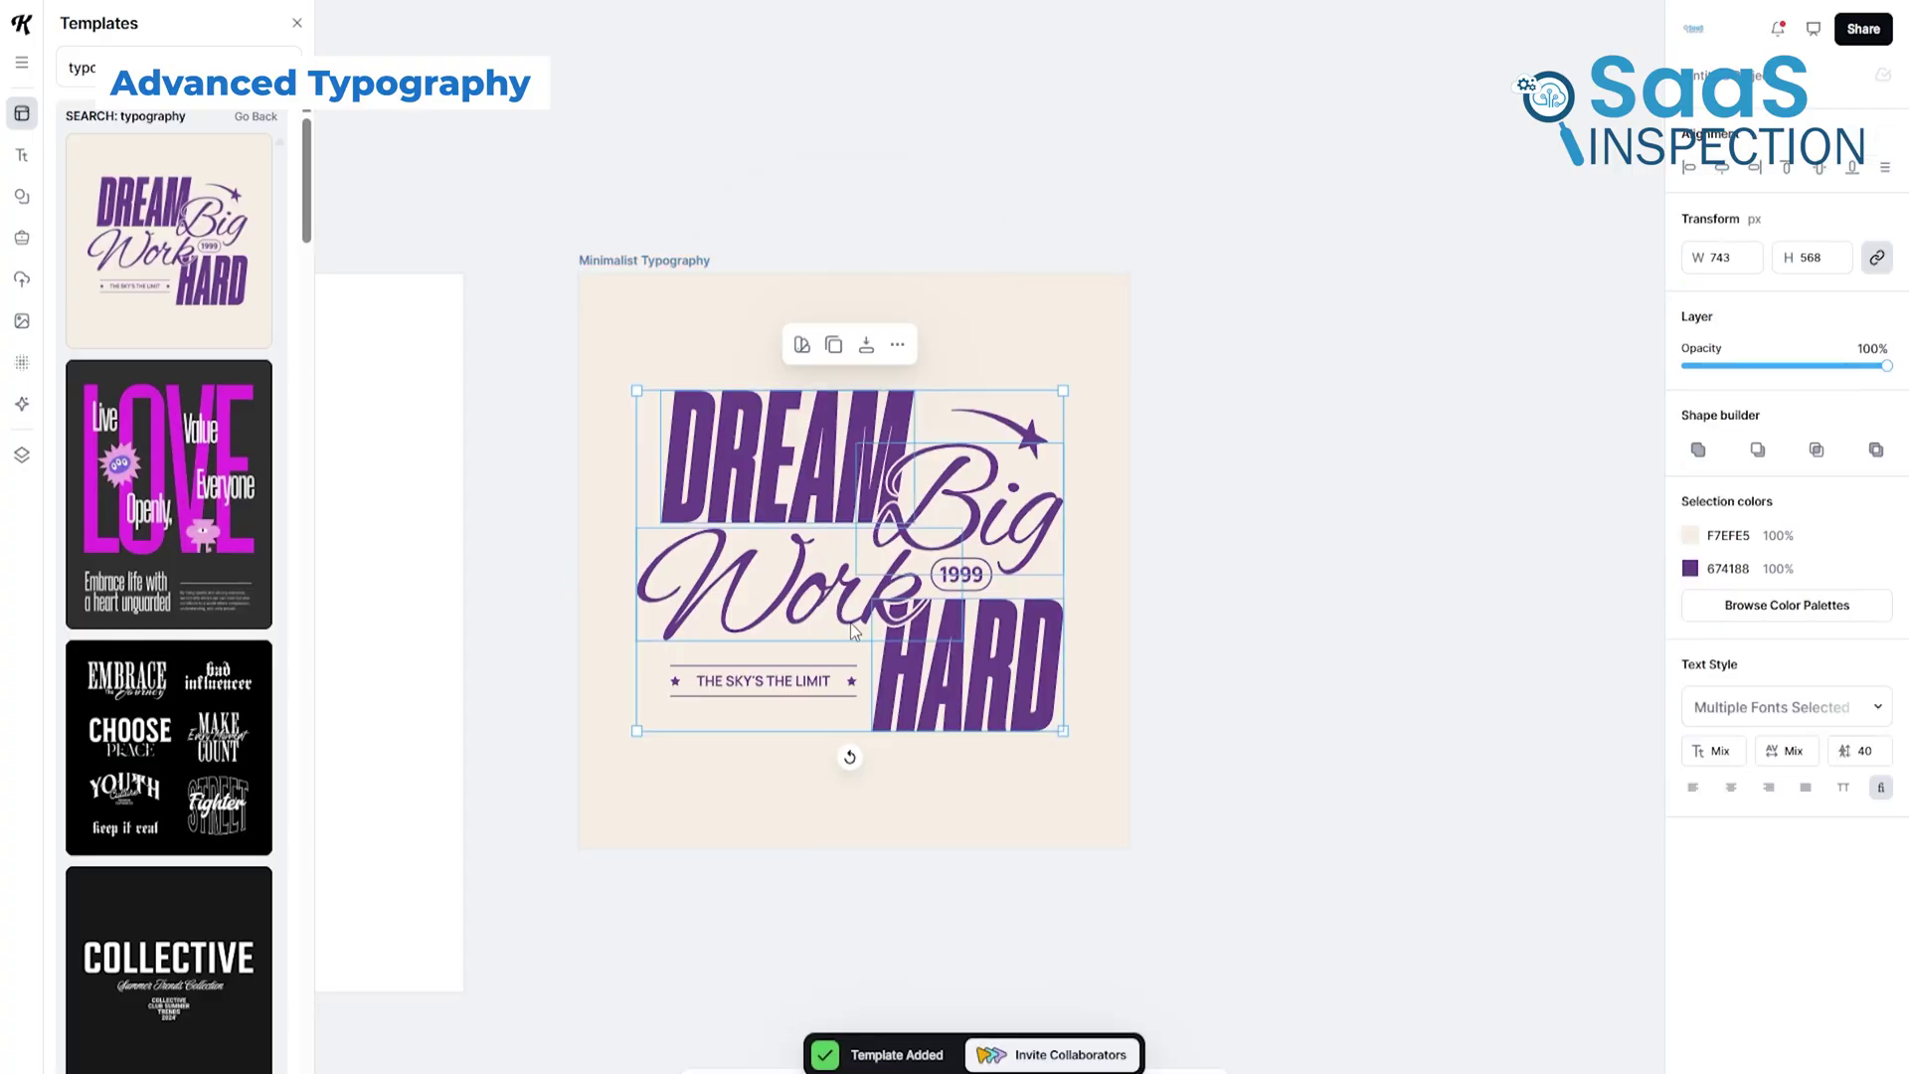
pyautogui.click(644, 778)
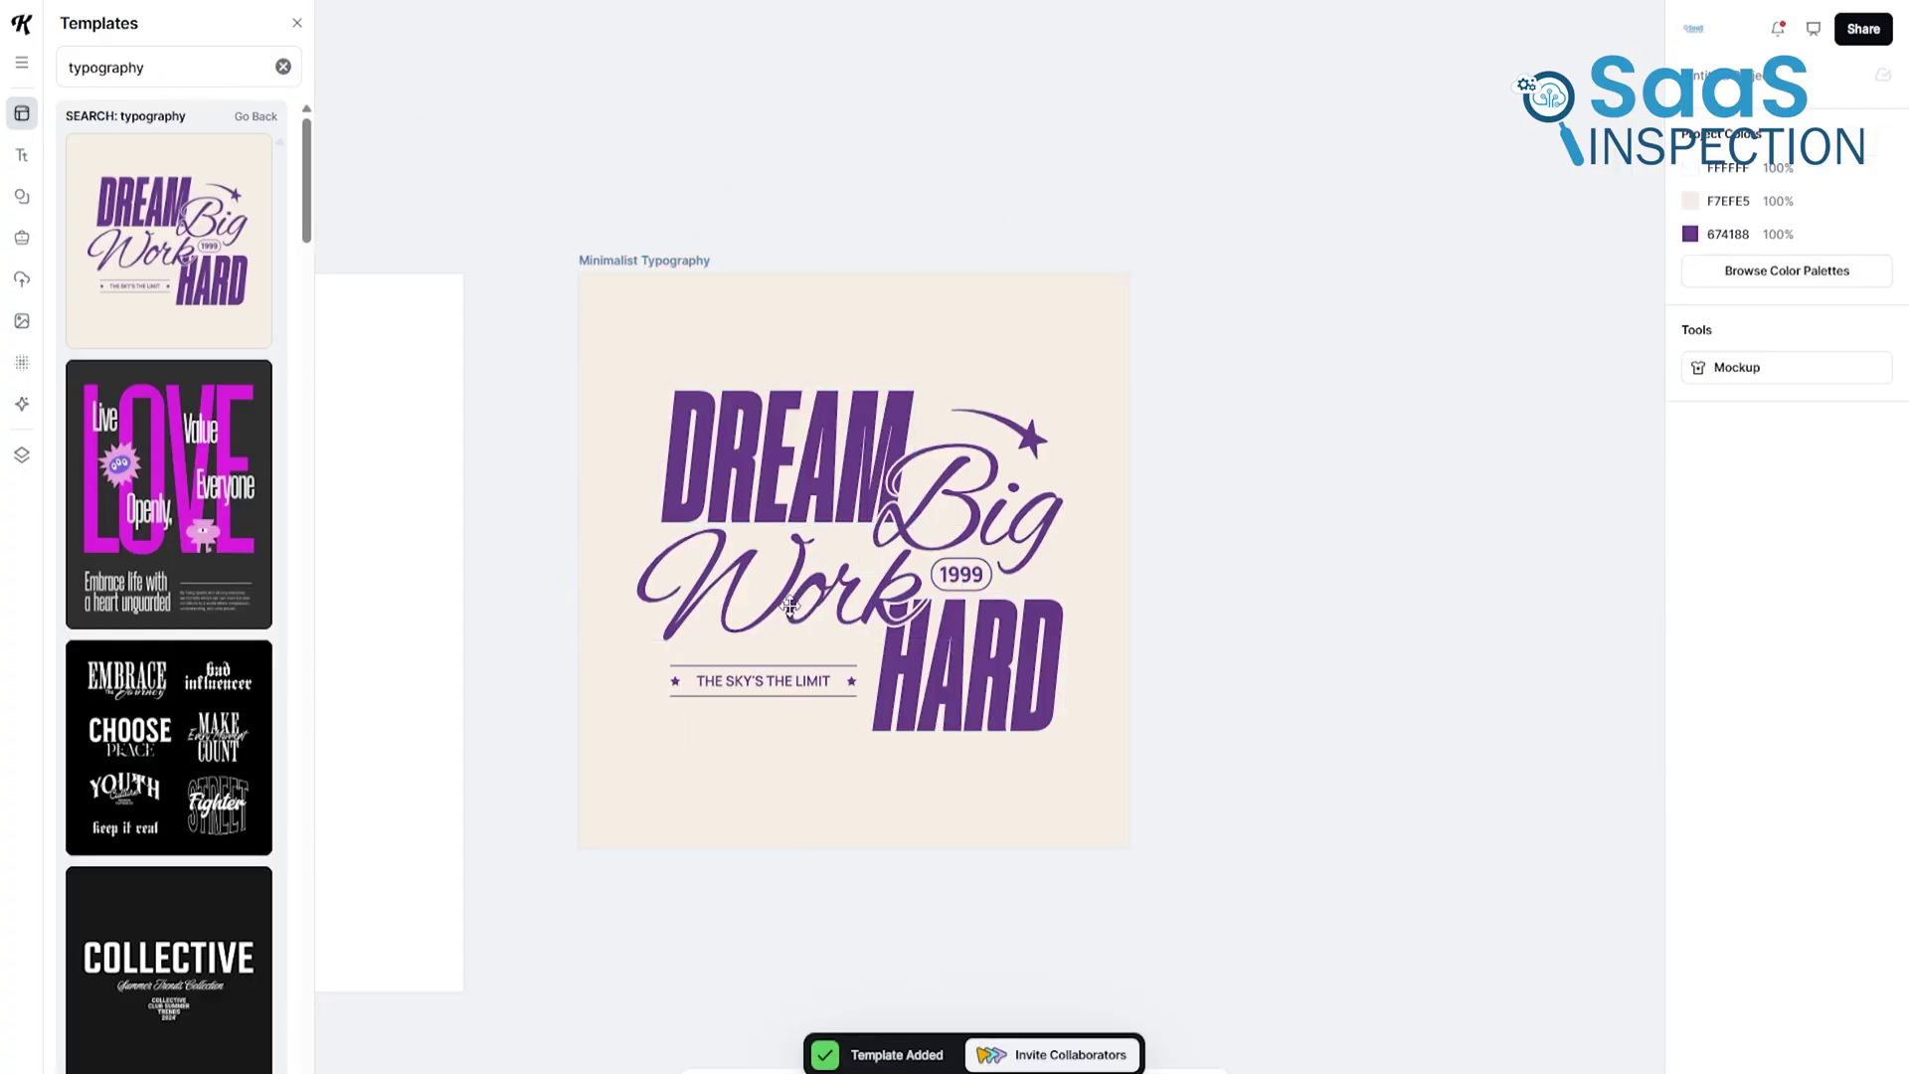
pyautogui.moveTo(790, 604); pyautogui.dragTo(794, 592)
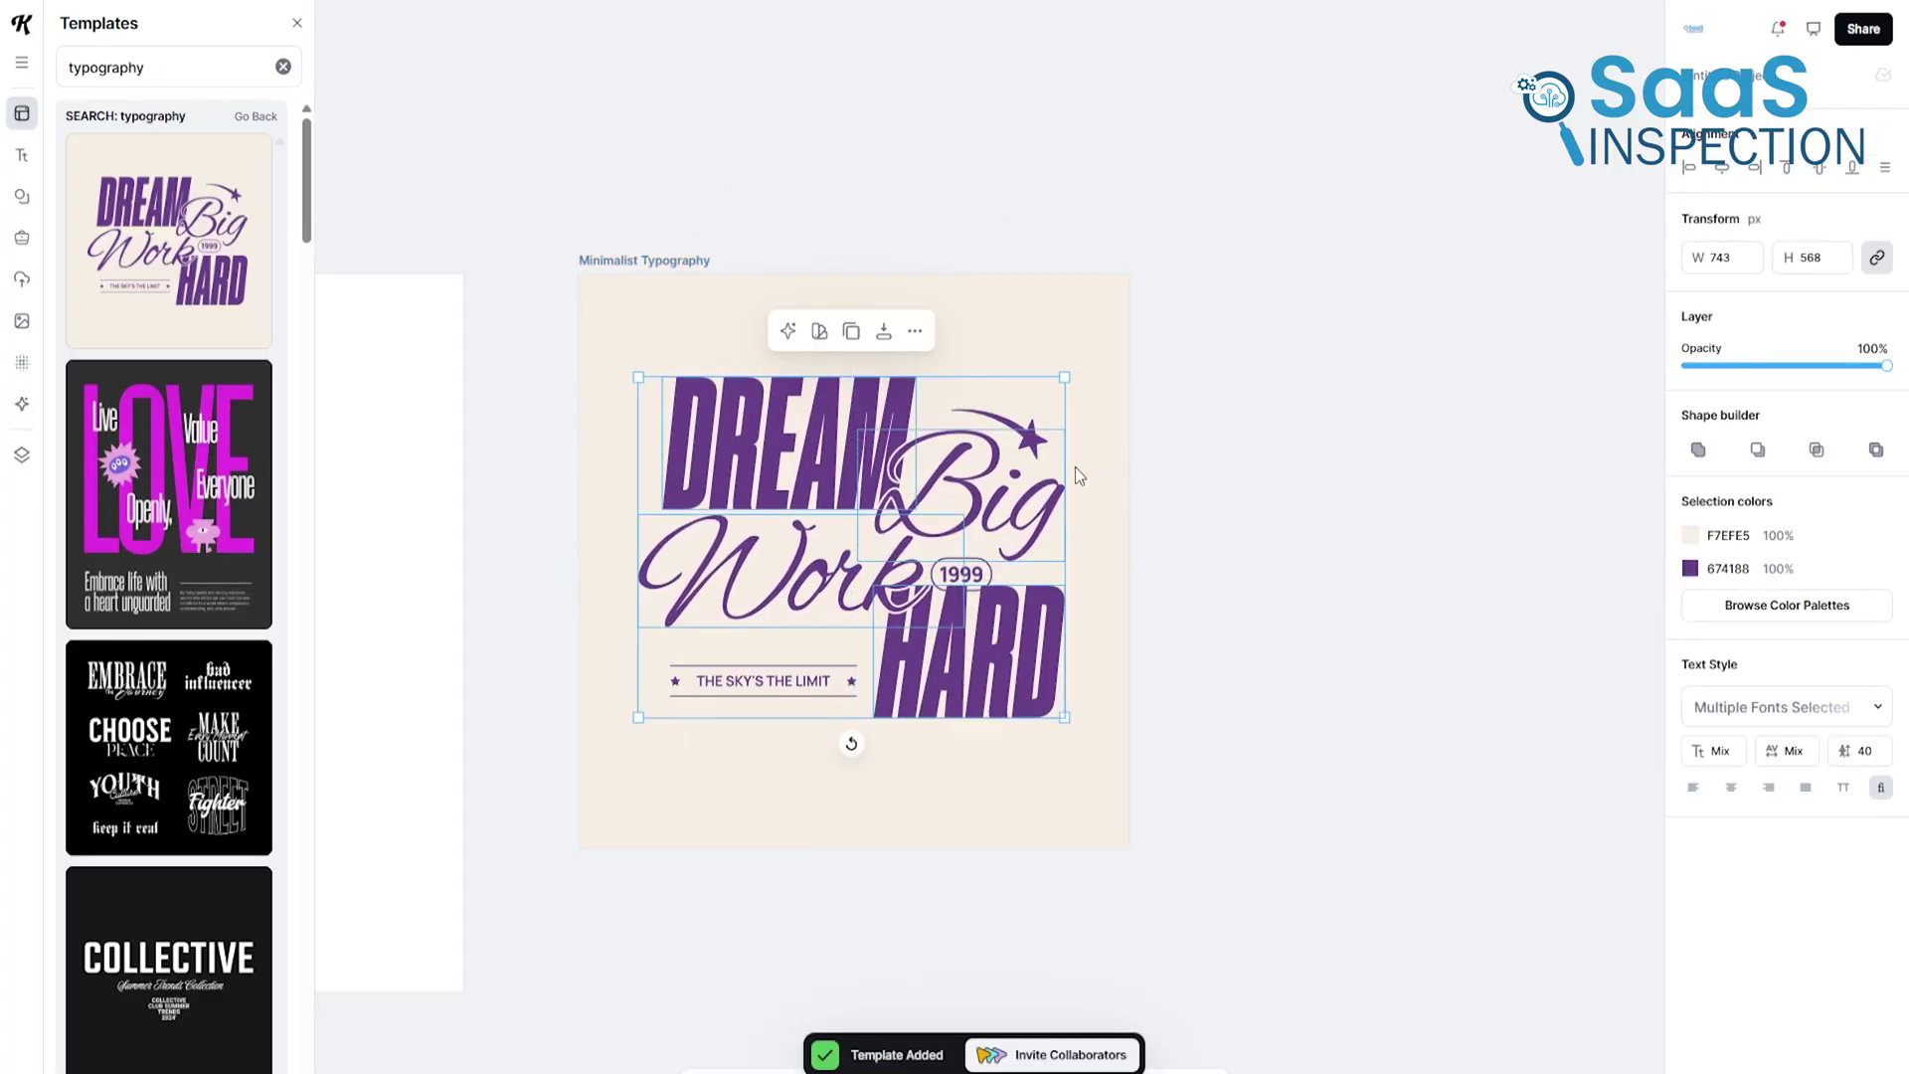
pyautogui.click(915, 332)
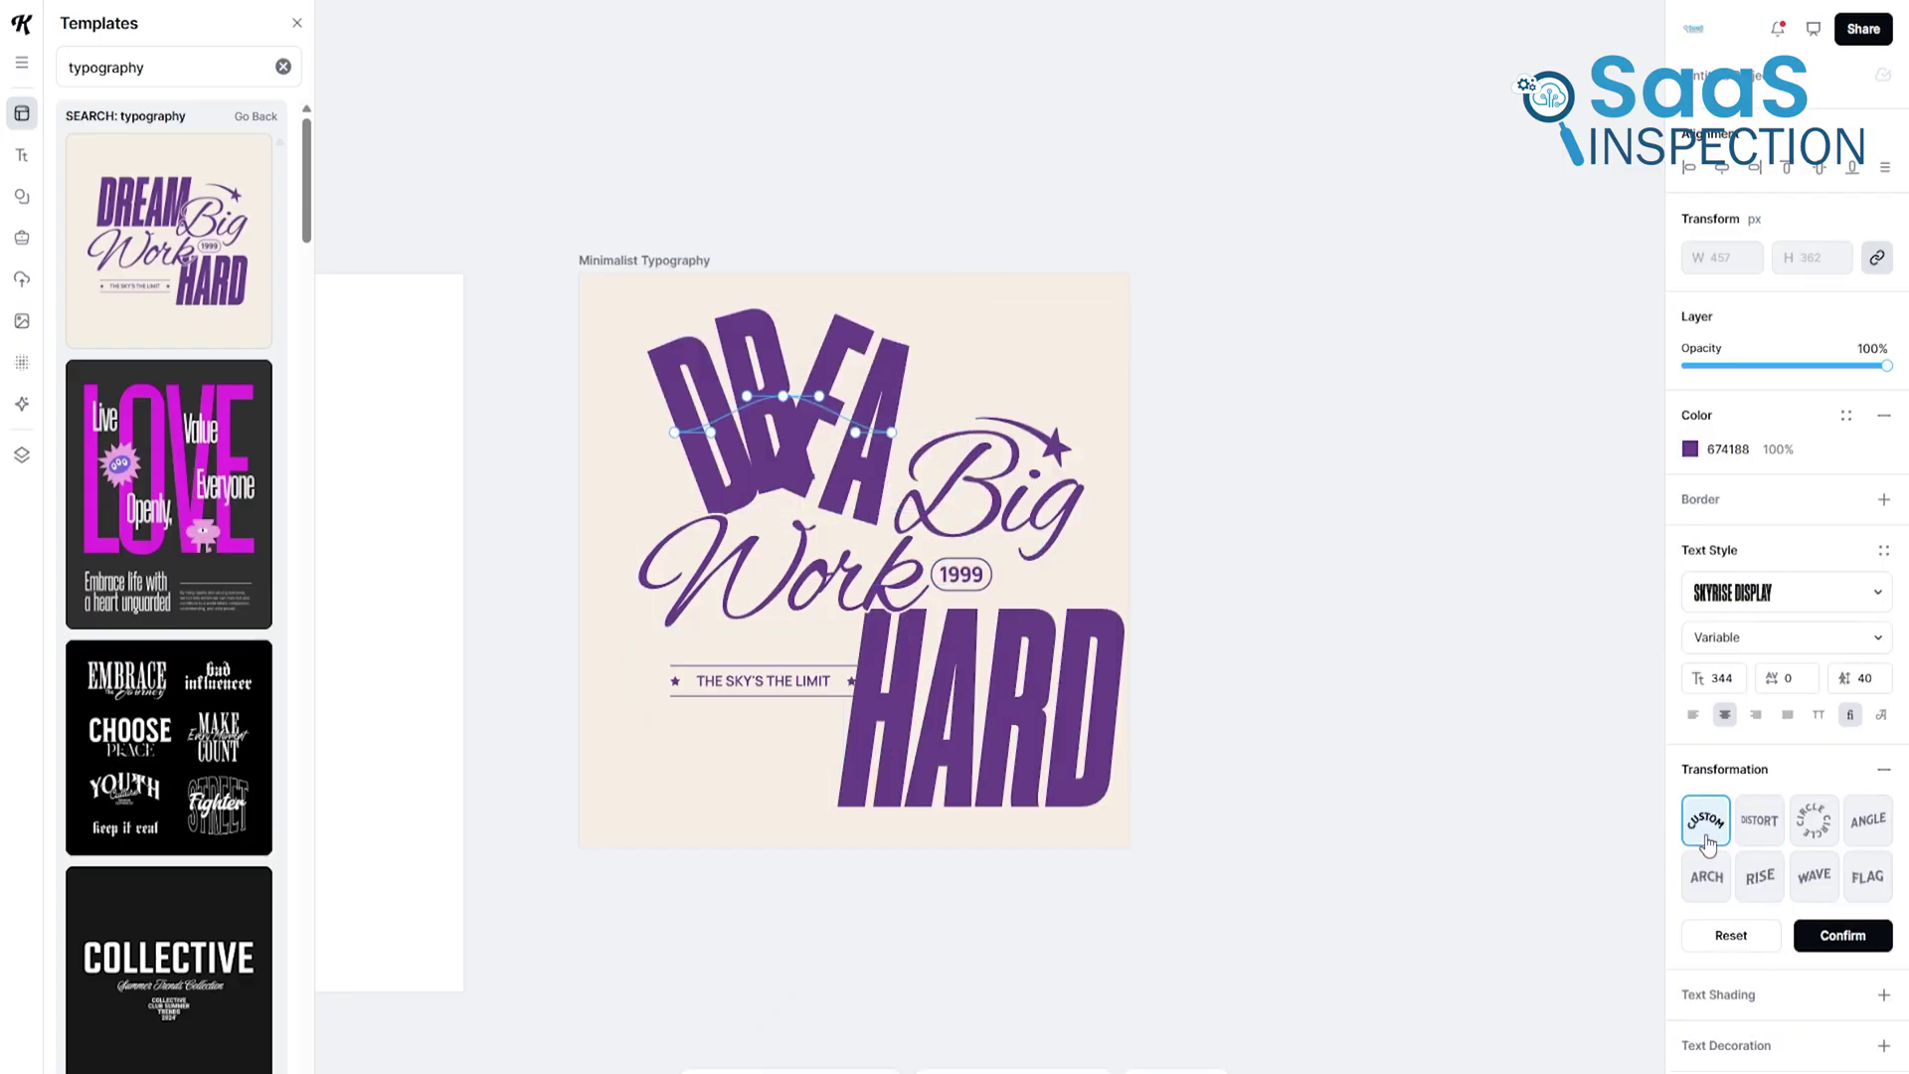
pyautogui.click(1762, 823)
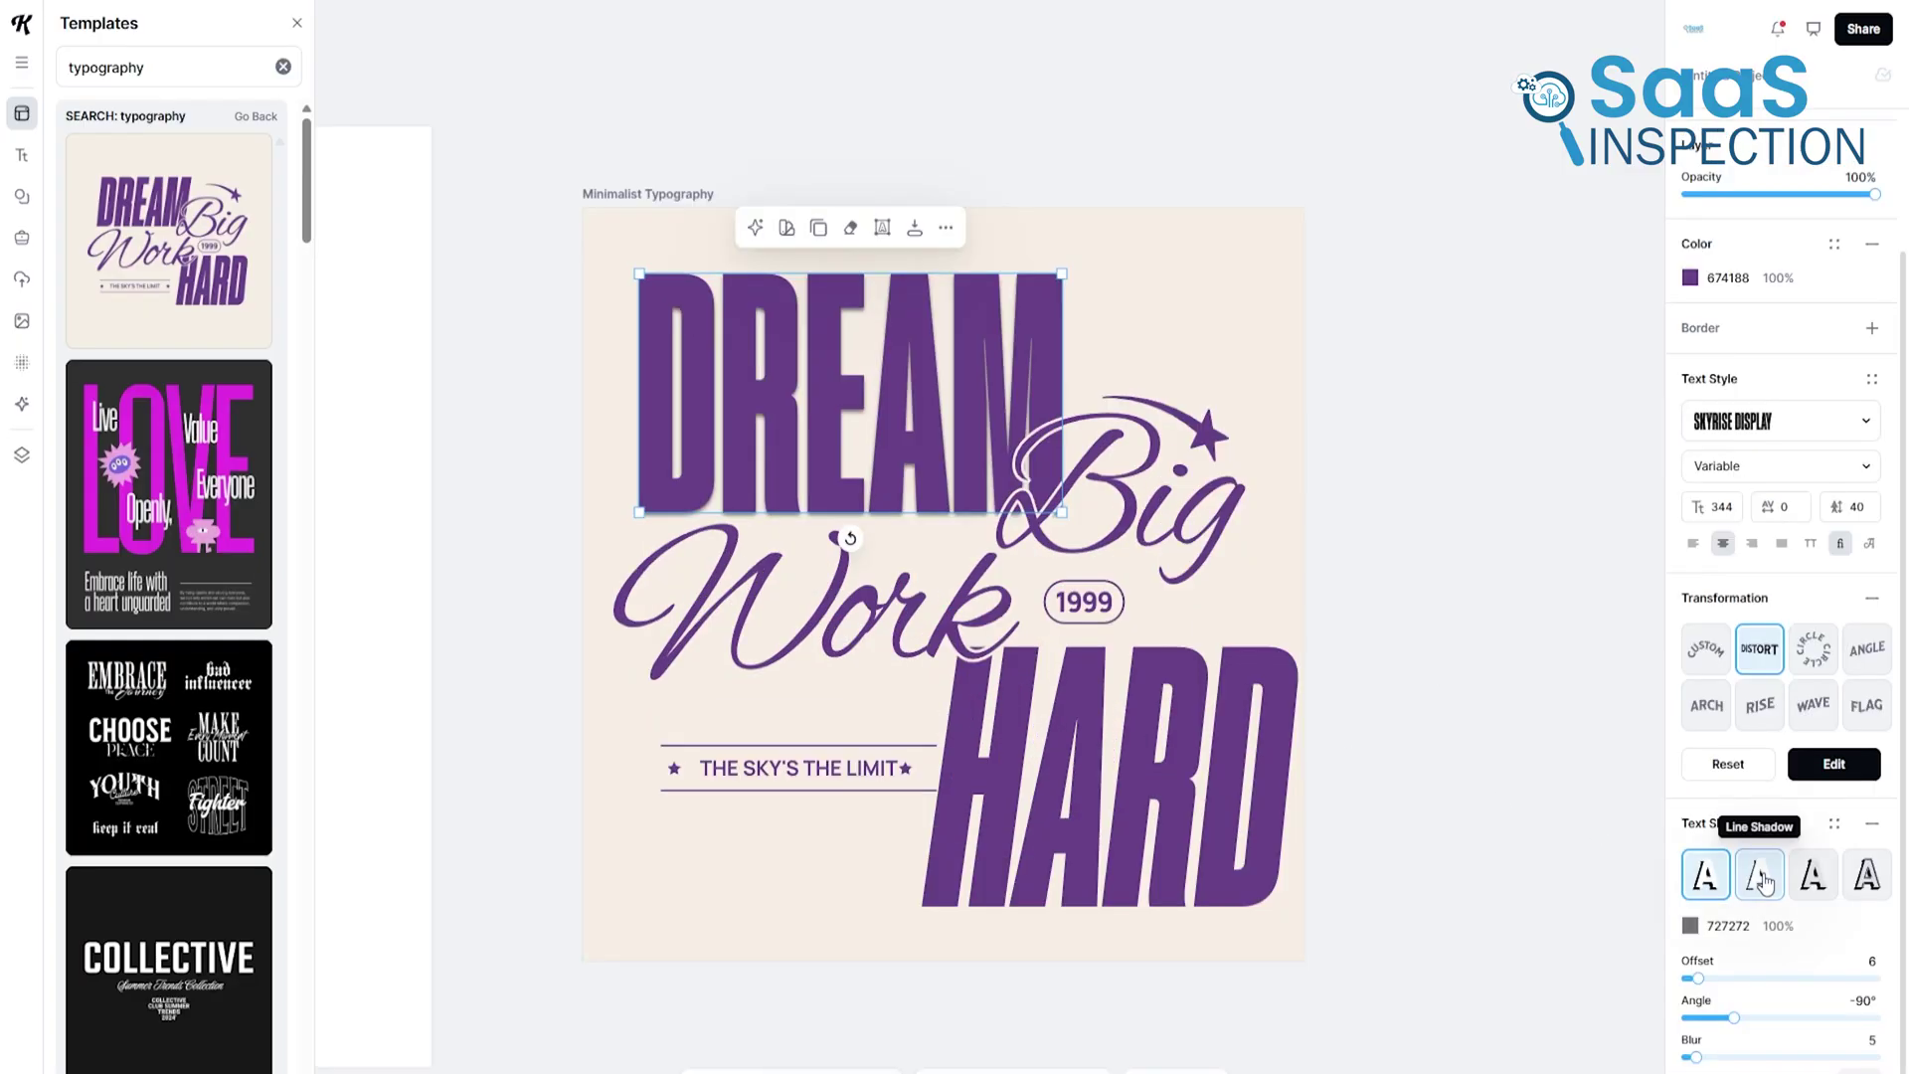
# Compare shadow styles, then give DREAM a soft drop shadow at -130°.
pyautogui.click(1814, 875)
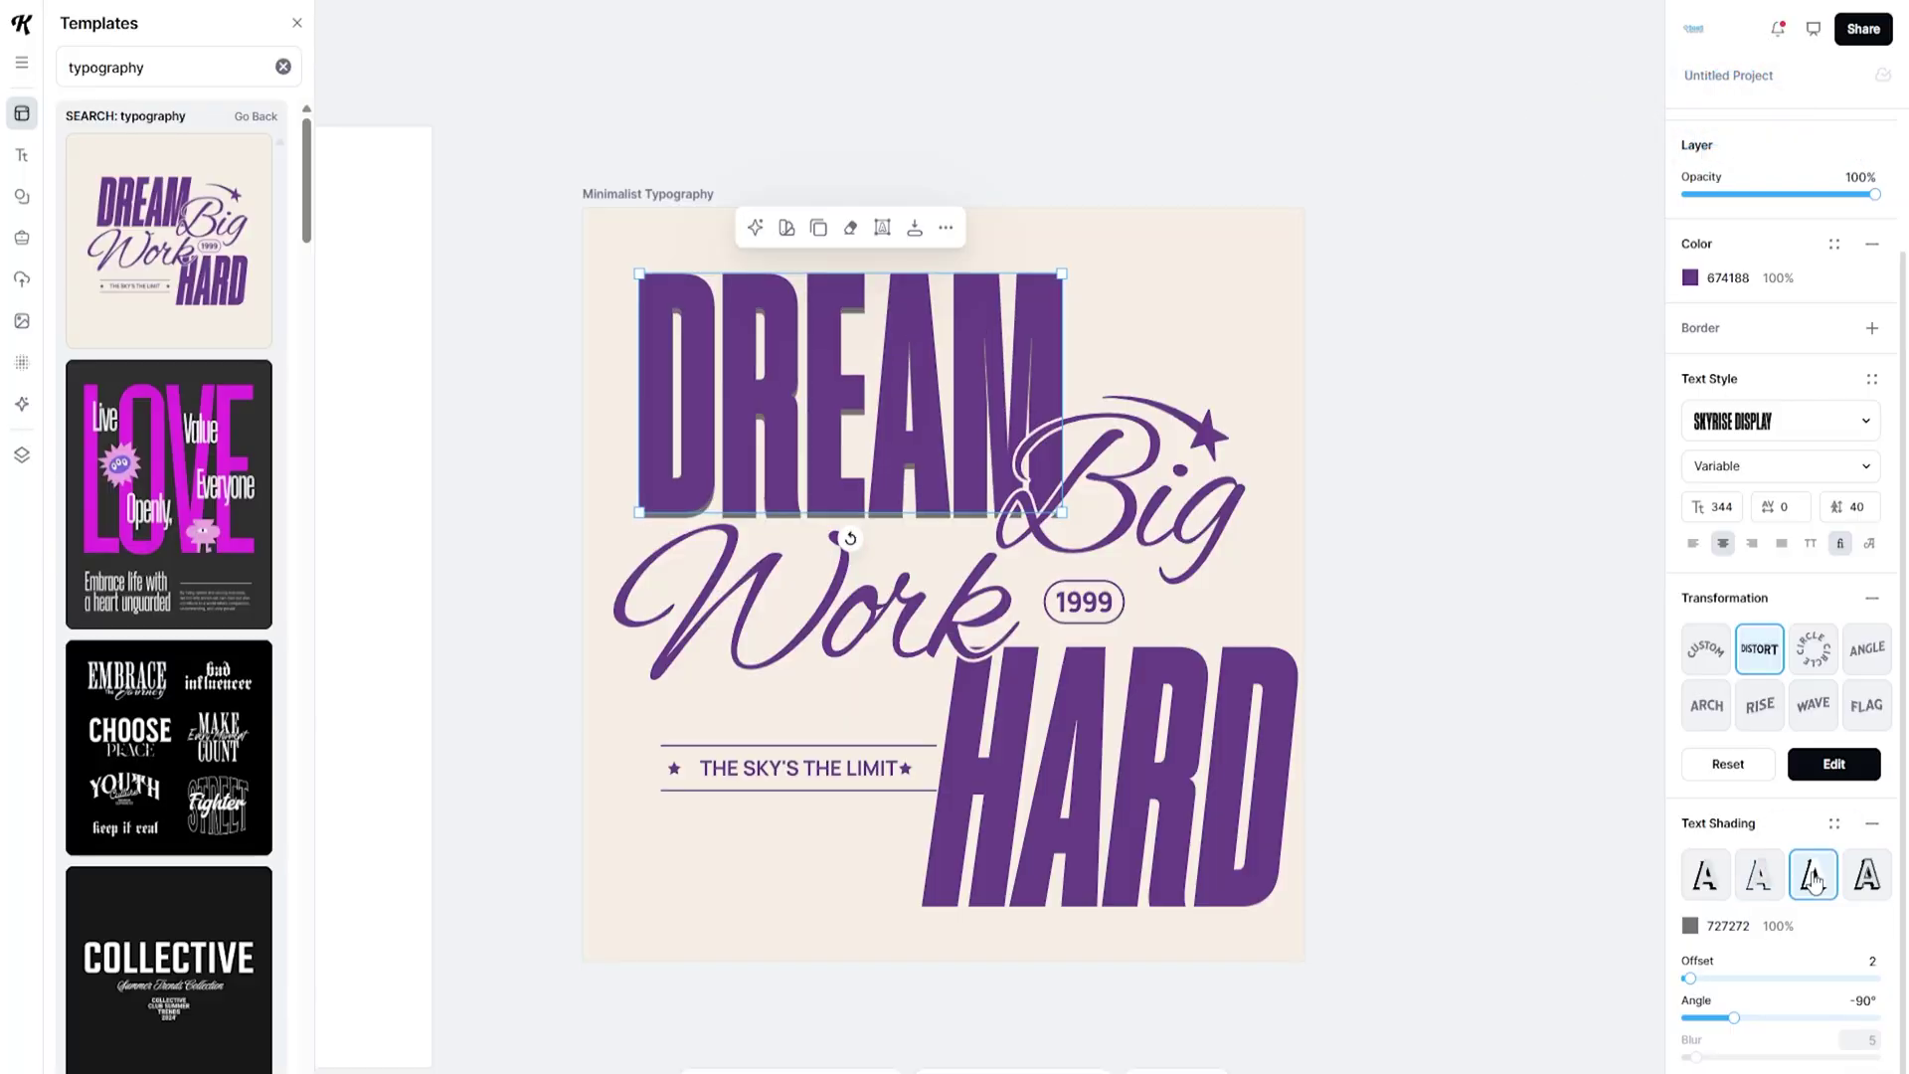
pyautogui.click(1709, 876)
pyautogui.click(1761, 877)
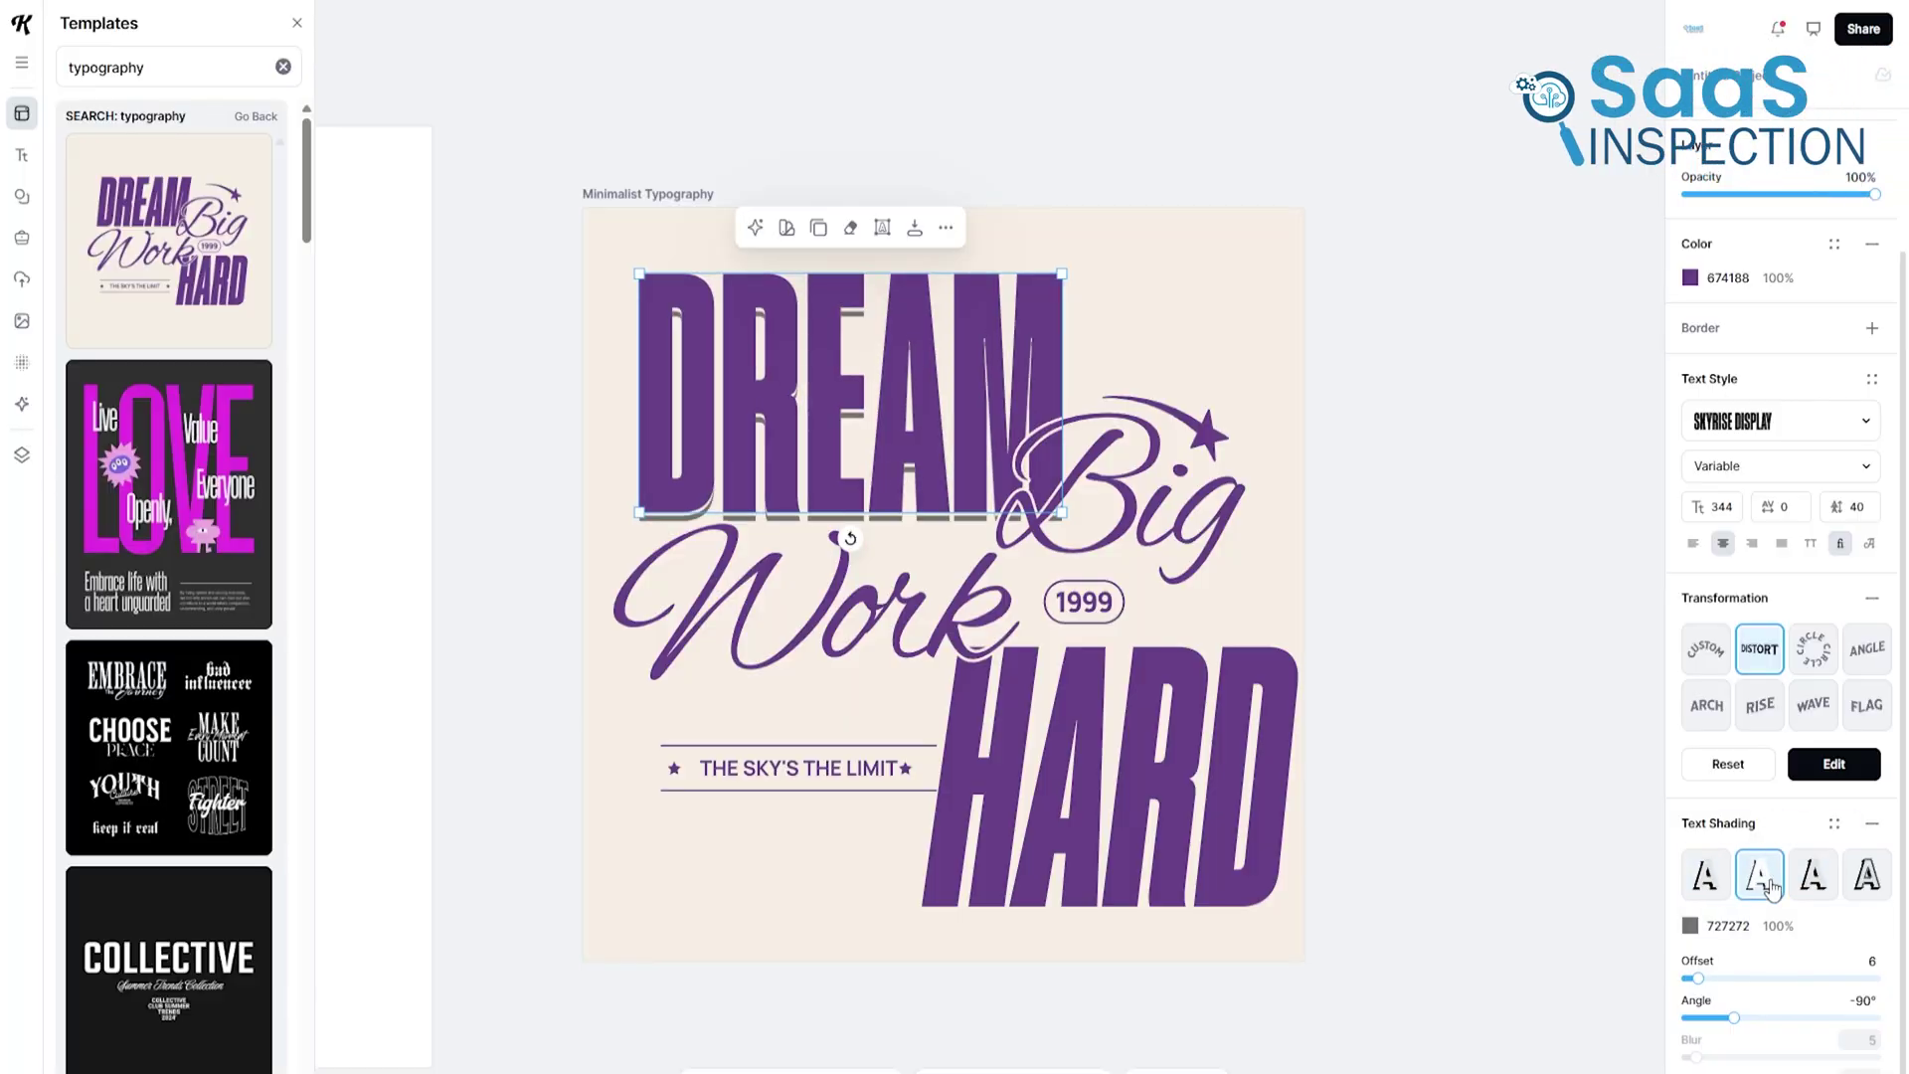
pyautogui.click(1728, 892)
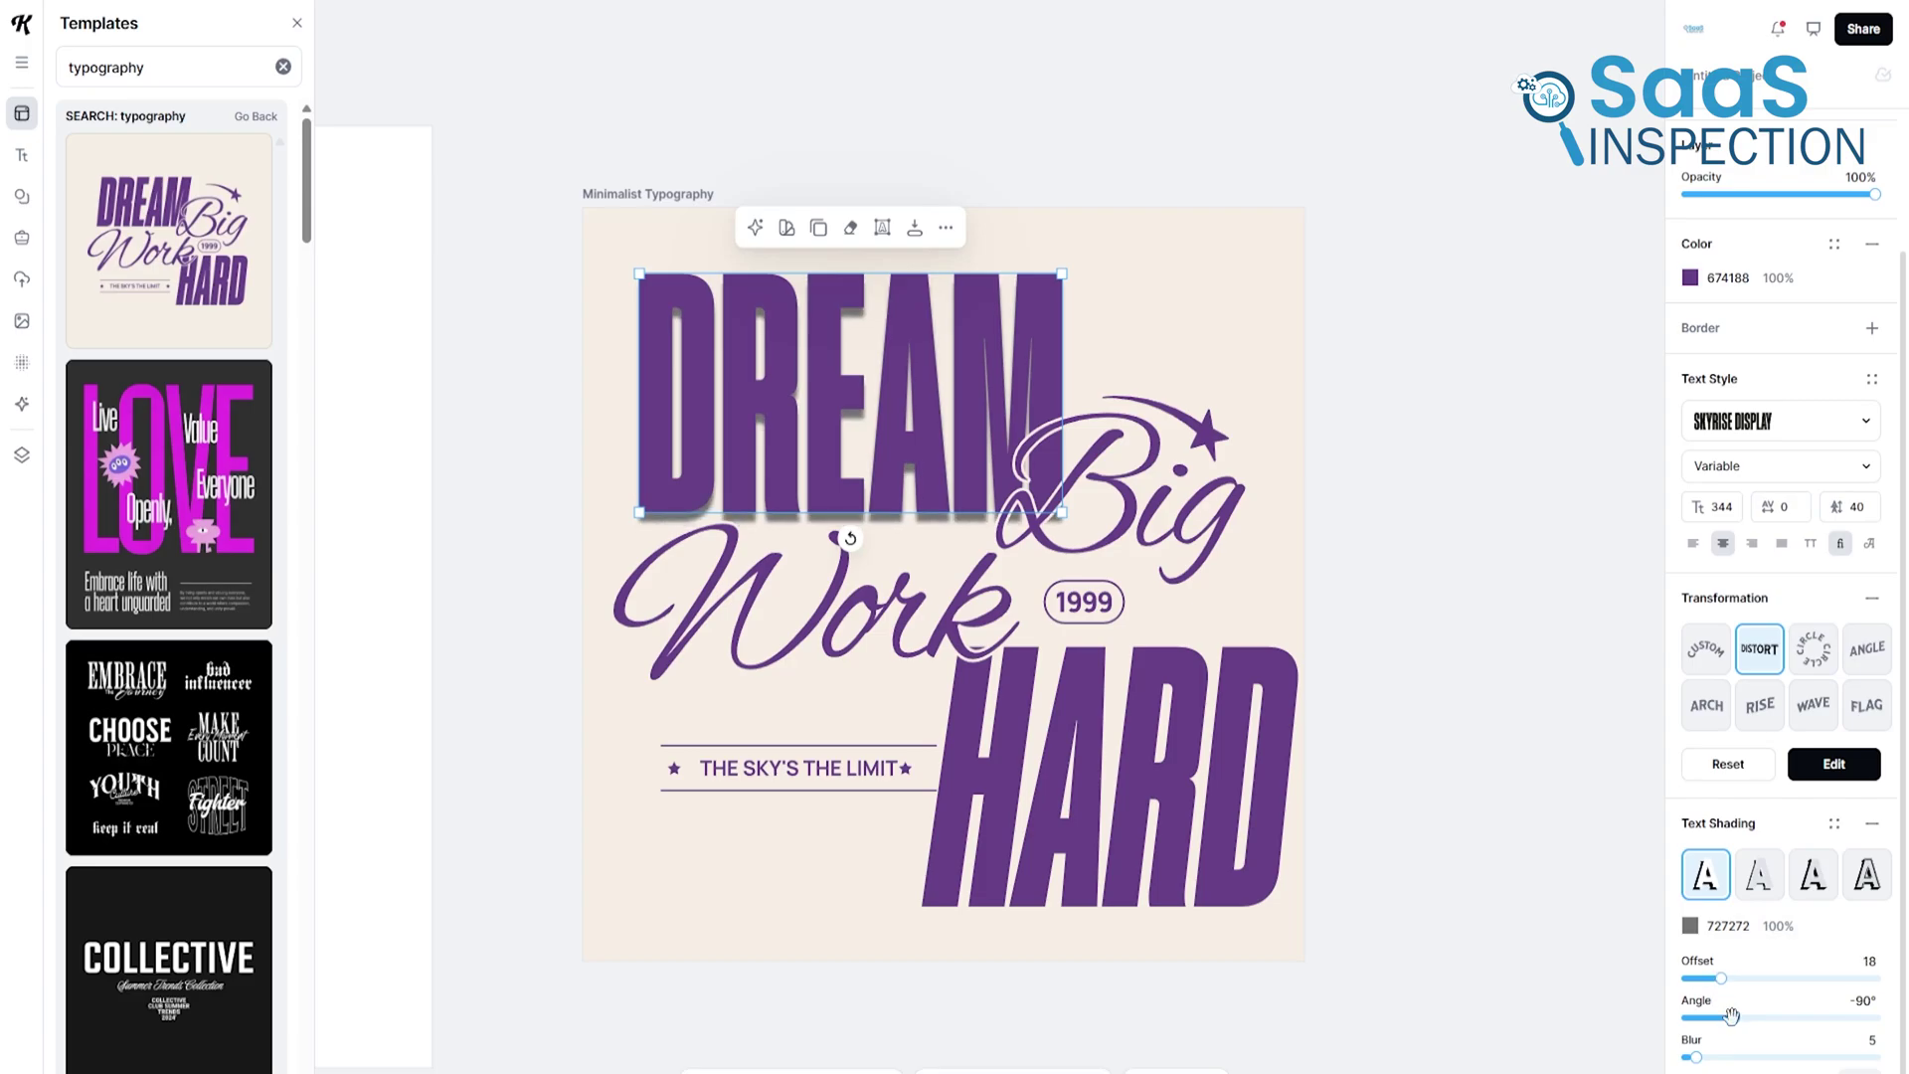
pyautogui.moveTo(1732, 1016); pyautogui.dragTo(1712, 1016)
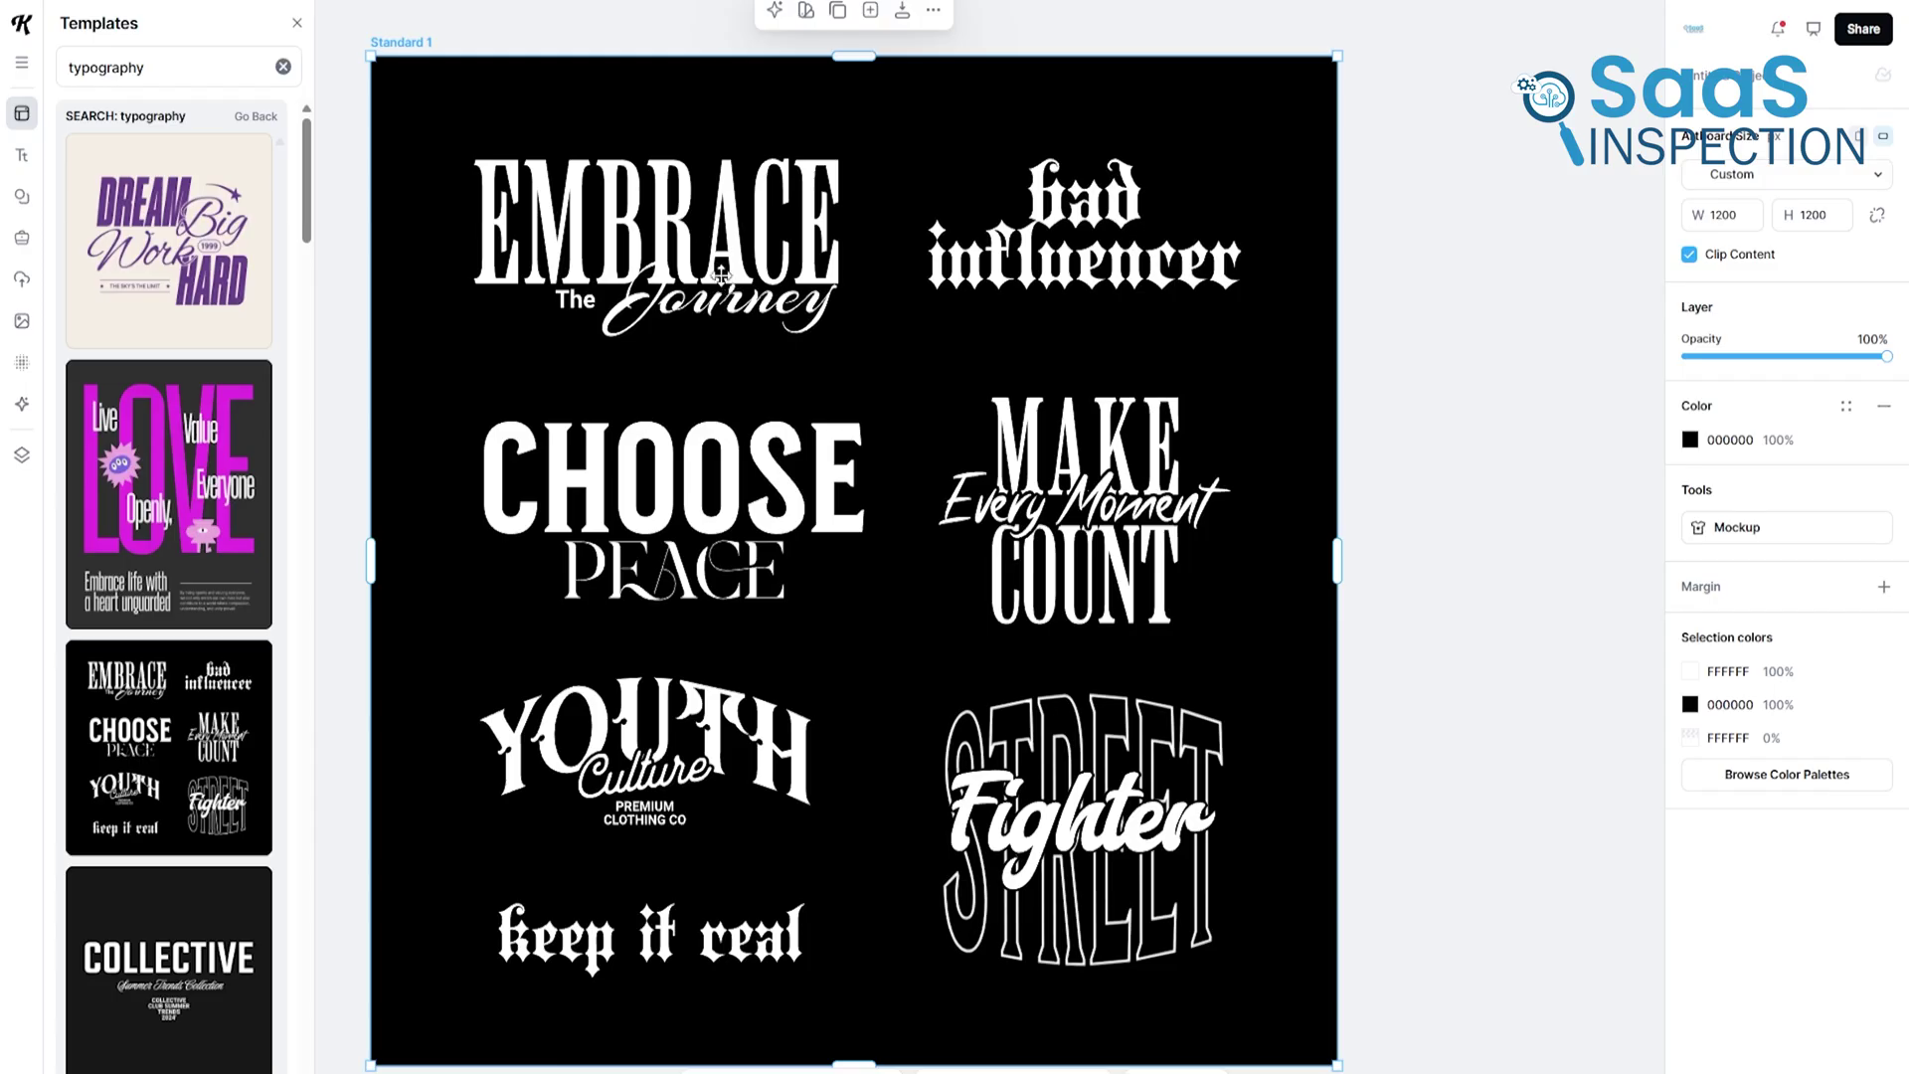
# Enlarge the EMBRACE The Journey lockup on the black typography sheet.
pyautogui.click(721, 275)
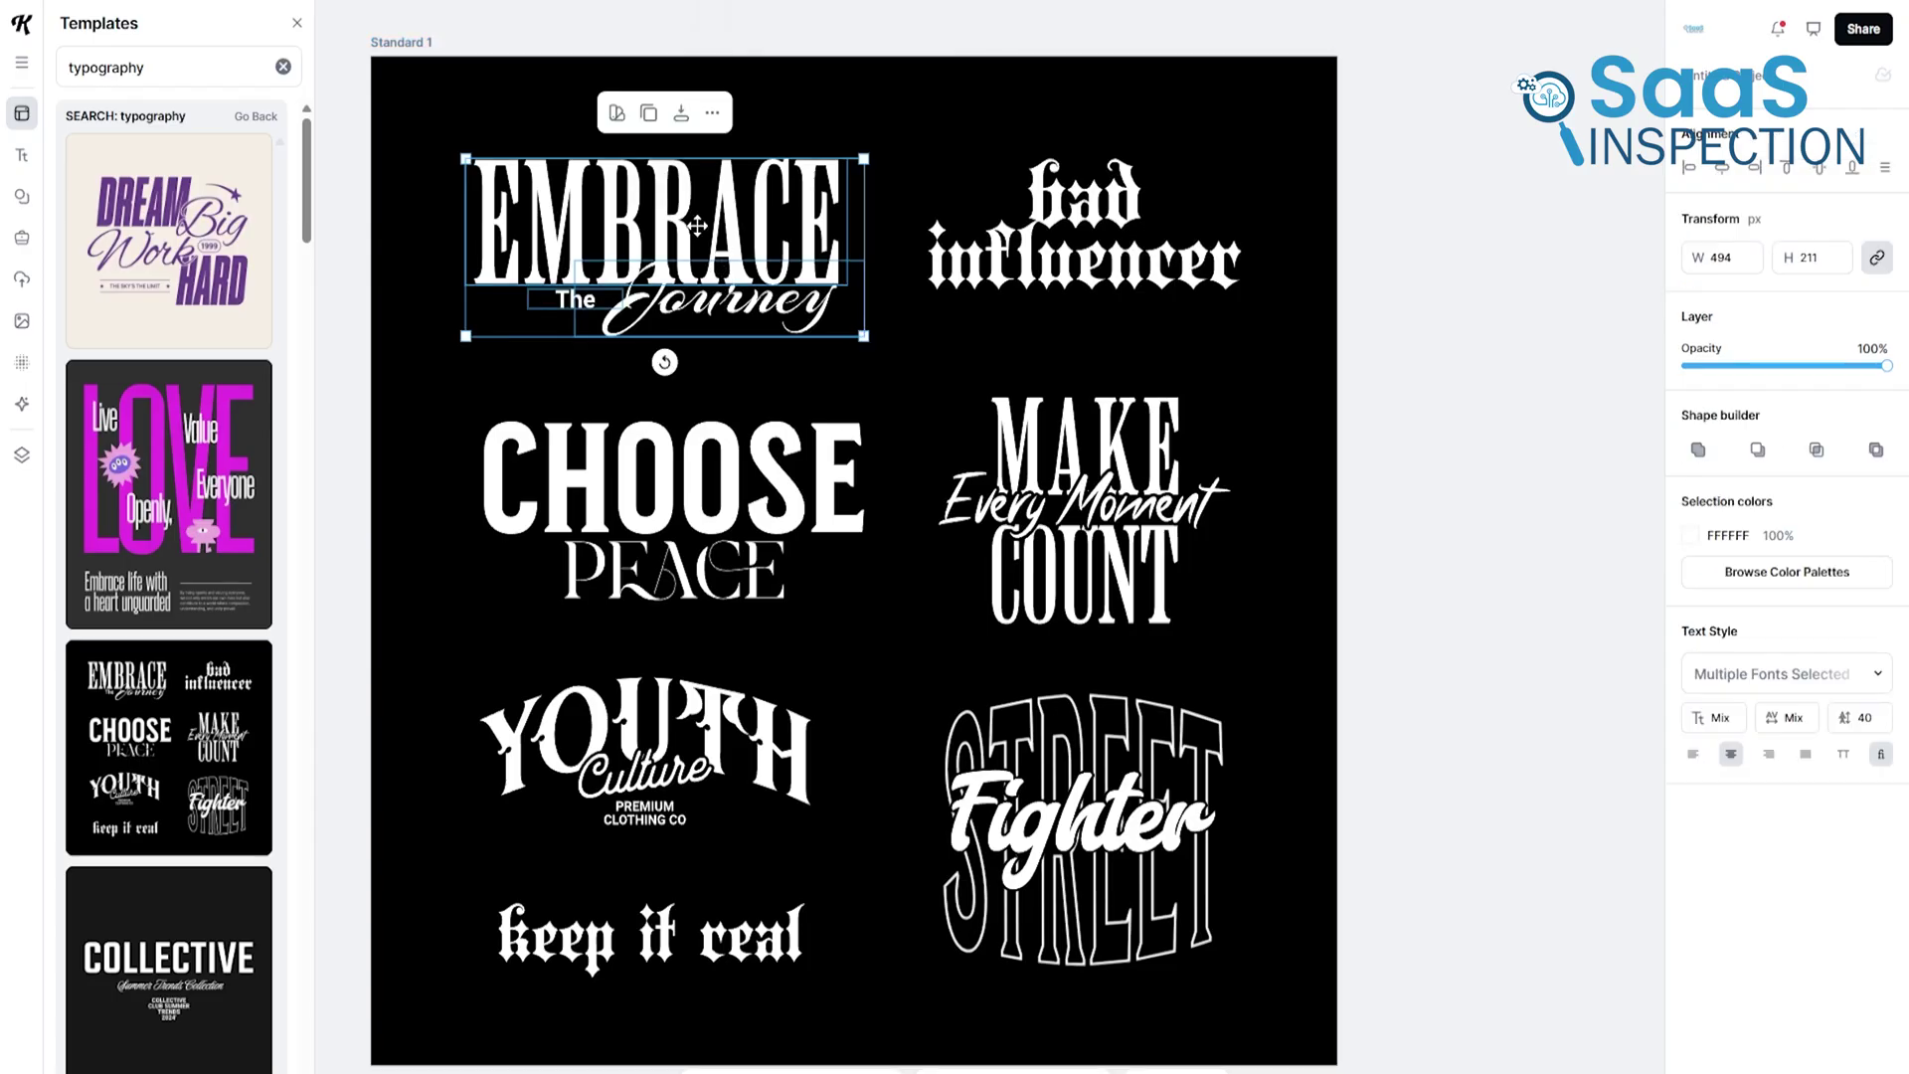
pyautogui.click(864, 345)
pyautogui.click(835, 298)
pyautogui.click(851, 320)
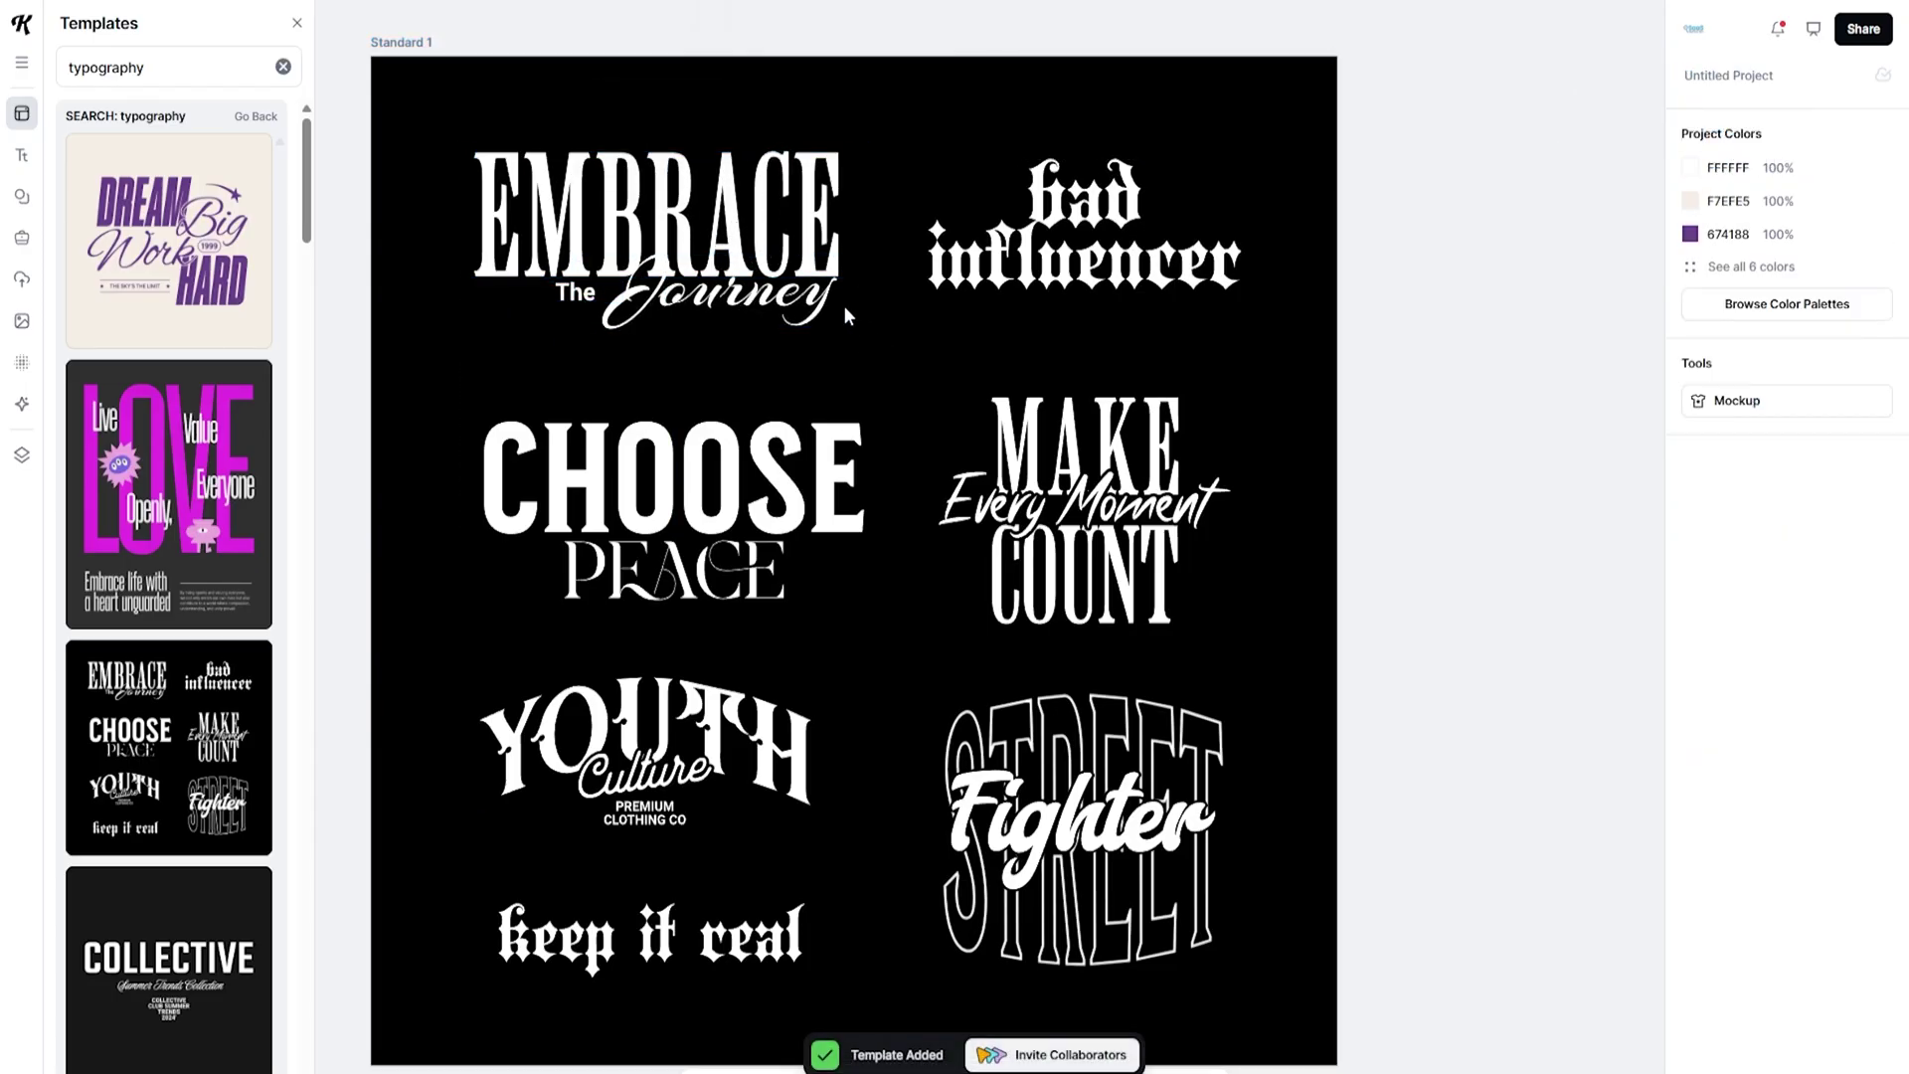
pyautogui.moveTo(872, 329); pyautogui.dragTo(896, 288)
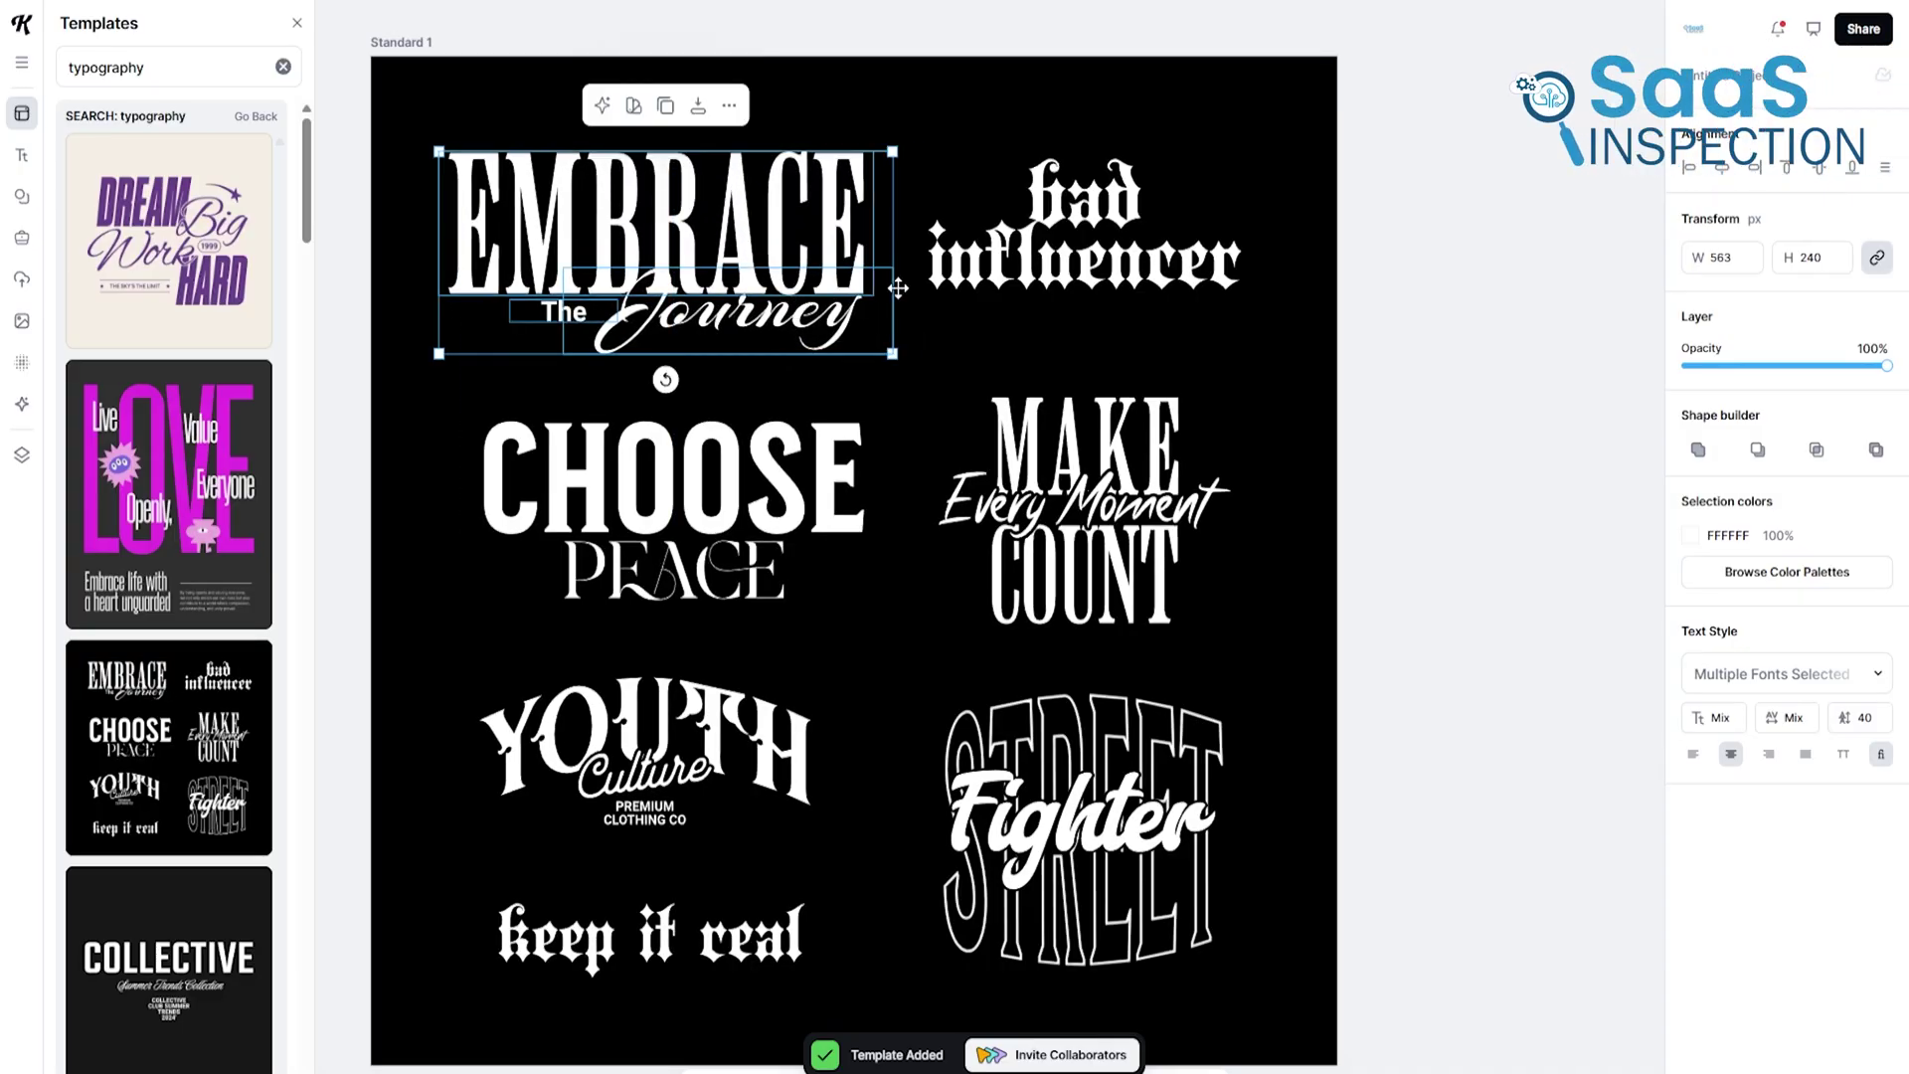
pyautogui.click(935, 293)
pyautogui.click(896, 344)
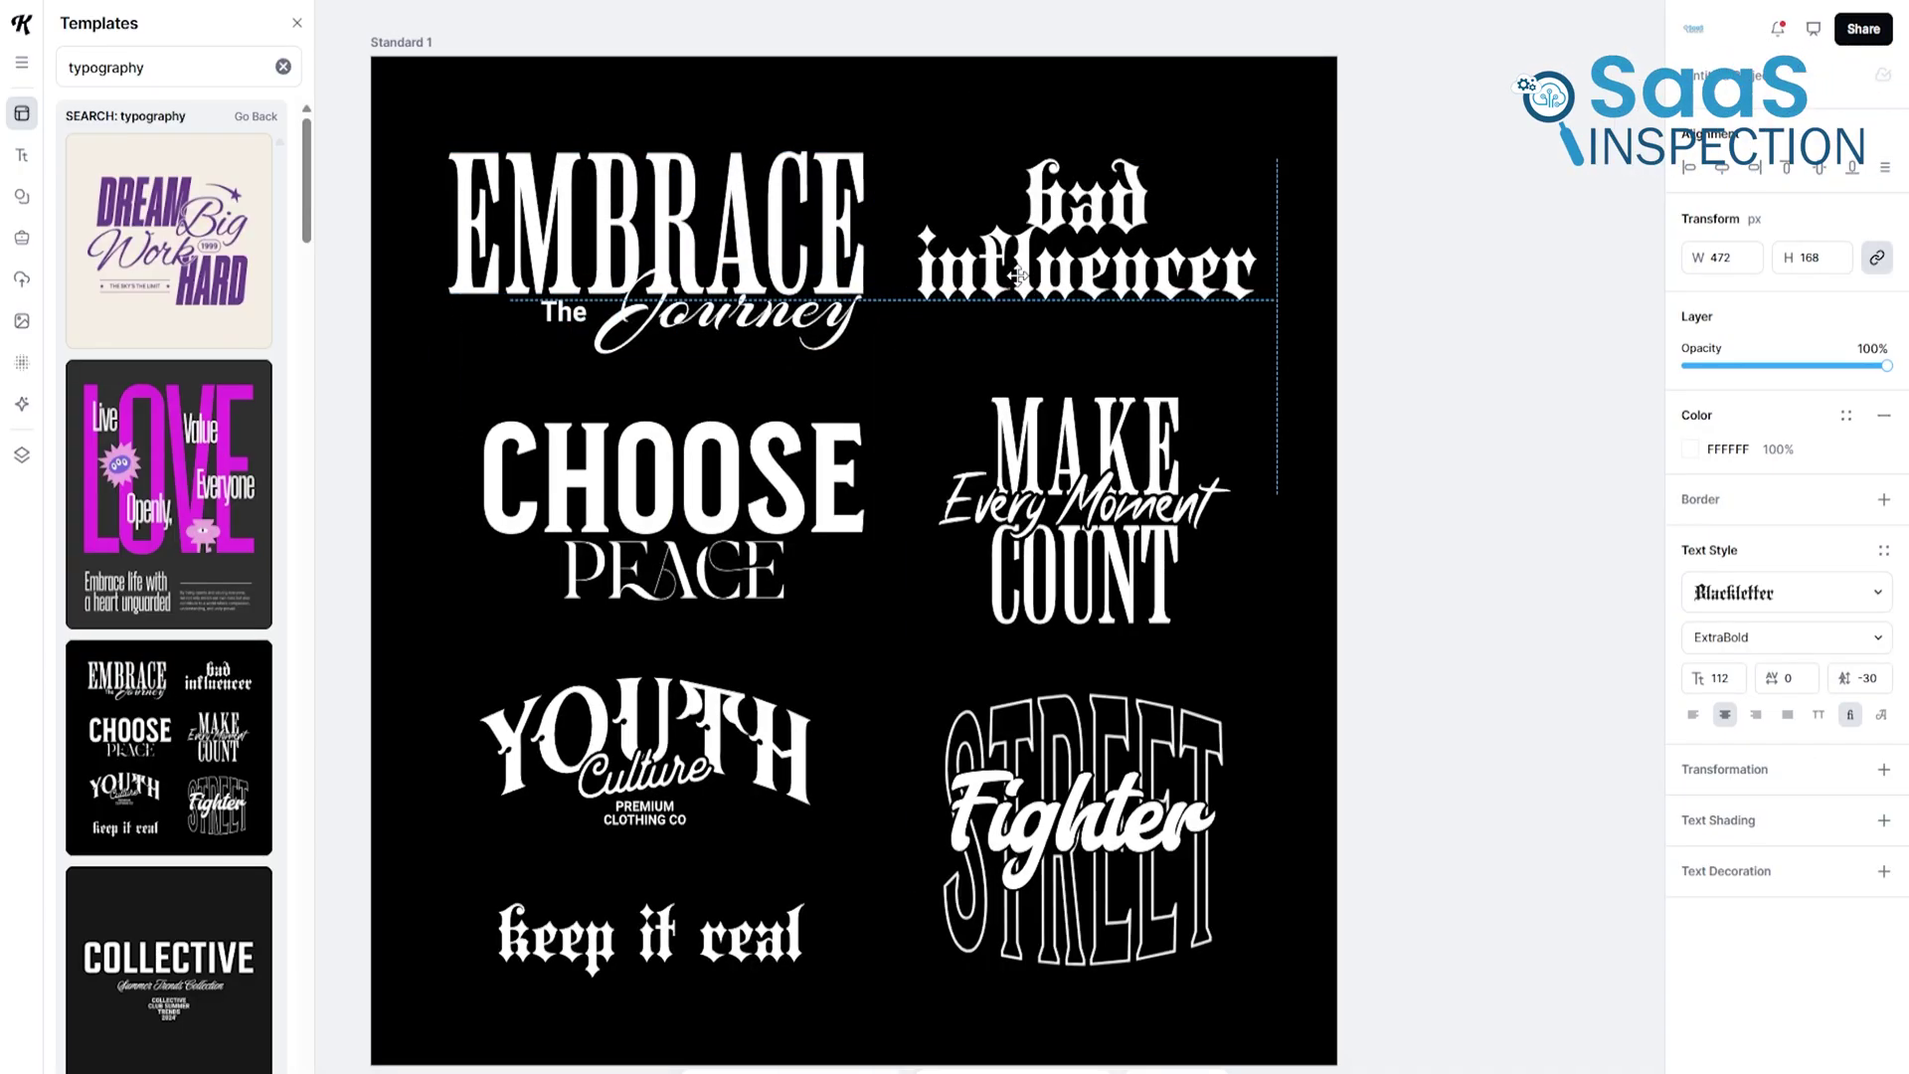
# Resize the MAKE Every Moment COUNT and STREET Fighter lockups, select YOUTH Culture, and add another template.
pyautogui.click(1031, 453)
pyautogui.moveTo(892, 401); pyautogui.dragTo(873, 390)
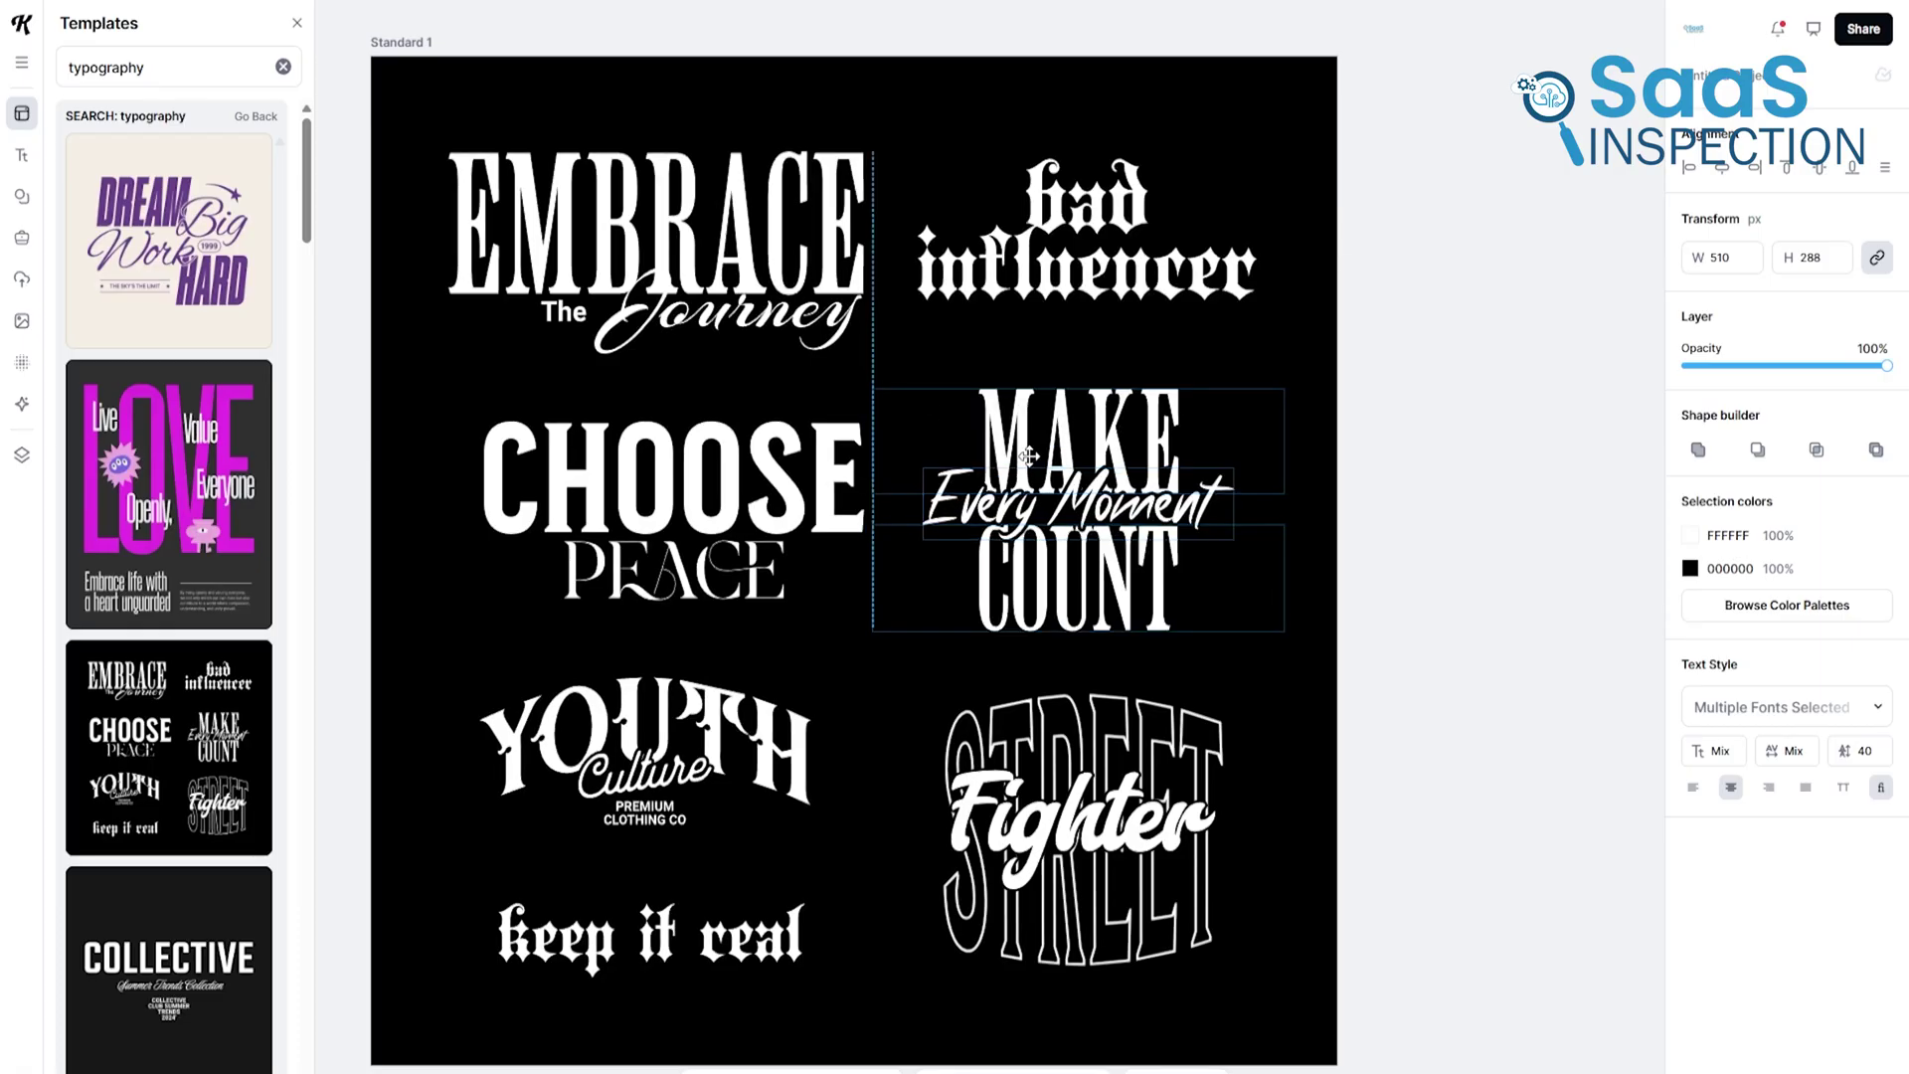
pyautogui.click(1080, 813)
pyautogui.moveTo(904, 692); pyautogui.dragTo(891, 698)
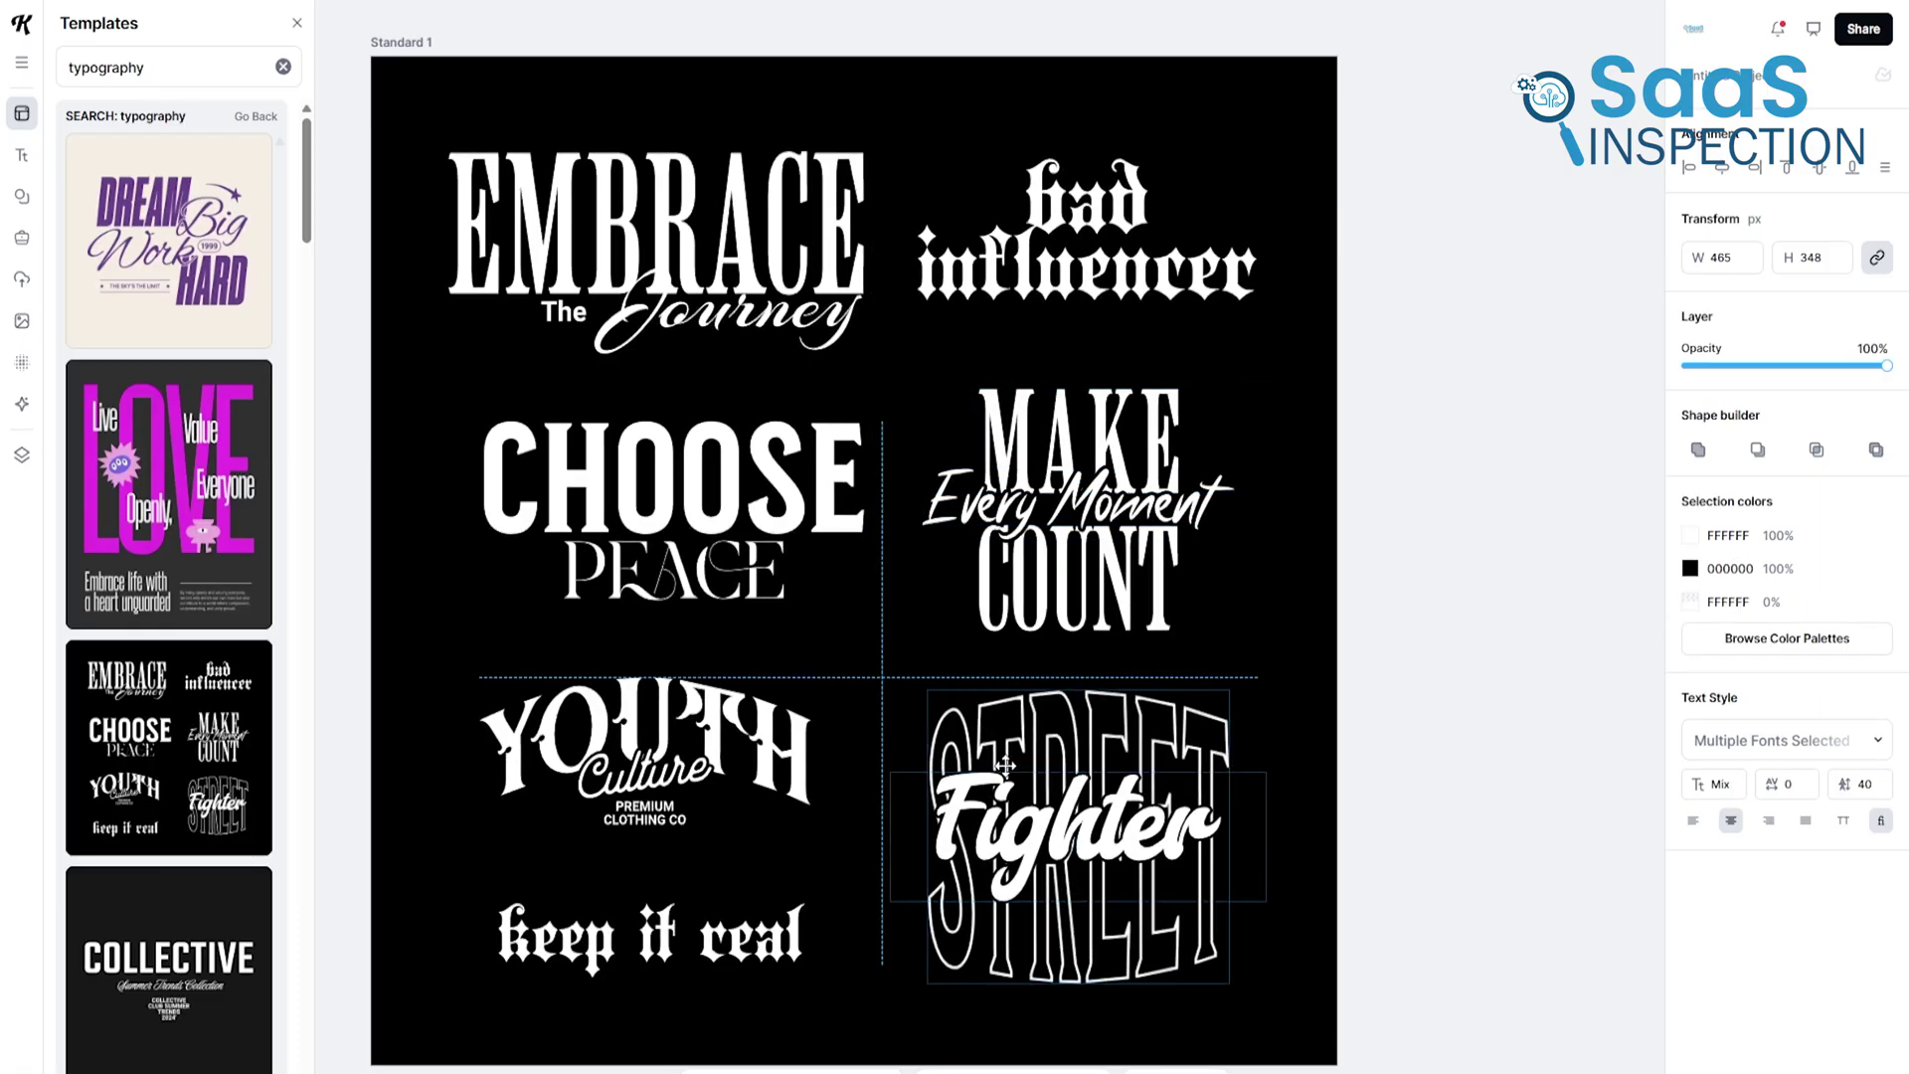
pyautogui.click(714, 757)
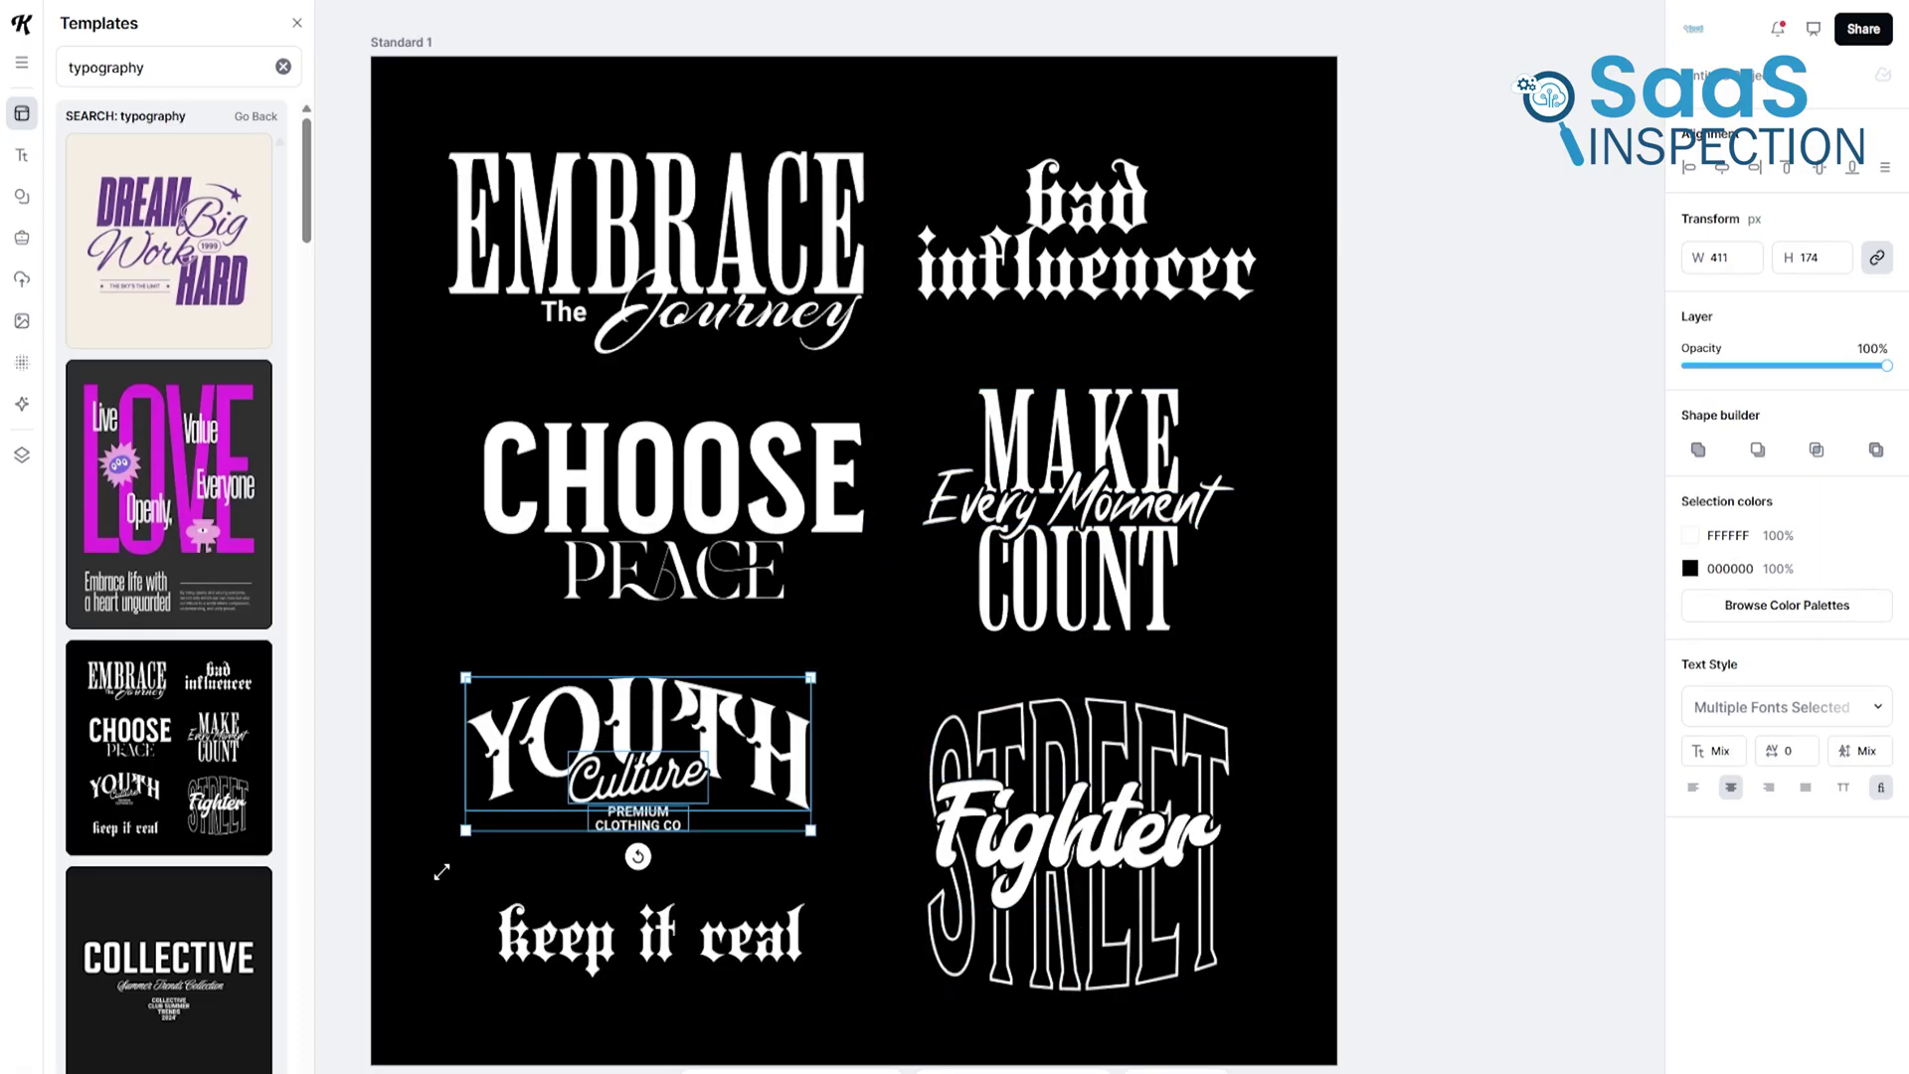
pyautogui.moveTo(479, 825); pyautogui.dragTo(448, 845)
pyautogui.scroll(-3, 168, 597)
pyautogui.scroll(-3, 168, 596)
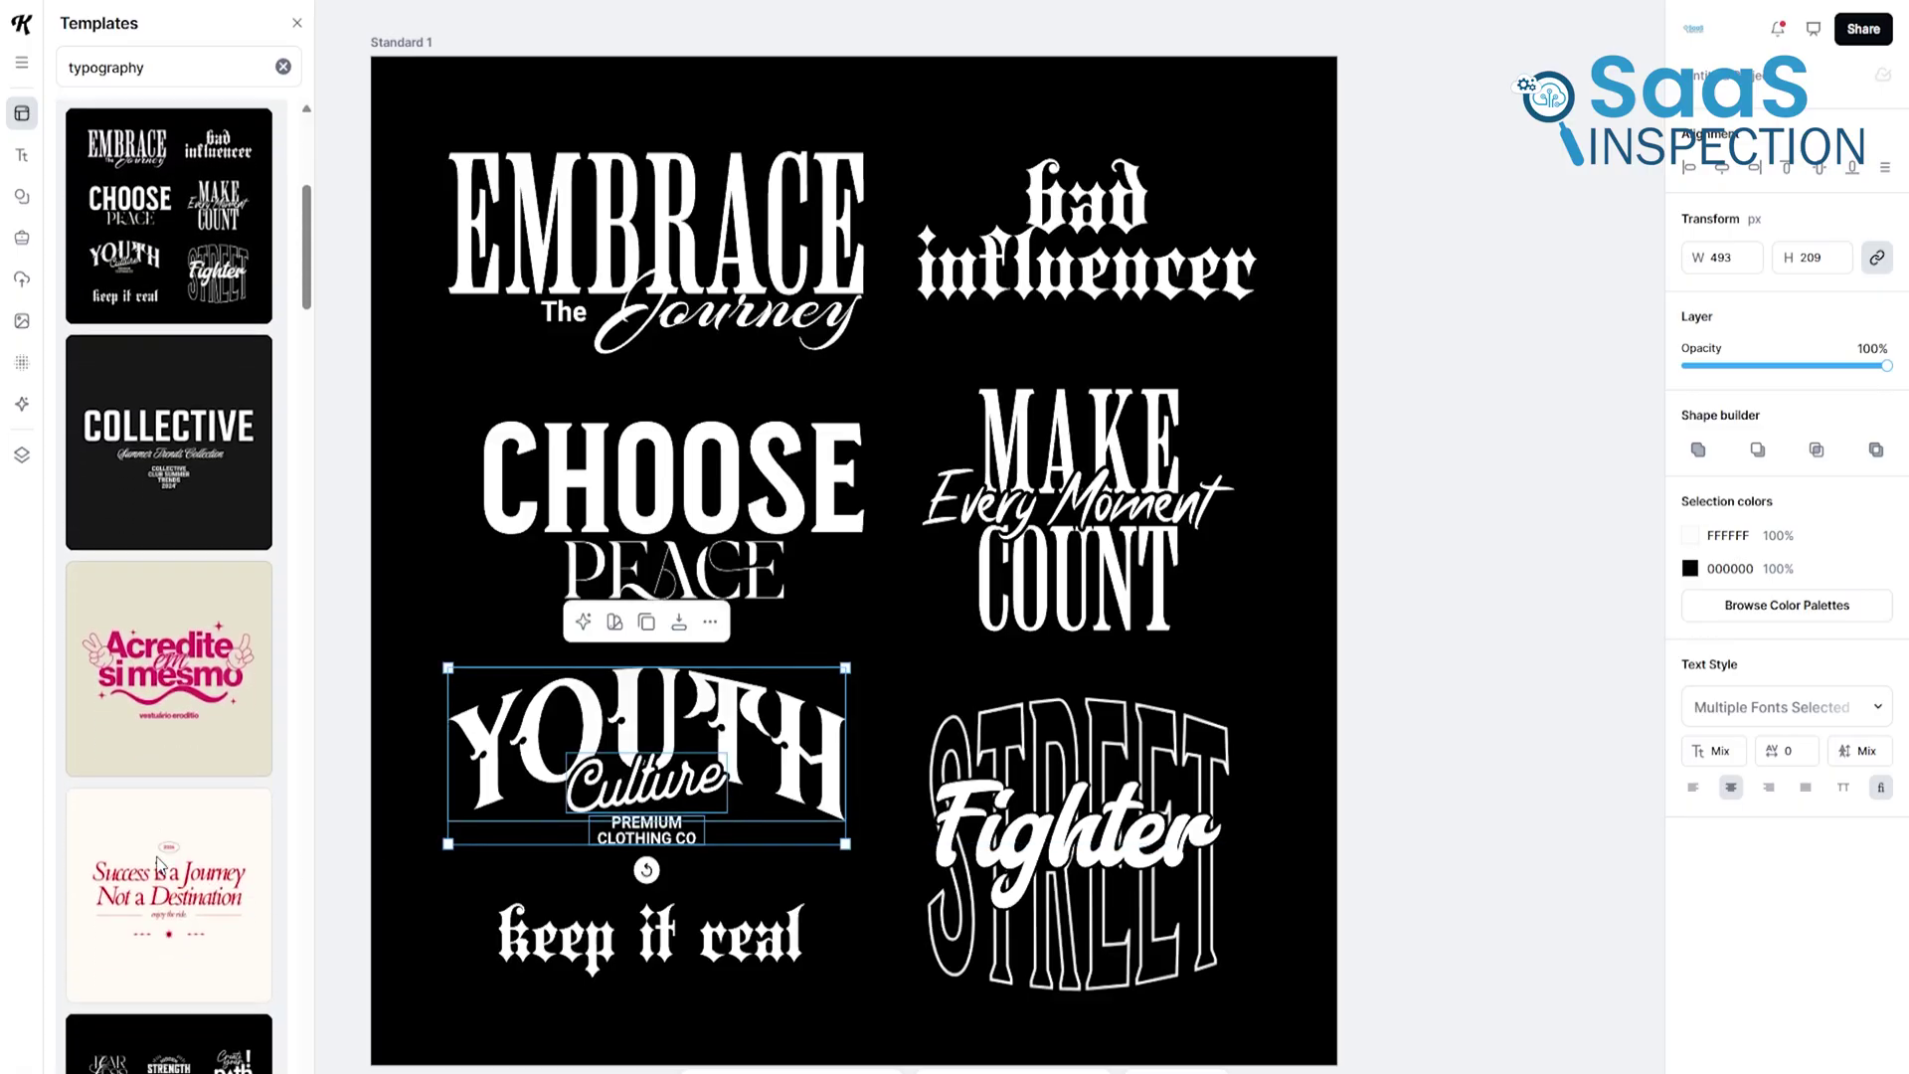
pyautogui.scroll(-2, 169, 671)
pyautogui.scroll(-3, 179, 872)
pyautogui.click(191, 846)
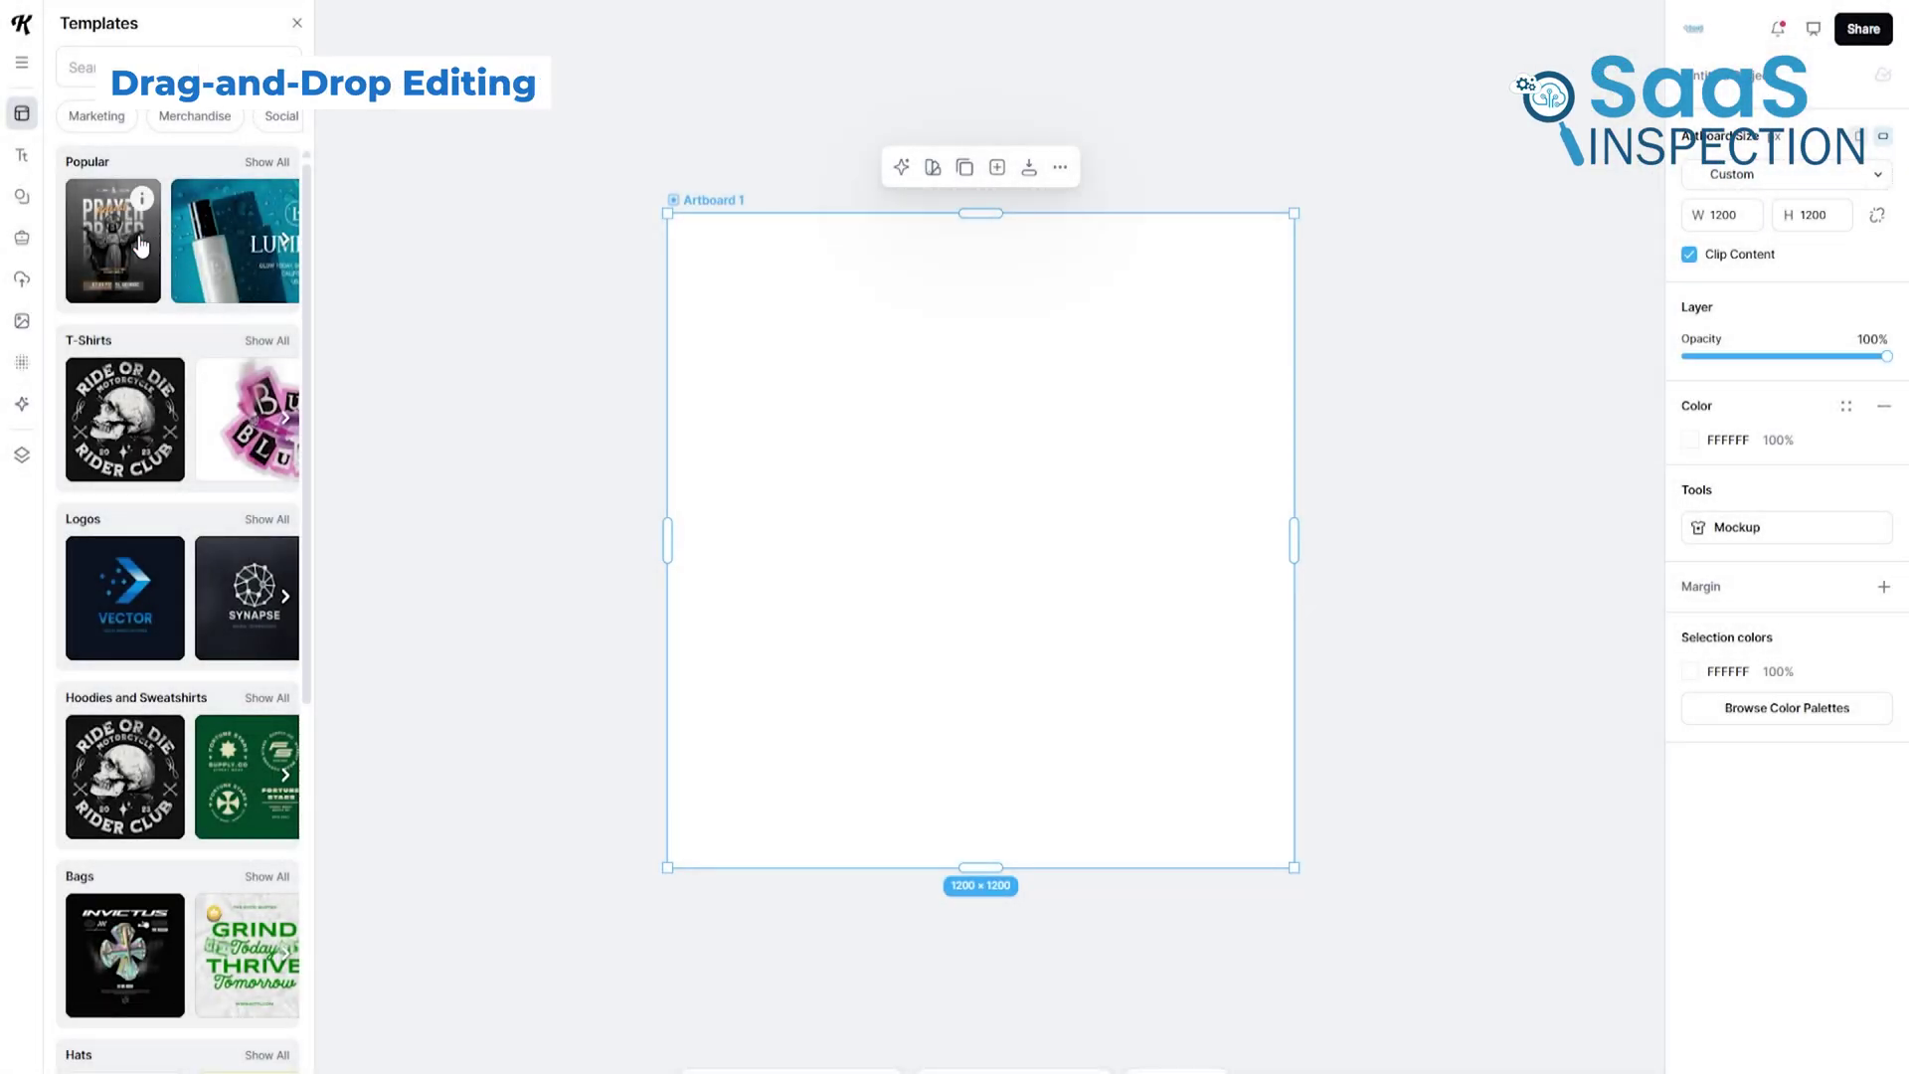
# Add the Prayer Retreat poster, enlarge THE HOLY COLLEGE logo and raise a bigger Retreat title.
pyautogui.click(141, 243)
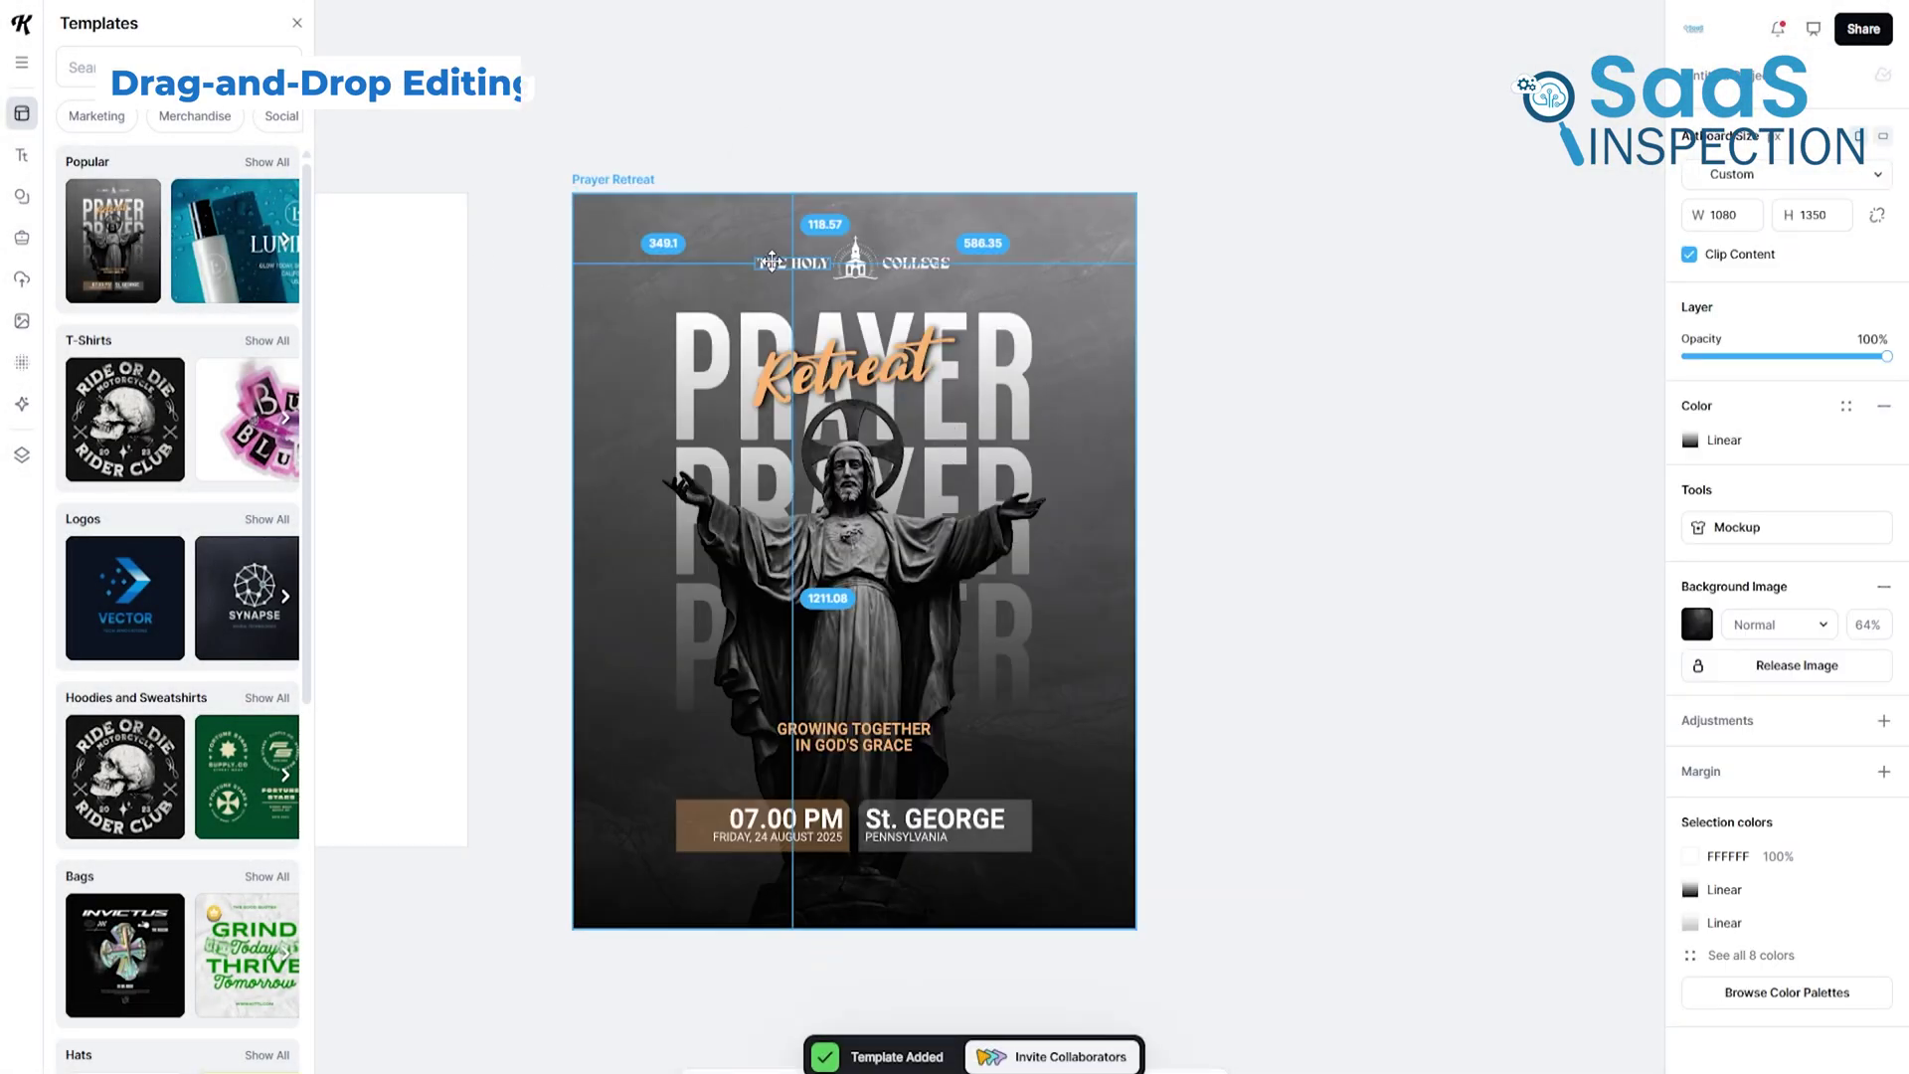
pyautogui.click(771, 259)
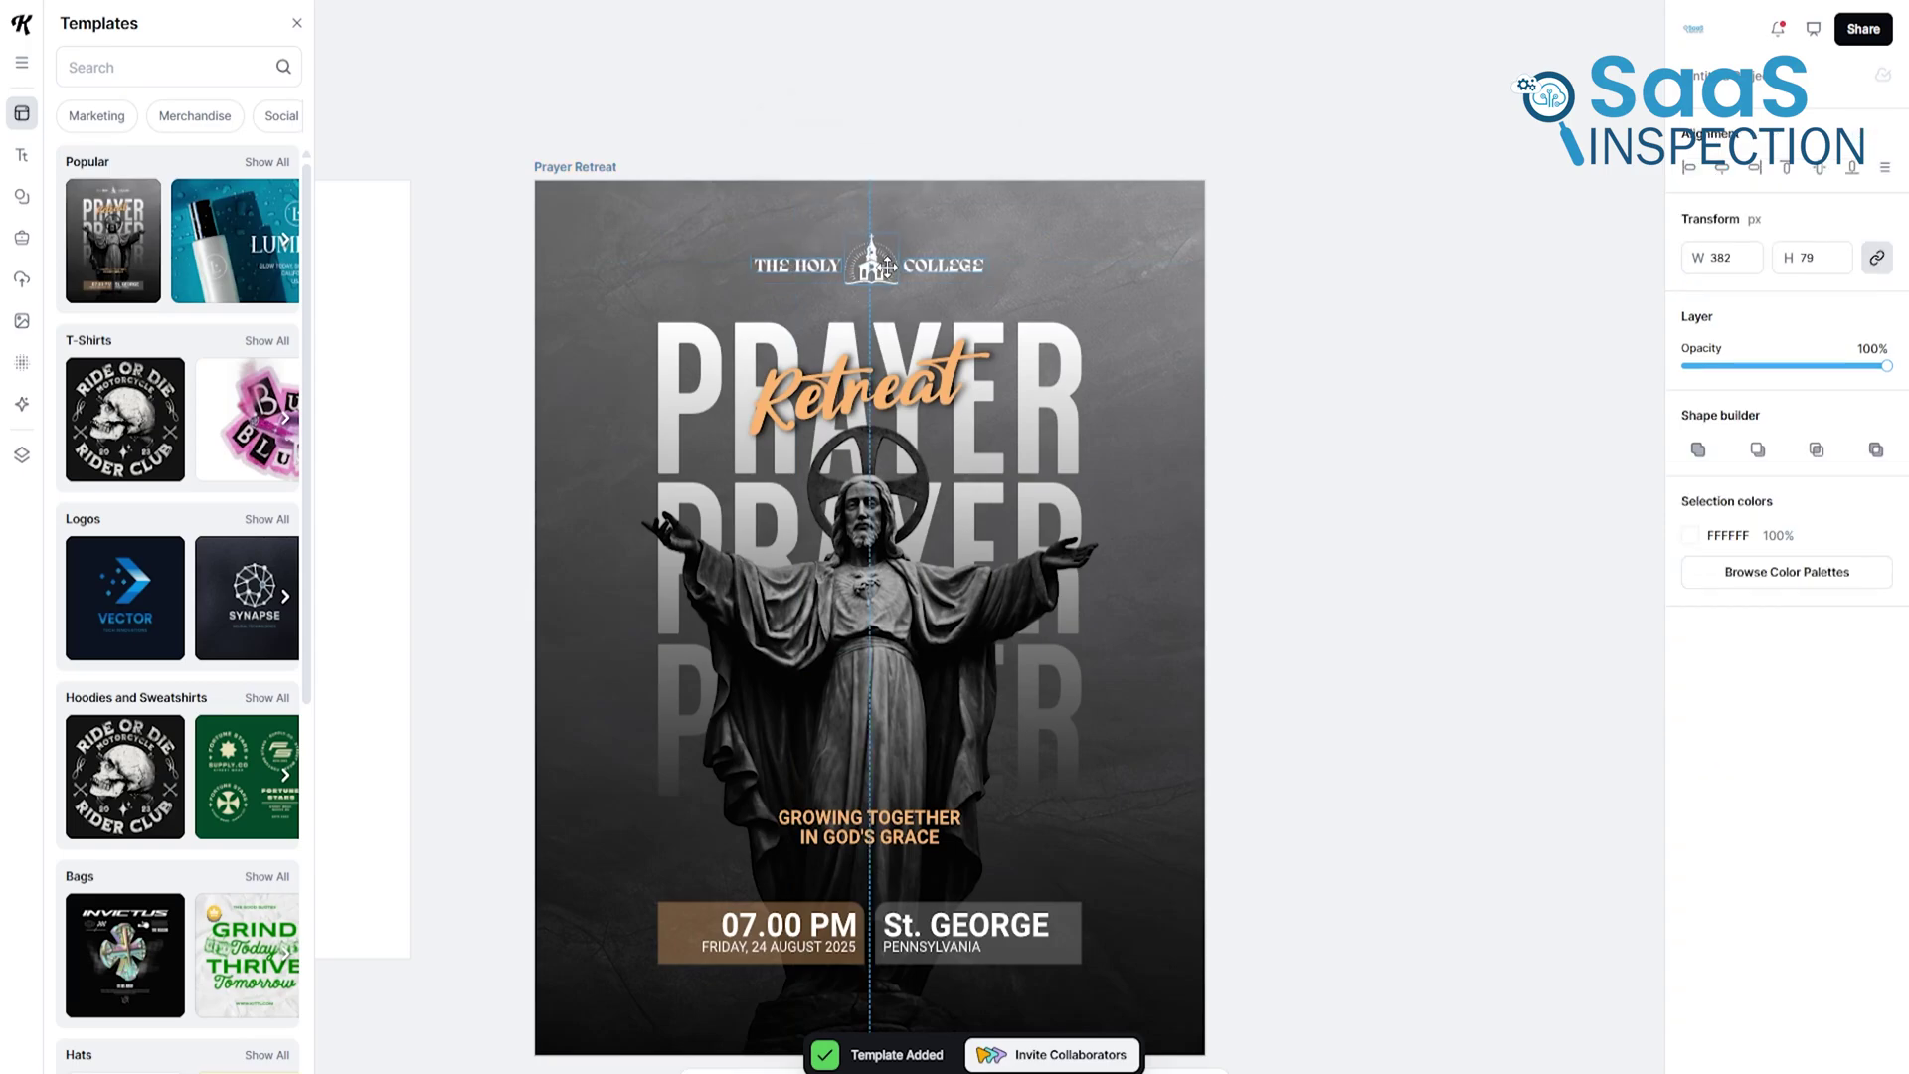
pyautogui.moveTo(991, 286)
pyautogui.mouseDown()
pyautogui.moveTo(1027, 303)
pyautogui.moveTo(962, 269)
pyautogui.mouseUp()
pyautogui.click(870, 369)
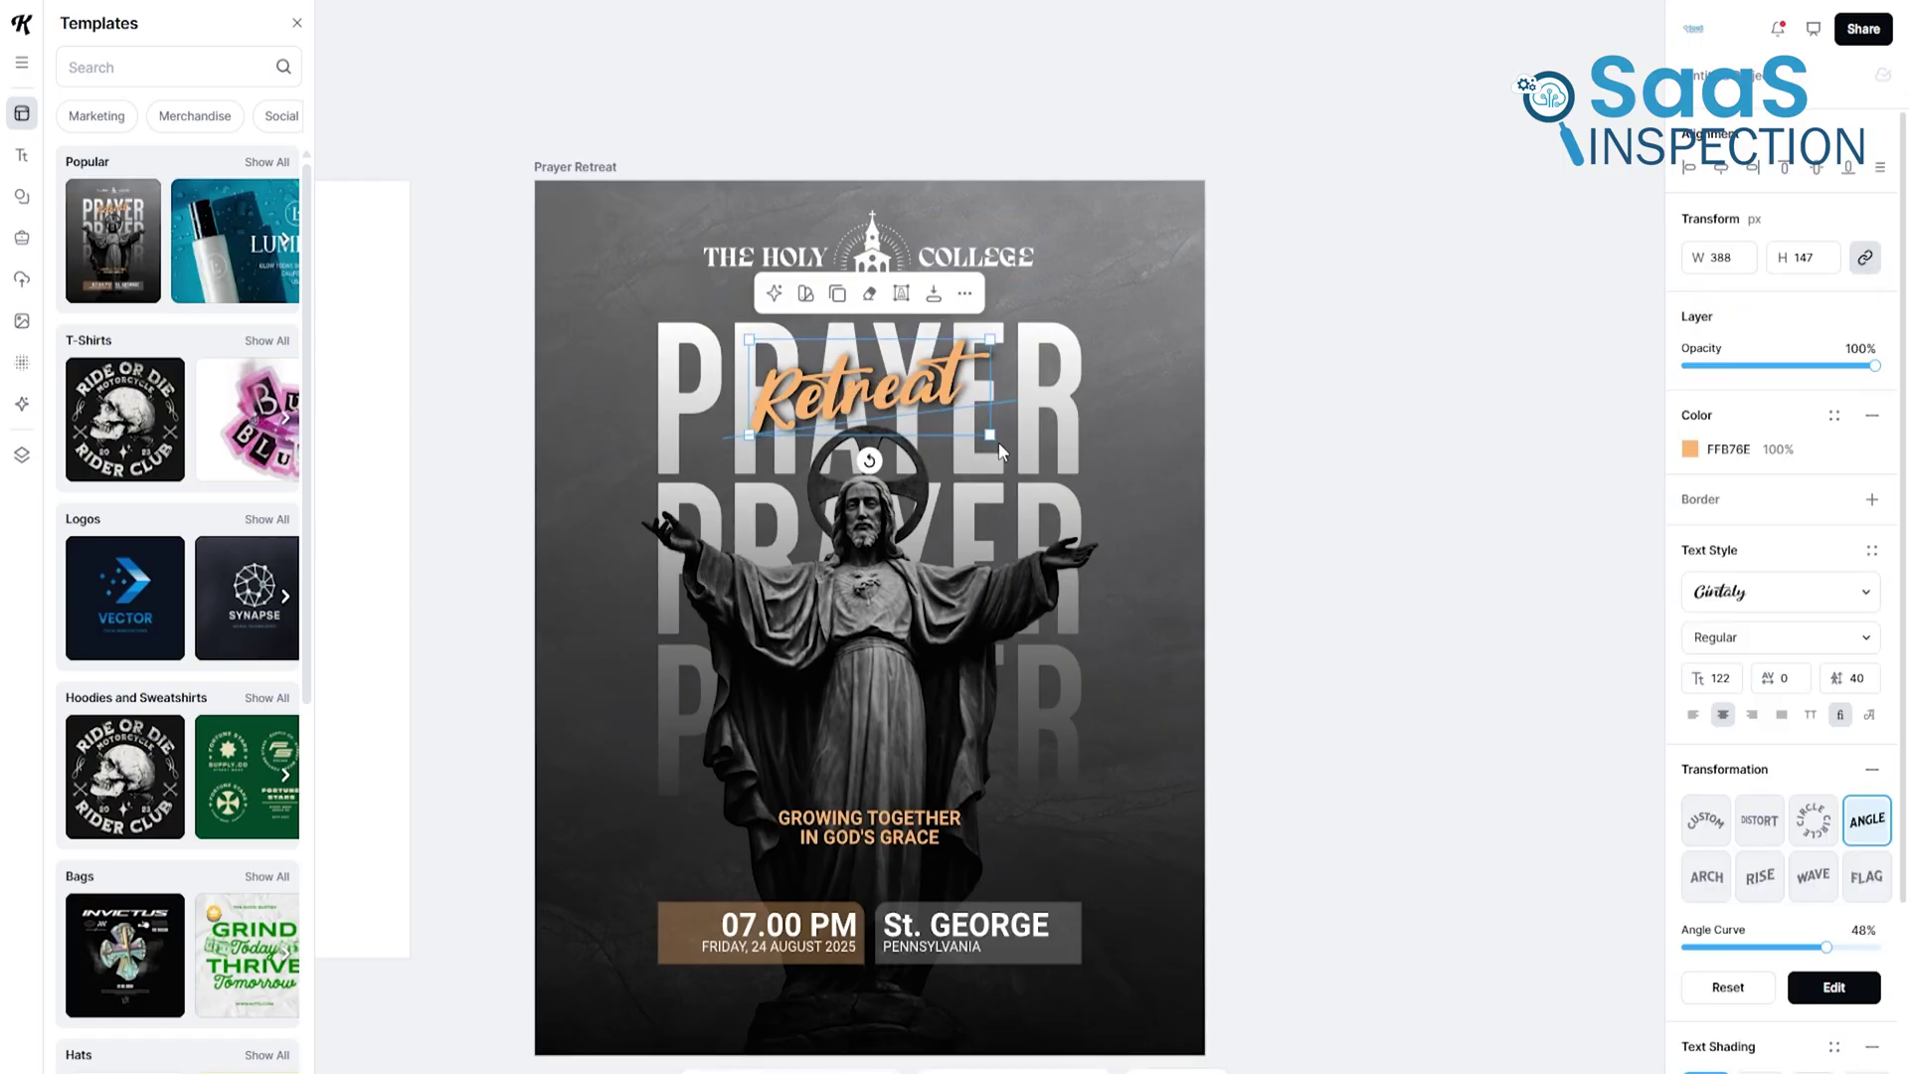
pyautogui.moveTo(994, 438); pyautogui.dragTo(1042, 468)
pyautogui.moveTo(937, 394); pyautogui.dragTo(934, 376)
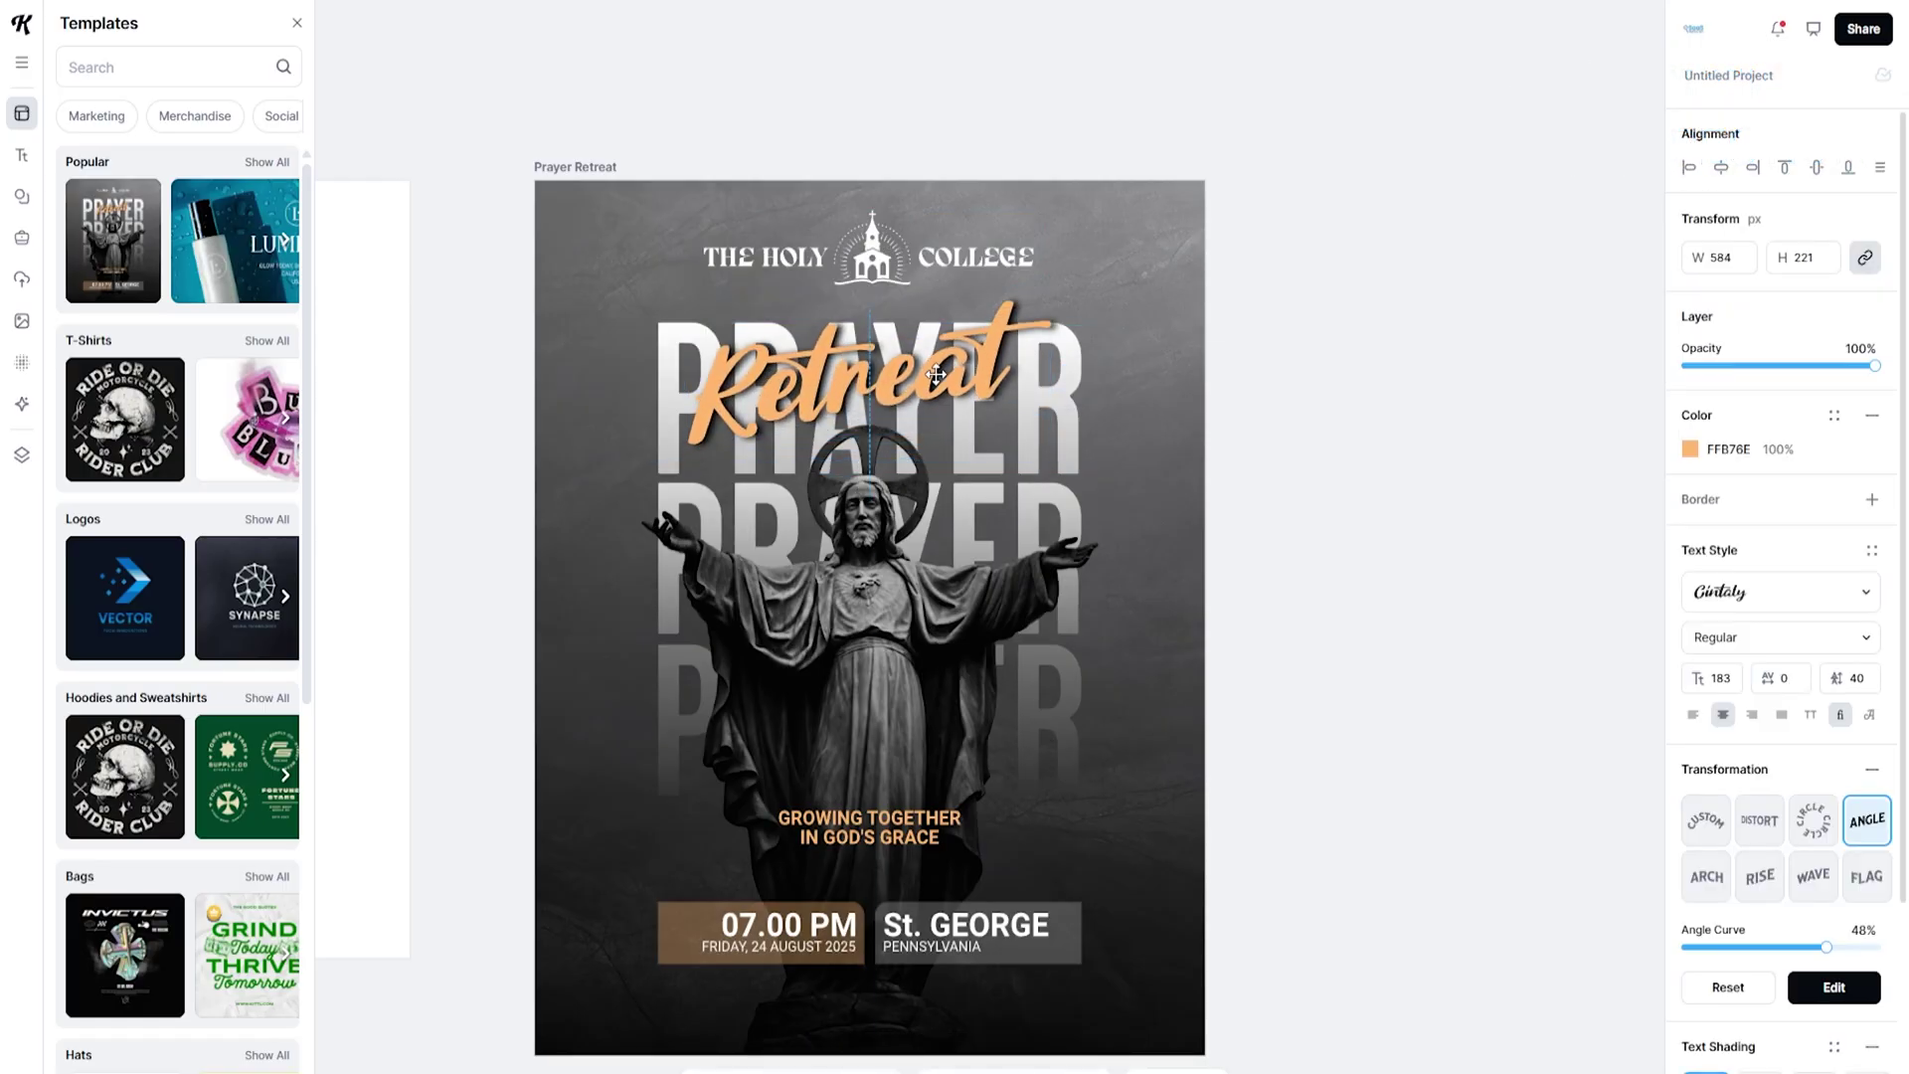
# Delete the statue photo and move the lowest PRAYER down toward GROWING TOGETHER.
pyautogui.moveTo(895, 631); pyautogui.dragTo(876, 672)
pyautogui.press('Delete')
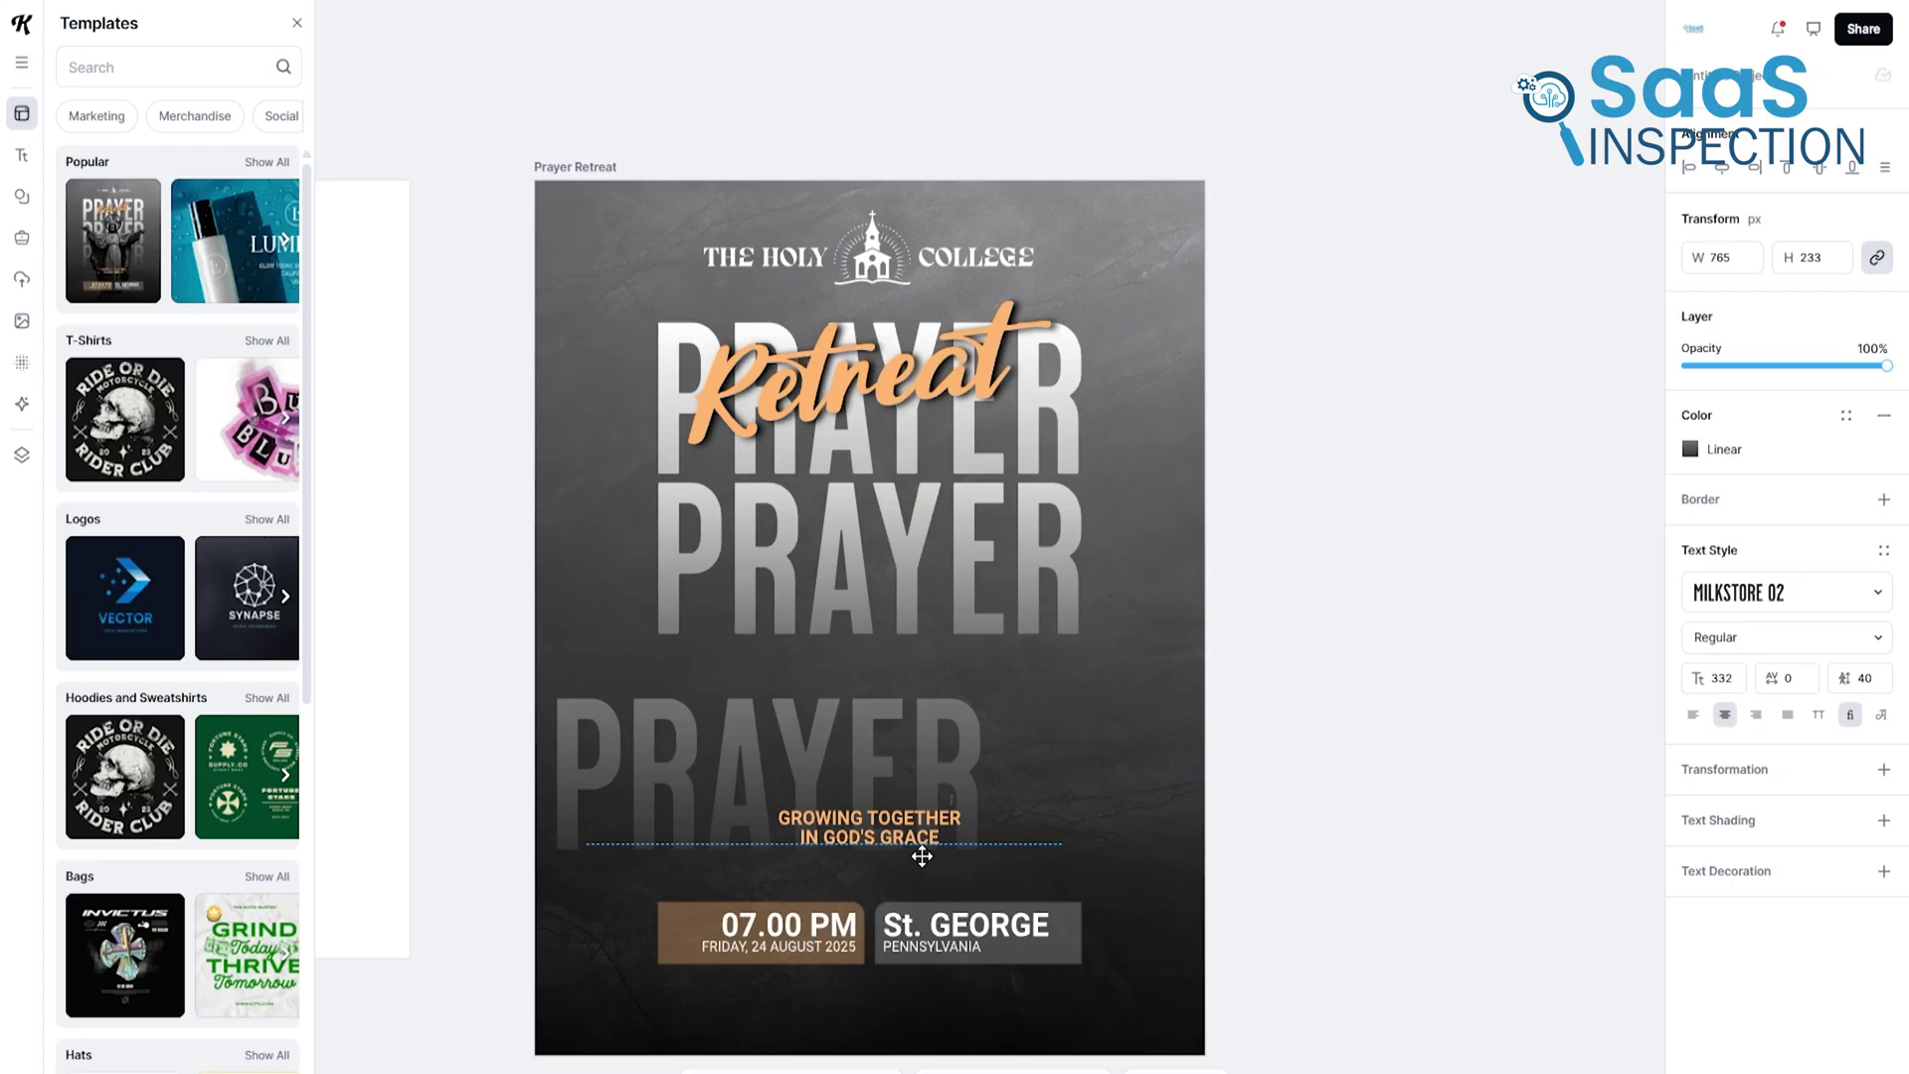
pyautogui.moveTo(1029, 702); pyautogui.dragTo(1031, 770)
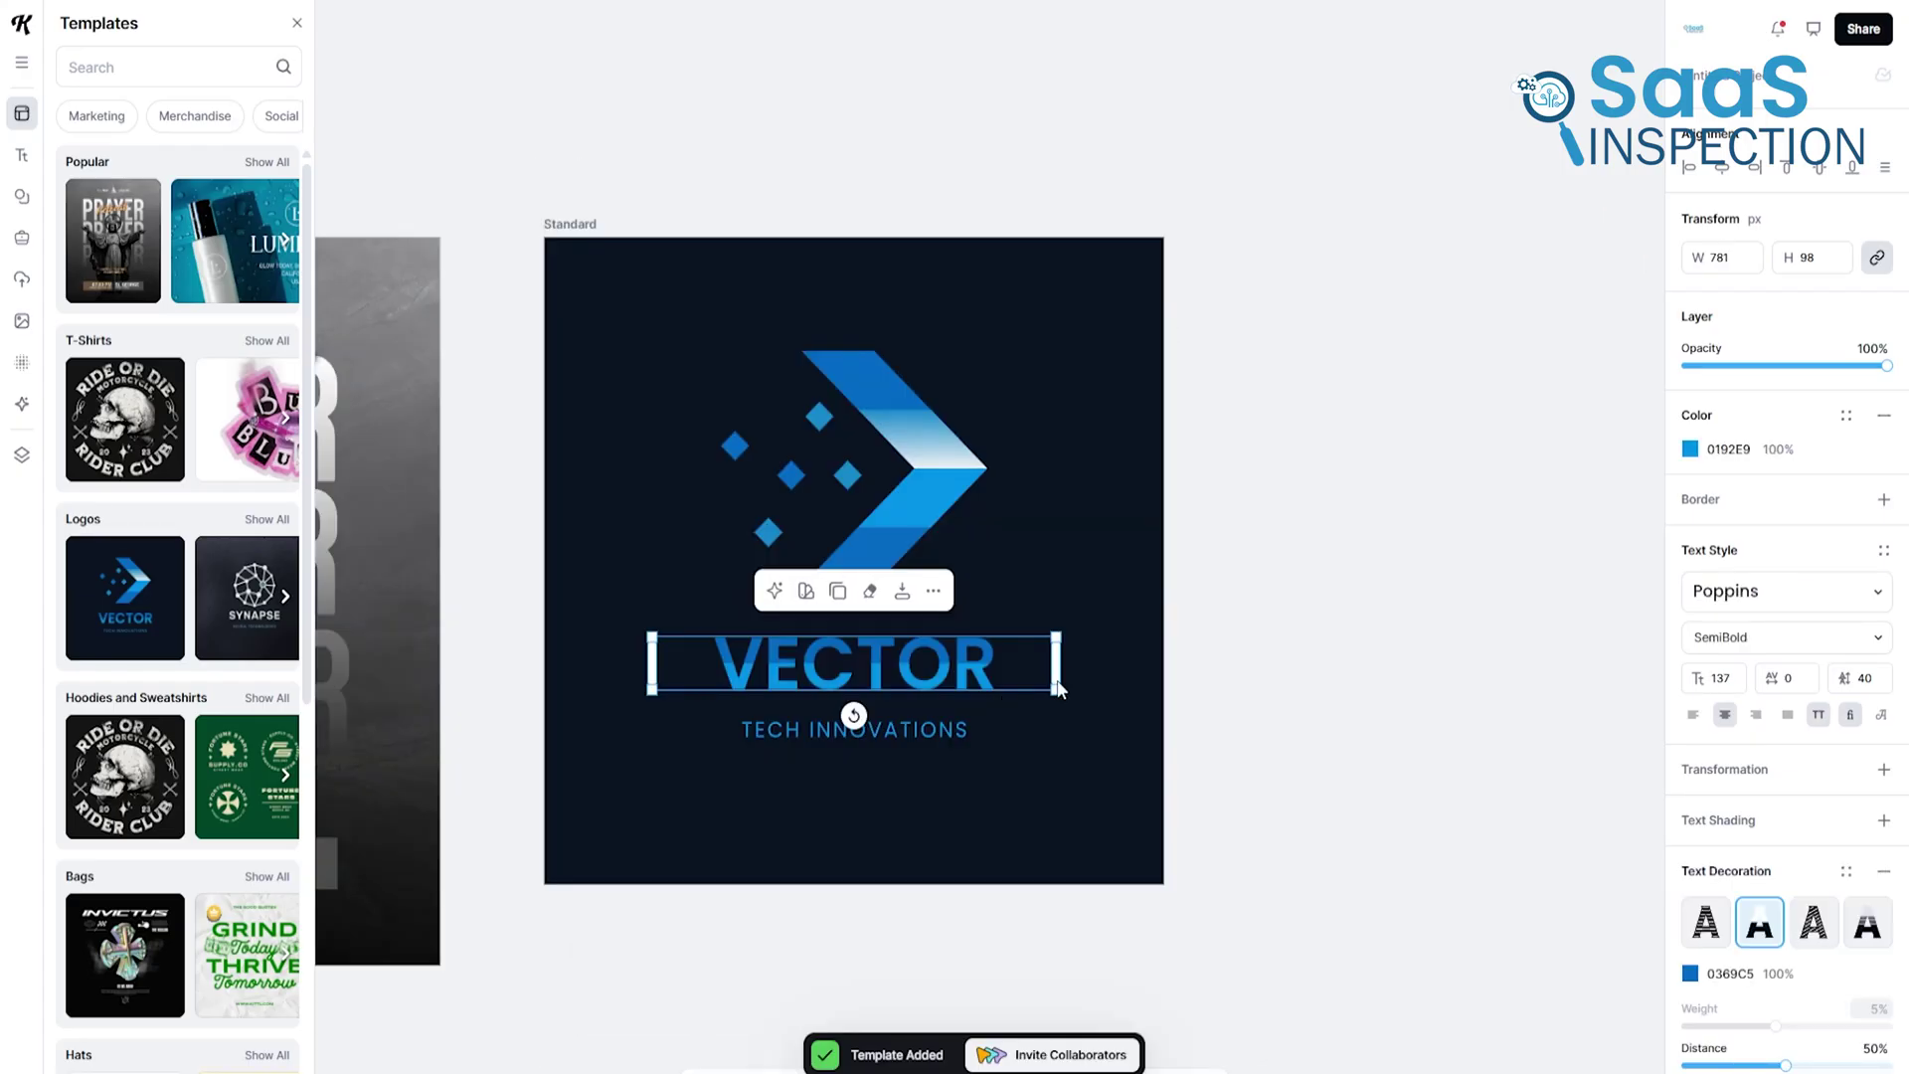
# Change the VECTOR headline to LOGO.
pyautogui.doubleClick(975, 664)
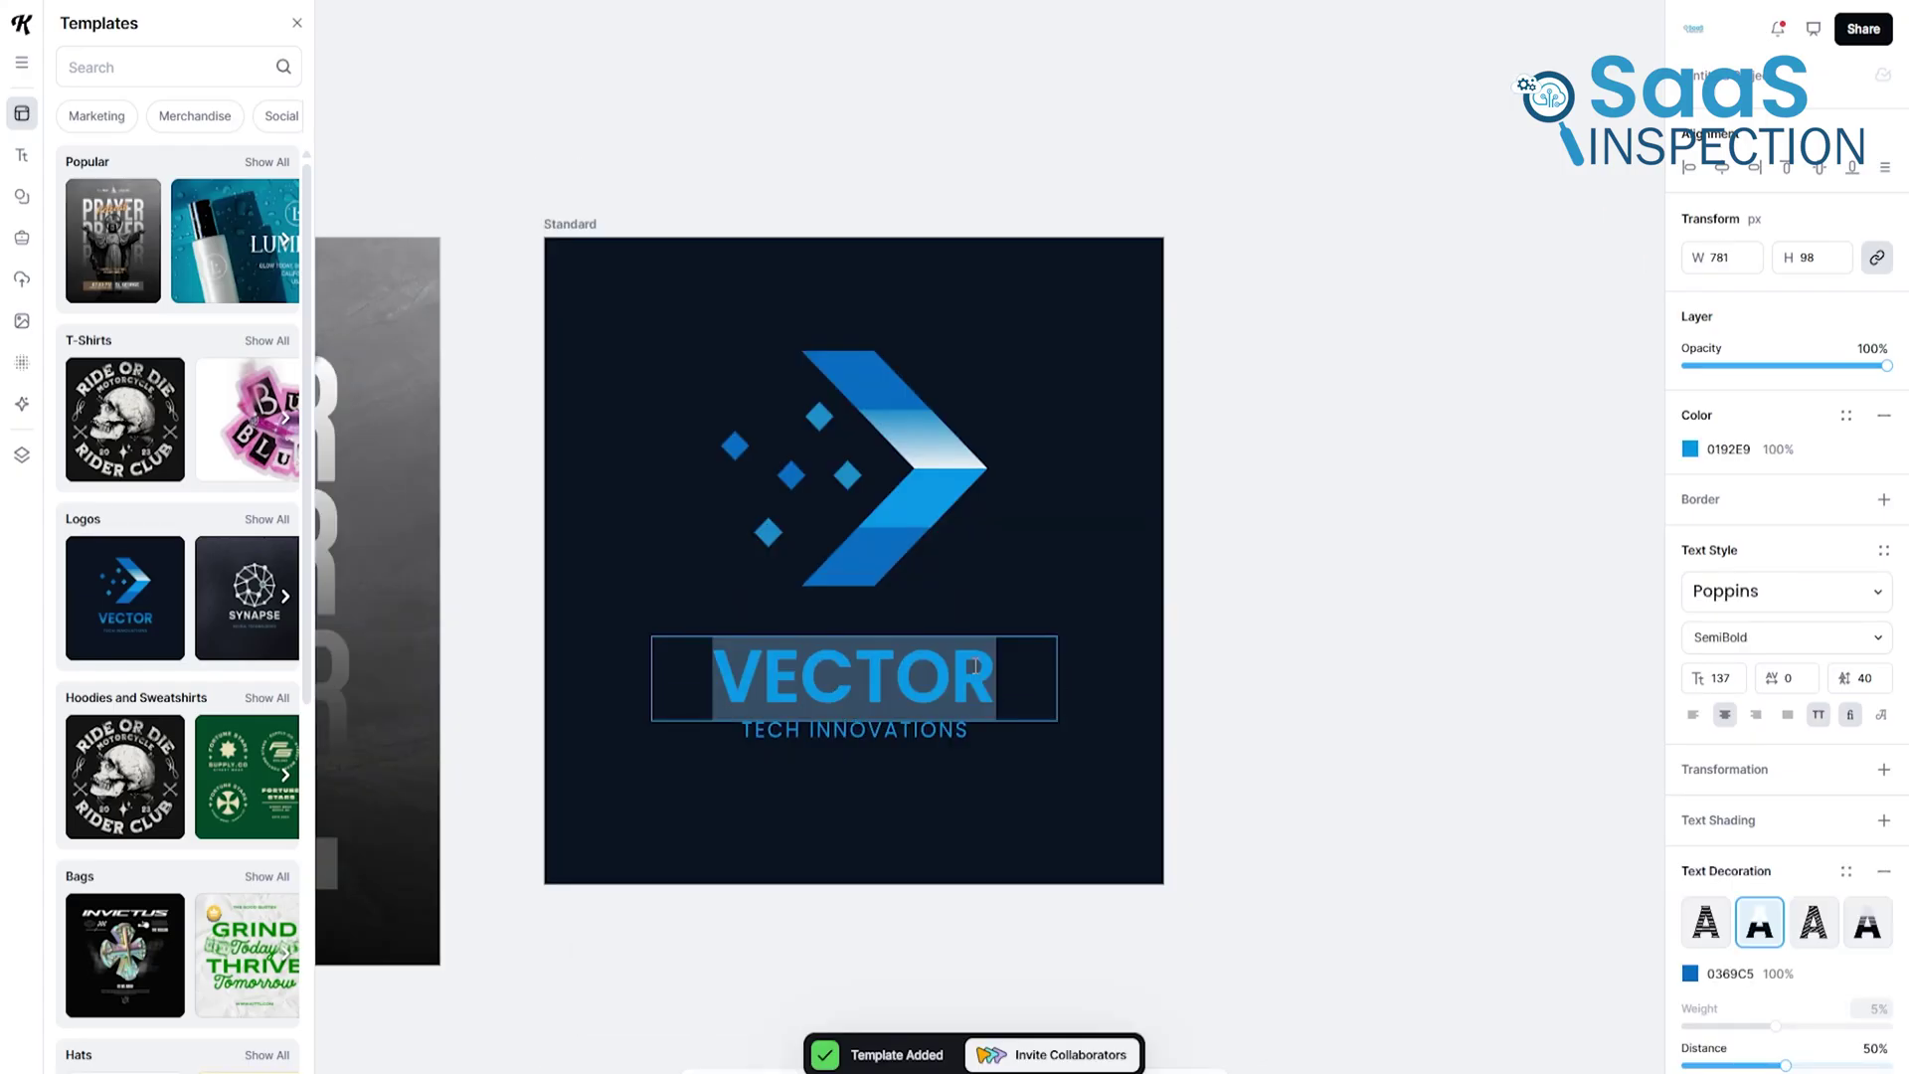
pyautogui.write('Logo')
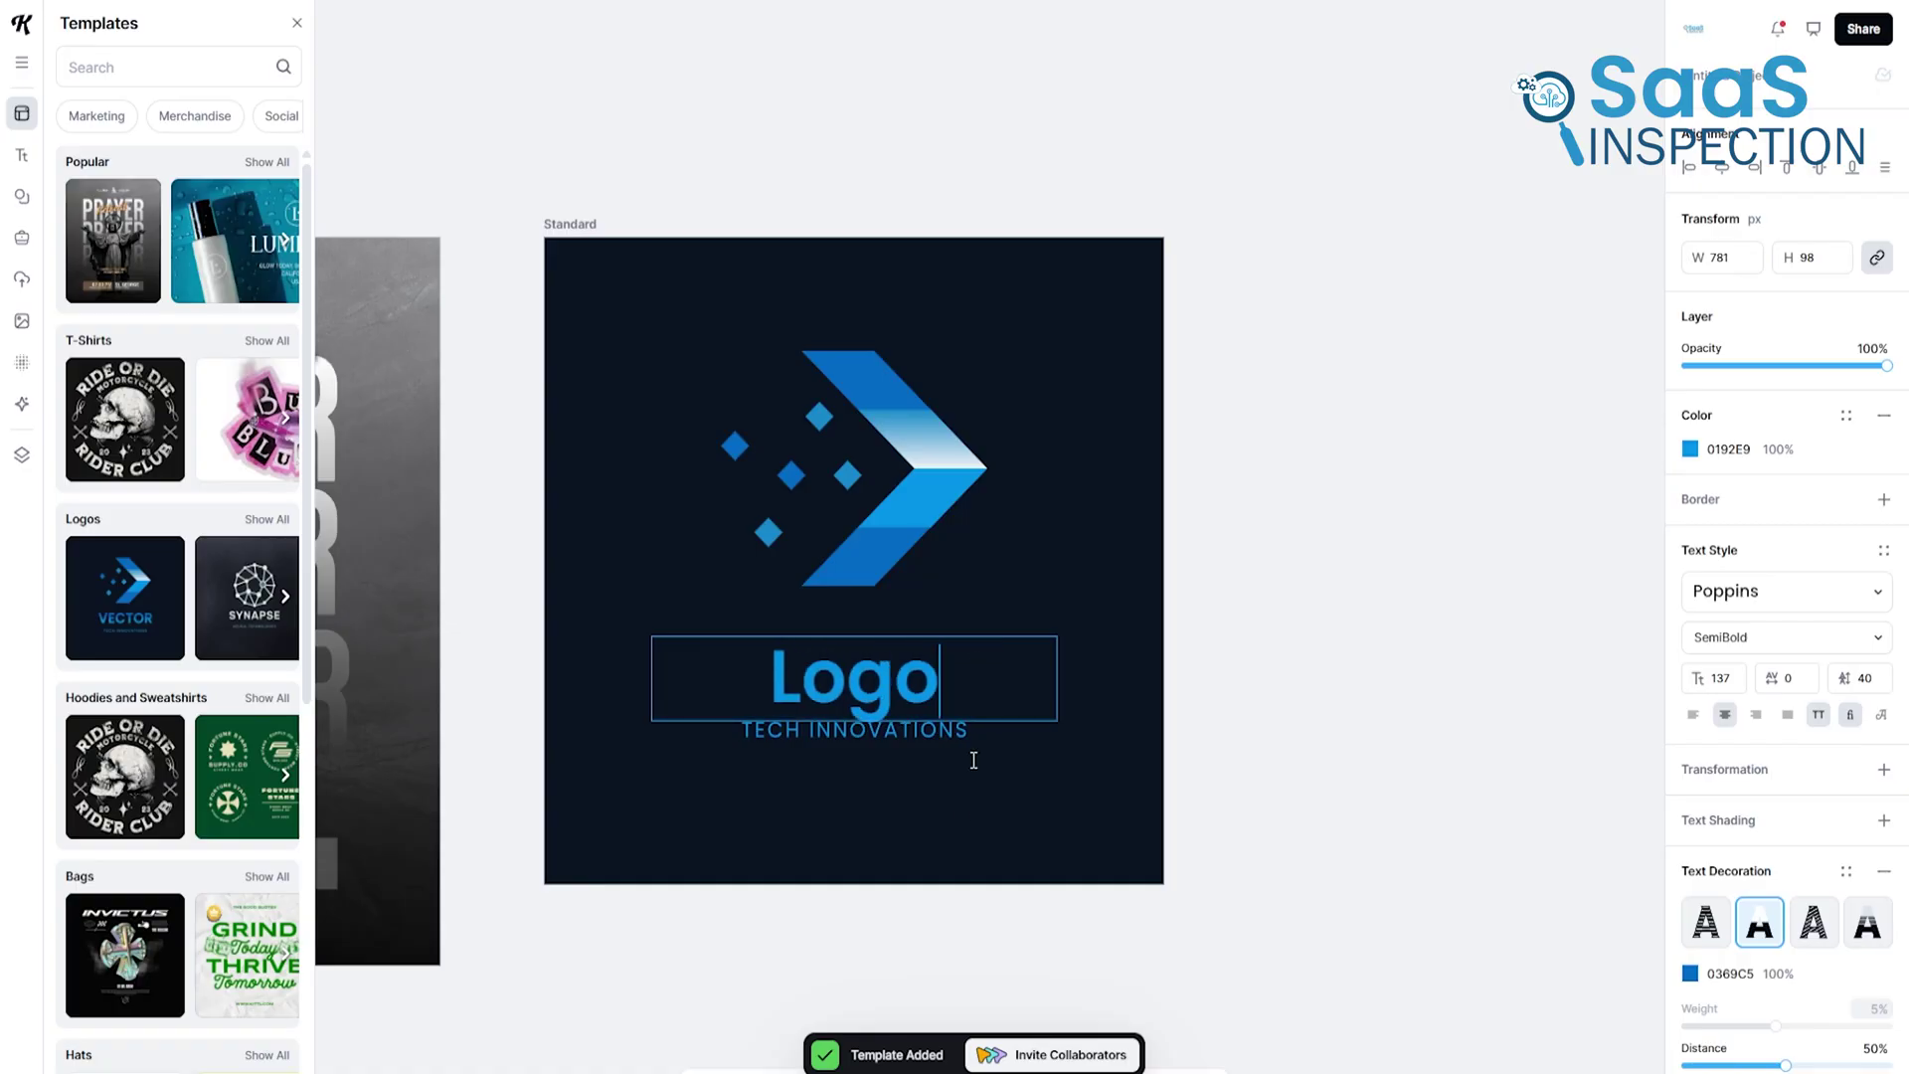
pyautogui.click(972, 760)
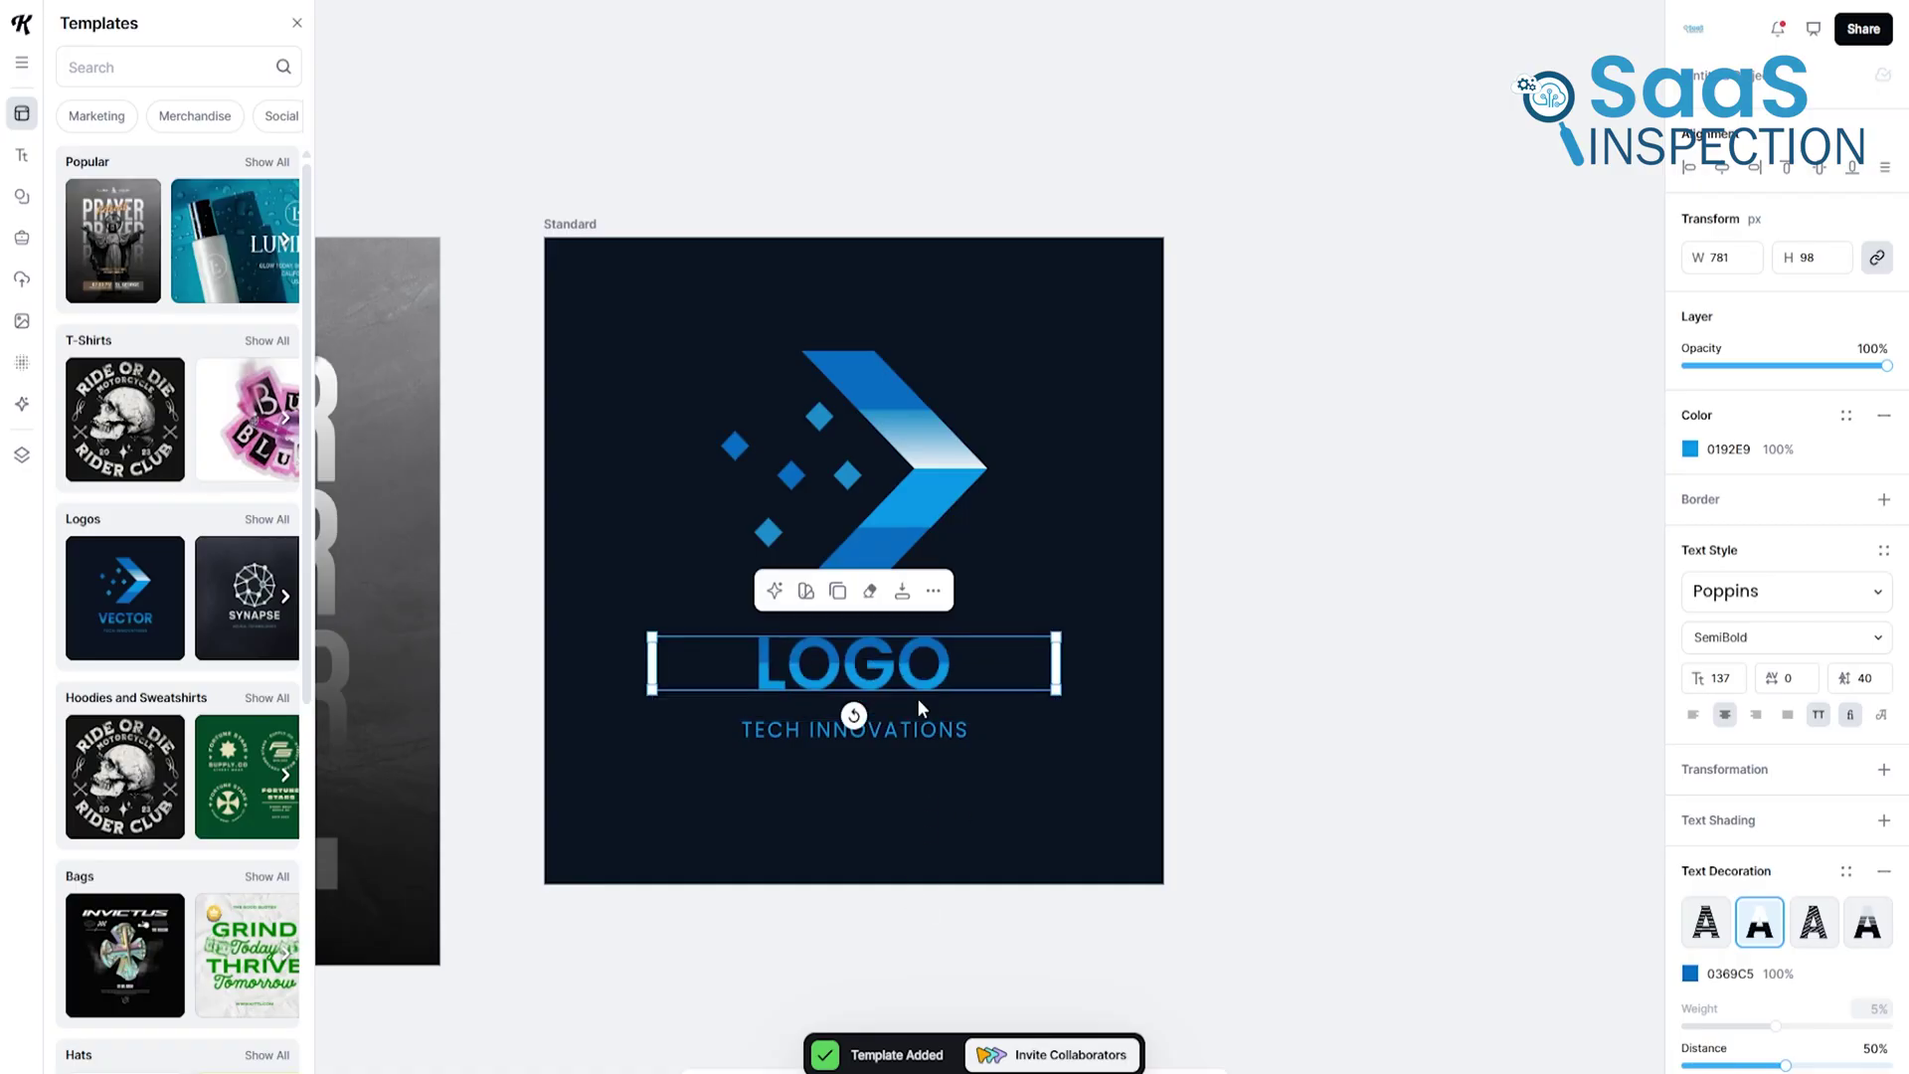
pyautogui.click(873, 491)
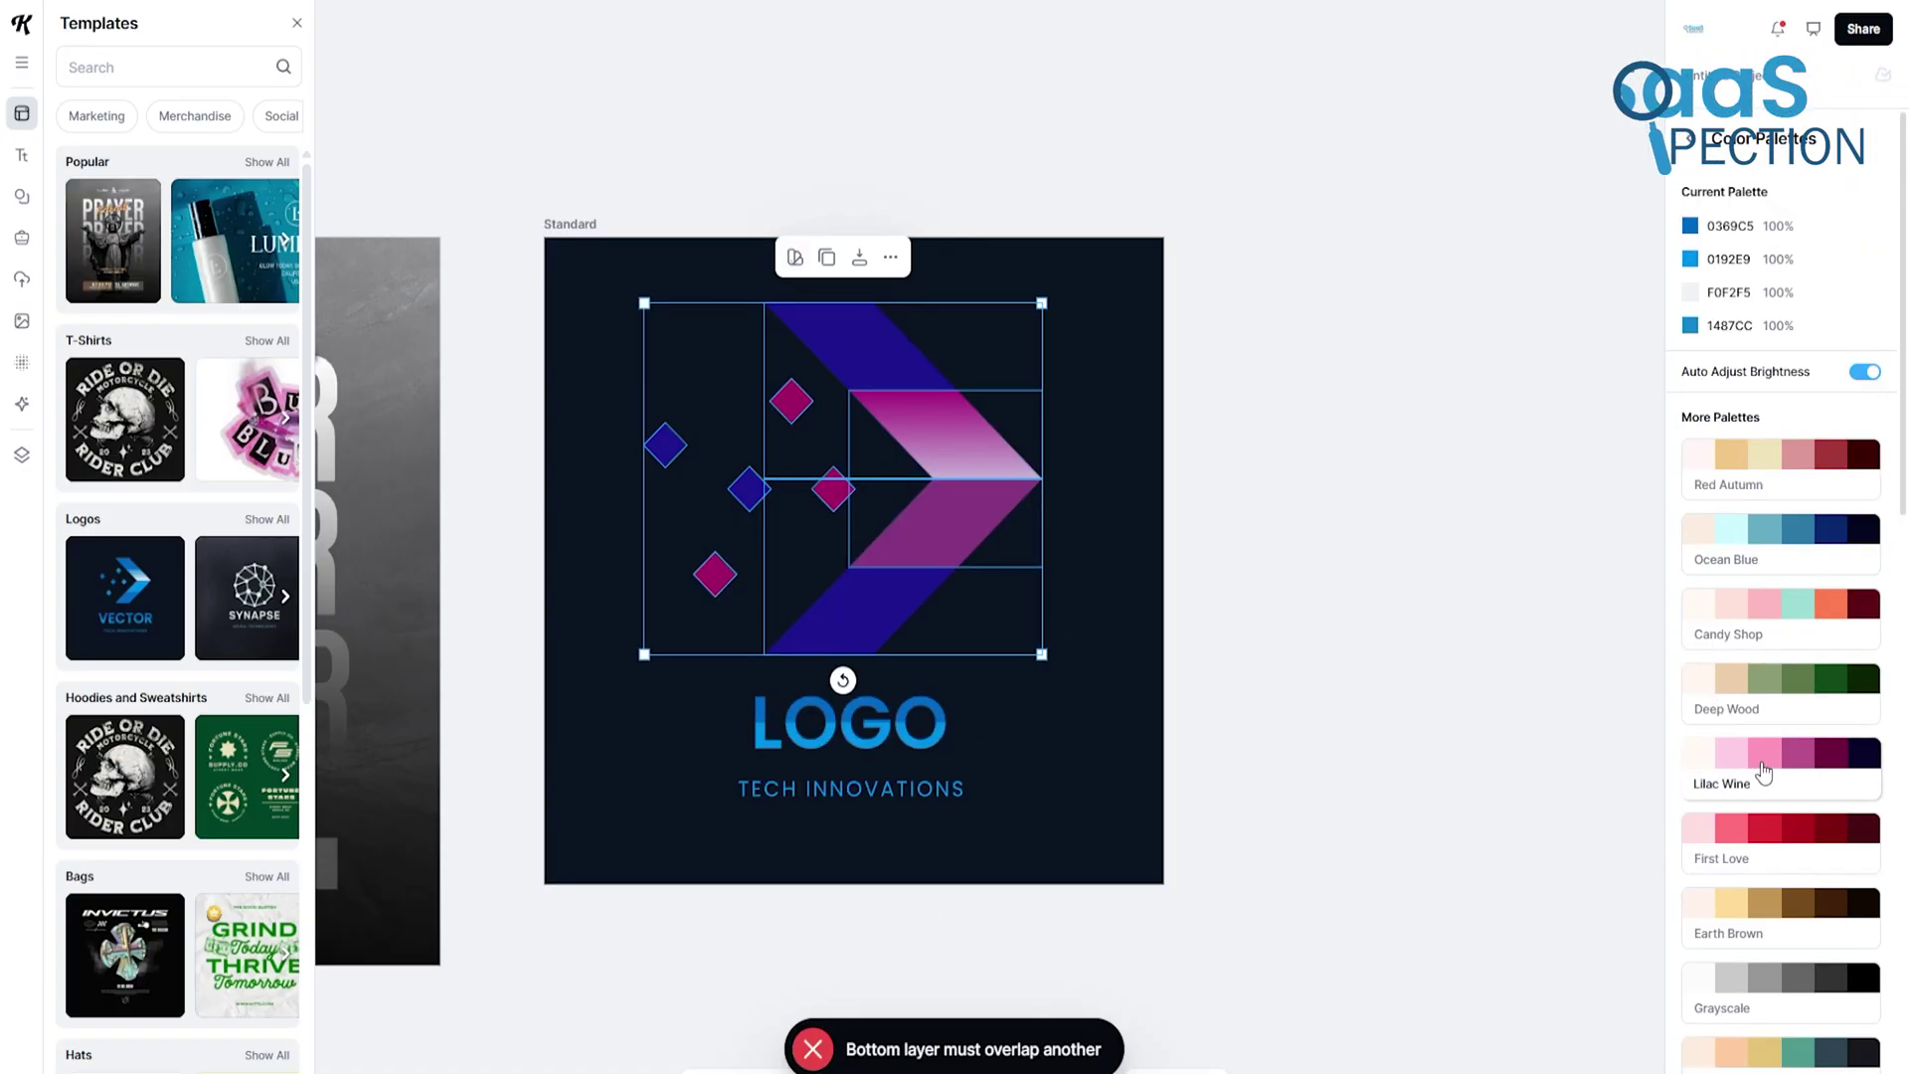
# Recolour the arrow logo, trying red and Earth Brown before settling on Ocean Blue.
pyautogui.click(1775, 825)
pyautogui.click(1784, 906)
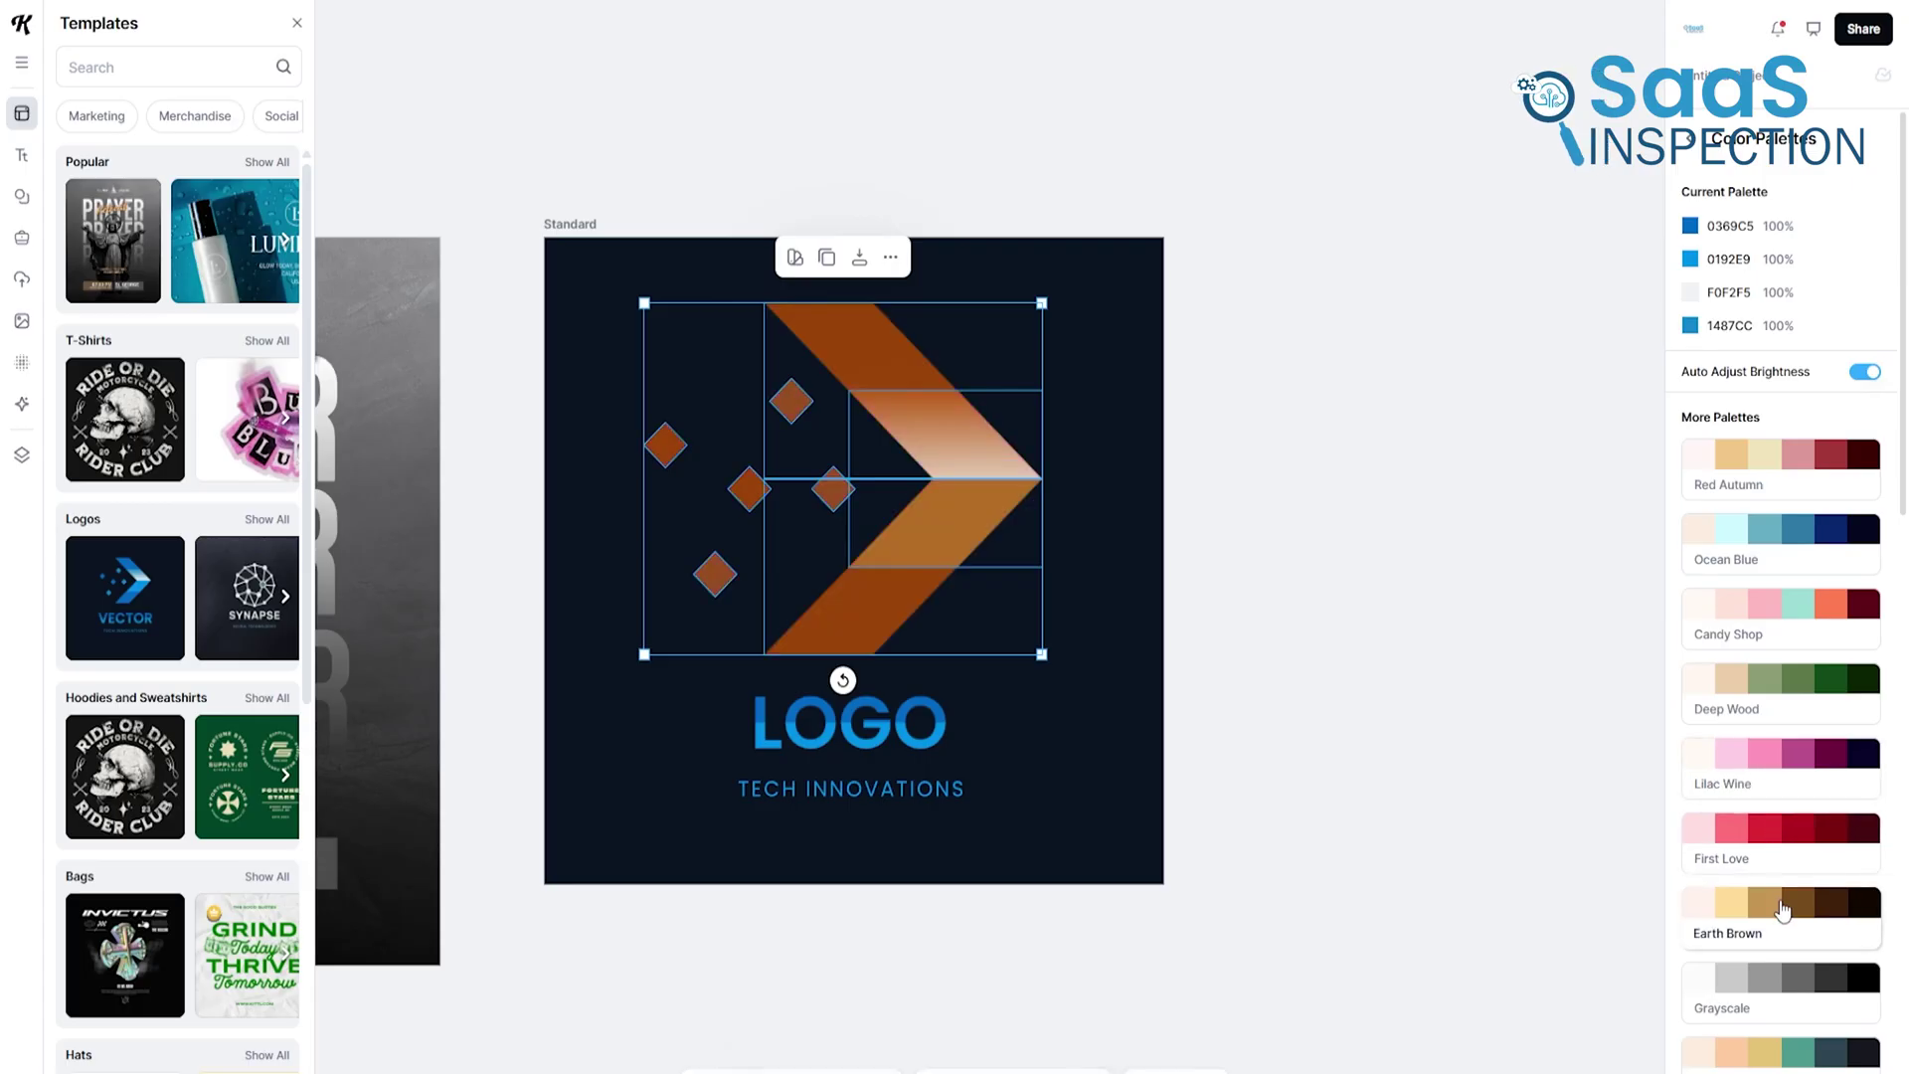
pyautogui.click(1785, 456)
pyautogui.click(1776, 531)
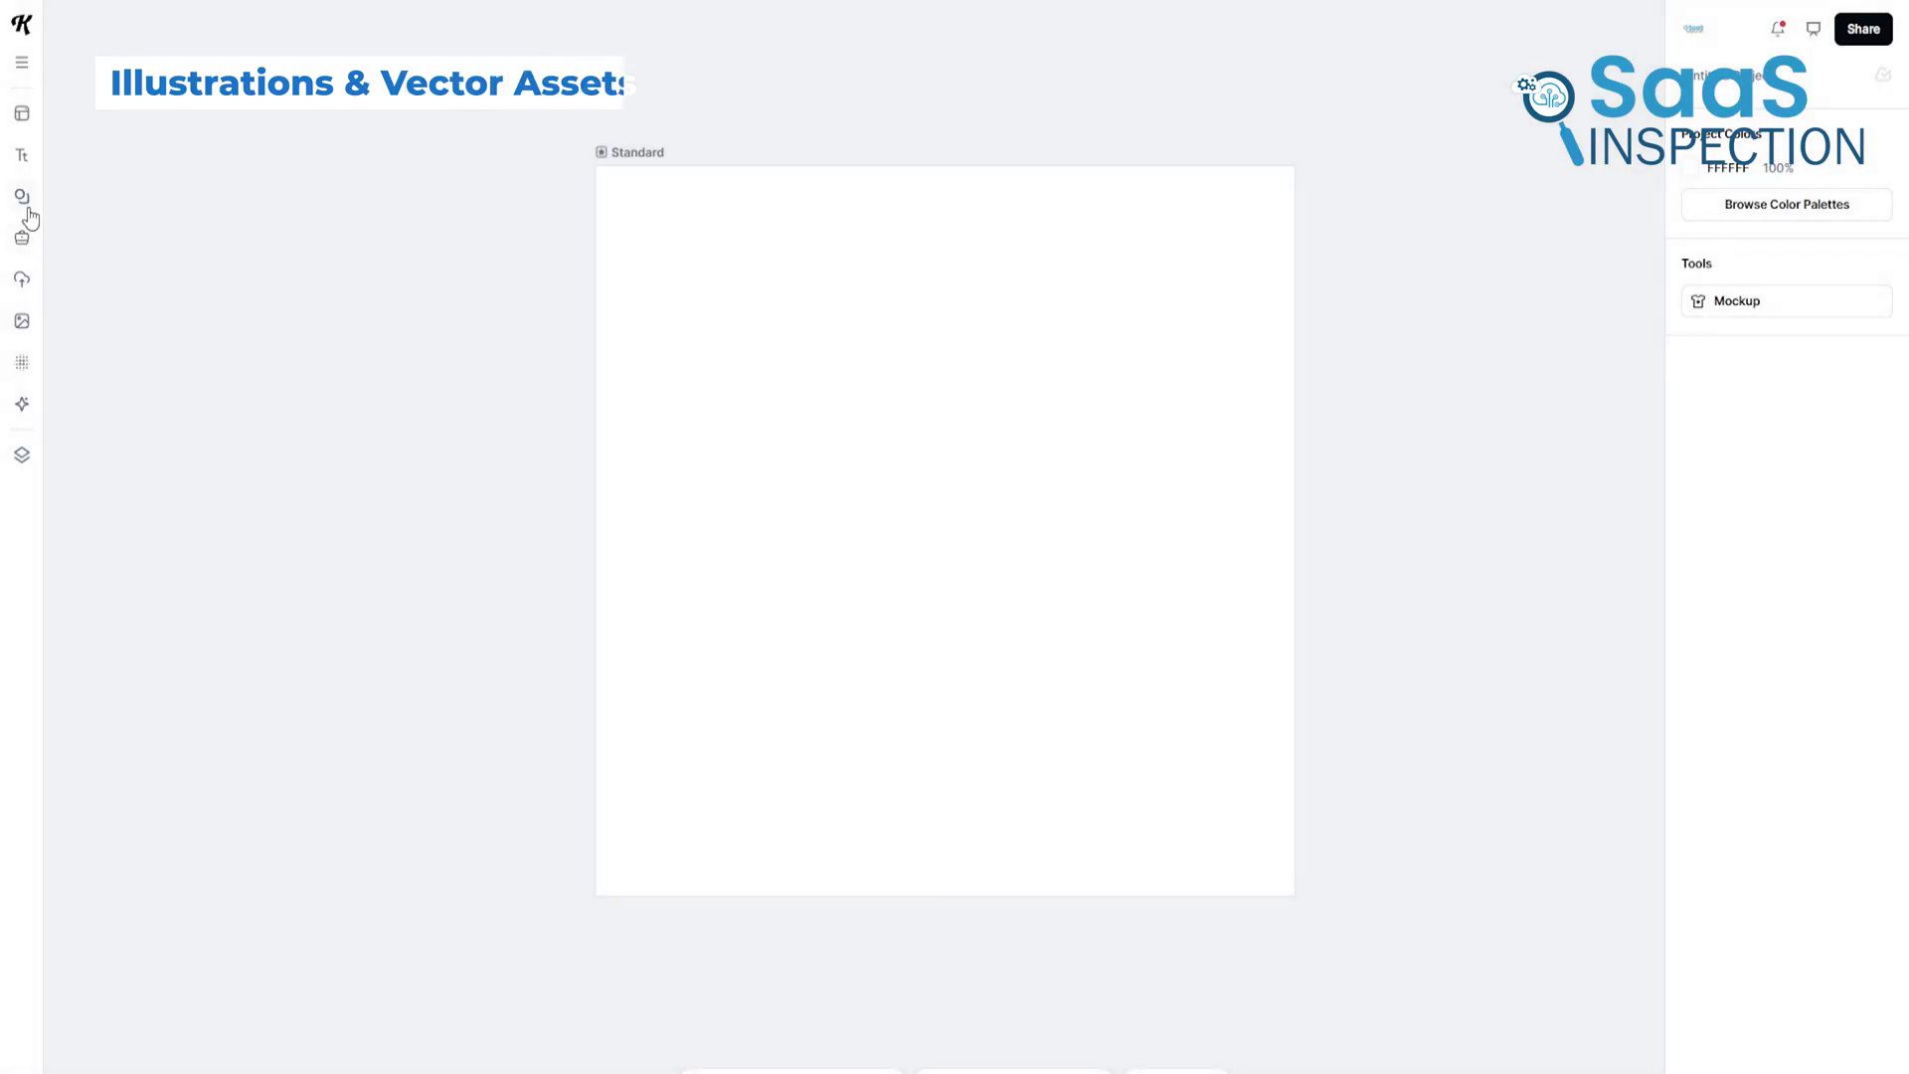
# Add a square from Elements, enlarge it and centre it on the page.
pyautogui.click(23, 196)
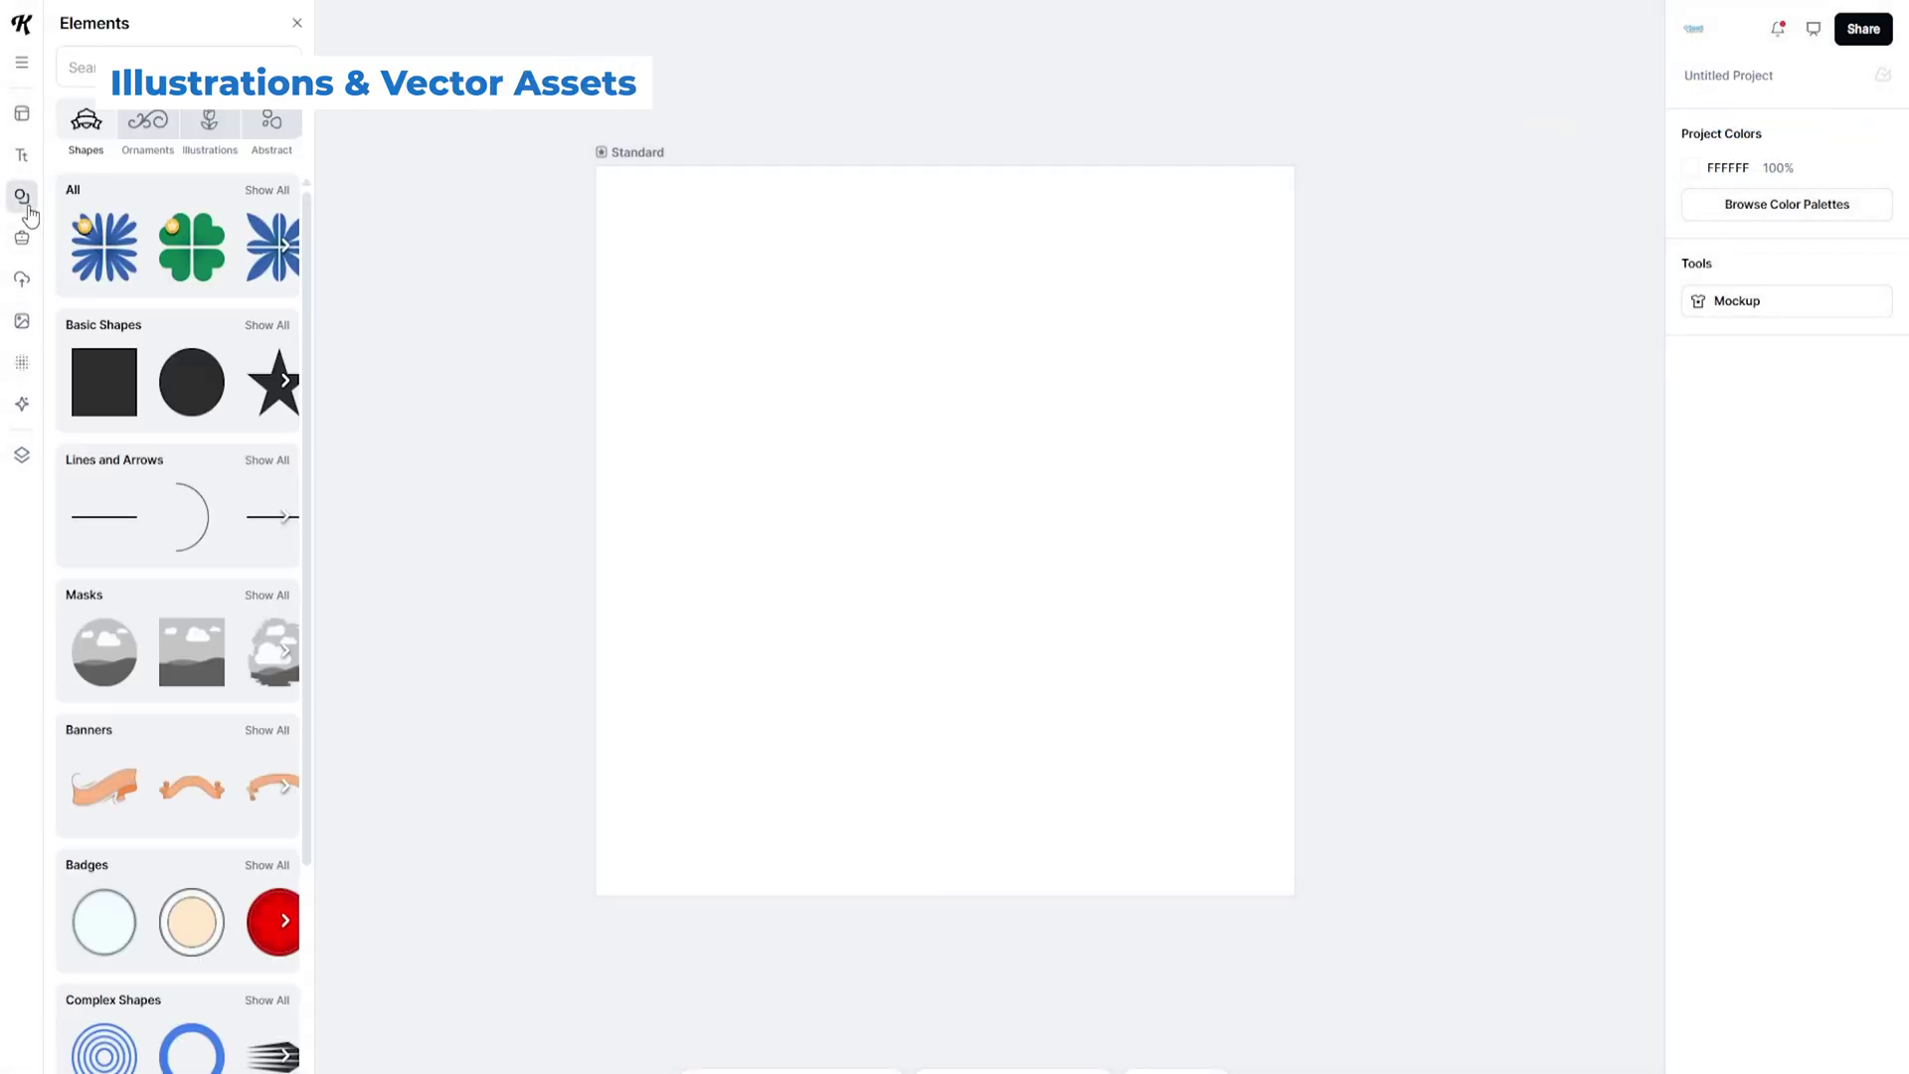
pyautogui.click(100, 385)
pyautogui.moveTo(823, 482); pyautogui.dragTo(951, 500)
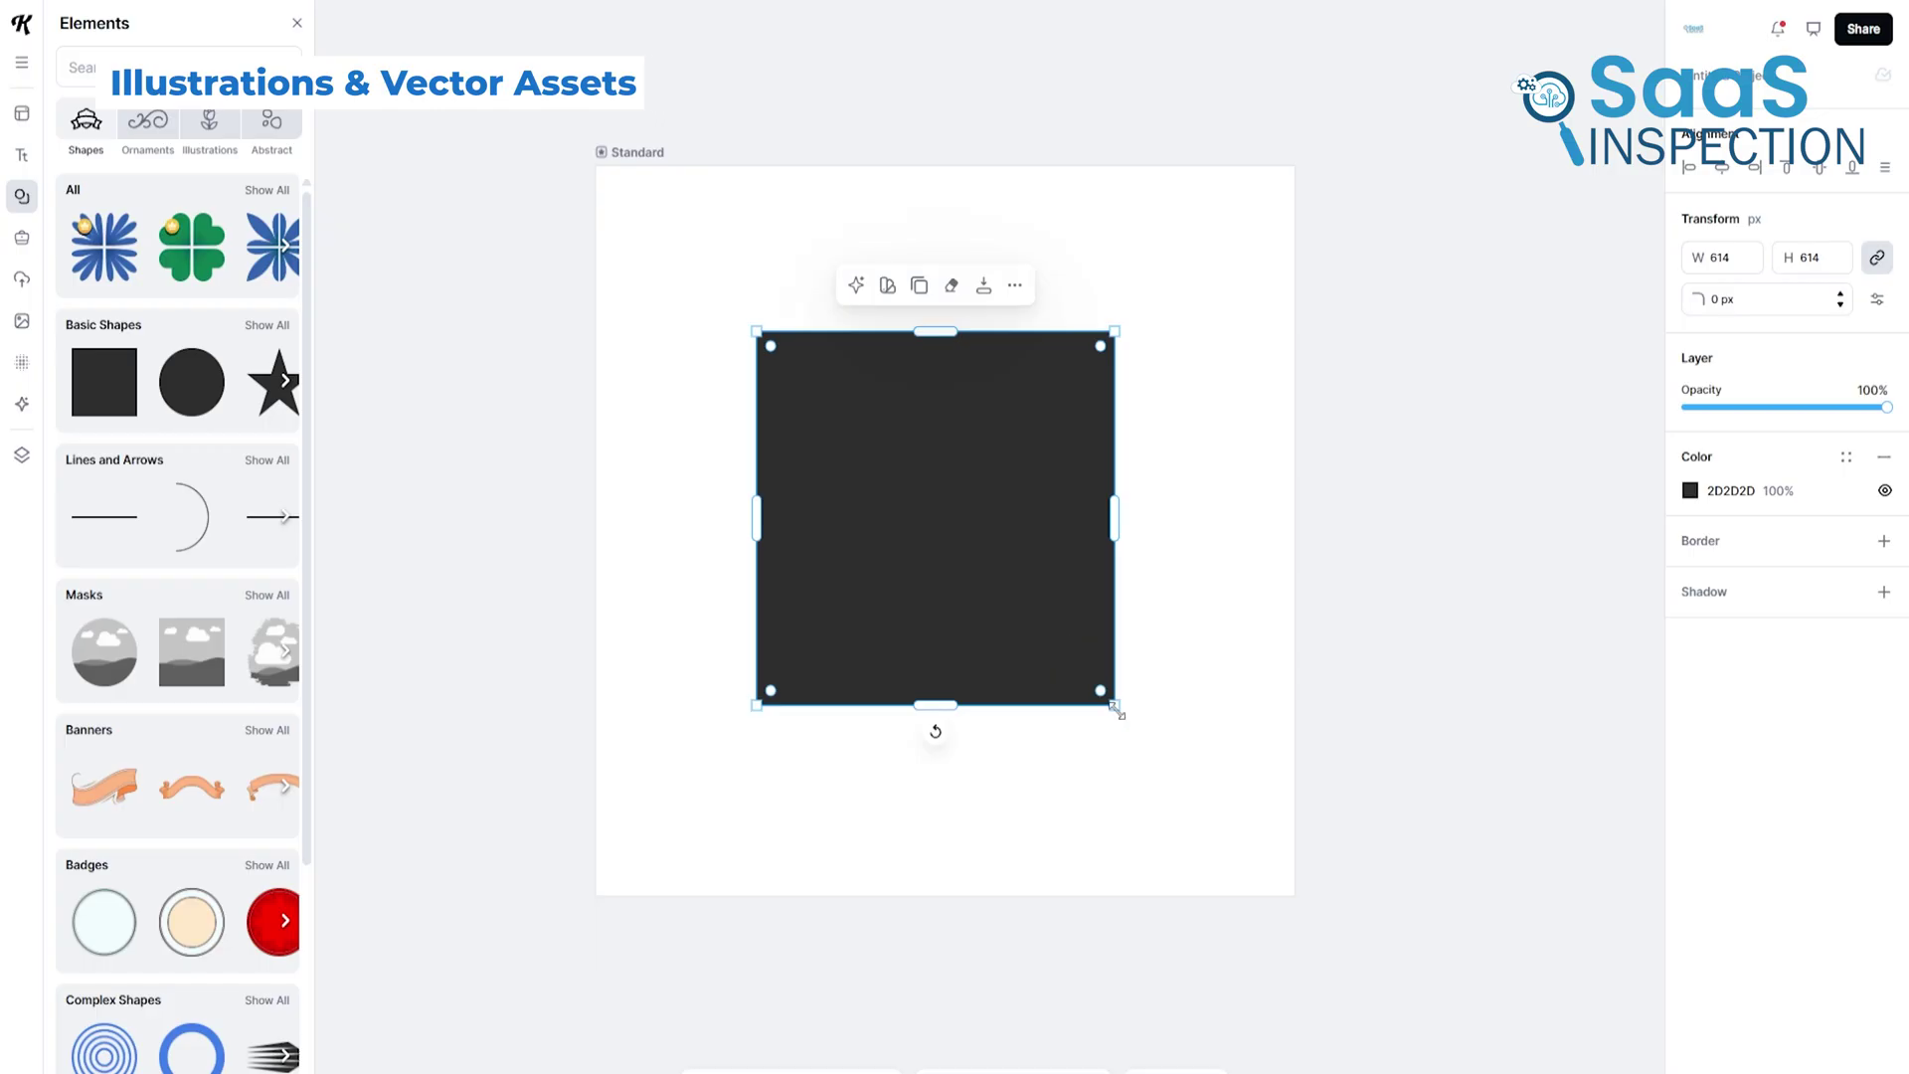
pyautogui.moveTo(1120, 712); pyautogui.dragTo(1186, 780)
pyautogui.moveTo(970, 568); pyautogui.dragTo(1071, 720)
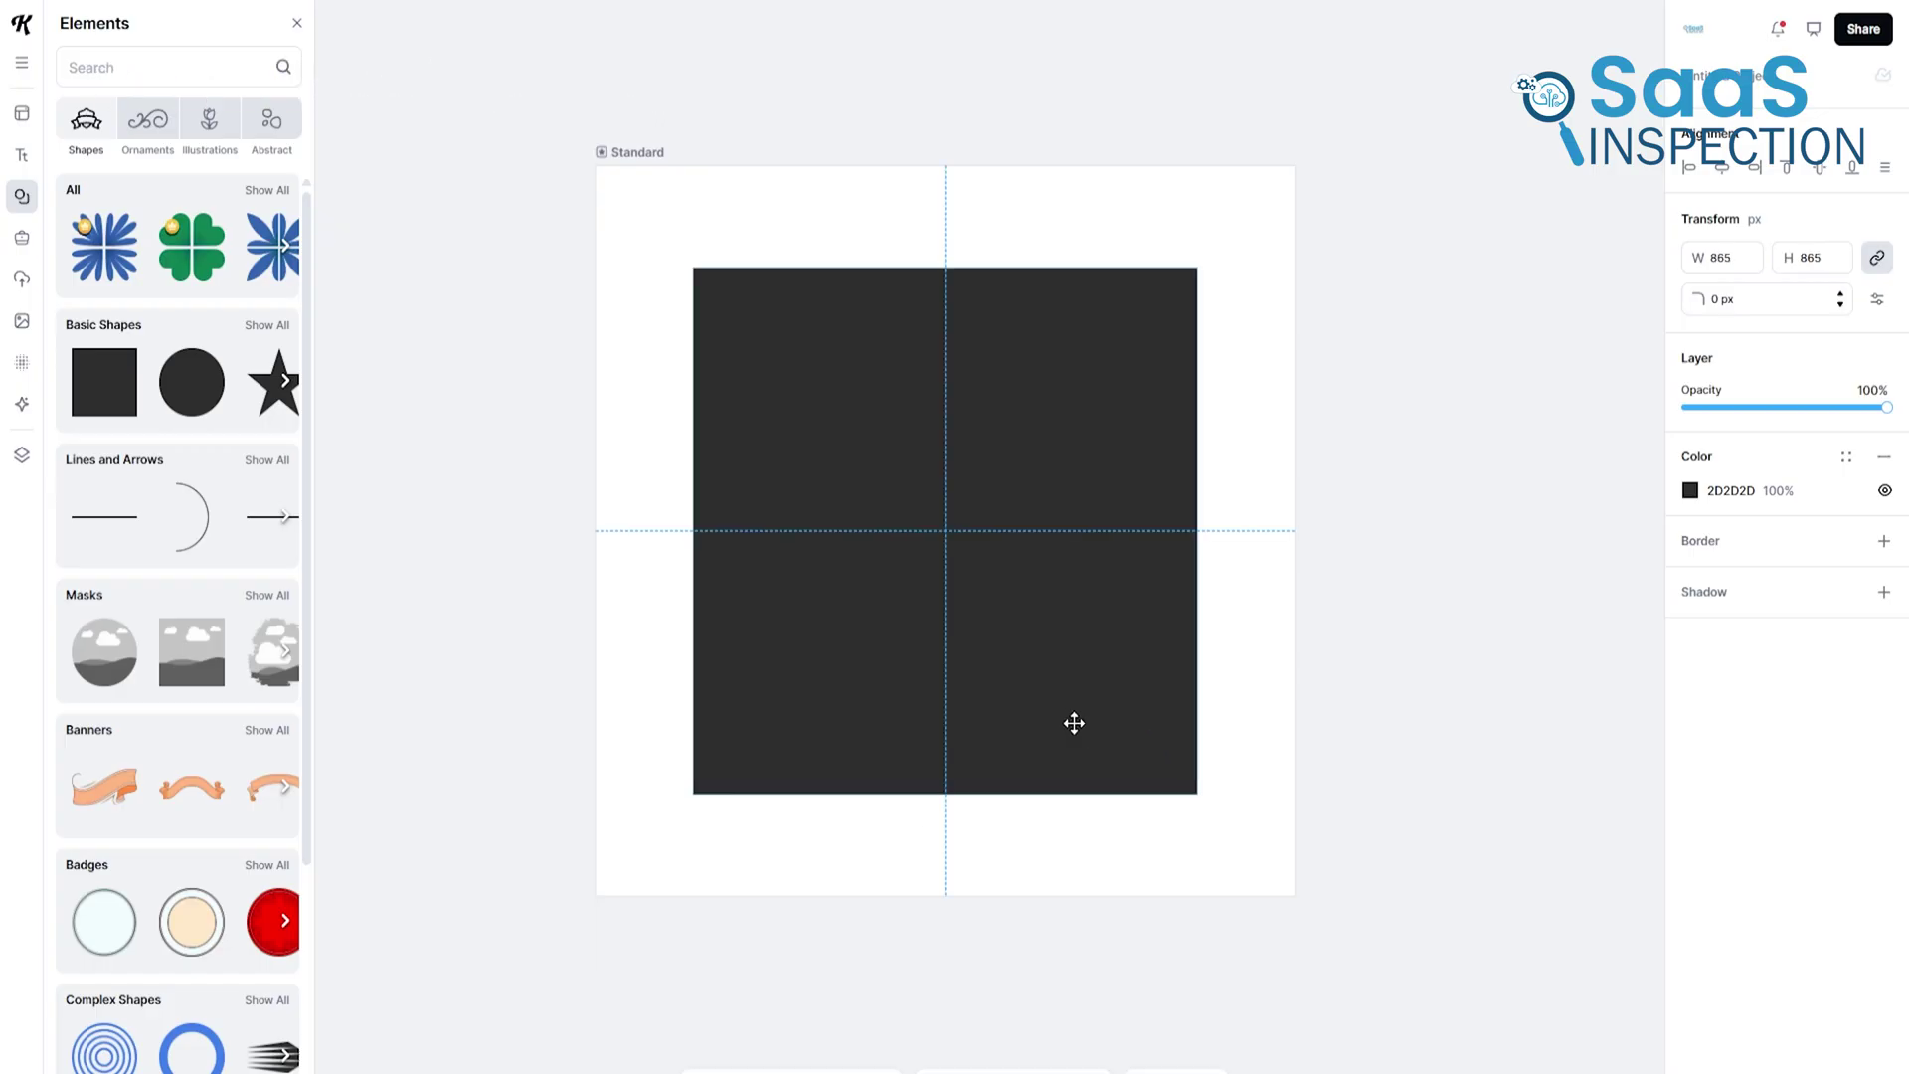
# Place a ribbon banner at the square's top and a two-thirds-size badge circle centred beneath.
pyautogui.click(191, 788)
pyautogui.moveTo(985, 594); pyautogui.dragTo(1080, 408)
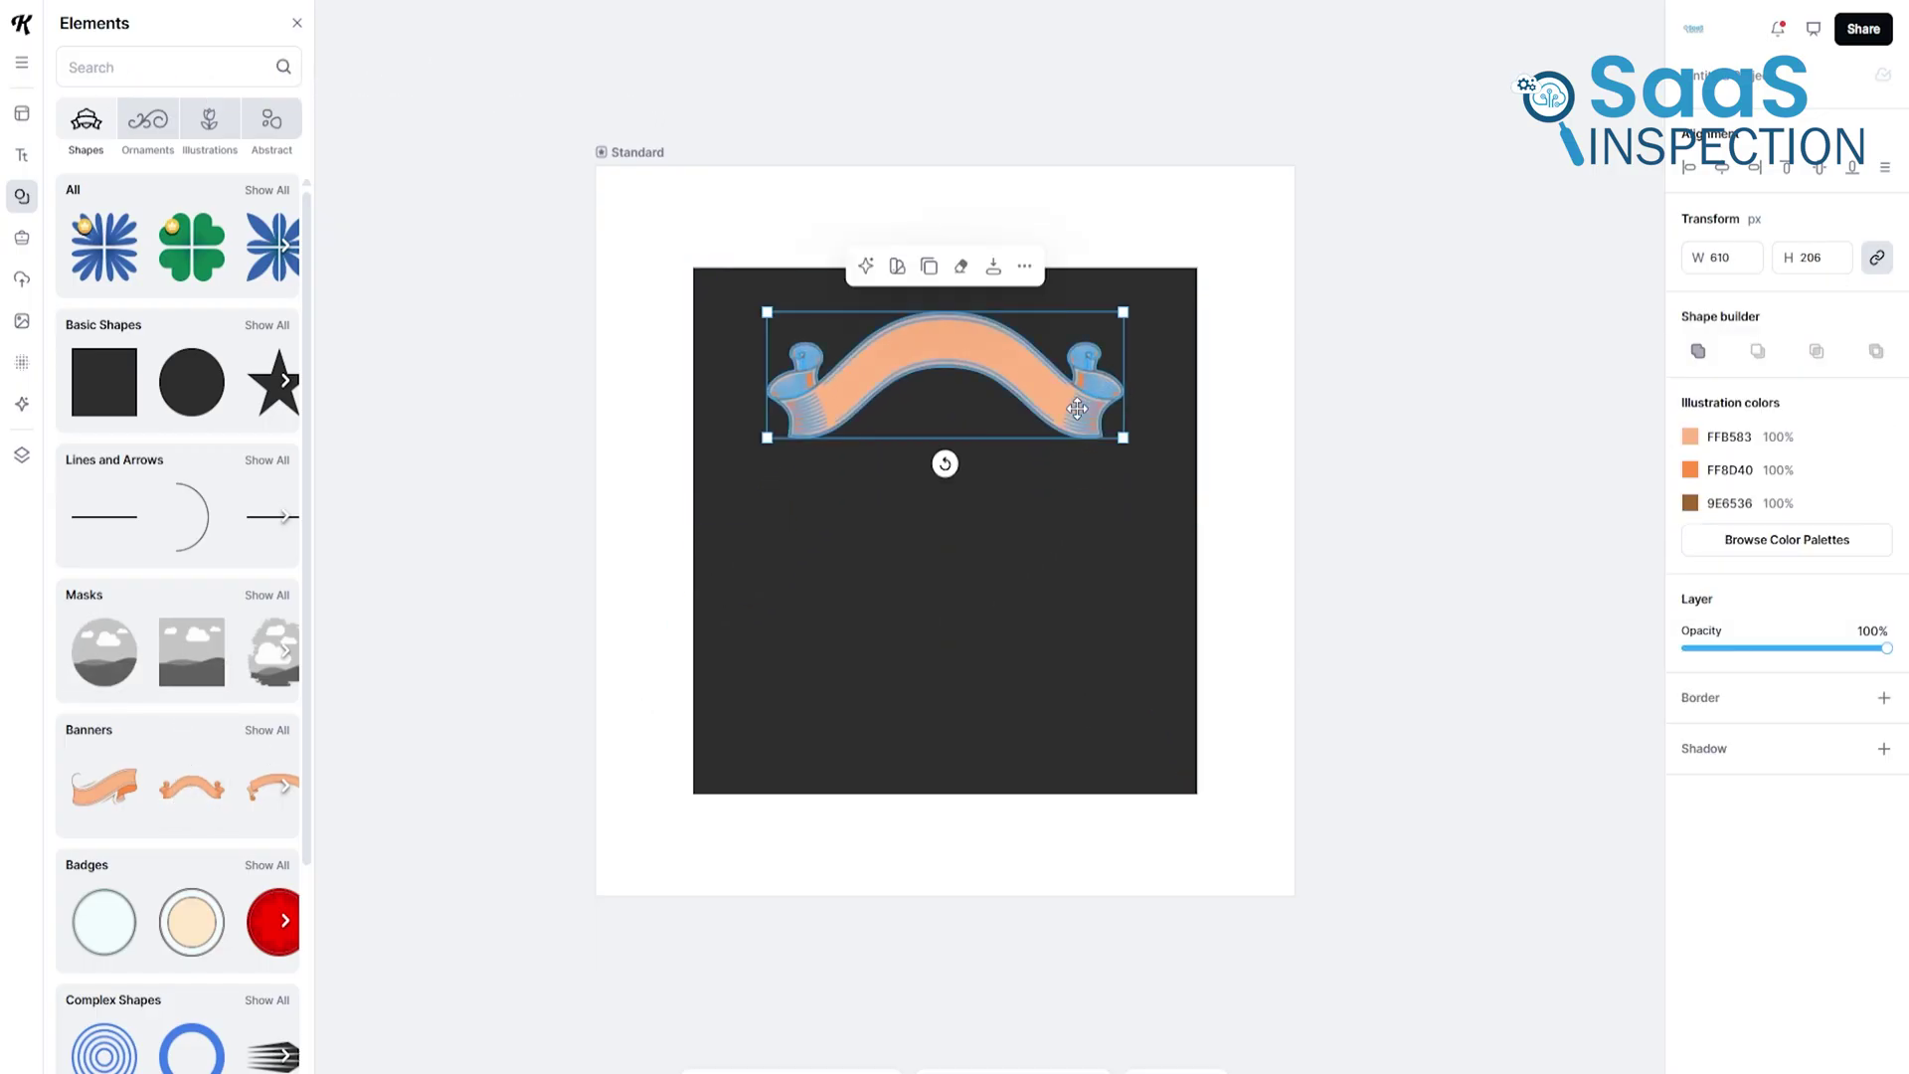
pyautogui.click(192, 921)
pyautogui.moveTo(865, 568); pyautogui.dragTo(937, 588)
pyautogui.click(880, 680)
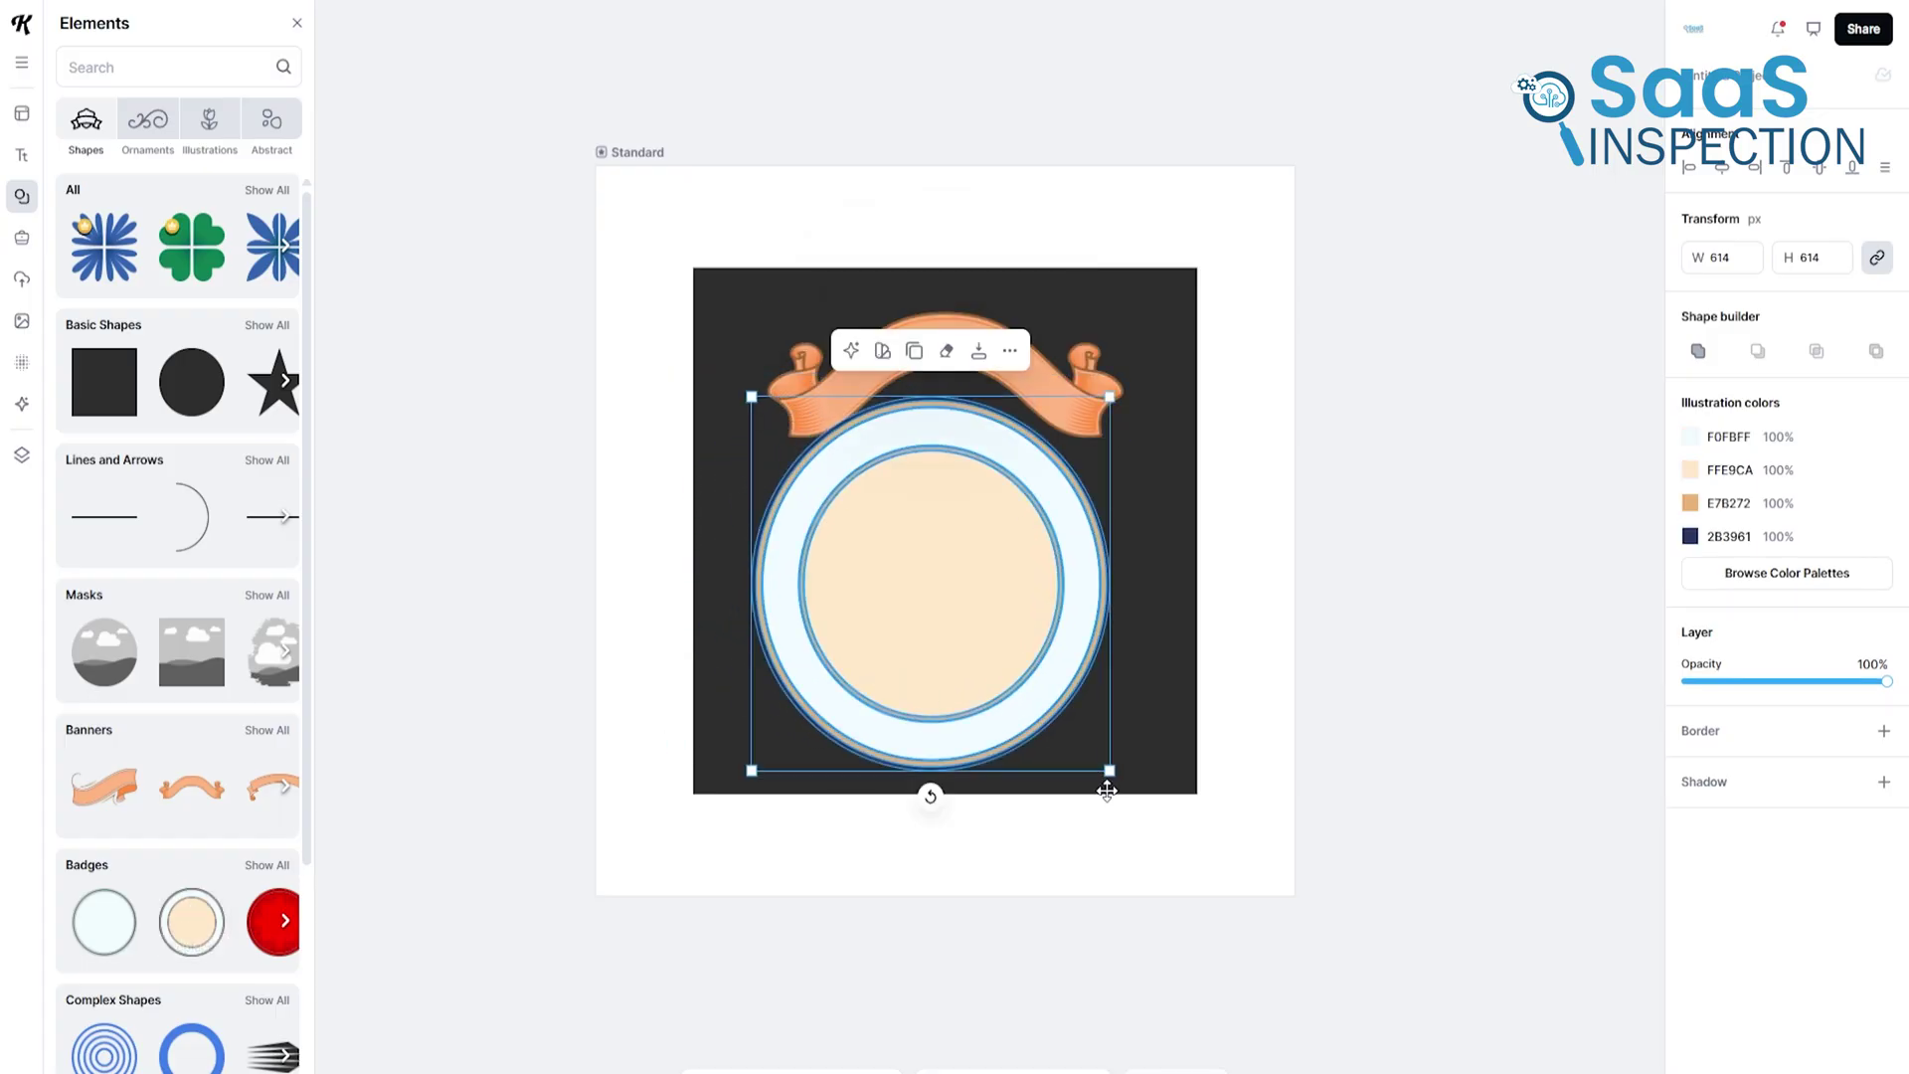
pyautogui.moveTo(1108, 766); pyautogui.dragTo(1044, 701)
pyautogui.moveTo(933, 672); pyautogui.dragTo(970, 634)
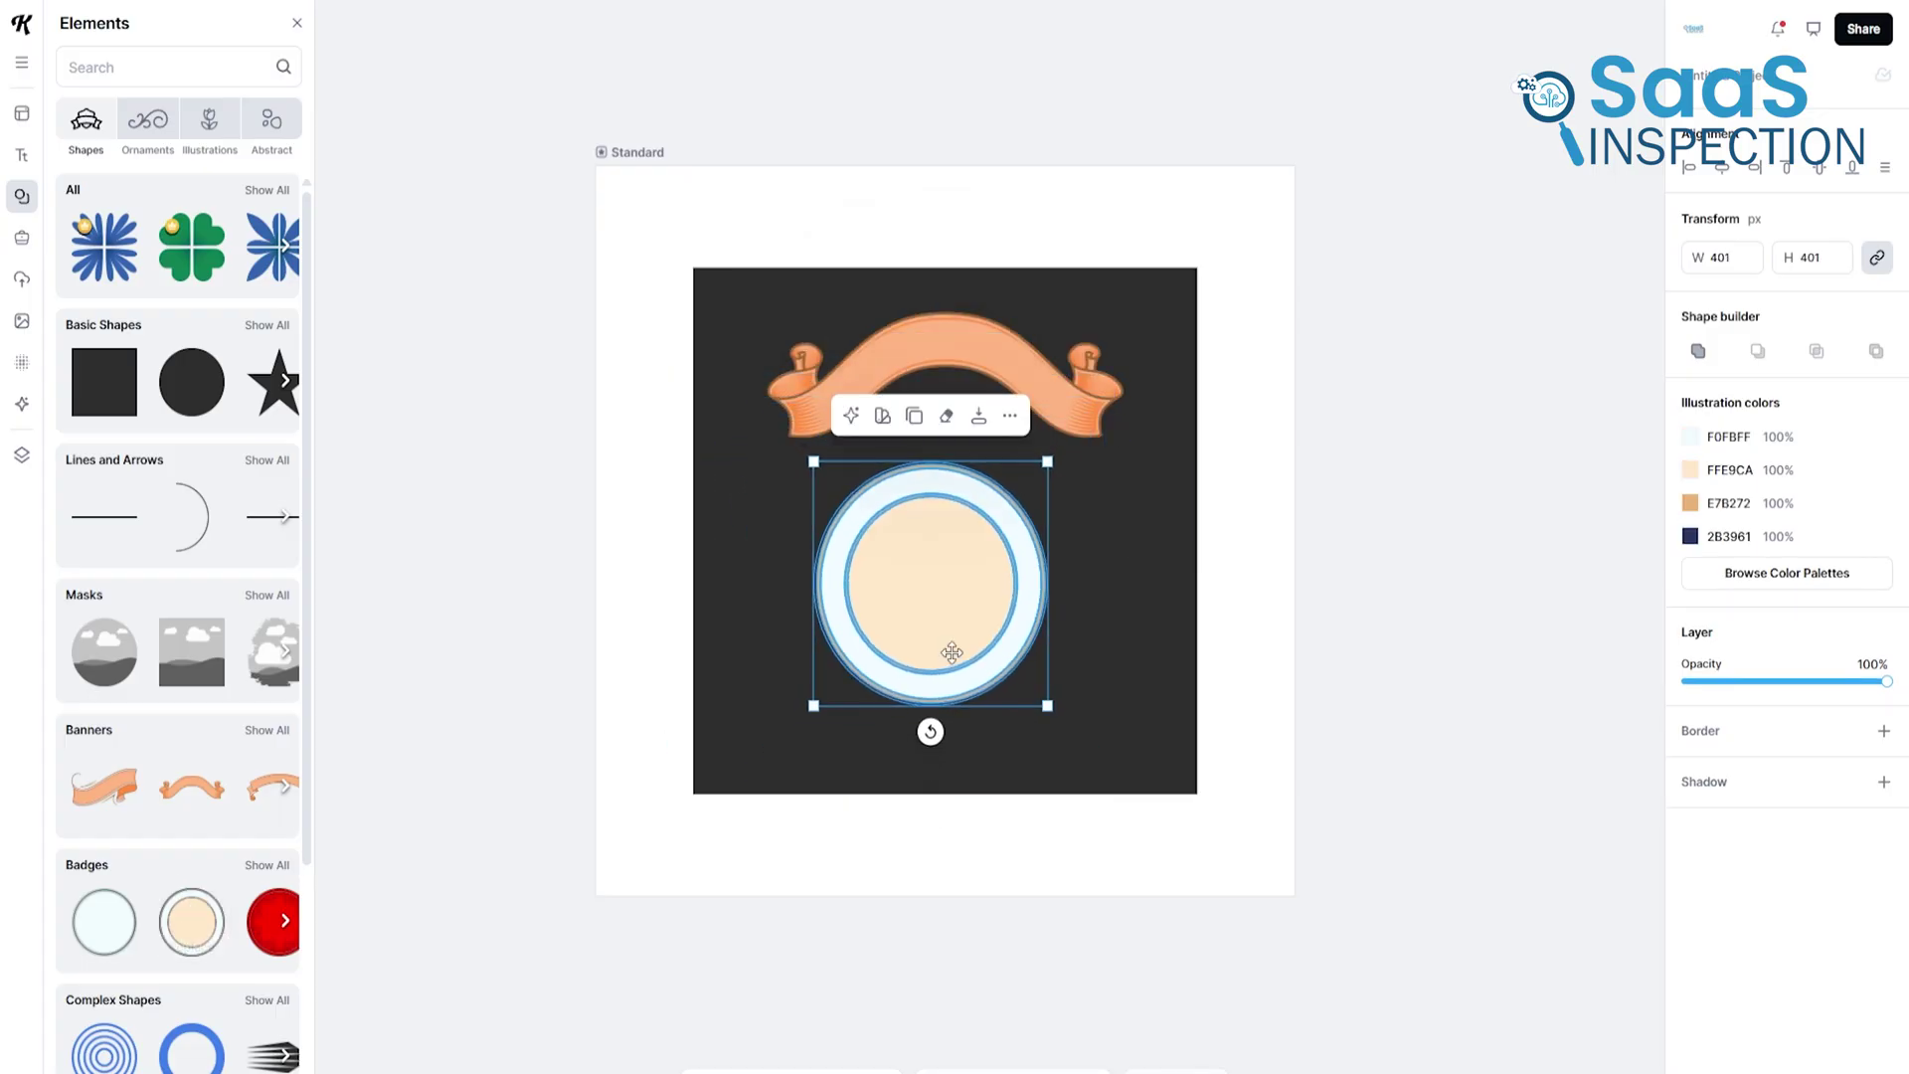
pyautogui.click(970, 634)
pyautogui.click(981, 865)
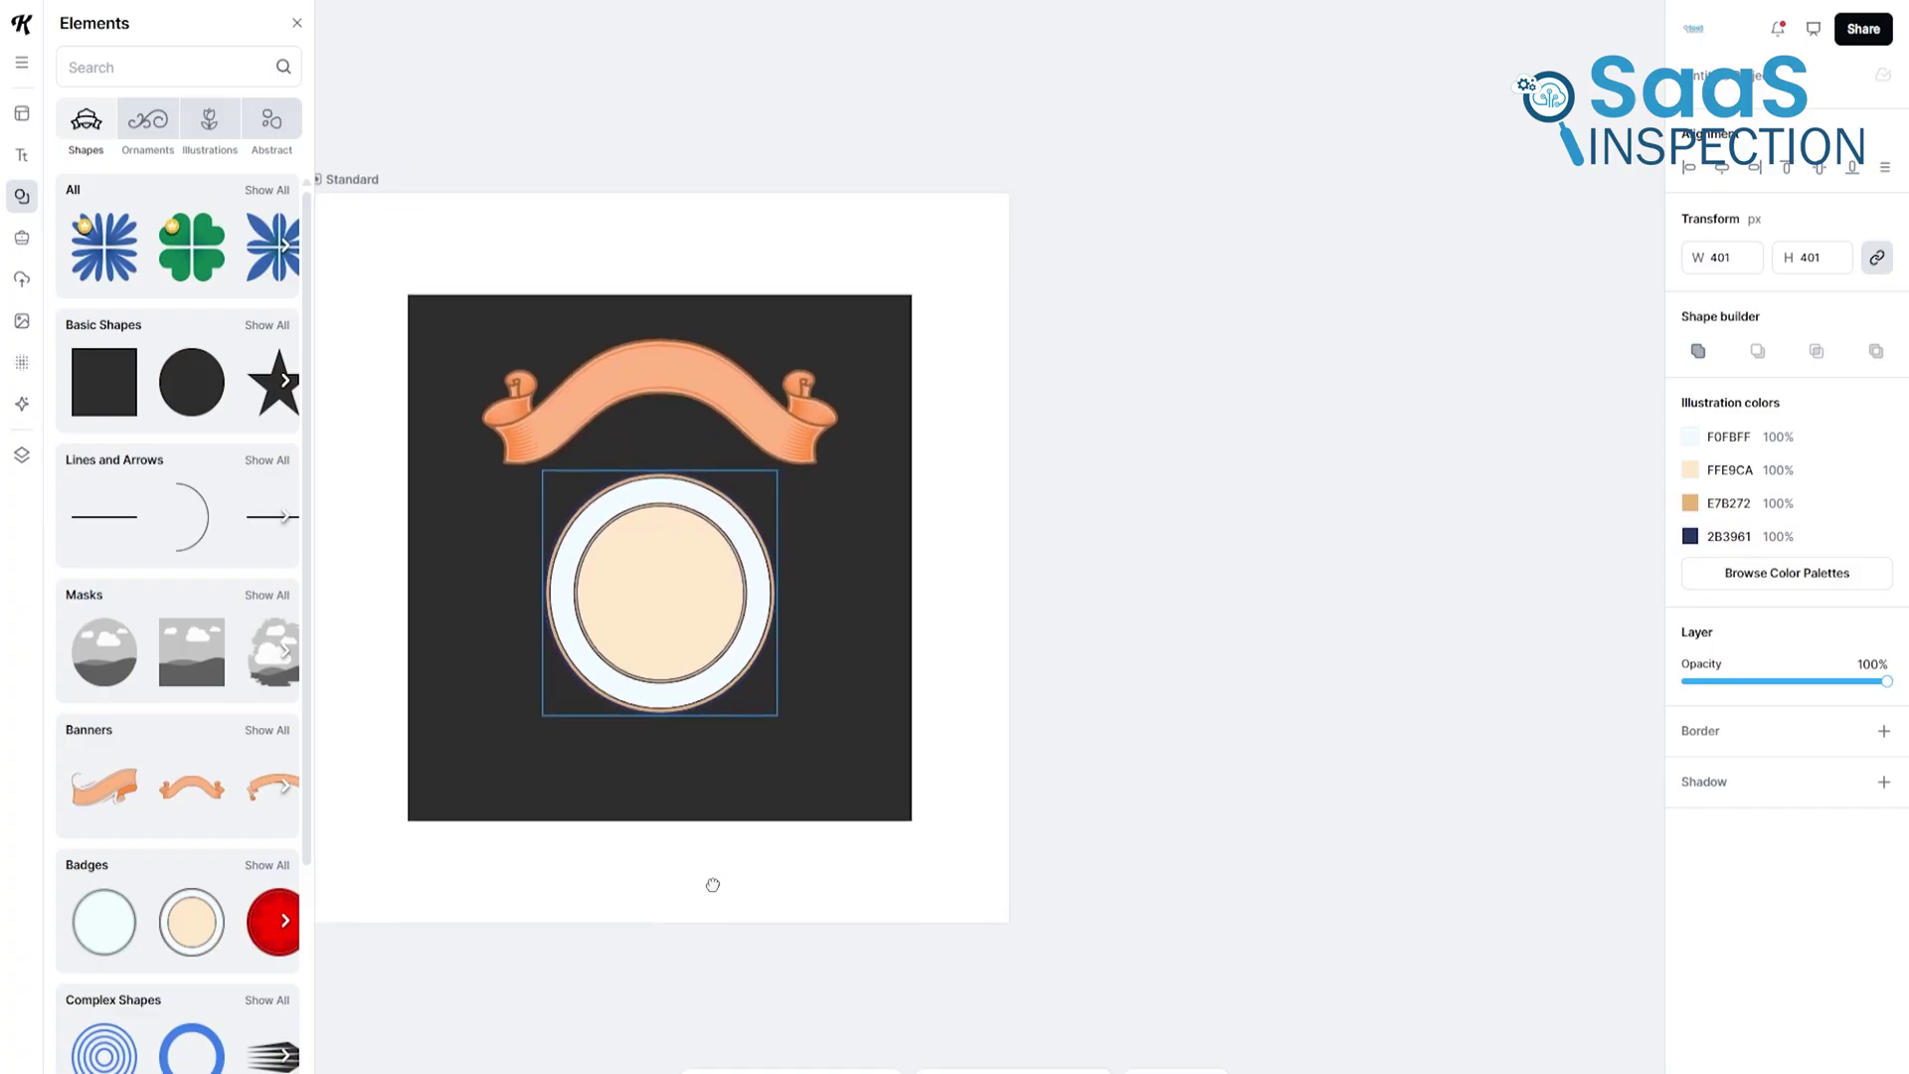
pyautogui.moveTo(982, 866); pyautogui.dragTo(299, 880)
pyautogui.scroll(-4, 215, 826)
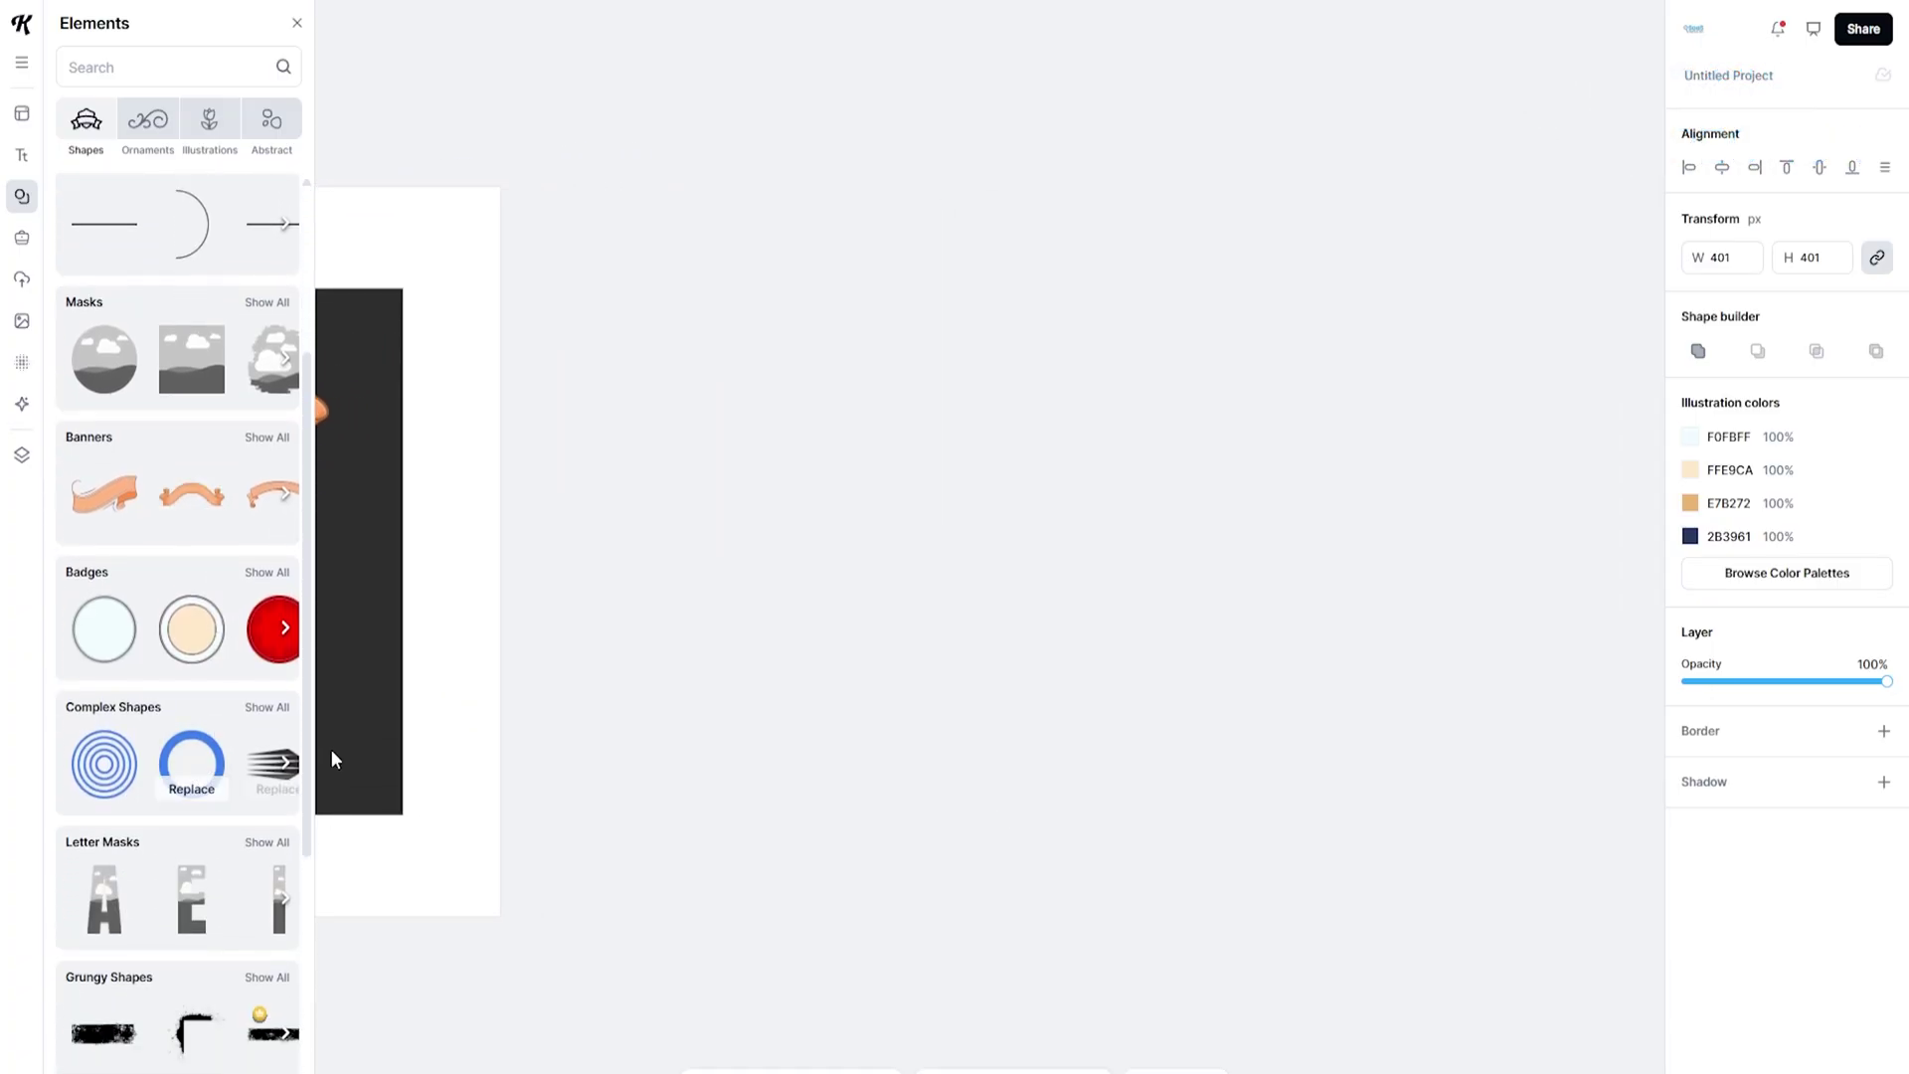
# Enlarge the blue ring and add an enlarged grungy corner shape inside it.
pyautogui.moveTo(810, 521); pyautogui.dragTo(1044, 746)
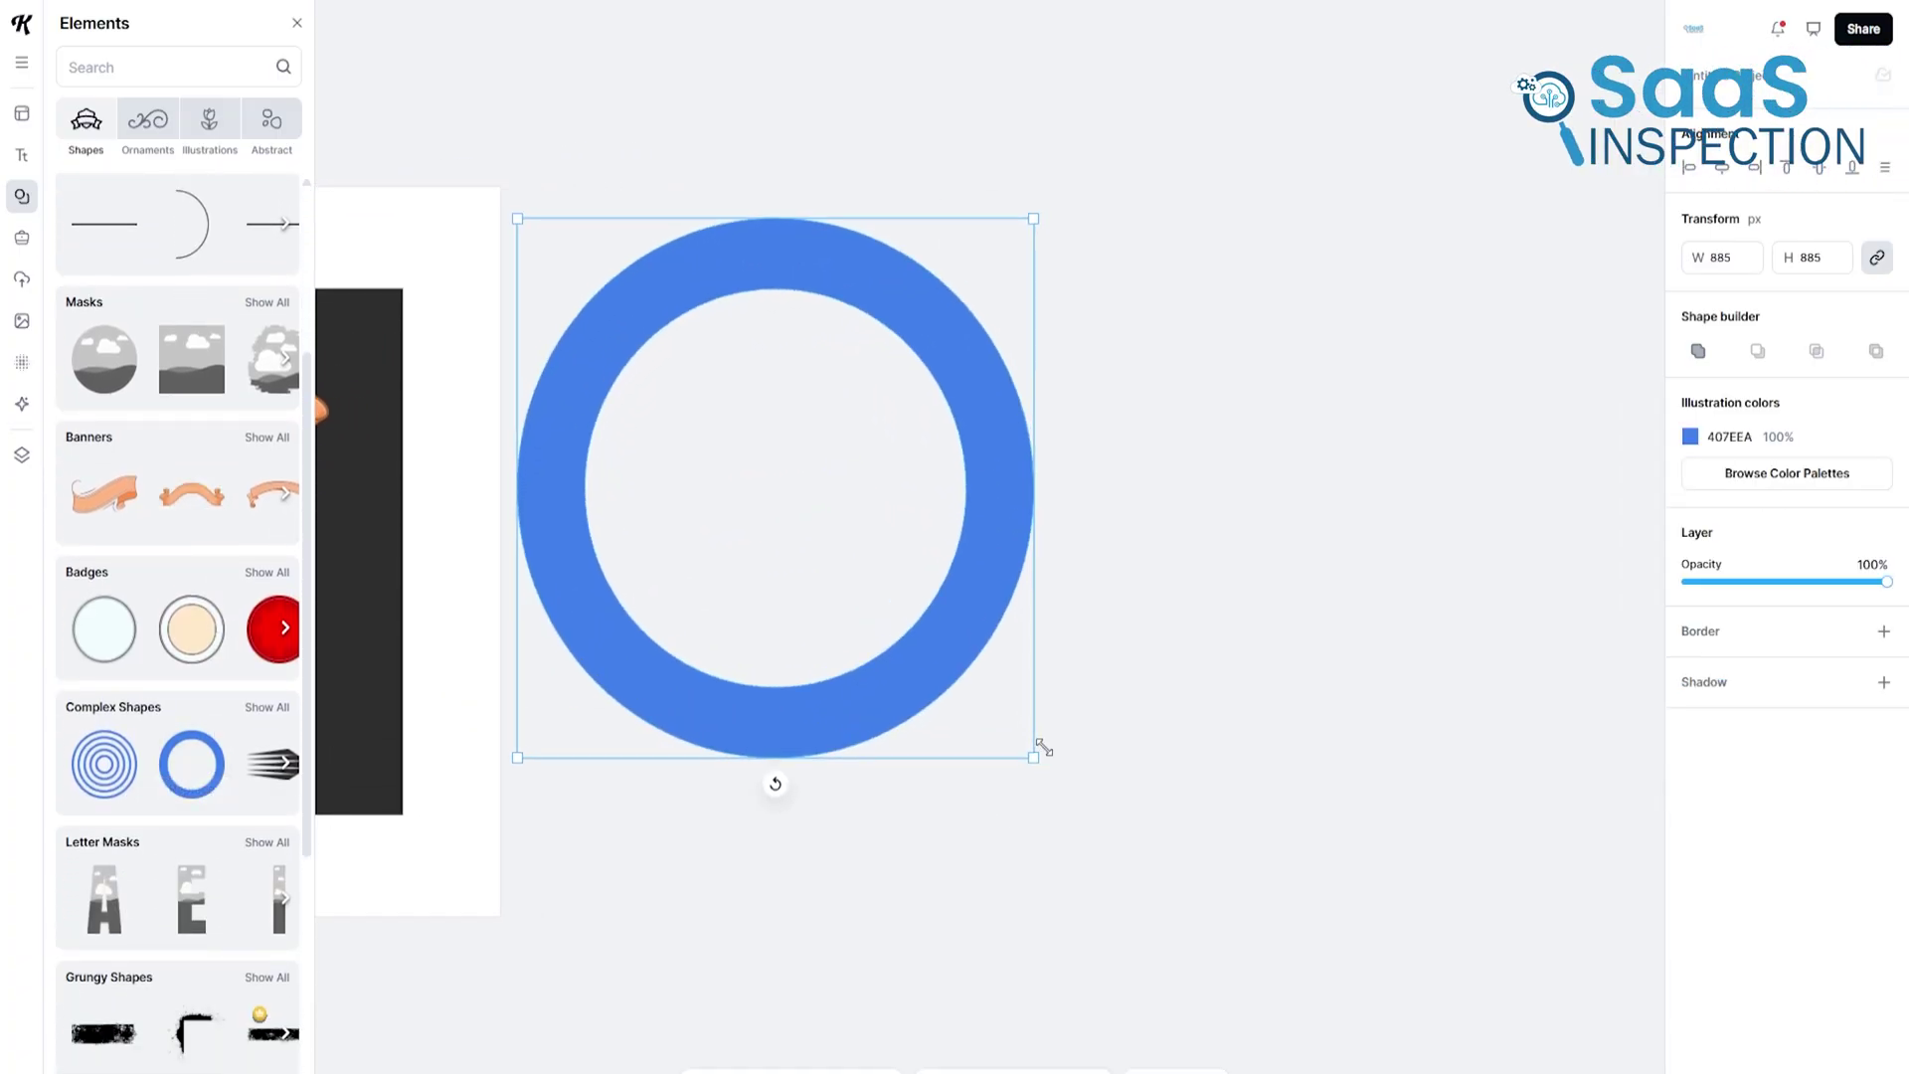
pyautogui.moveTo(955, 671); pyautogui.dragTo(1077, 741)
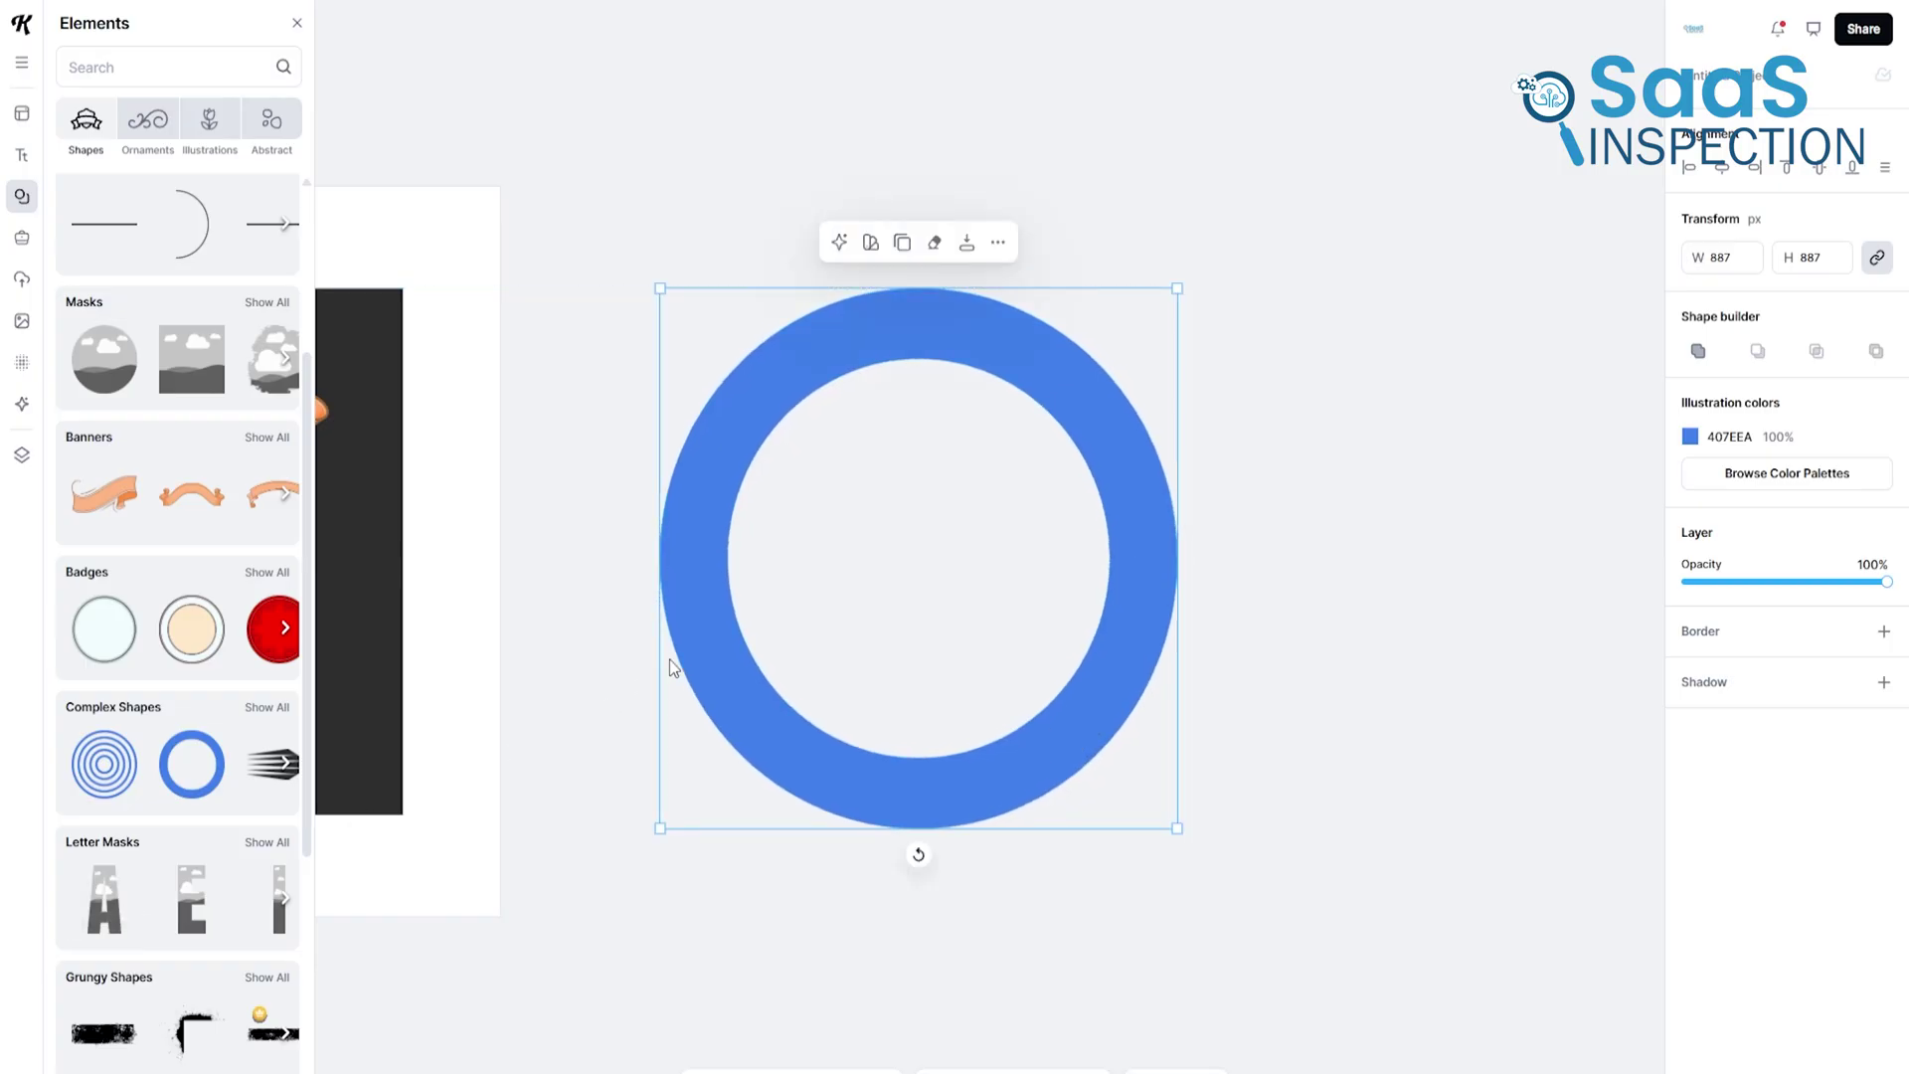
pyautogui.scroll(-3, 164, 865)
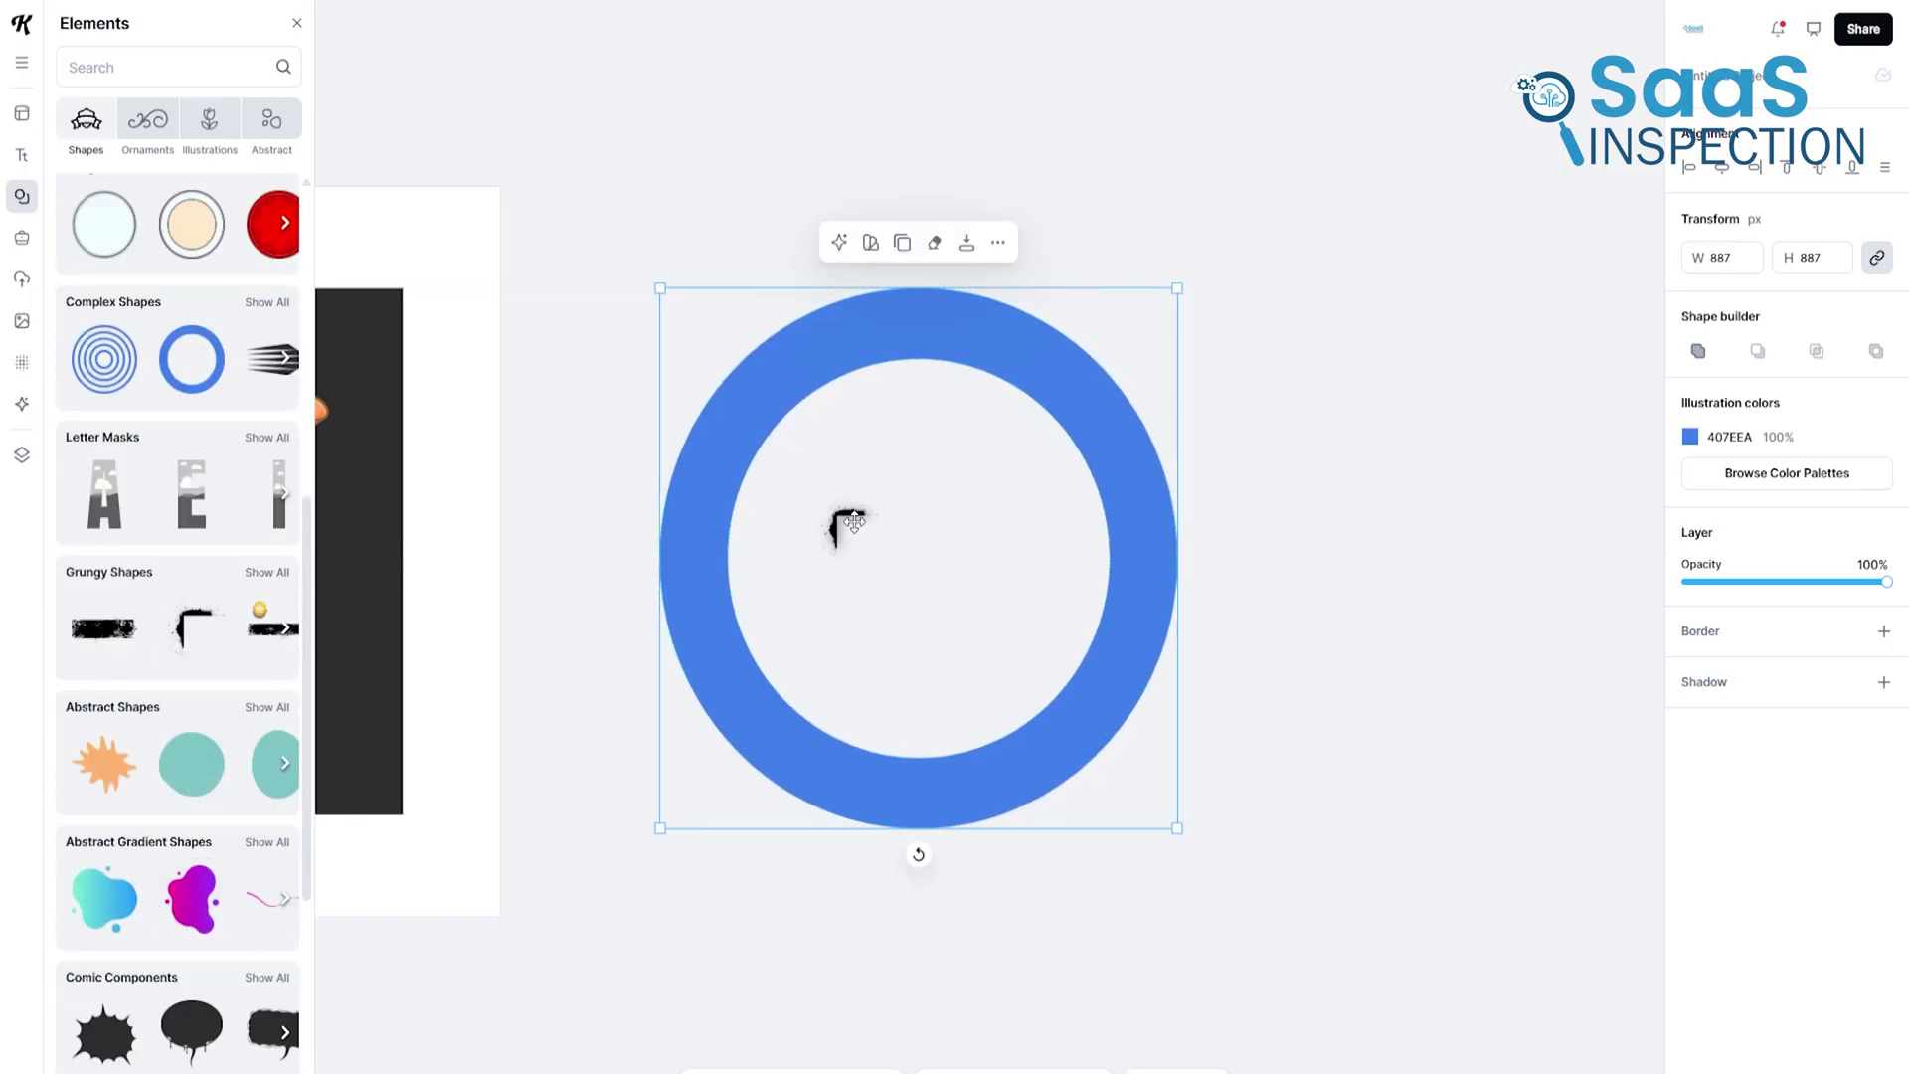
pyautogui.click(847, 522)
pyautogui.moveTo(893, 565); pyautogui.dragTo(984, 656)
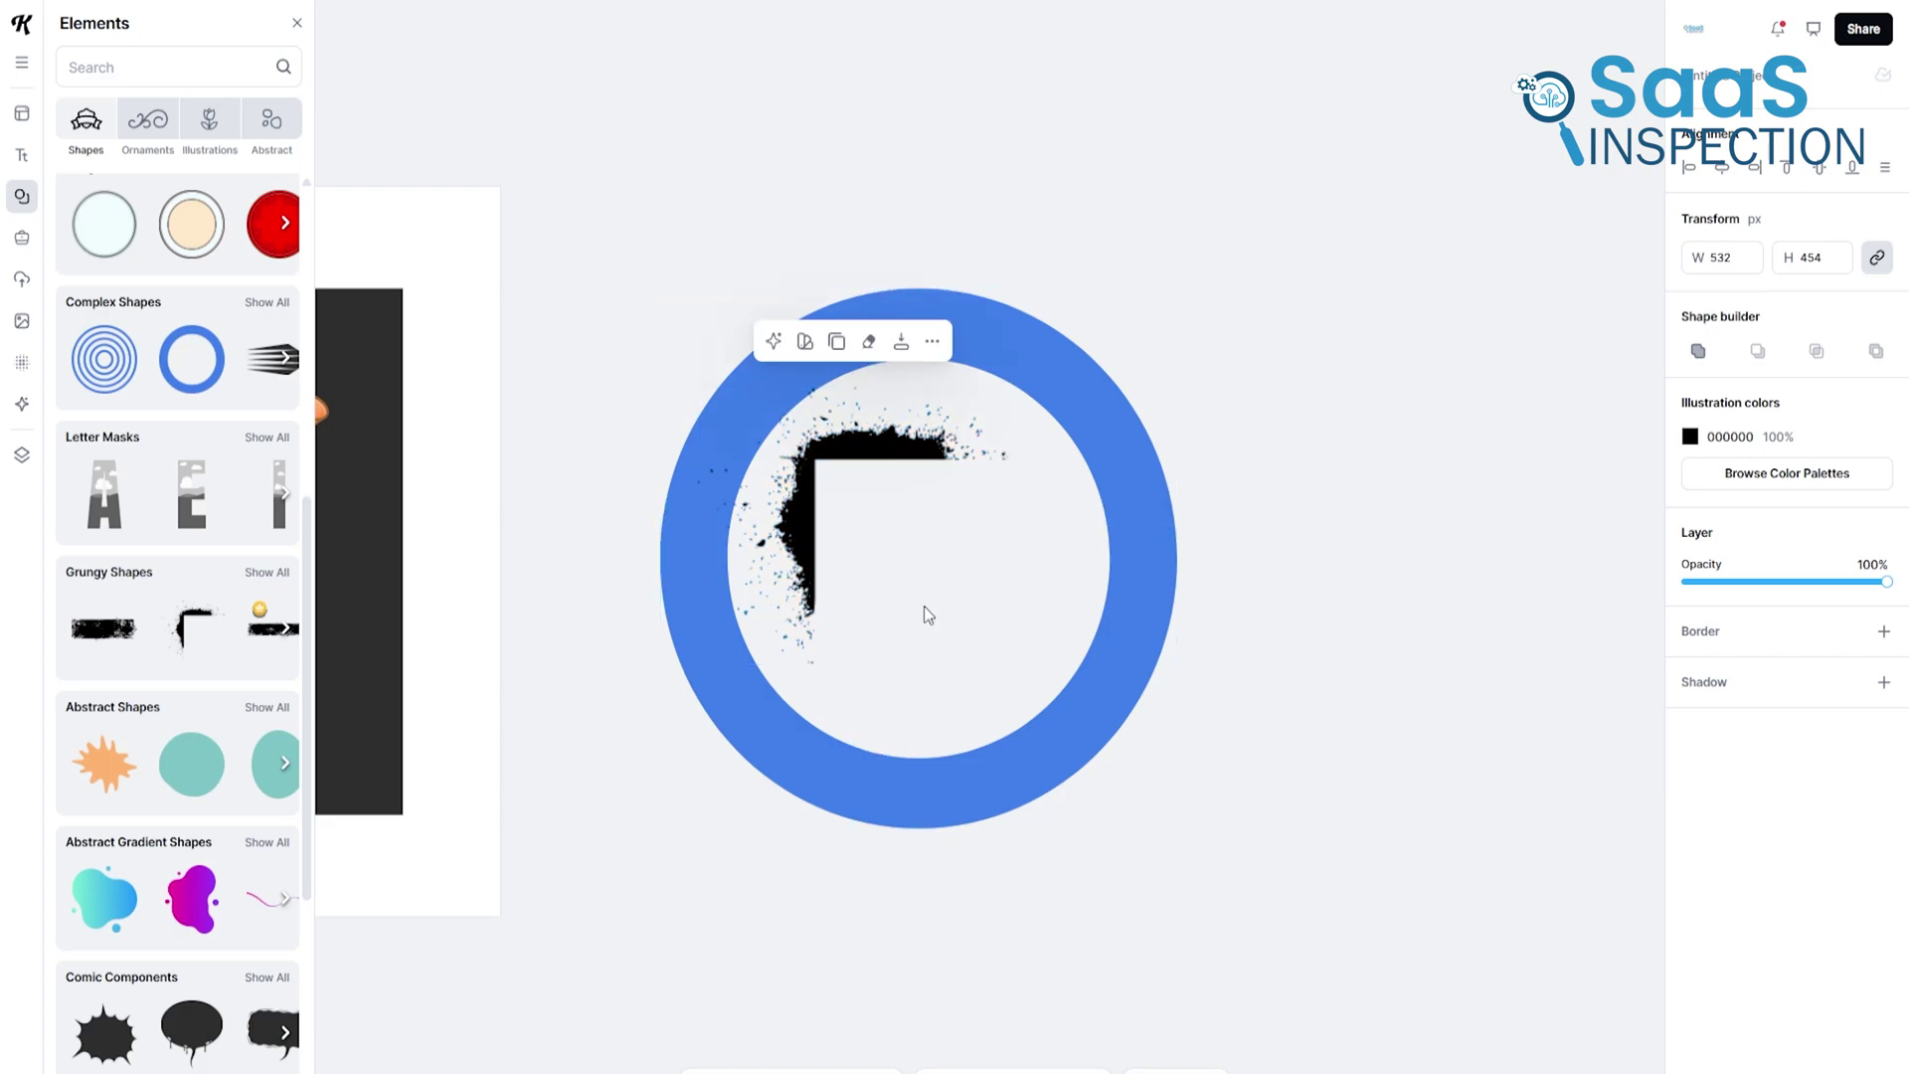
pyautogui.keyDown('shift'); pyautogui.click(924, 605); pyautogui.keyUp('shift')
pyautogui.moveTo(911, 574)
pyautogui.mouseDown()
pyautogui.moveTo(857, 474)
pyautogui.moveTo(914, 436)
pyautogui.mouseUp()
pyautogui.click(893, 457)
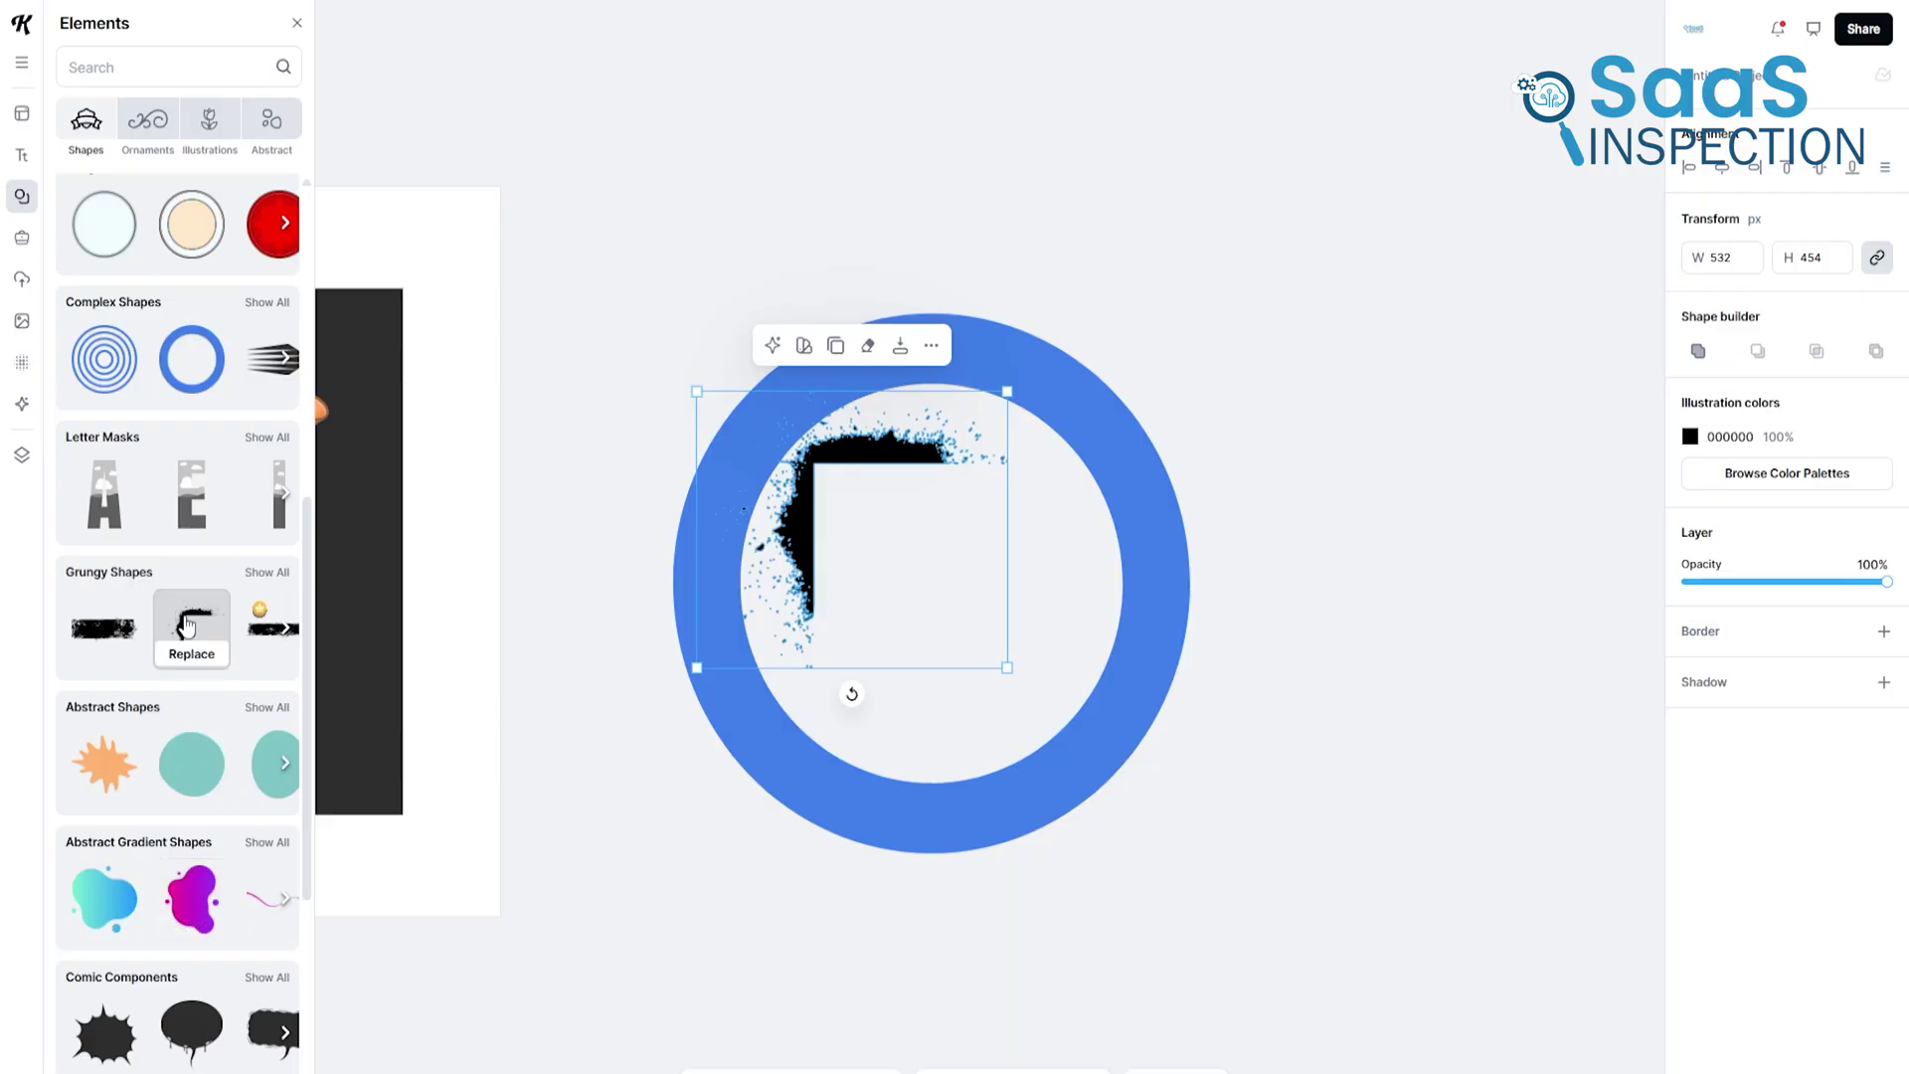
# Swap and shrink the grungy corner, then add a second corner rotated to oppose it.
pyautogui.click(191, 624)
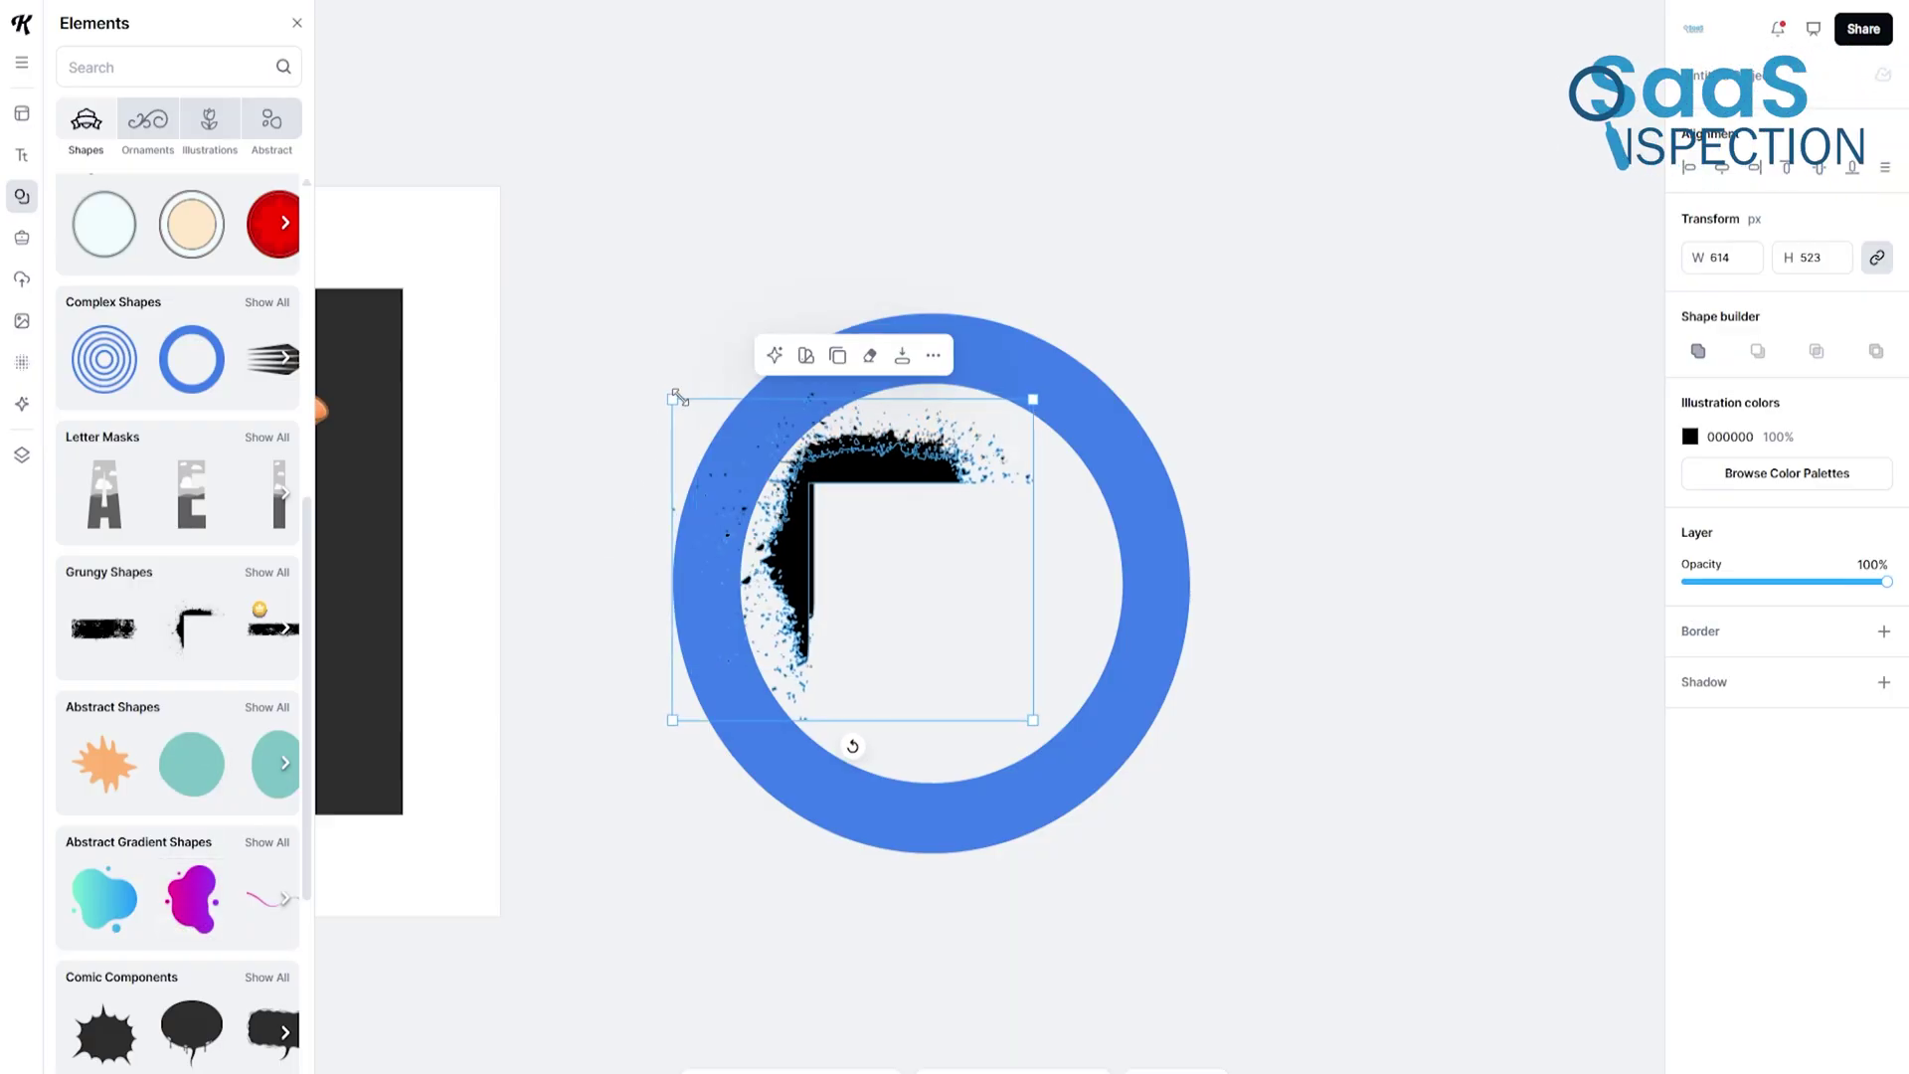
pyautogui.moveTo(673, 400); pyautogui.dragTo(724, 443)
pyautogui.click(192, 623)
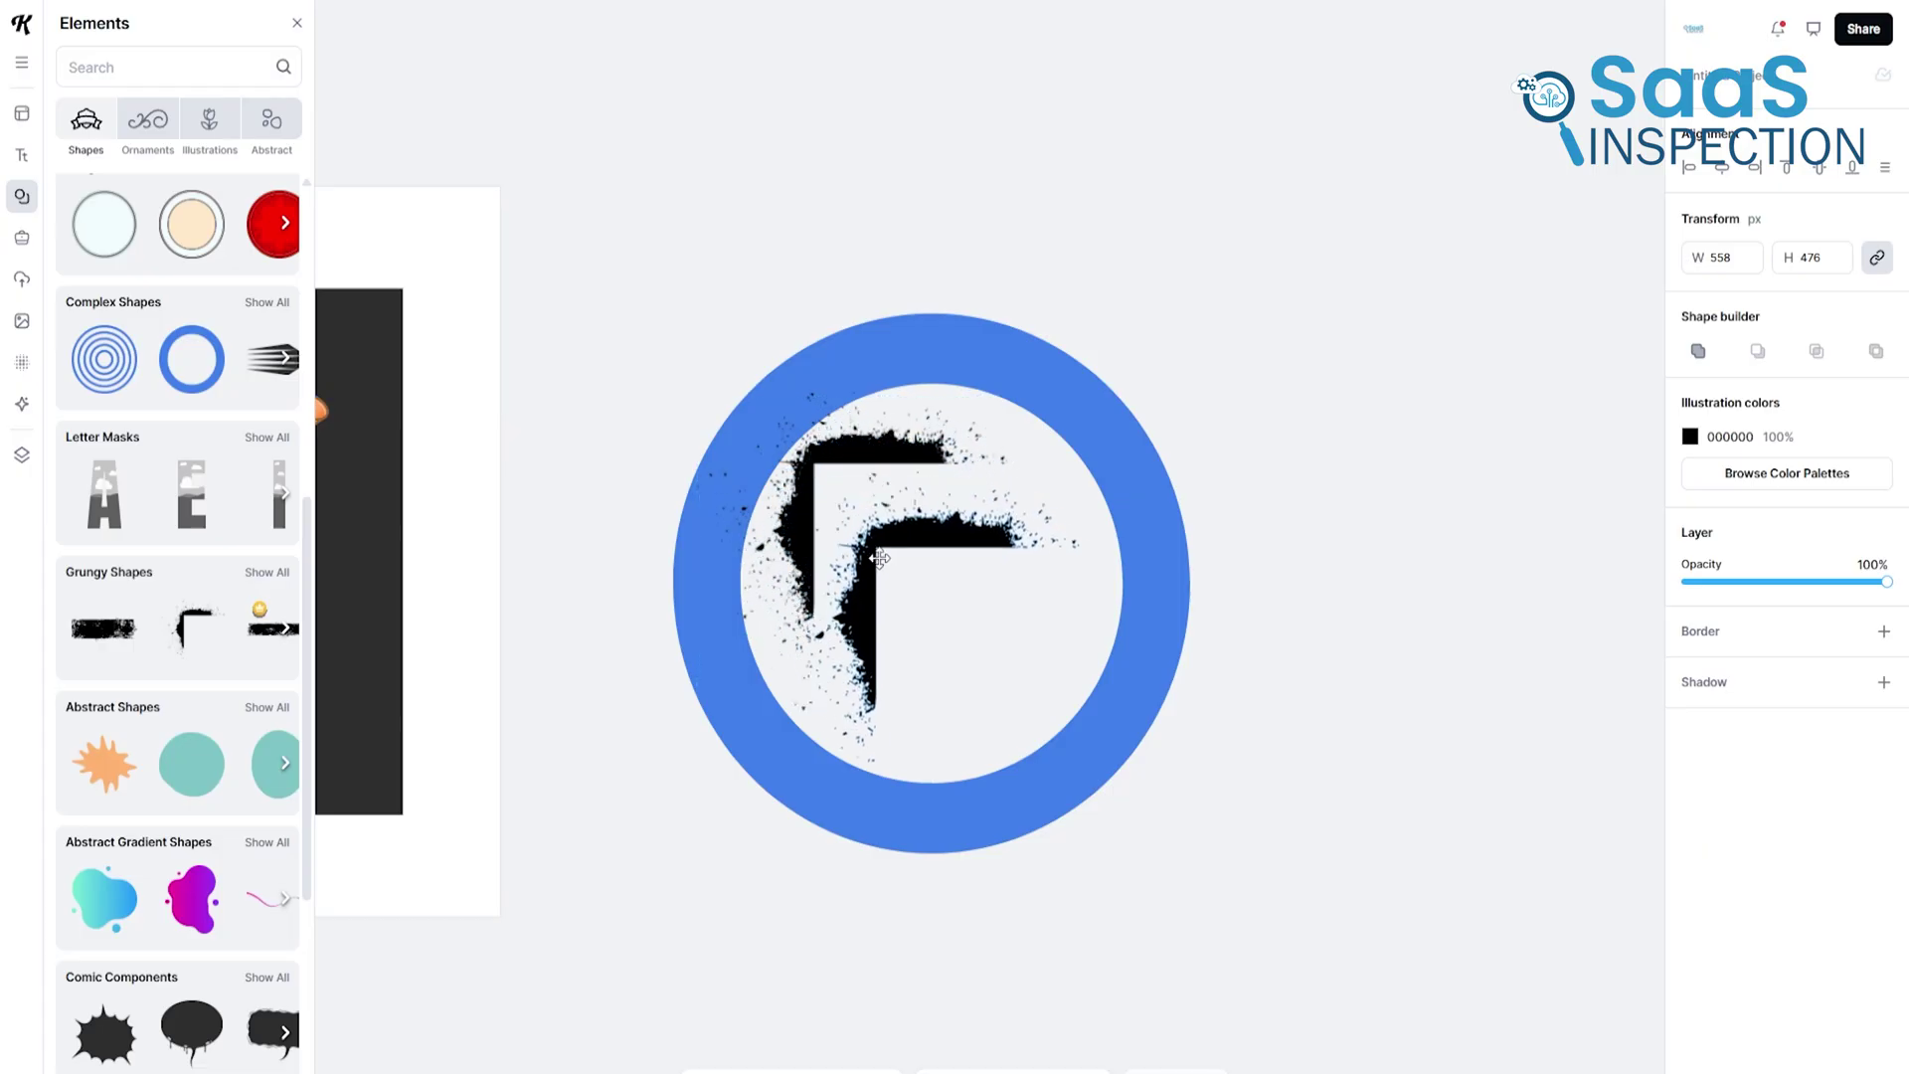
pyautogui.moveTo(877, 746)
pyautogui.mouseDown()
pyautogui.moveTo(817, 797)
pyautogui.moveTo(935, 368)
pyautogui.mouseUp()
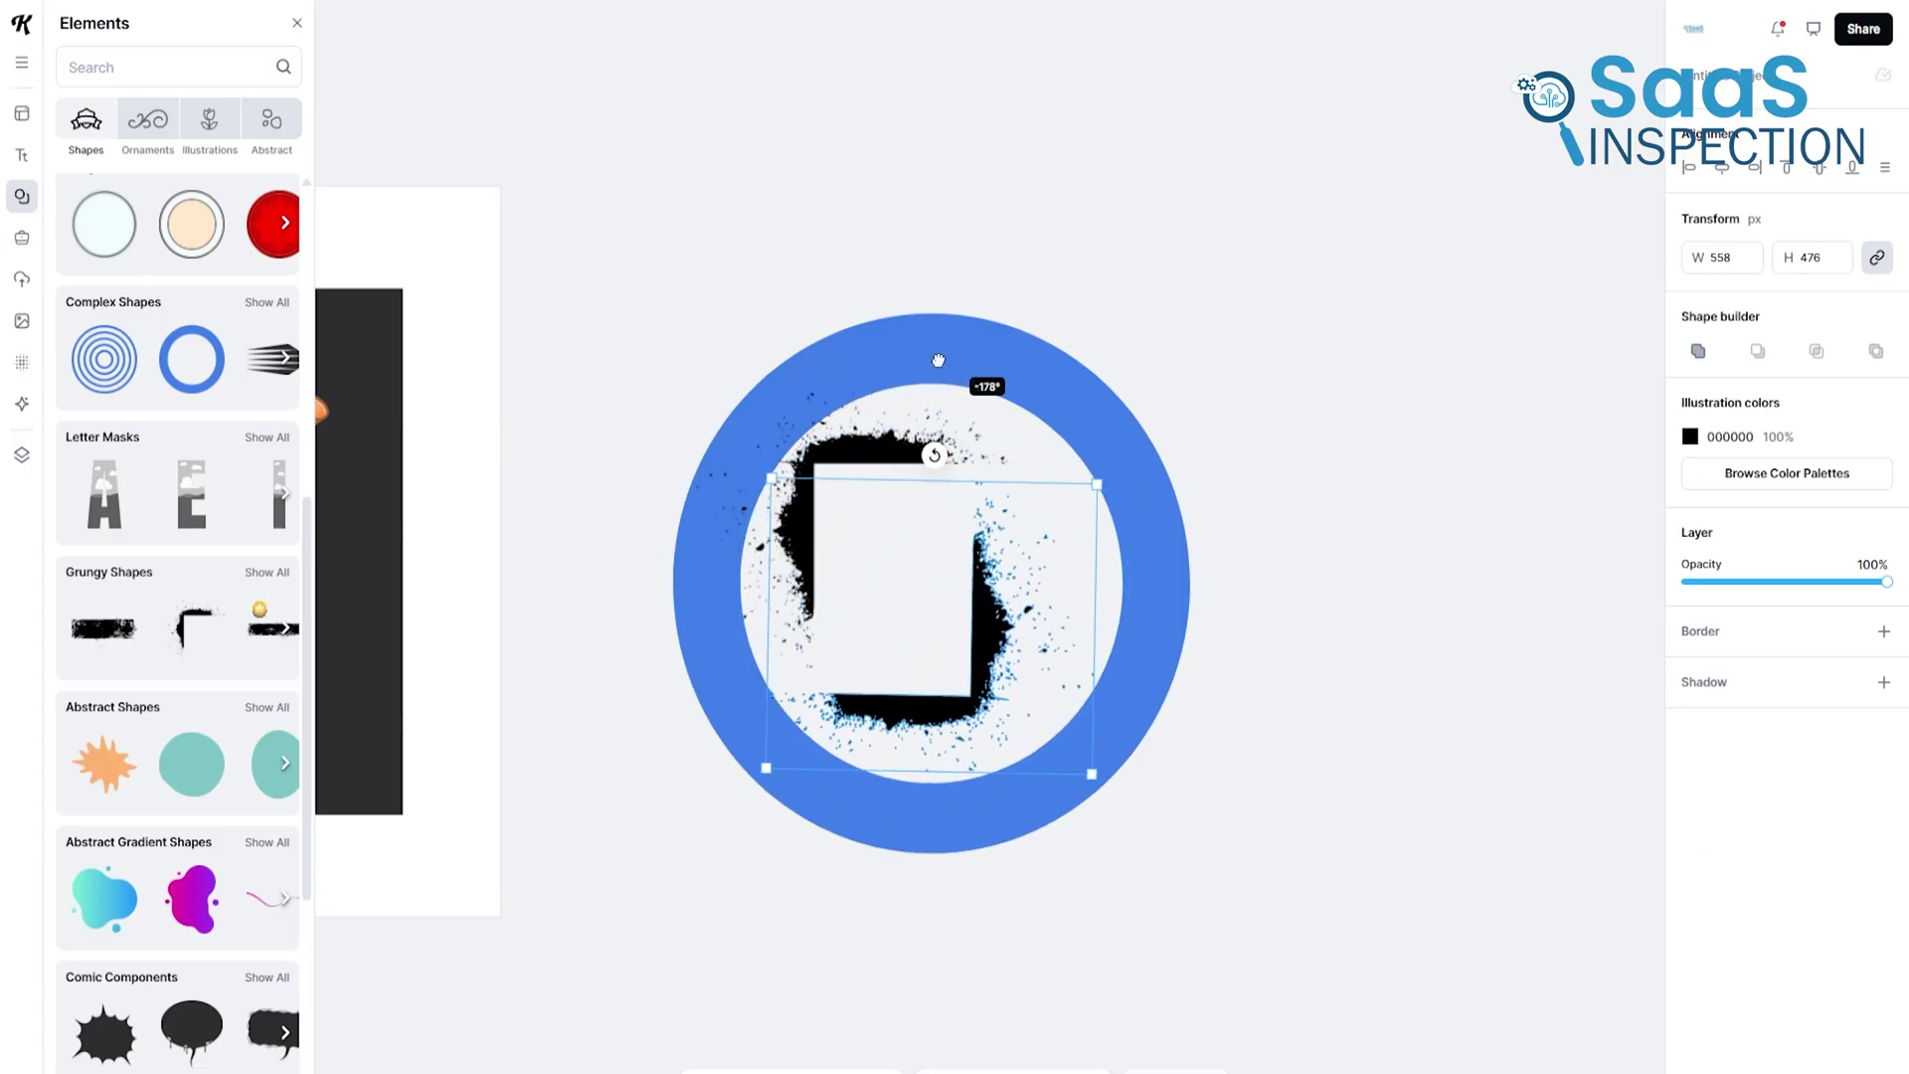
pyautogui.moveTo(940, 617); pyautogui.dragTo(1021, 686)
# Add a purple gradient blob, shrink and centre it in the ring, and select all elements.
pyautogui.click(191, 895)
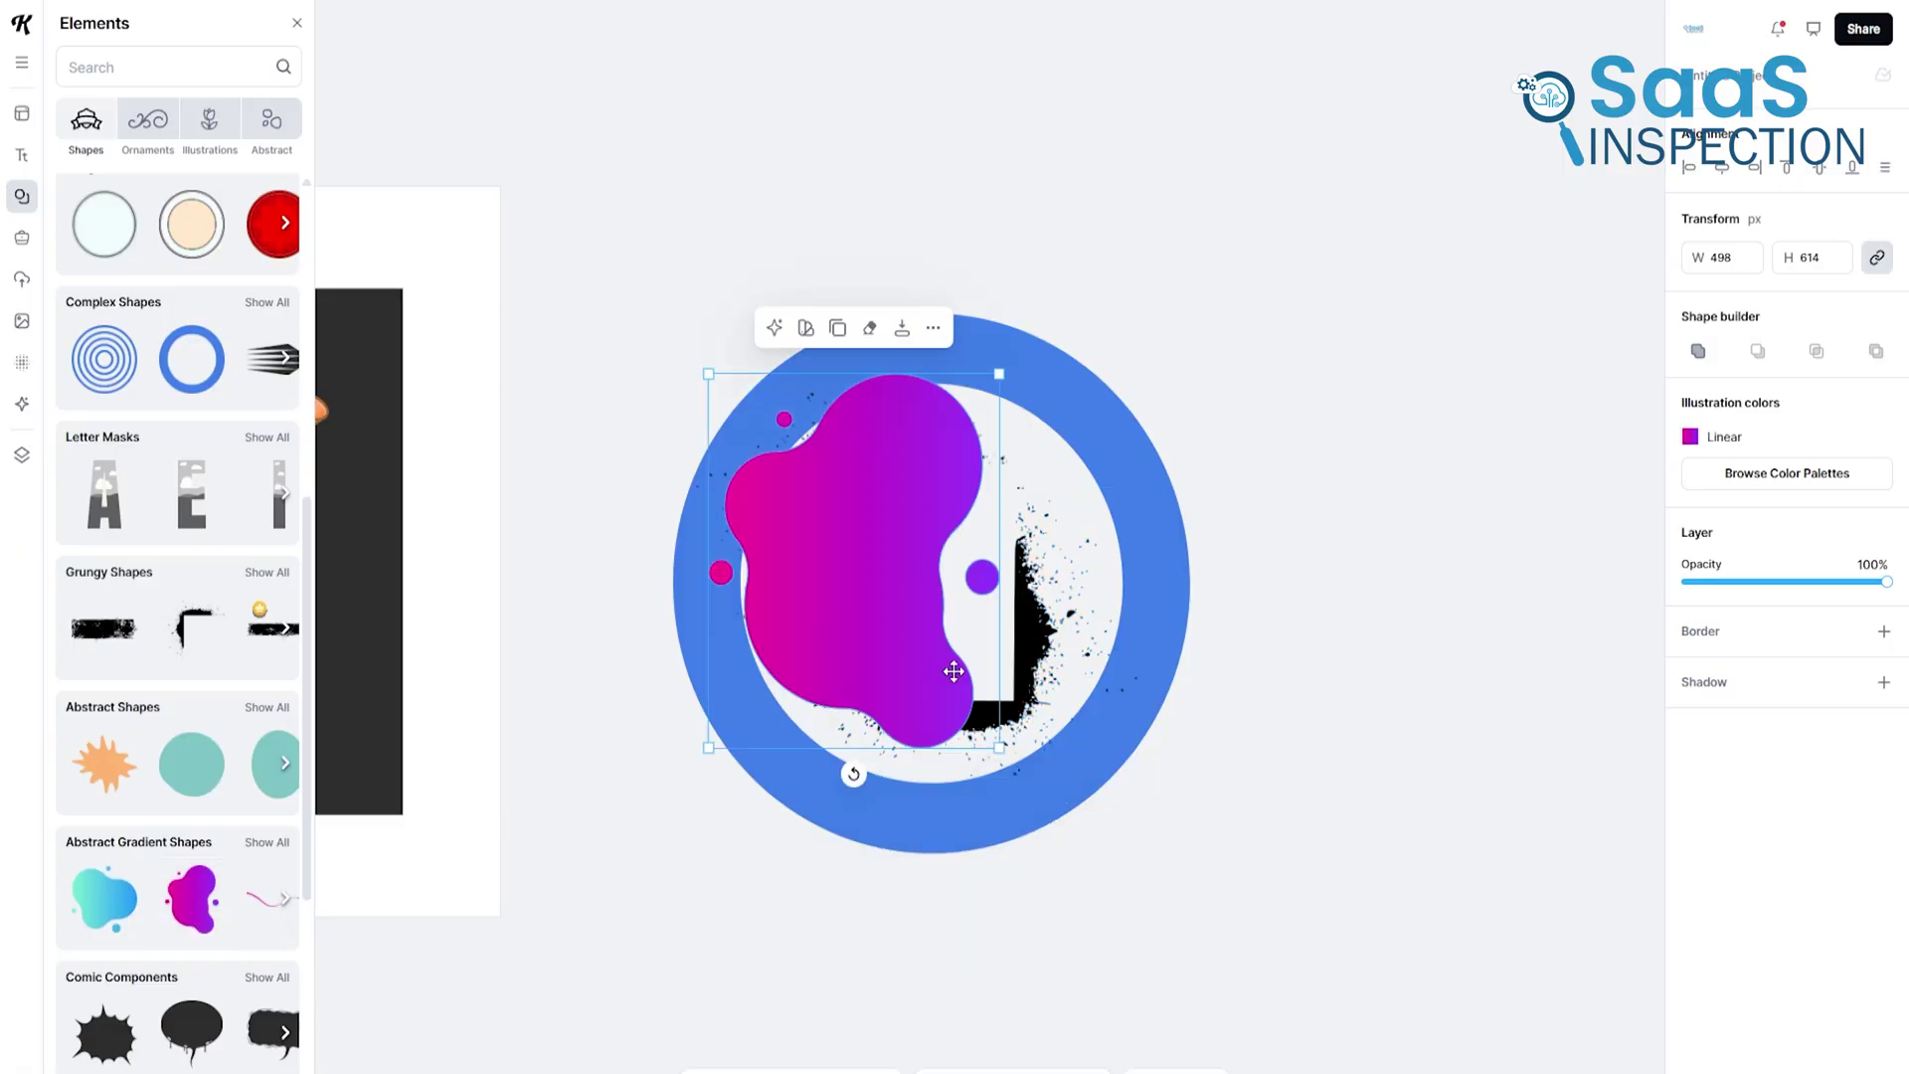
pyautogui.click(1001, 743)
pyautogui.click(895, 628)
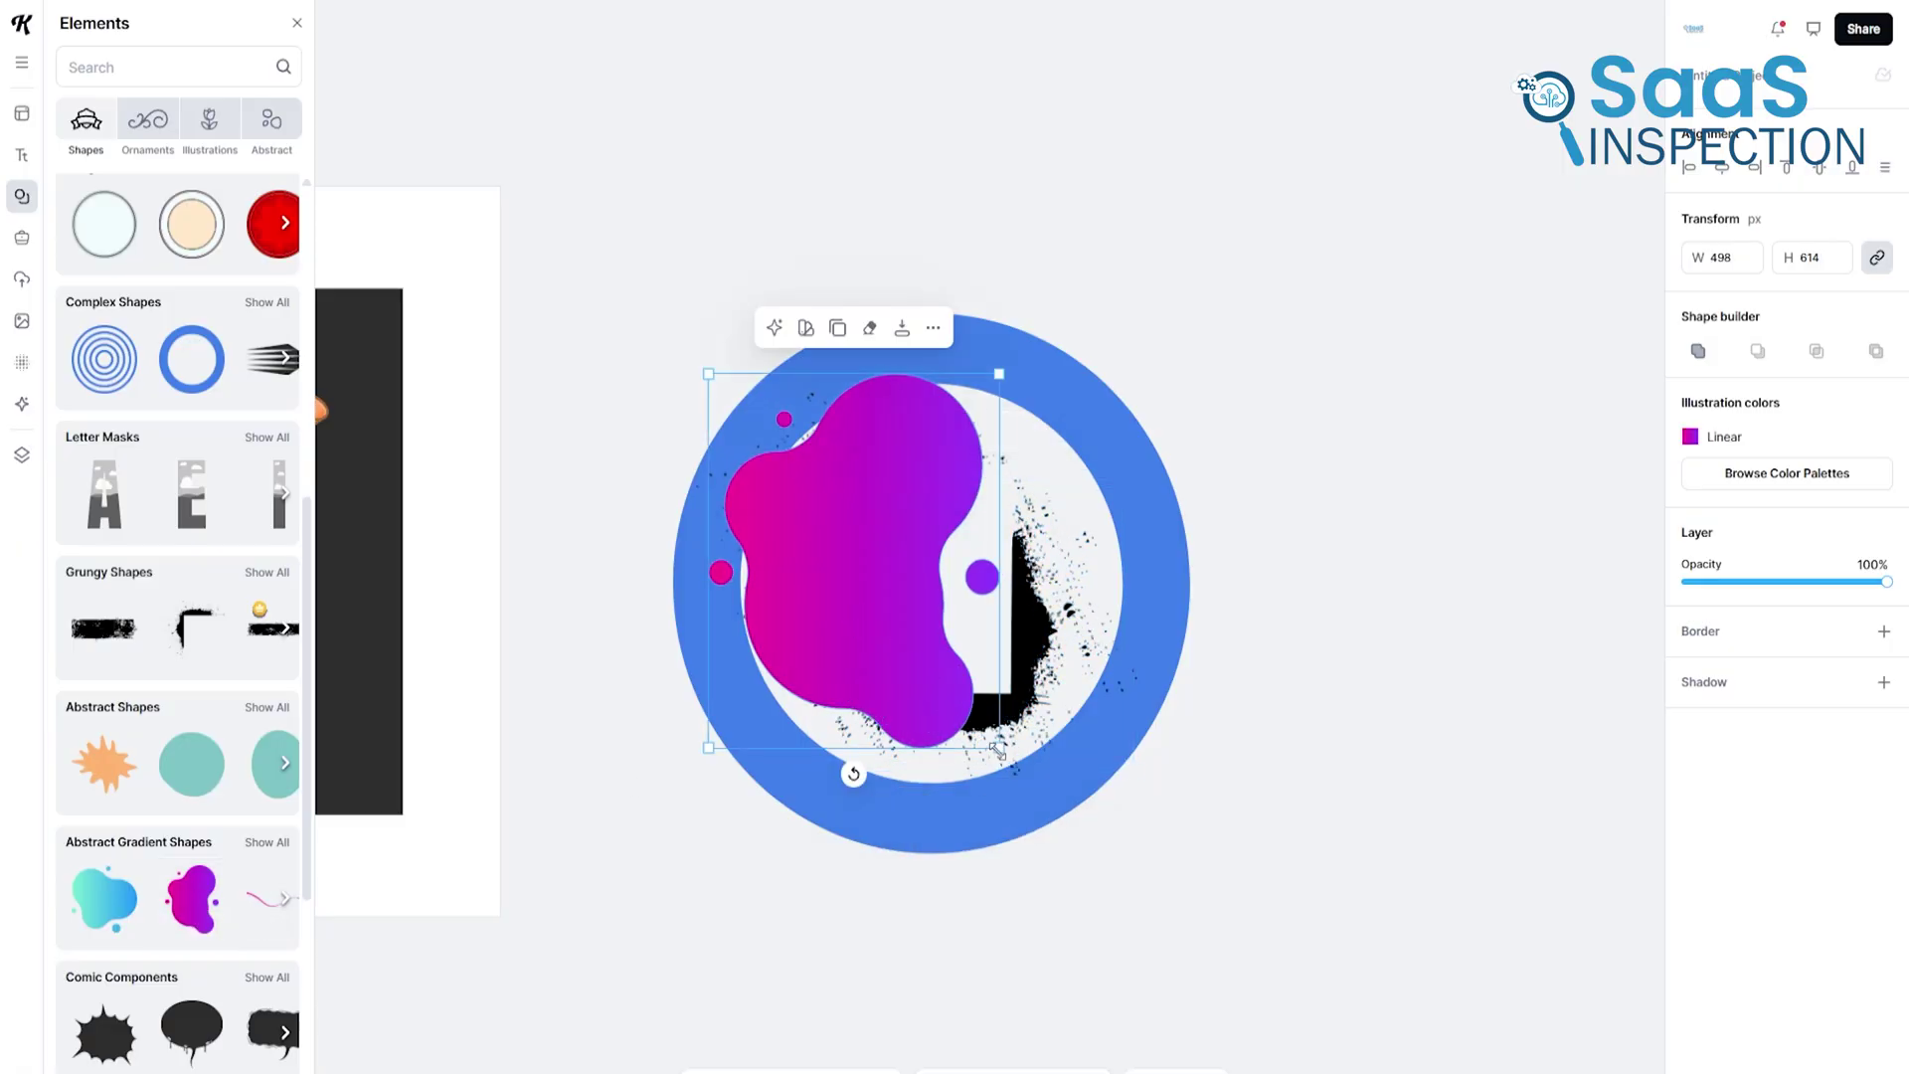
pyautogui.moveTo(1000, 746); pyautogui.dragTo(880, 575)
pyautogui.moveTo(827, 492); pyautogui.dragTo(925, 604)
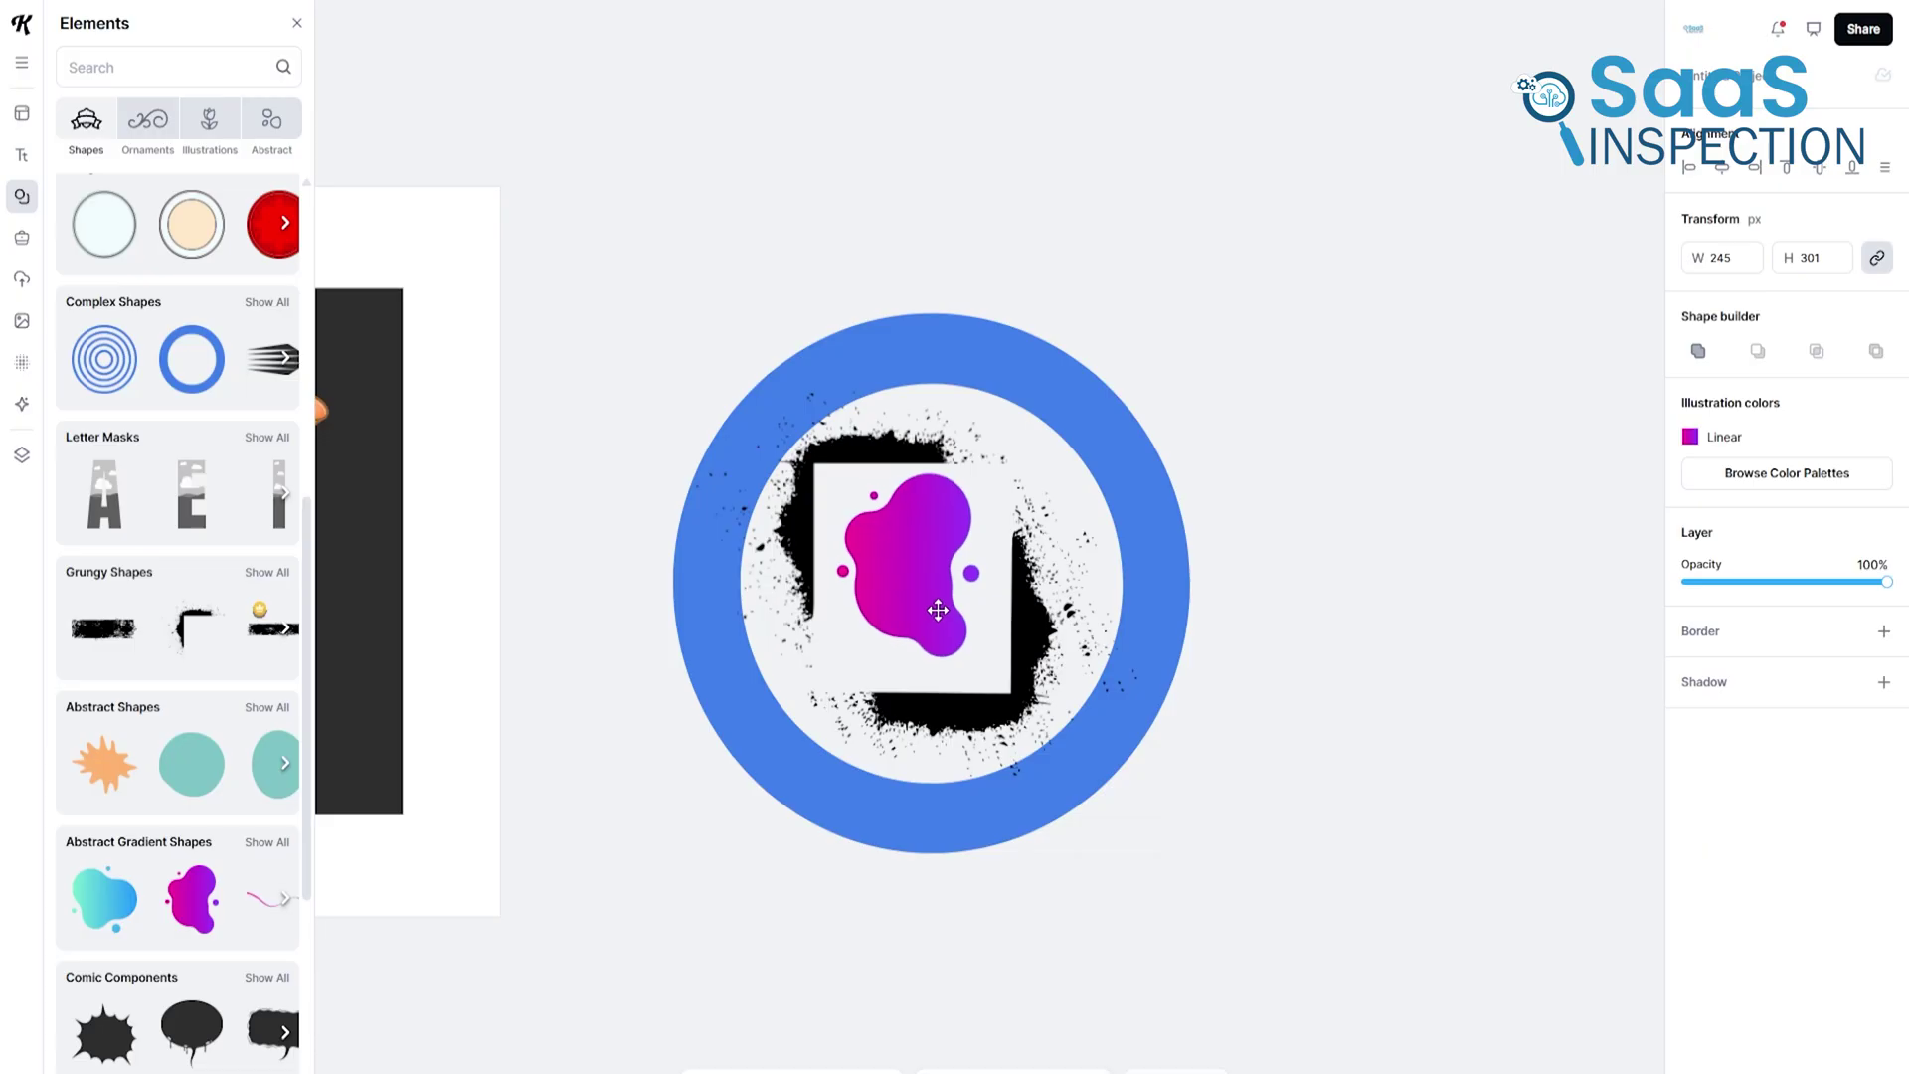
pyautogui.moveTo(1010, 681); pyautogui.dragTo(1029, 716)
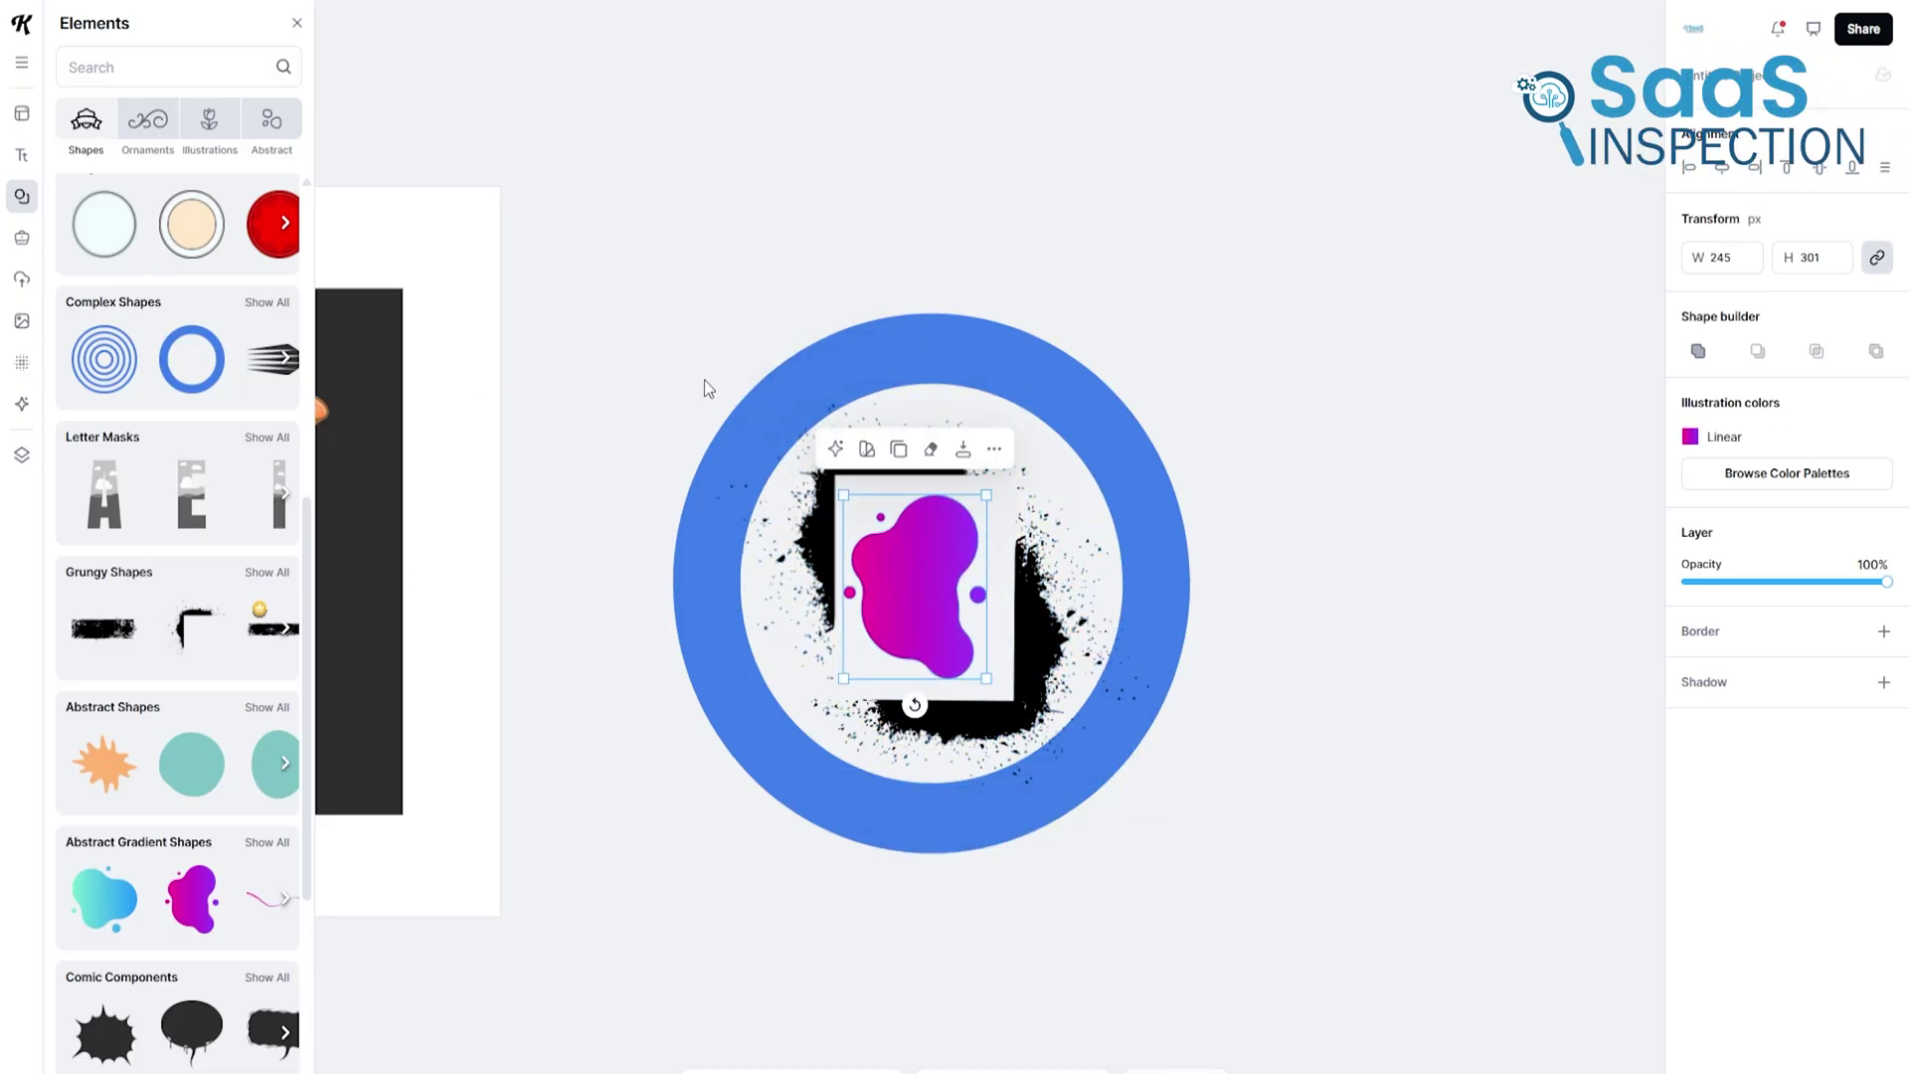
pyautogui.moveTo(657, 299); pyautogui.dragTo(1256, 931)
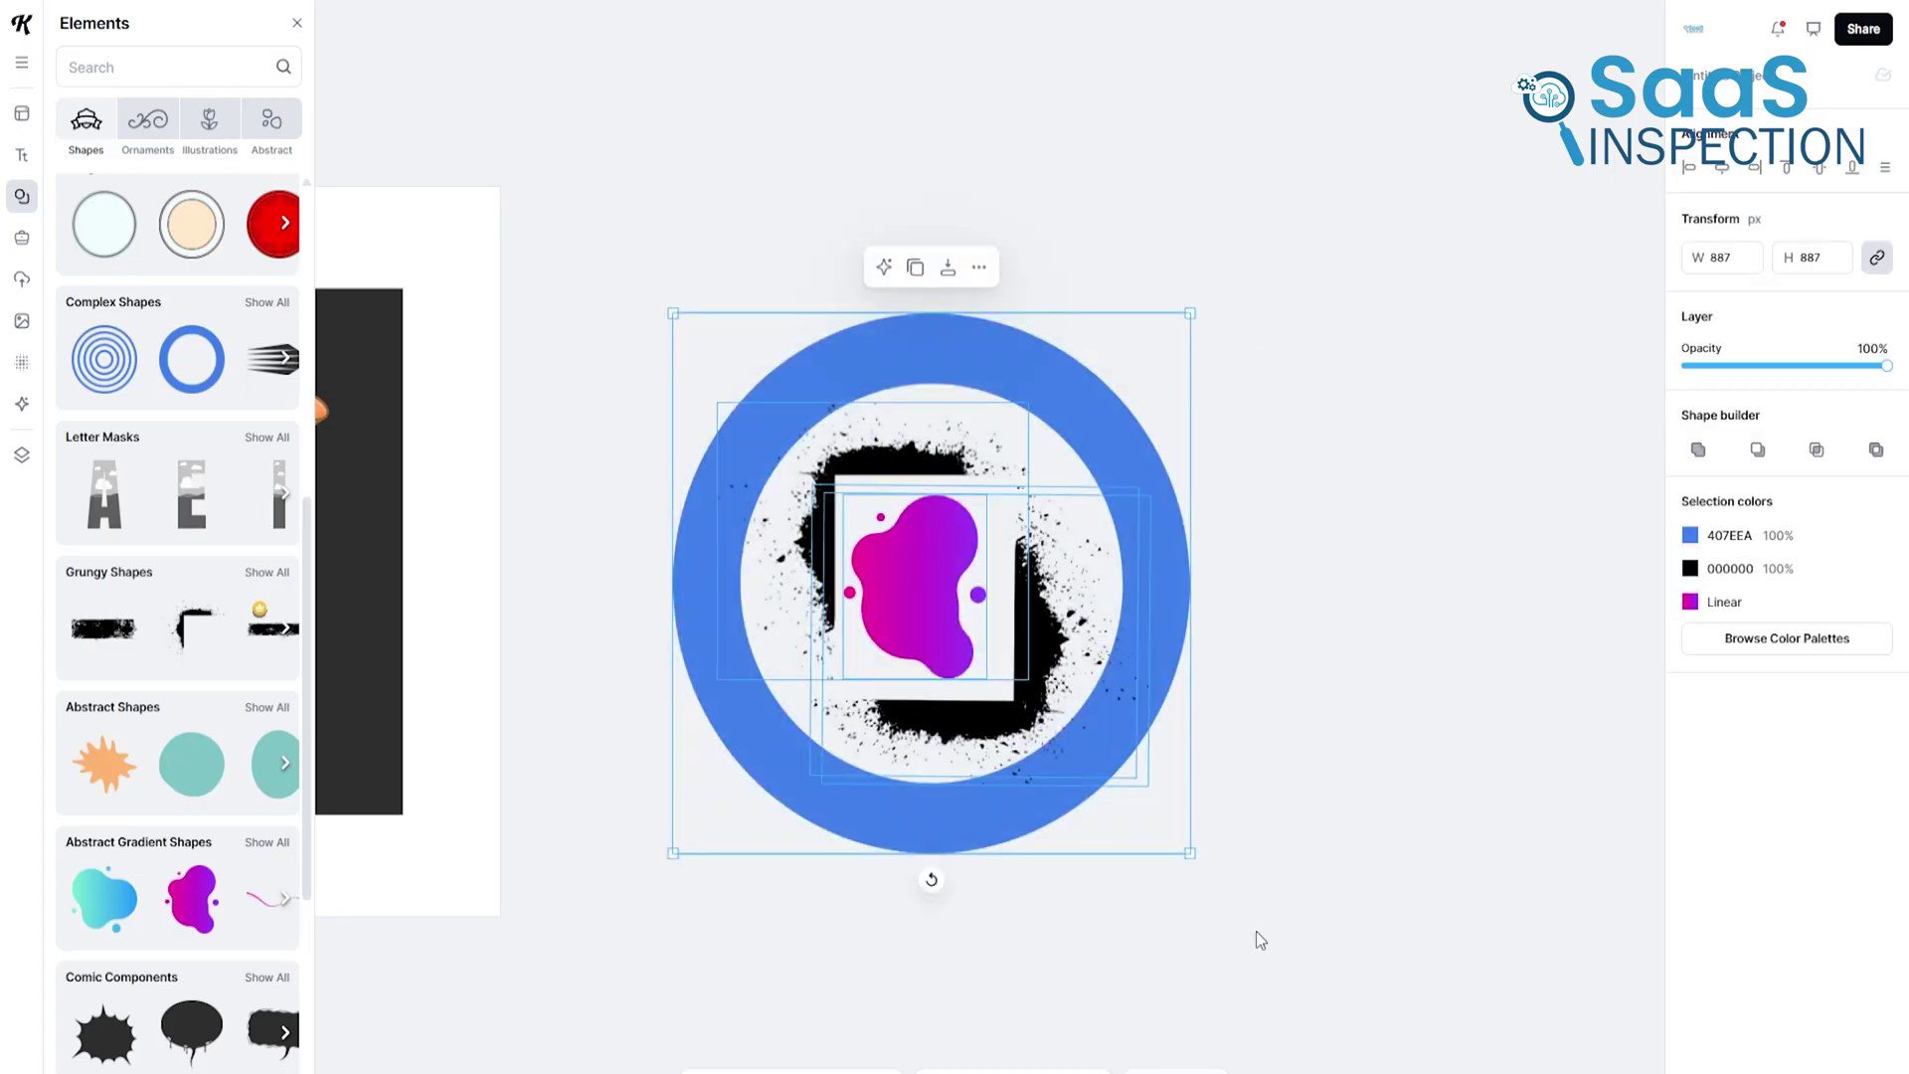
pyautogui.scroll(-2, 1257, 939)
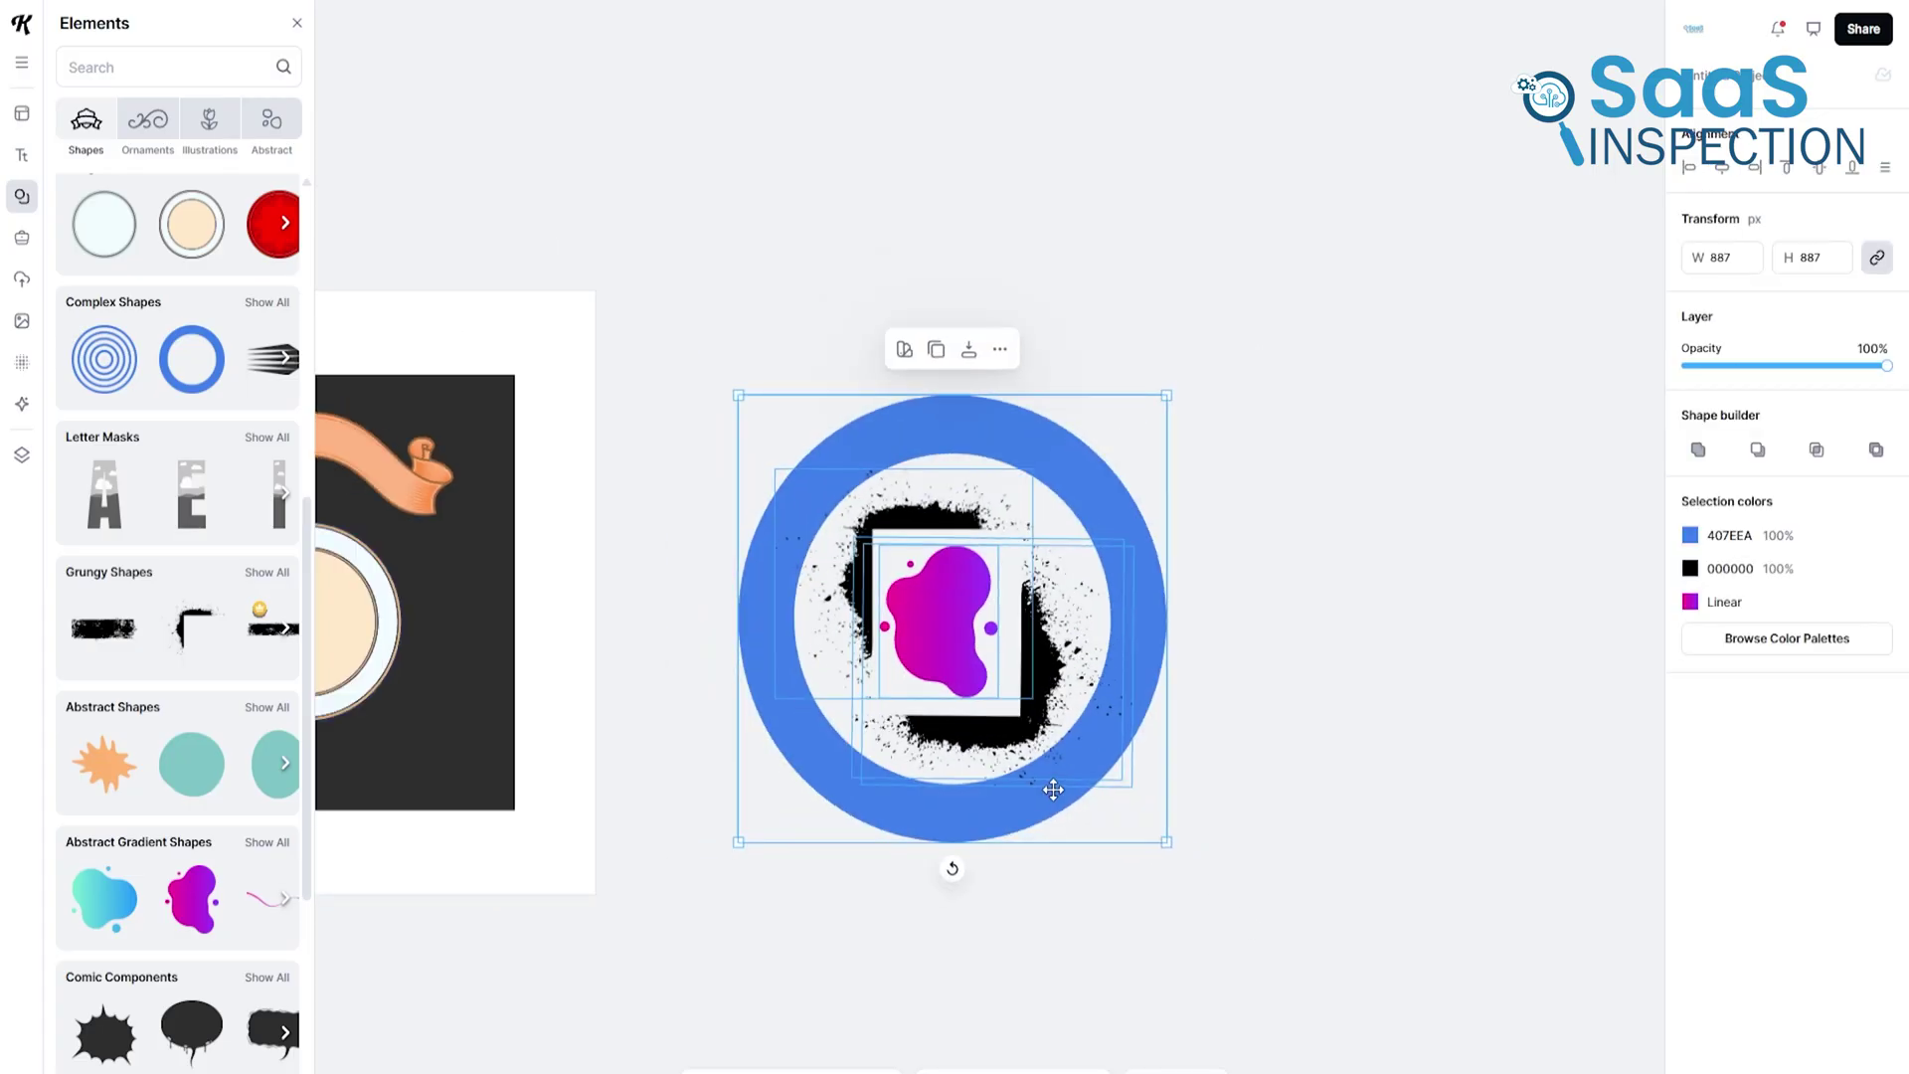